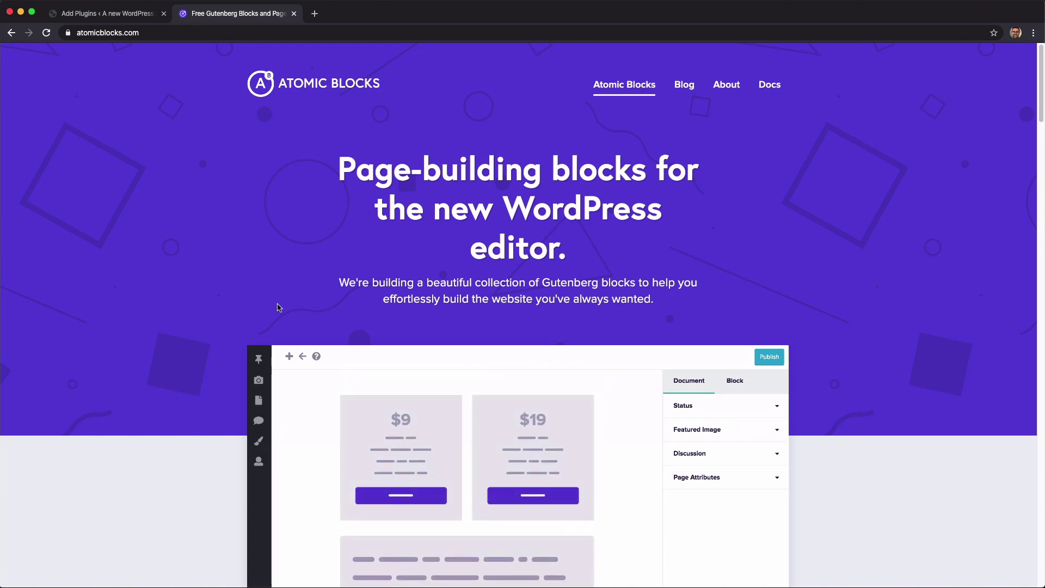
Return to the WordPress Add Plugins page and activate the Atomic Blocks – Gutenberg Blocks Collection plugin.
key(ctrl+shift+Tab)
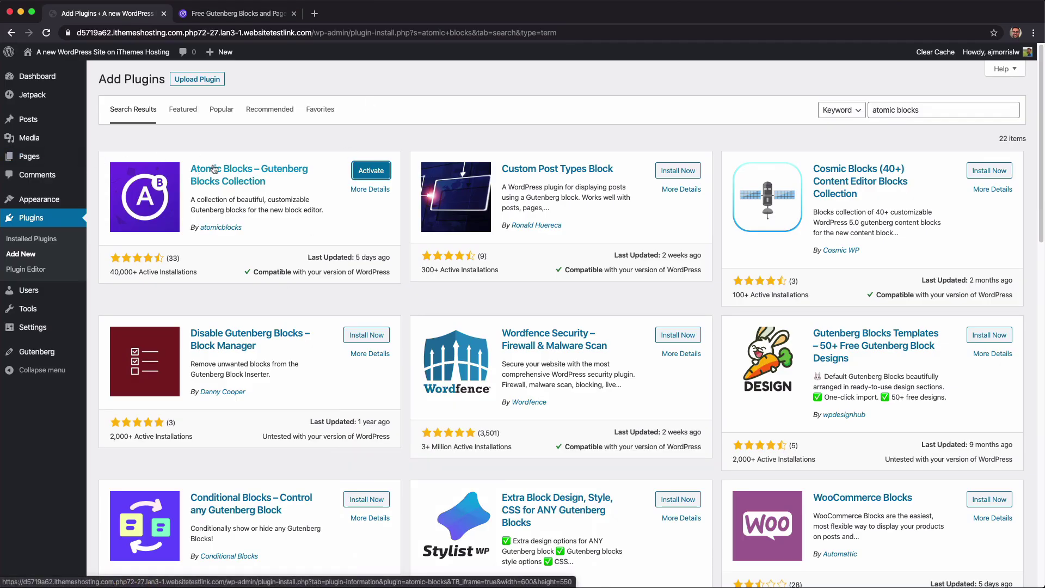
click(377, 174)
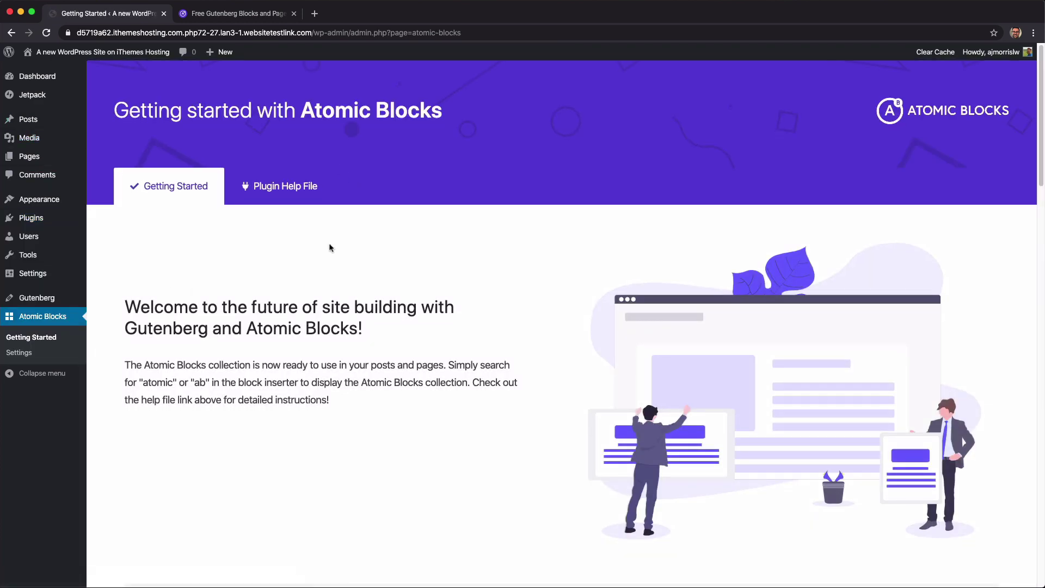
Review the Atomic Blocks getting started page, covering the available blocks, the free resources and the plugin's makers.
scroll(329, 248, down, 10)
scroll(329, 247, down, 4)
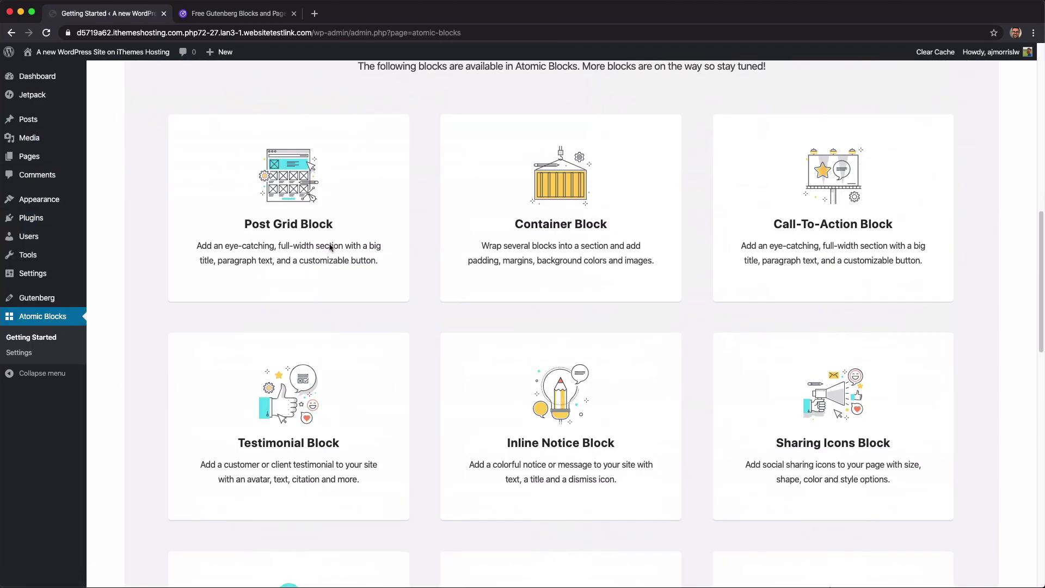
scroll(329, 245, up, 2)
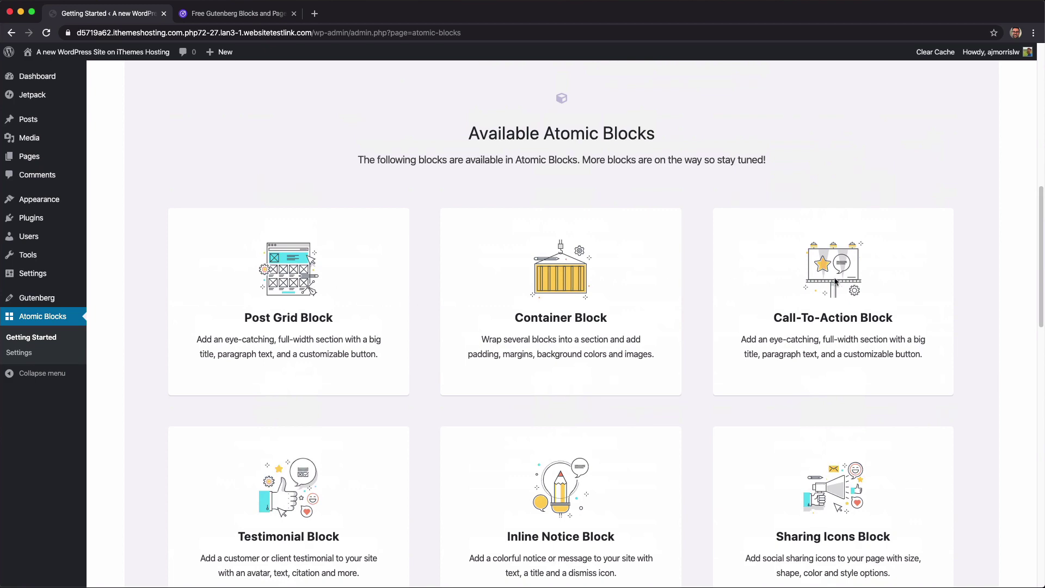
scroll(490, 337, down, 5)
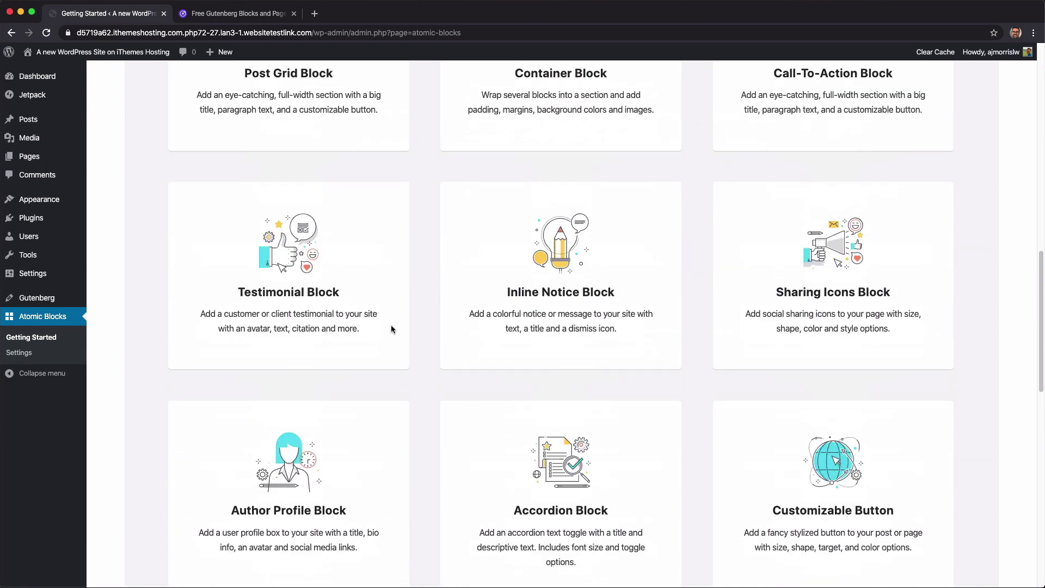
scroll(638, 328, down, 10)
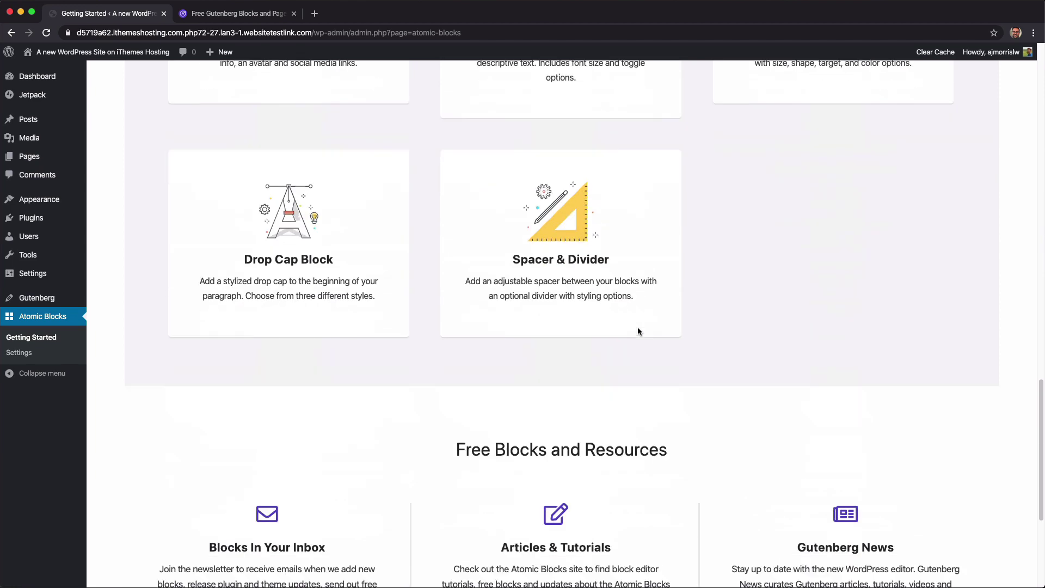
scroll(638, 331, down, 5)
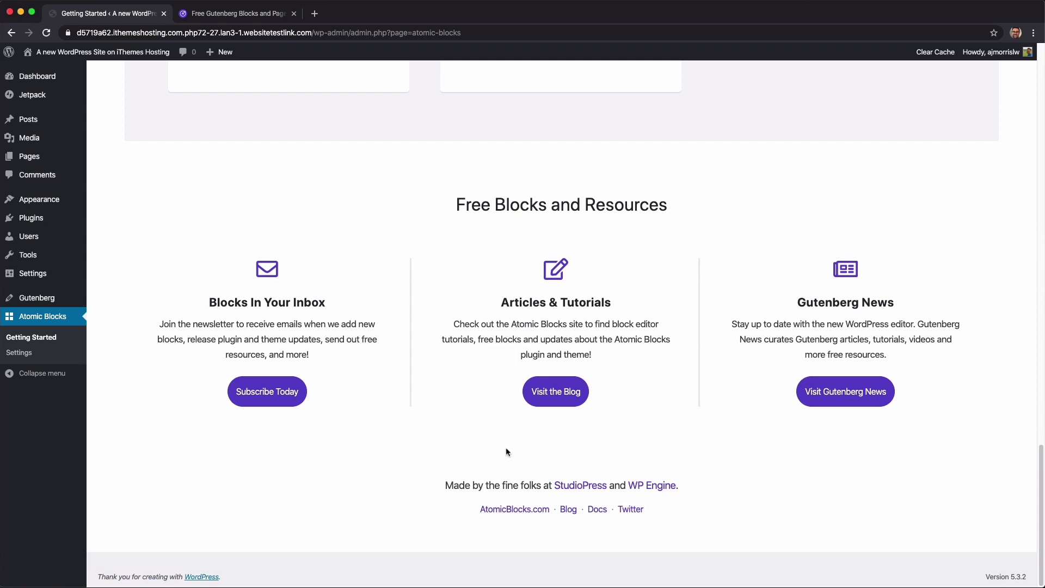
drag(438, 485, 677, 479)
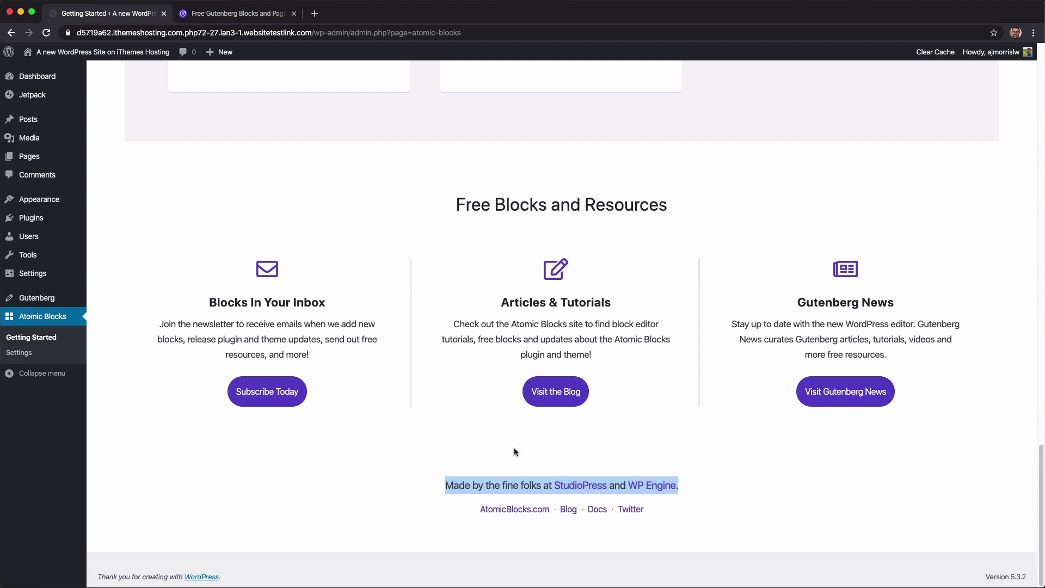
click(479, 443)
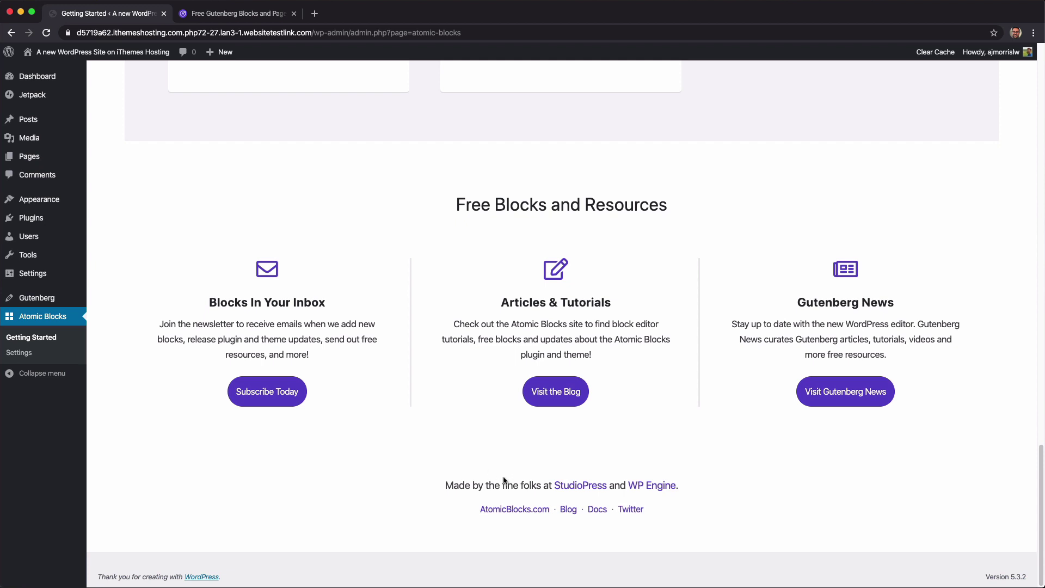
drag(455, 487, 828, 478)
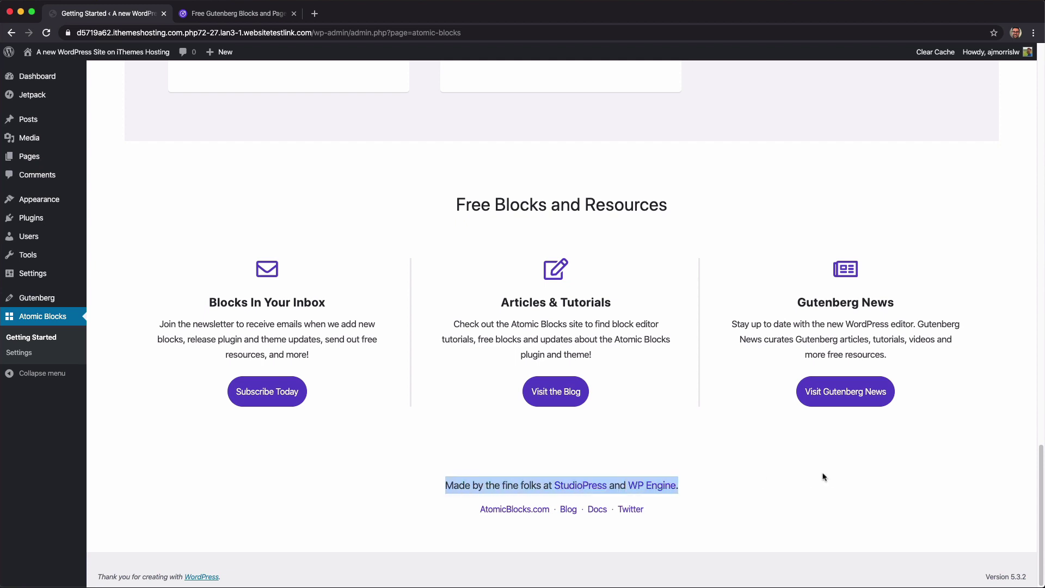
click(442, 436)
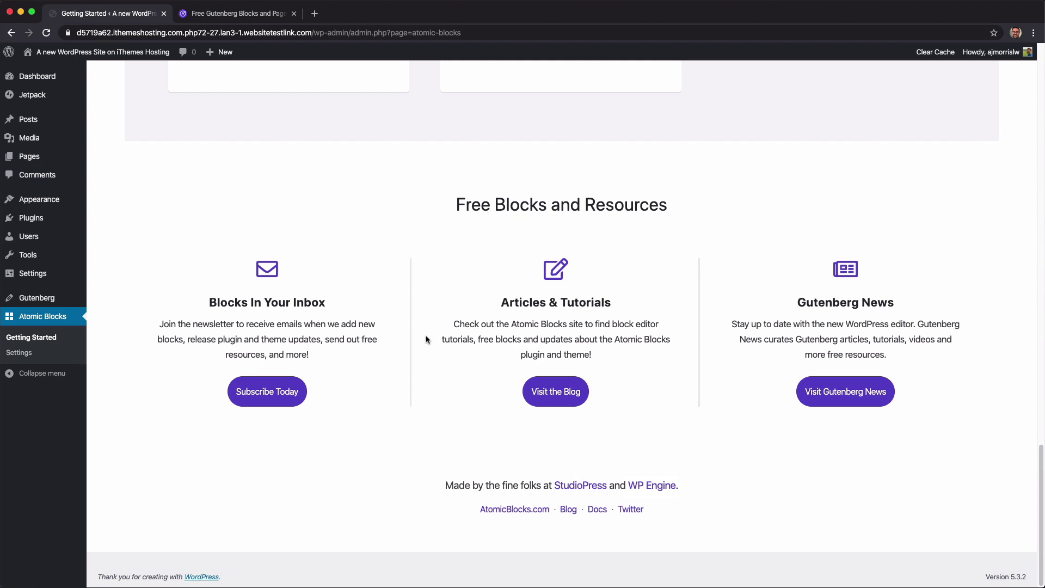
scroll(422, 339, up, 15)
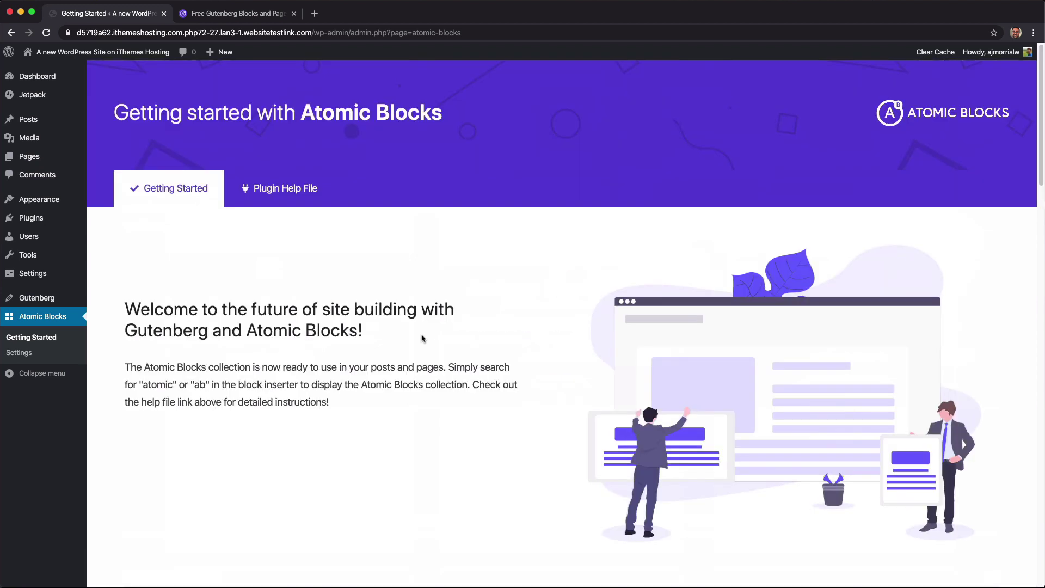
Check the plugin and theme download options on the atomicblocks.com website.
click(233, 17)
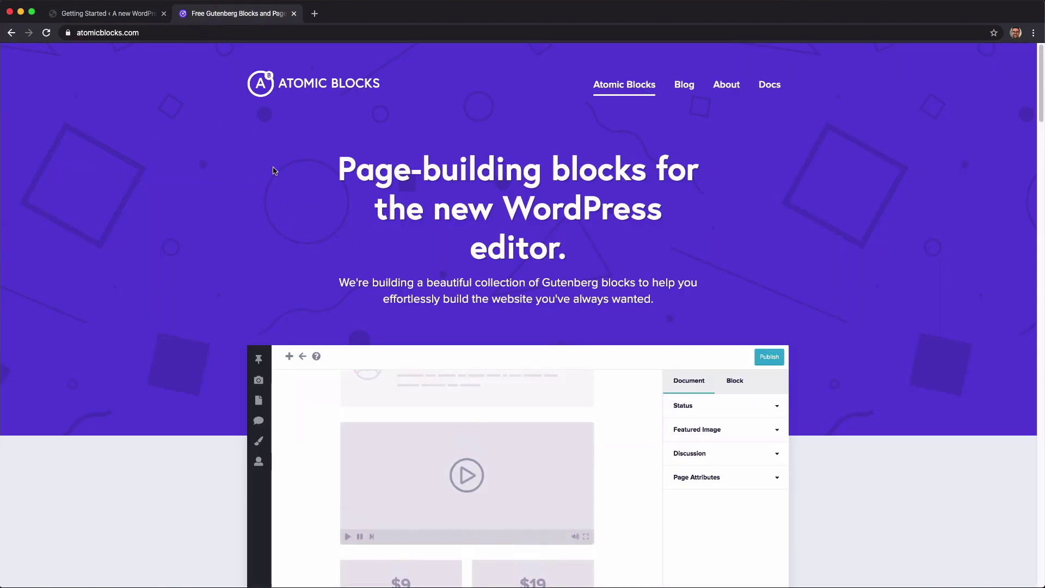
scroll(274, 171, down, 11)
scroll(273, 171, up, 4)
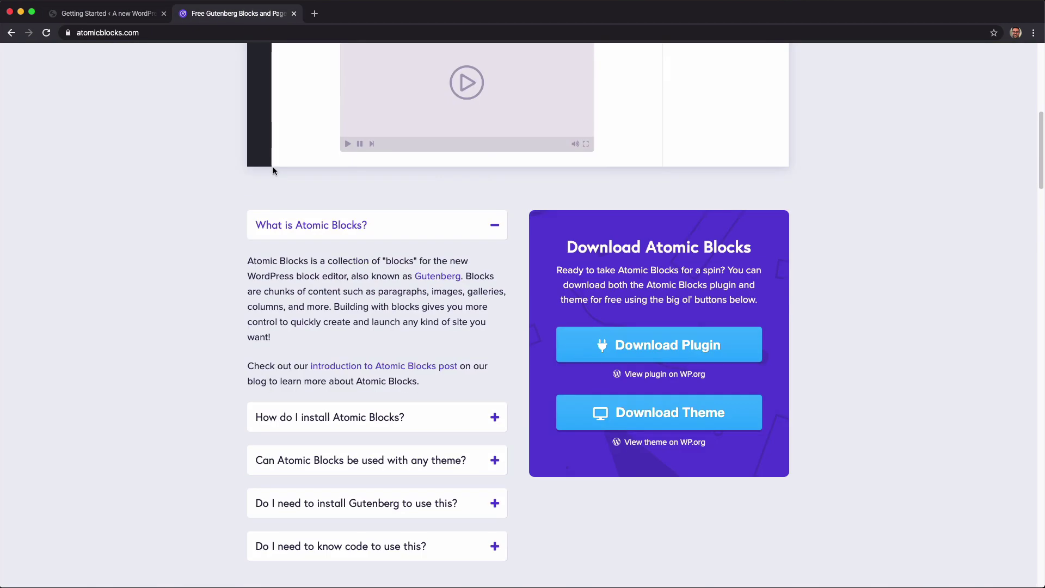
scroll(273, 171, down, 2)
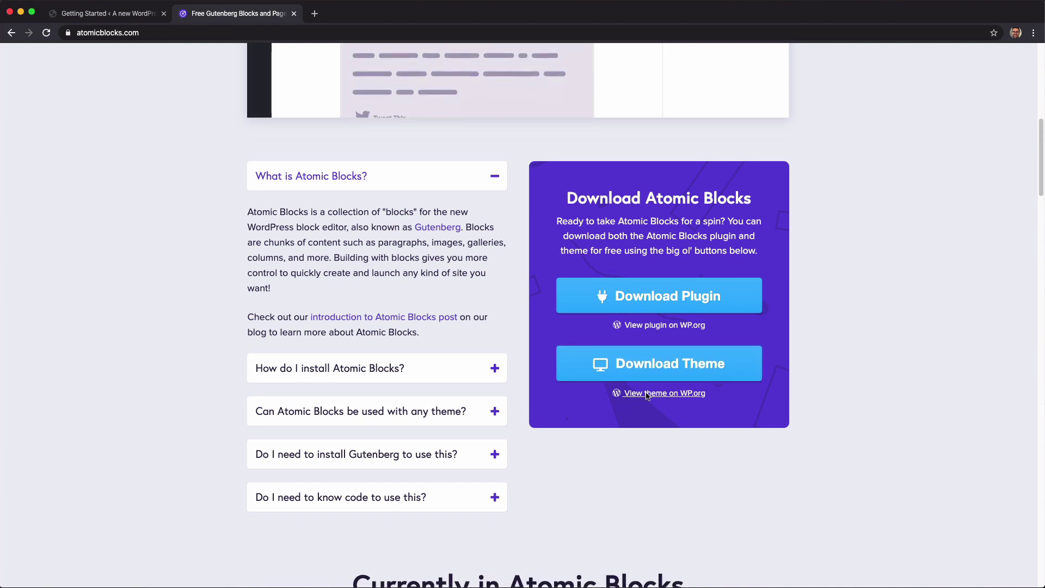
Search the WordPress theme directory for "atomic theme", and install and activate the Atomic Blocks theme.
key(ctrl+shift+Tab)
mouse_move(69, 209)
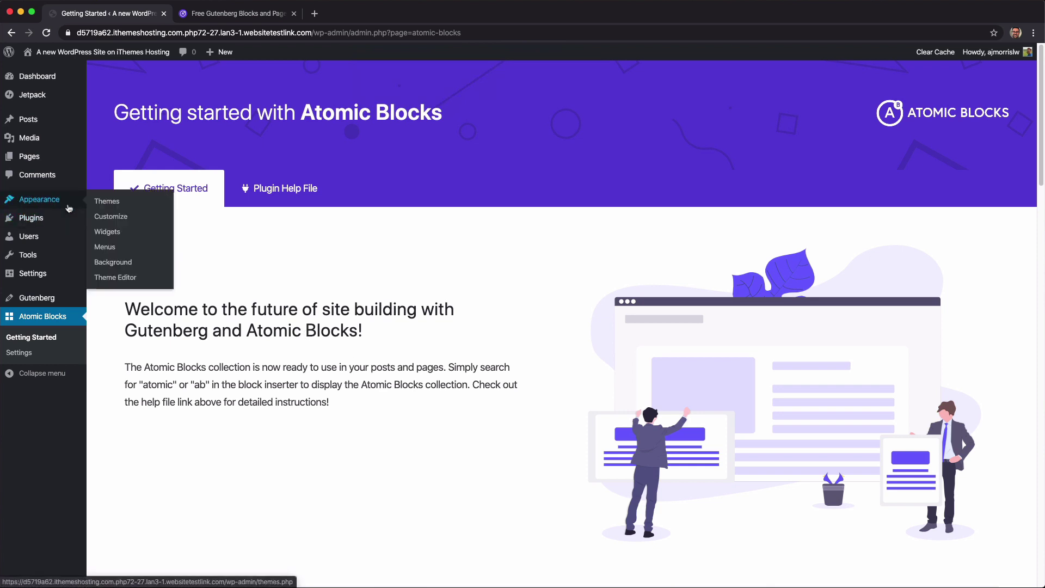
click(109, 202)
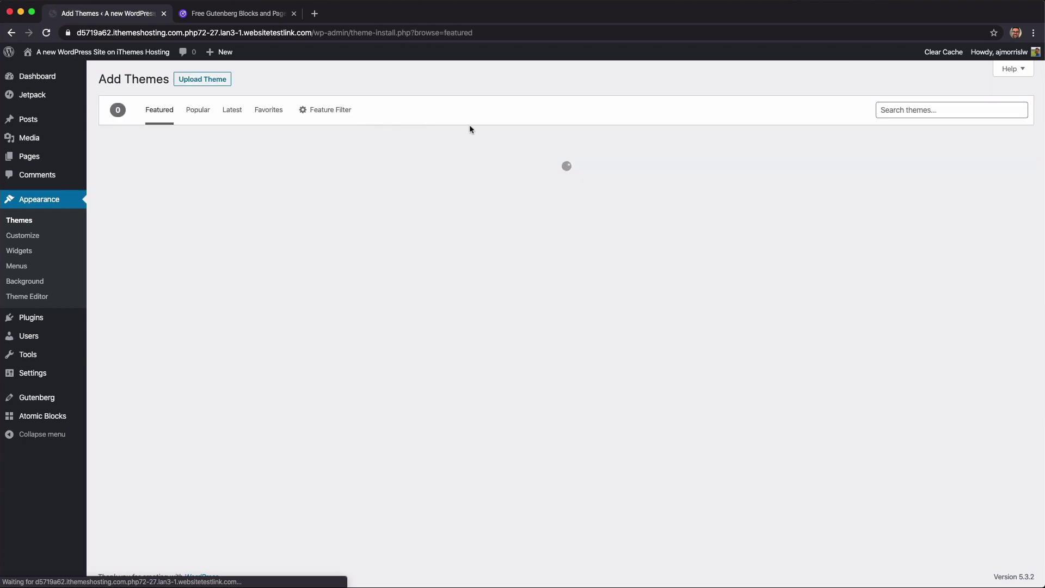
click(908, 113)
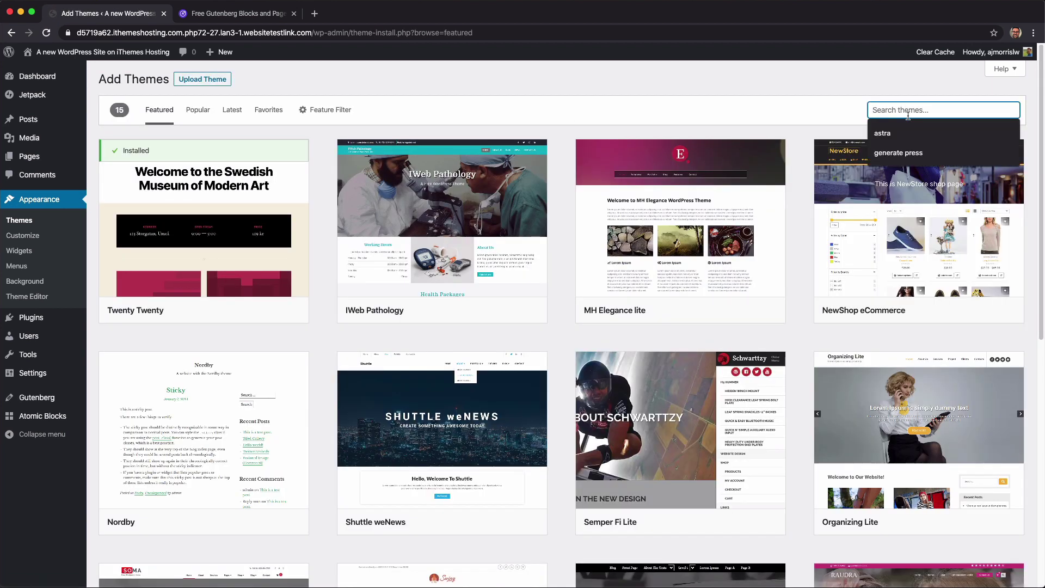
text(ato)
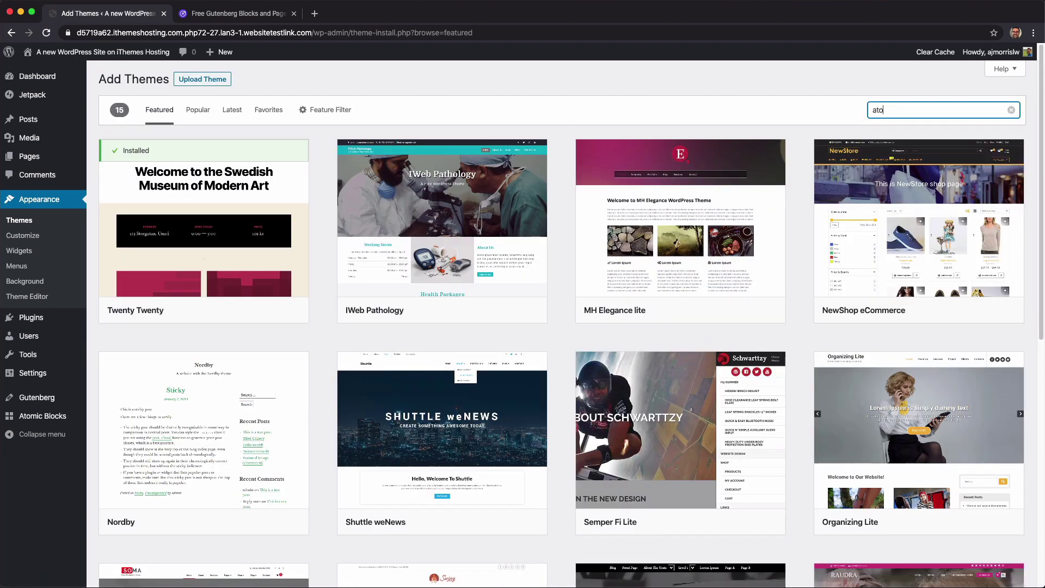
text(mic theme)
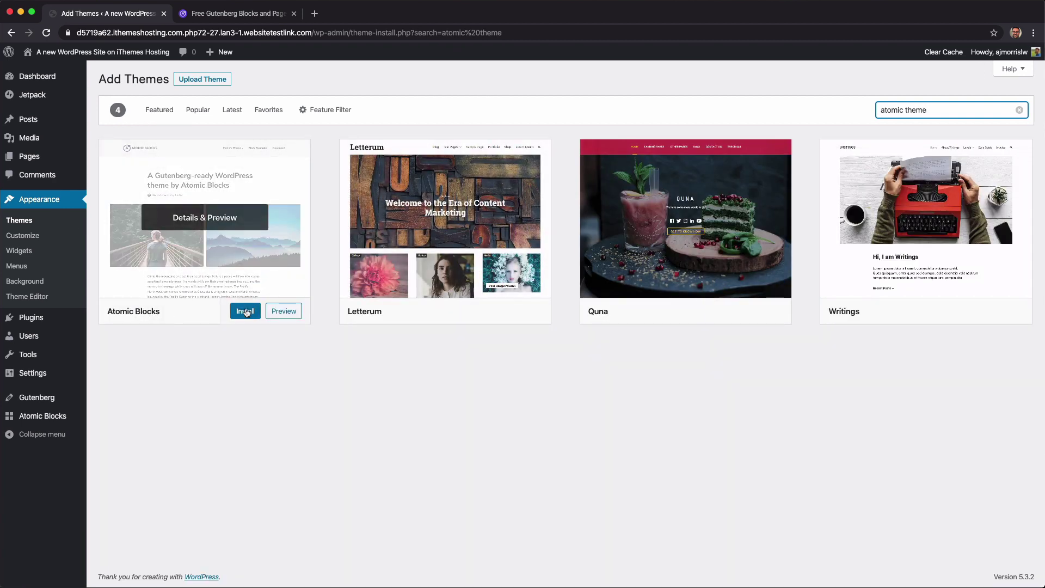
click(239, 313)
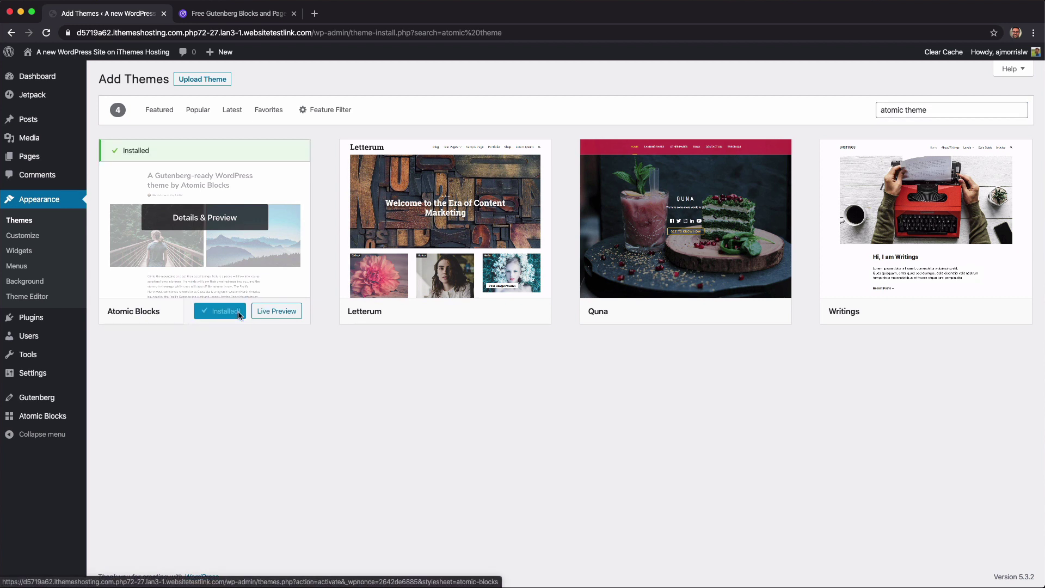
click(238, 314)
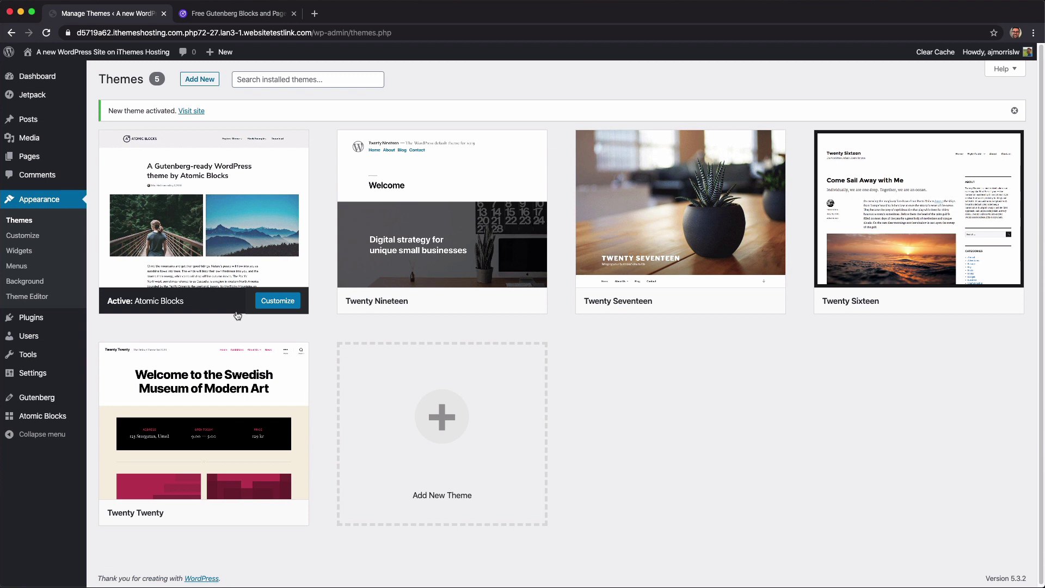
Customize the active theme's options by trying several content widths and leaving the width just past the middle of its range.
click(278, 305)
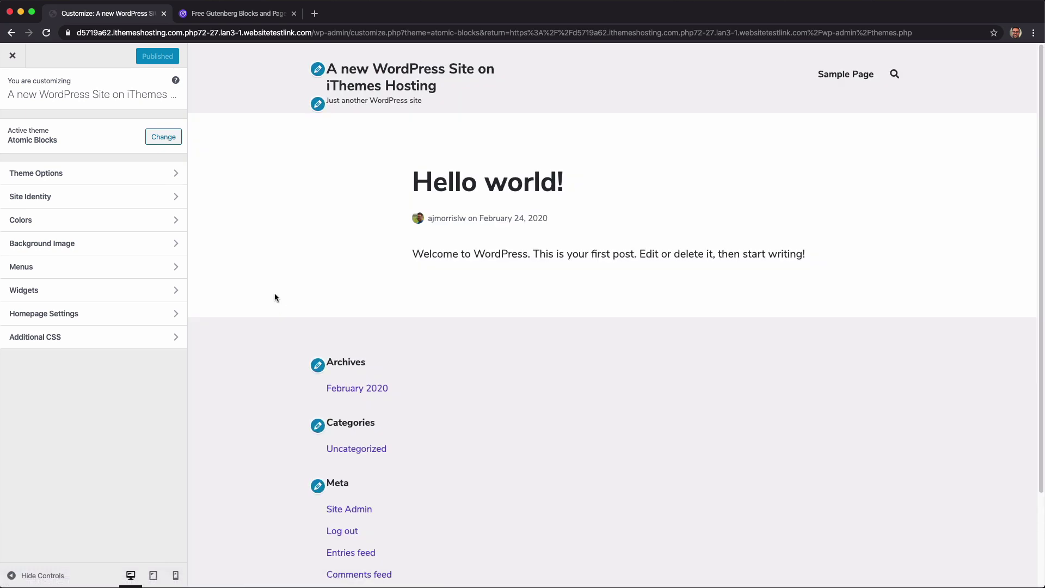
click(55, 173)
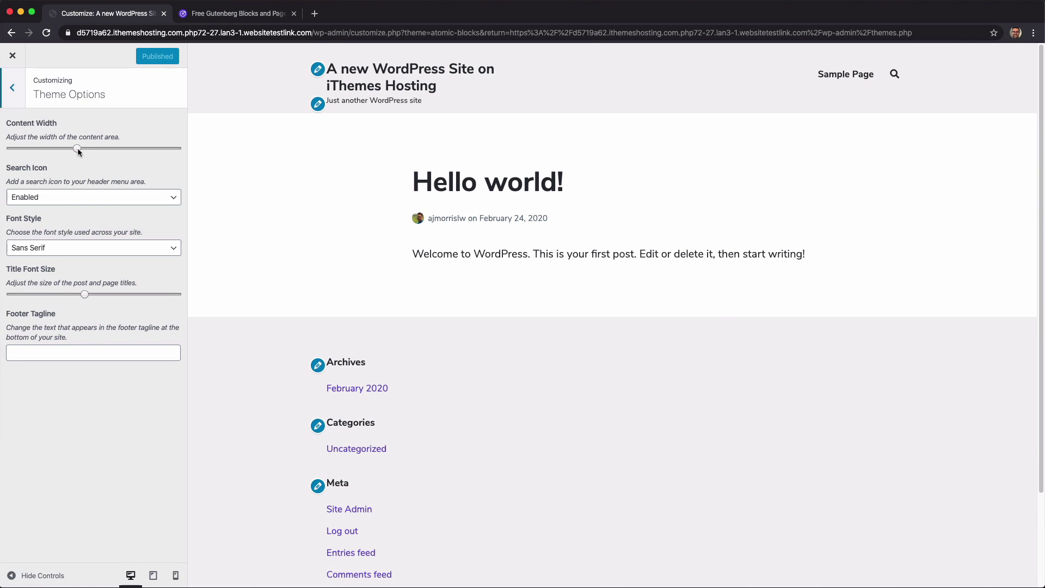
drag(78, 148, 118, 149)
drag(47, 151, 151, 153)
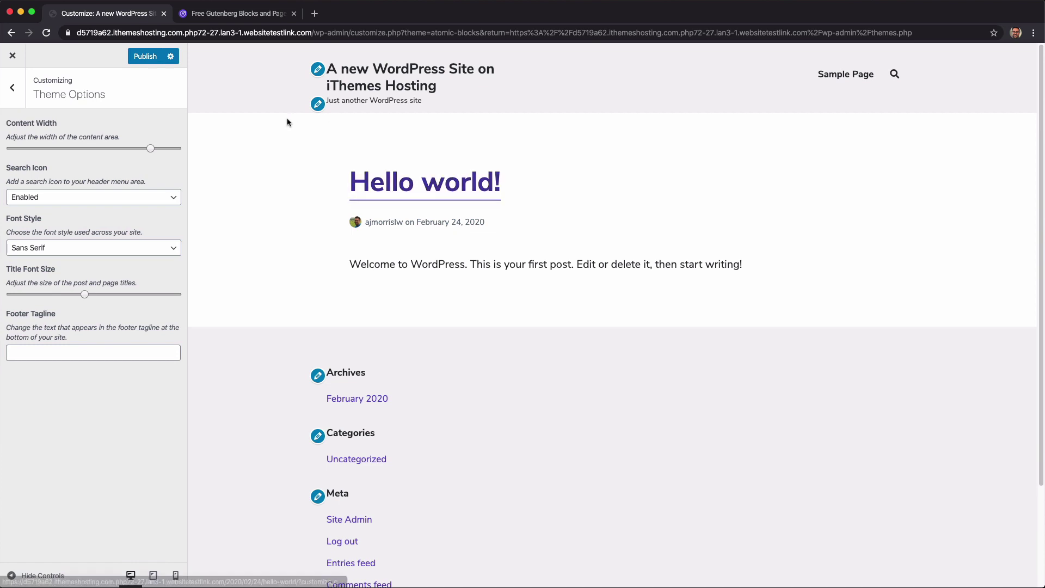
drag(151, 149, 93, 151)
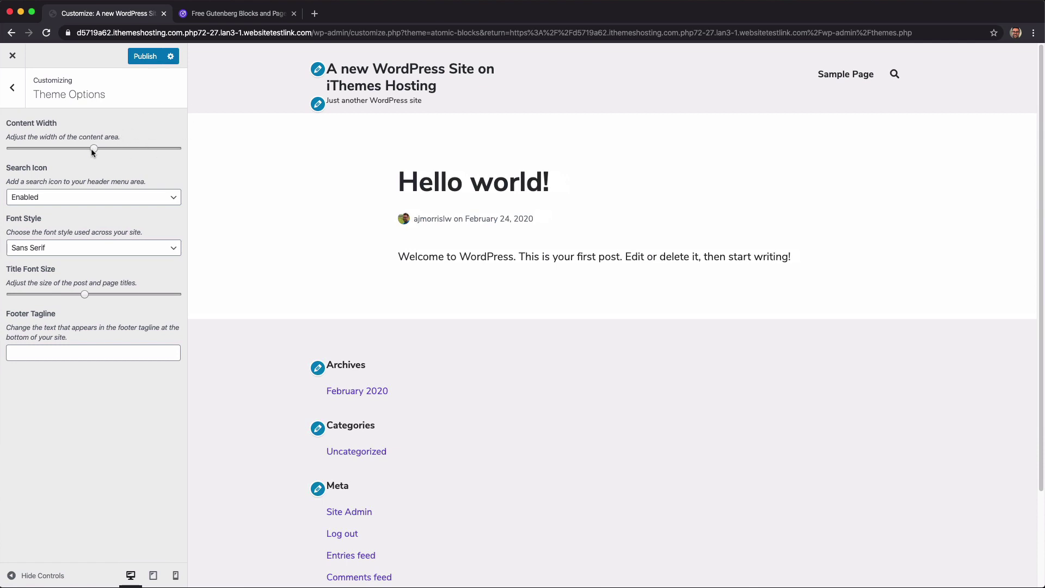
mouse_move(91, 148)
mouse_down()
mouse_move(135, 148)
mouse_move(70, 149)
mouse_up()
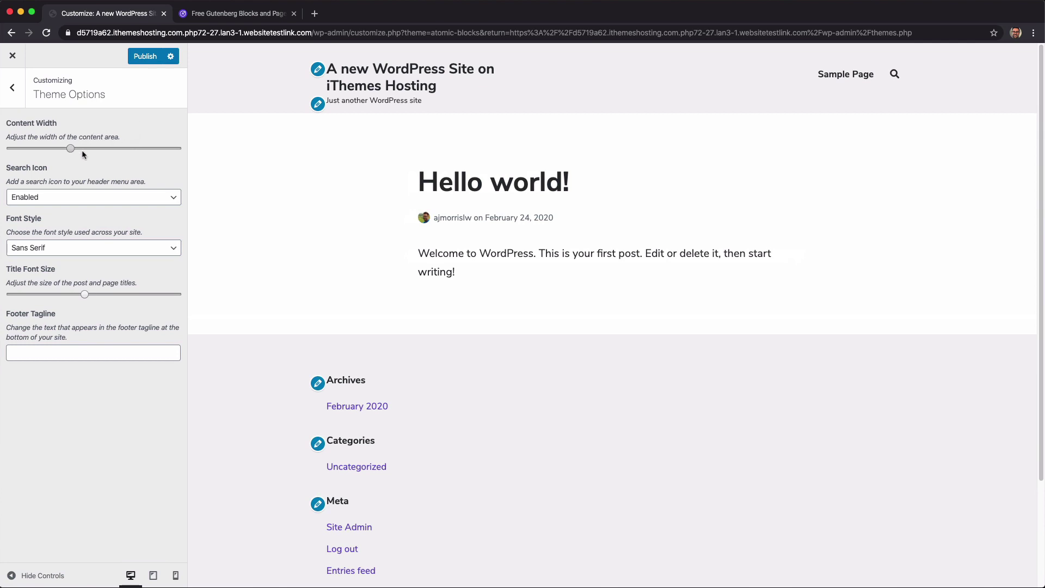
drag(81, 149, 100, 148)
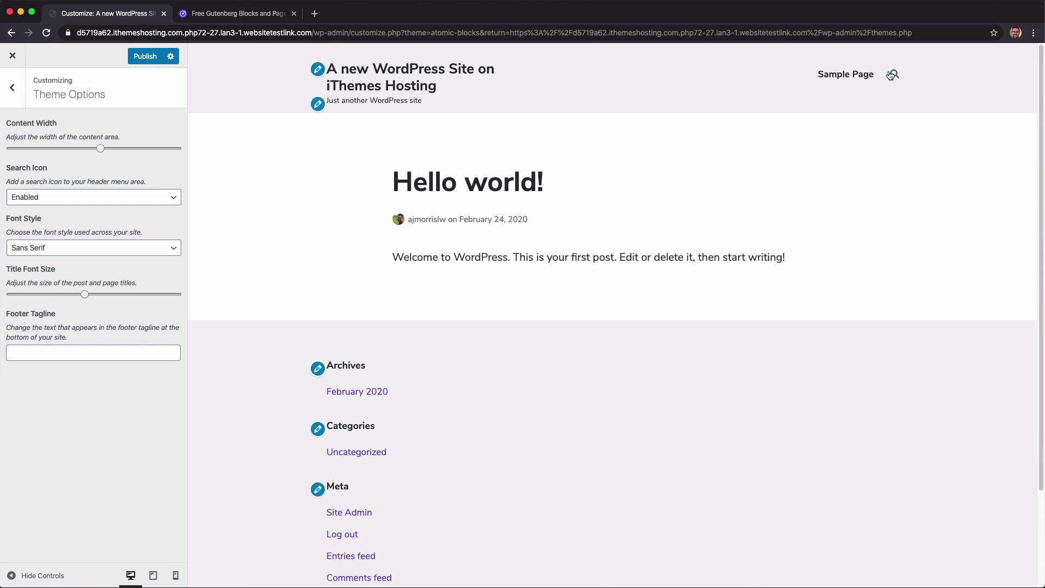
Try the header without its search icon by setting it to Disabled, and set it back to Enabled.
click(133, 199)
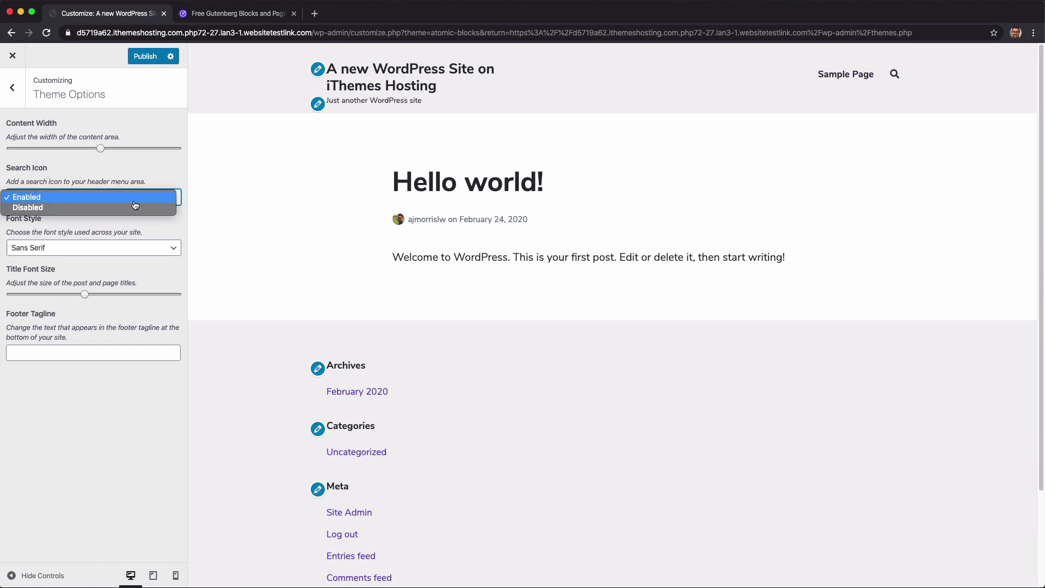
click(133, 207)
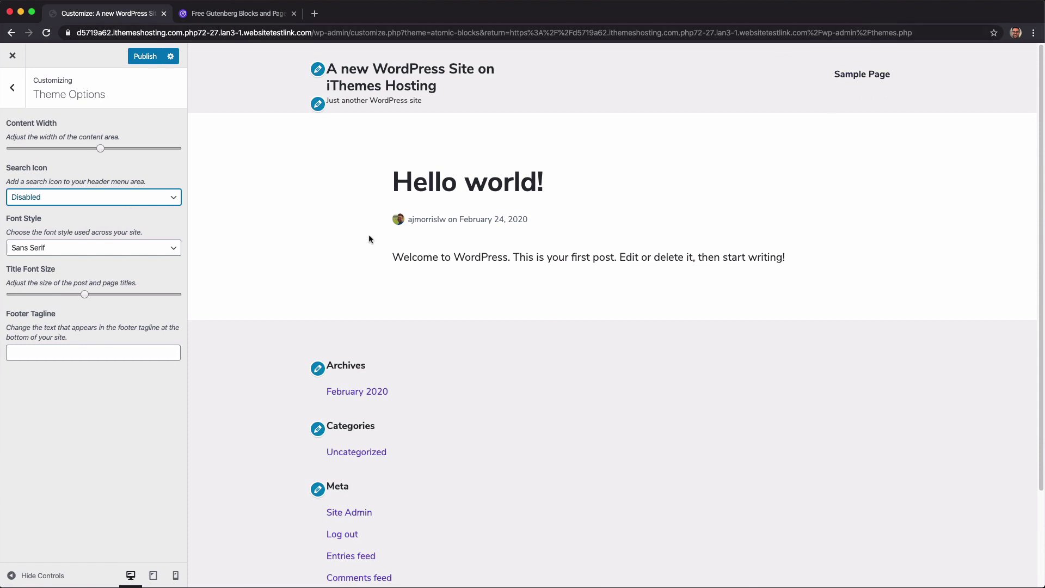
click(79, 198)
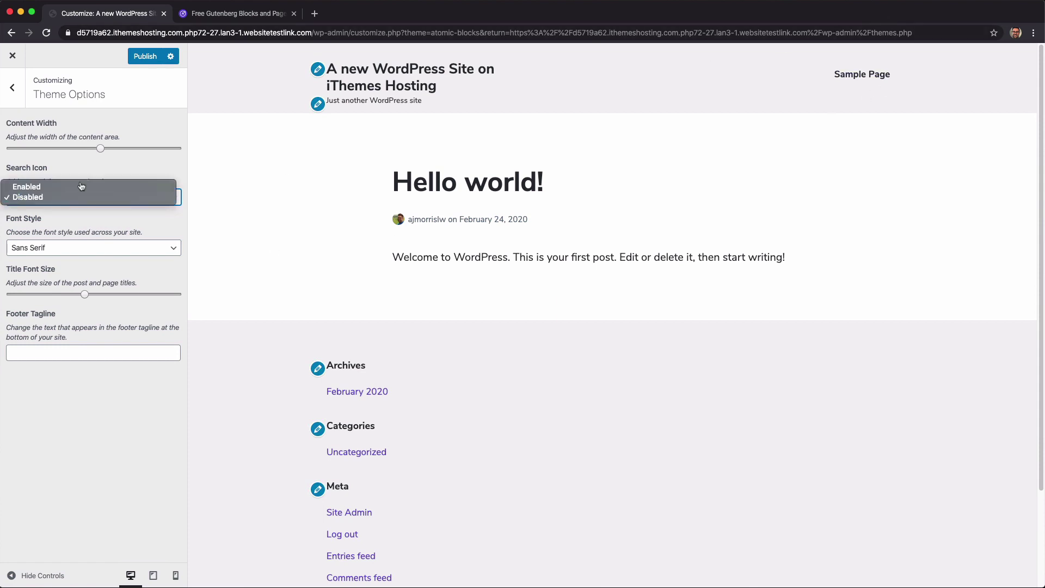
click(79, 188)
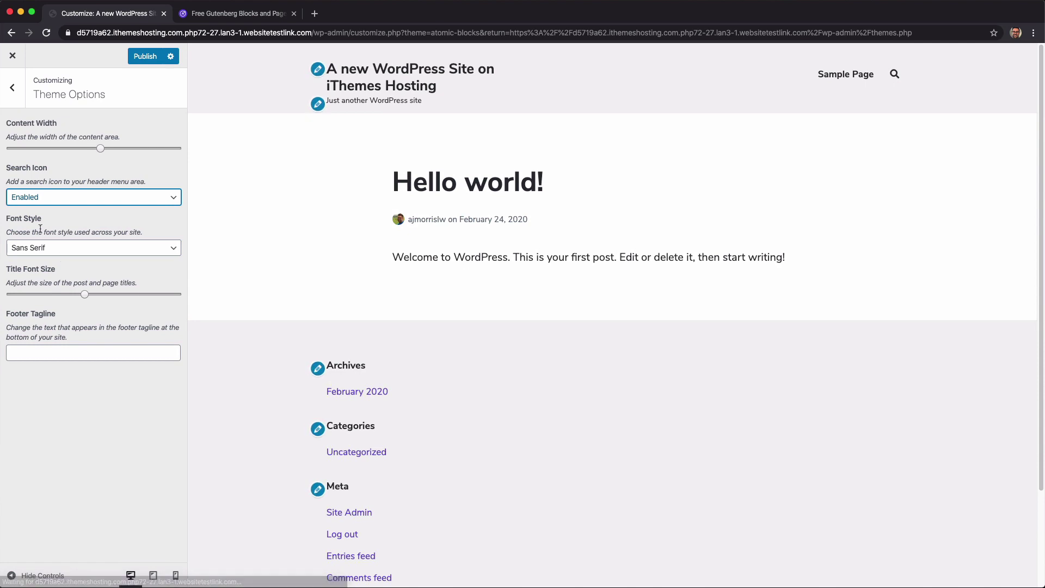
Set the site's font style to Serif in the theme options.
click(57, 251)
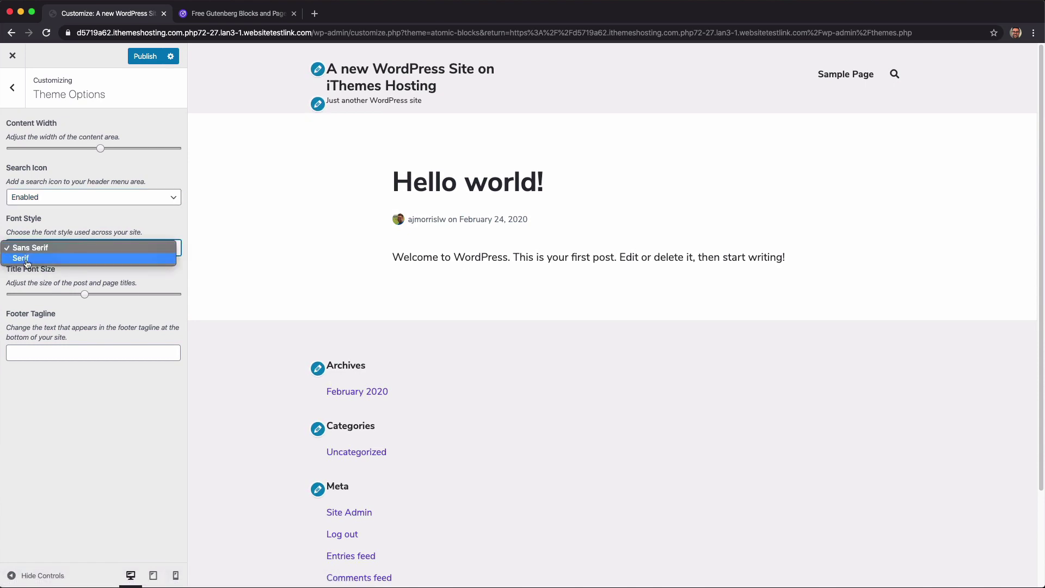
click(27, 258)
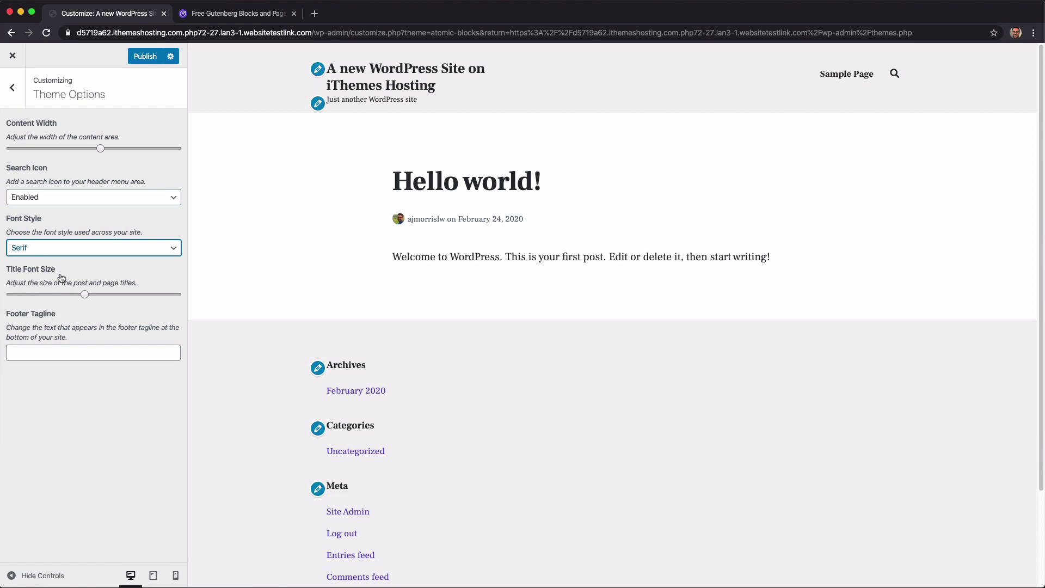
click(86, 294)
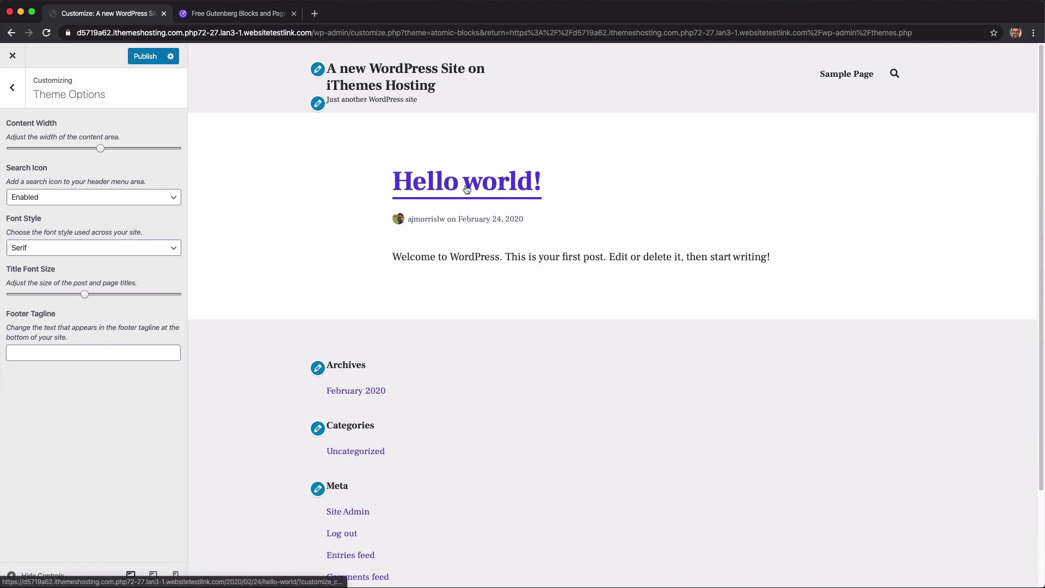
Increase the title font size slightly and set the footer tagline to "Review of Atomic Blocks and Theme".
mouse_move(85, 294)
mouse_down()
mouse_move(179, 297)
mouse_move(16, 310)
mouse_move(99, 304)
mouse_up()
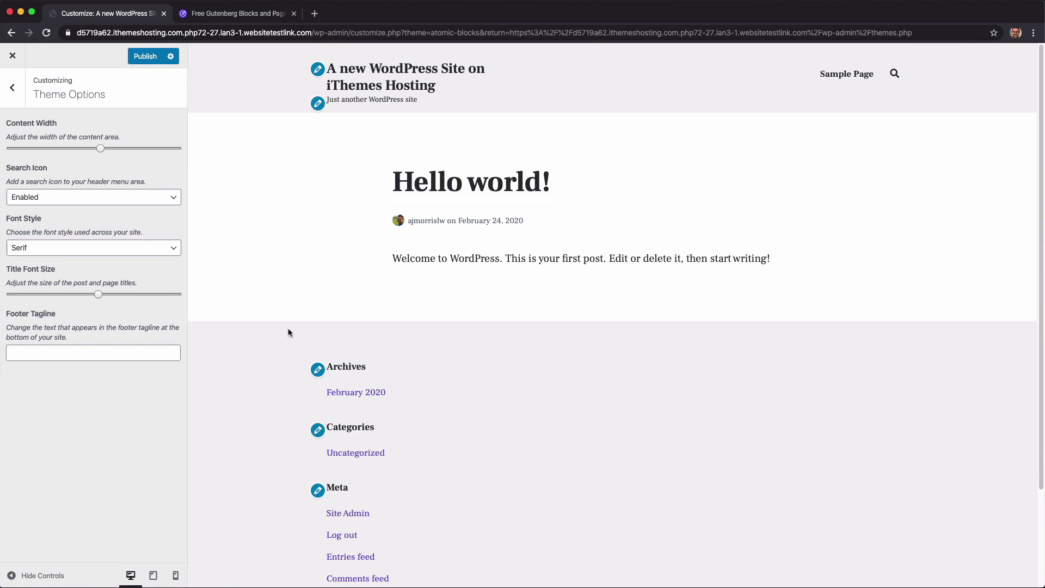
scroll(288, 333, down, 3)
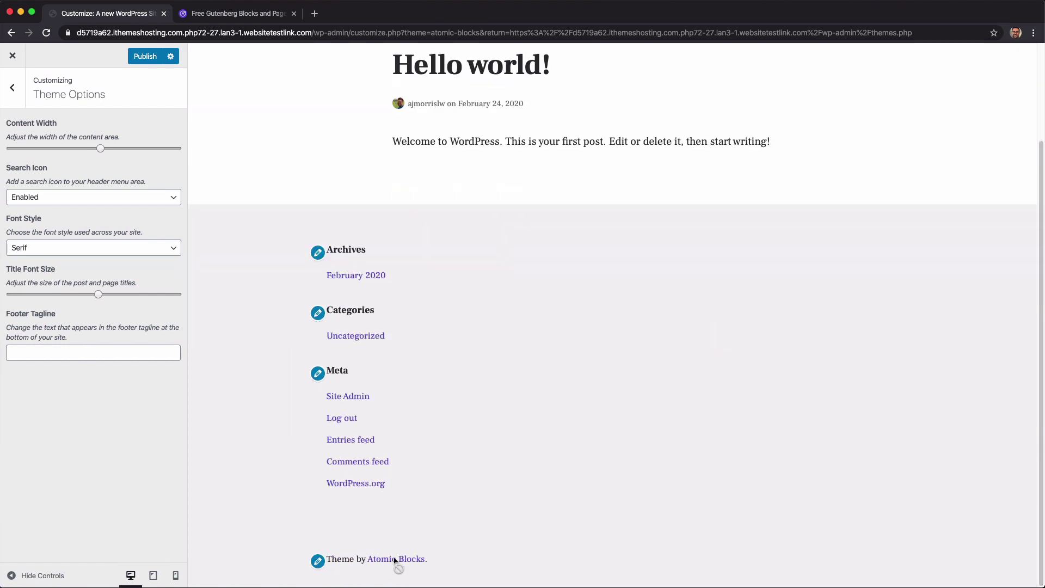
click(102, 358)
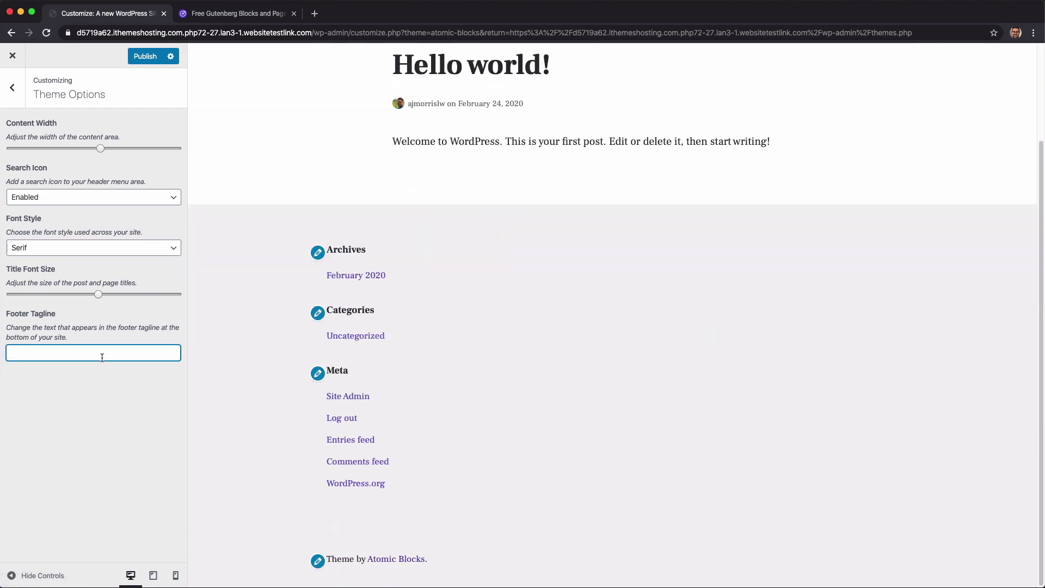
text(Review )
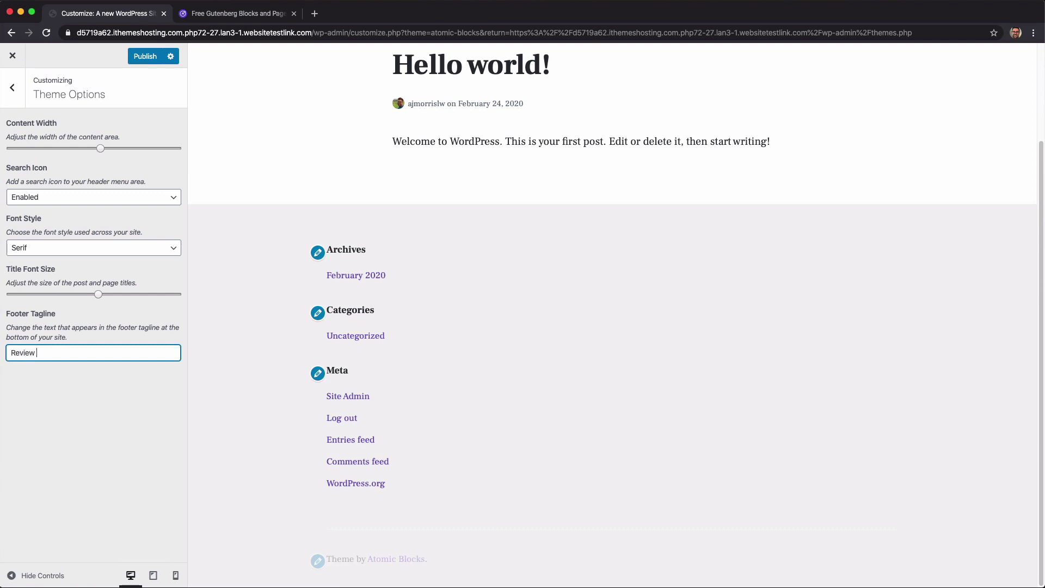
text(of Atomic Blocks and Theme)
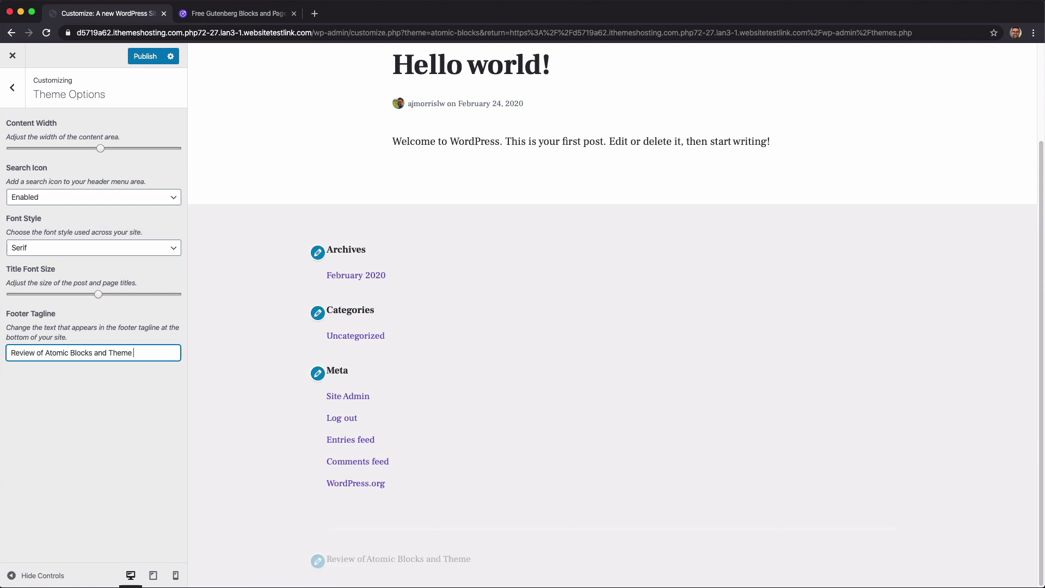
Try the placeholder %copy% at the end of the footer tagline, and remove it.
text( %copy%)
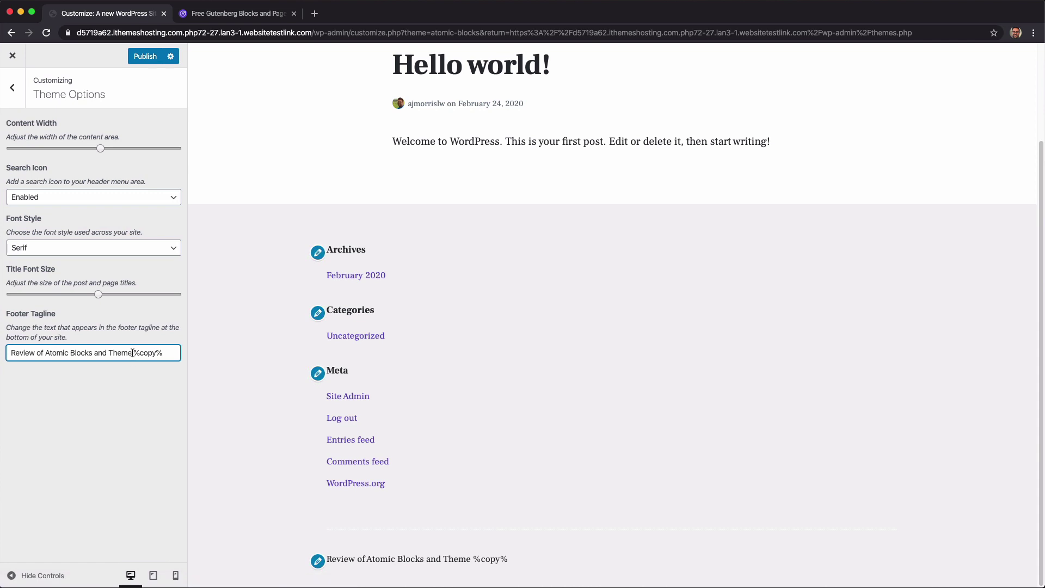
drag(134, 353, 163, 353)
key(BackSpace)
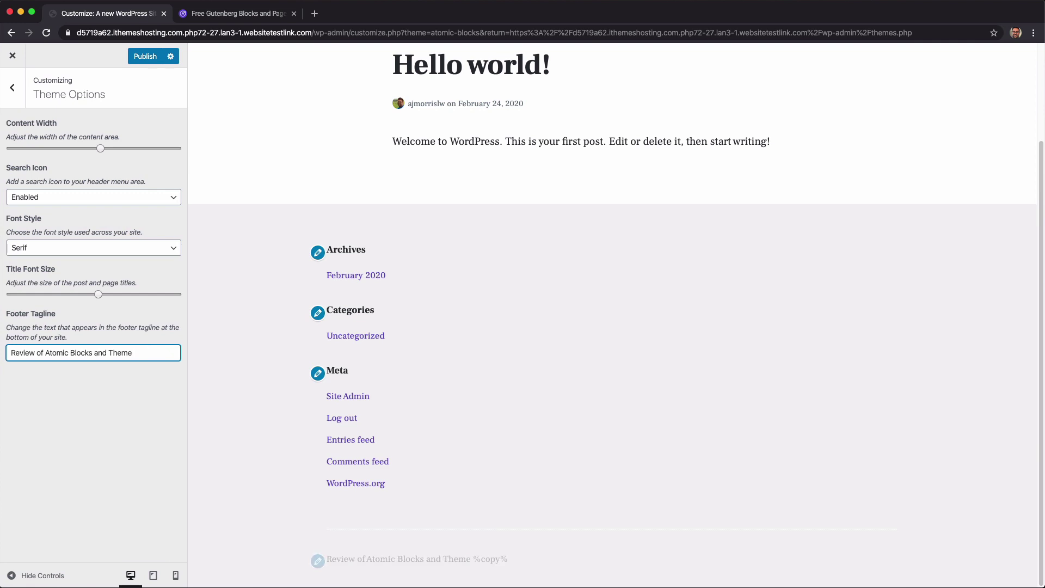
Try the placeholder %current_year% at the end of the footer tagline, check it in the preview, and remove it.
text(%curr)
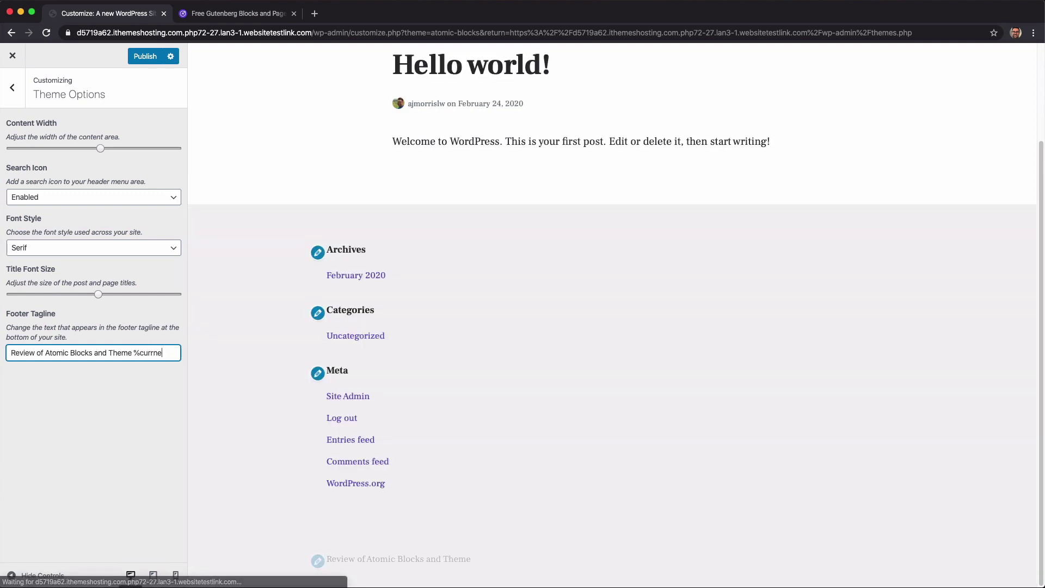
text(ent_year)
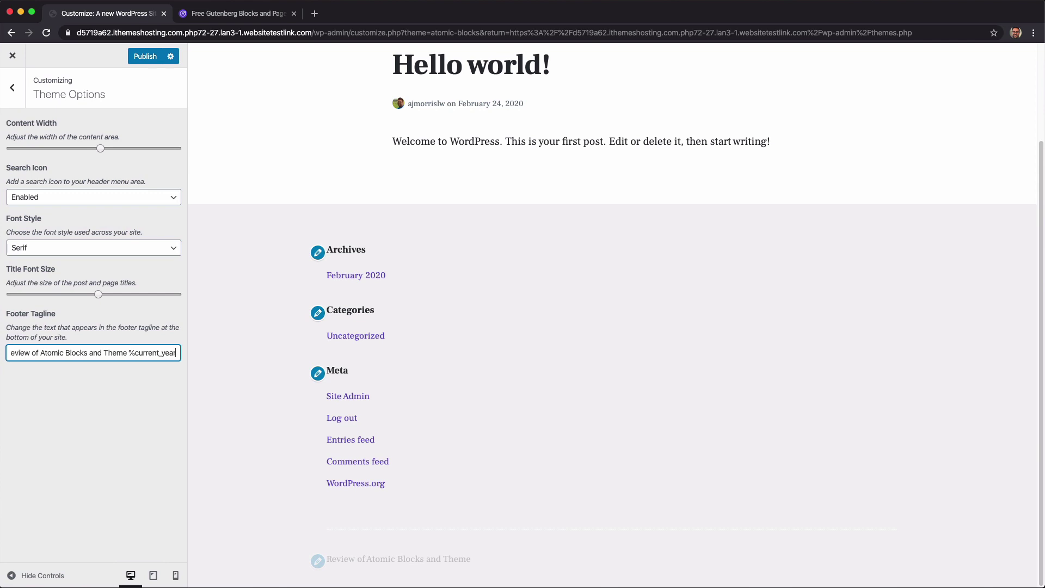
text(%)
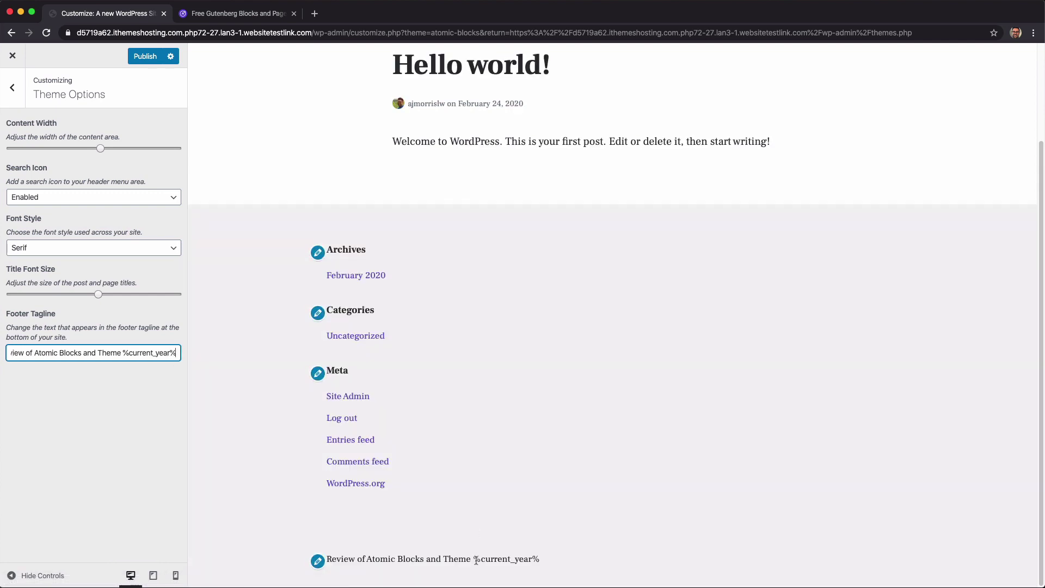
drag(471, 556, 543, 560)
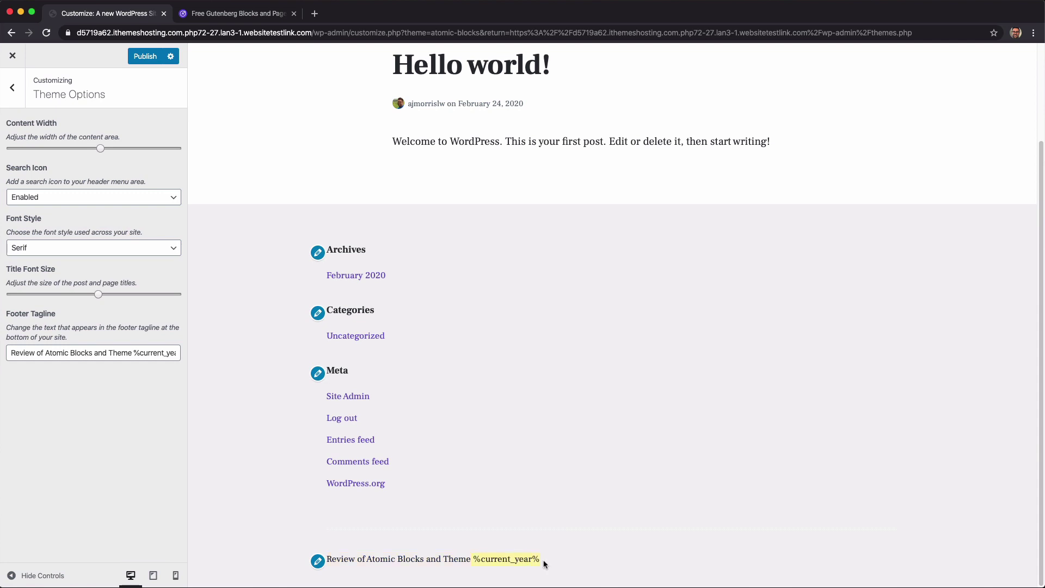
click(136, 354)
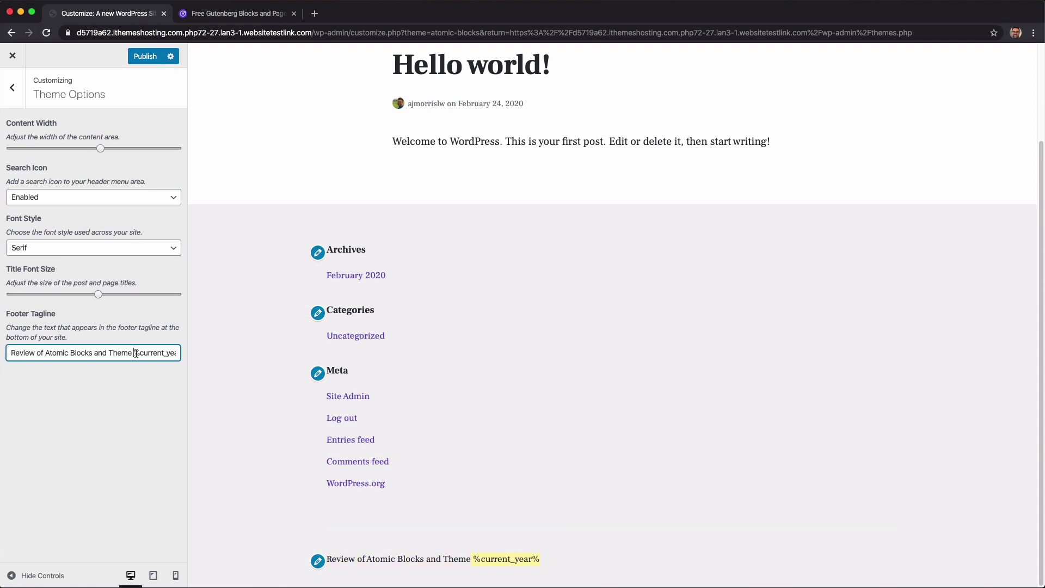
drag(136, 354, 179, 354)
key(BackSpace)
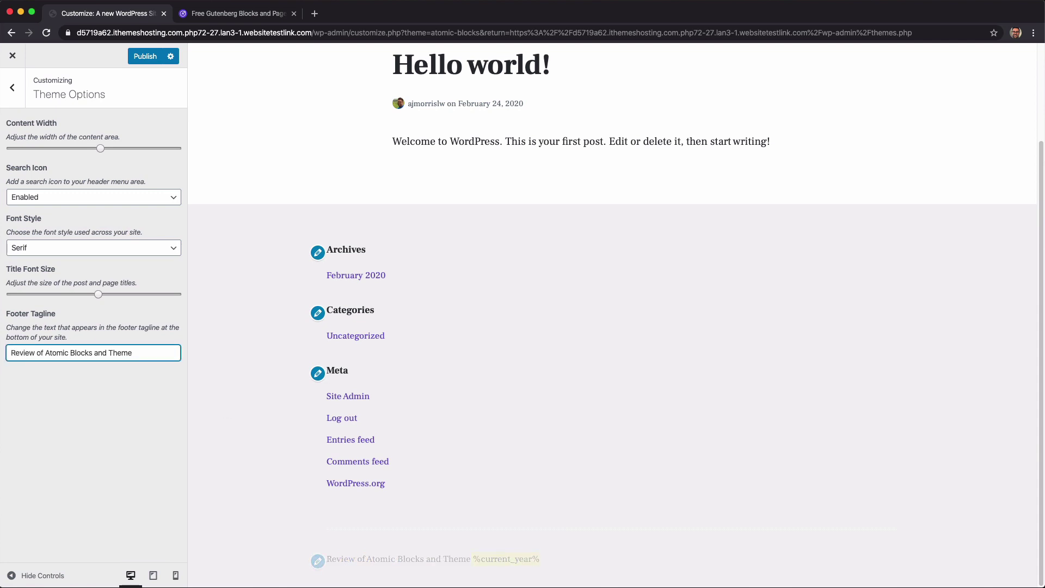
Append "| Copyright 2020" to the footer tagline.
text(|)
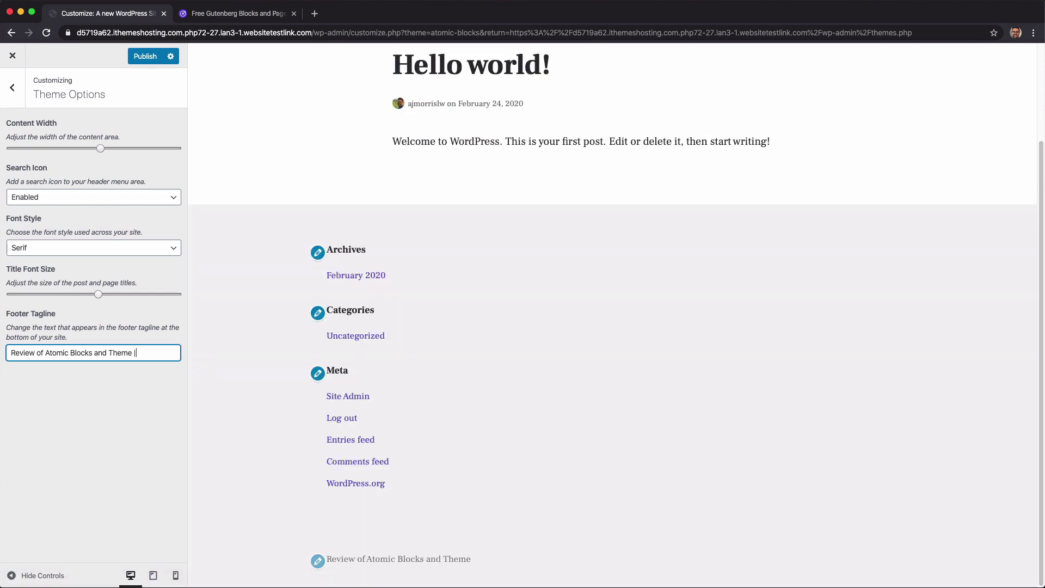
text( Copyright )
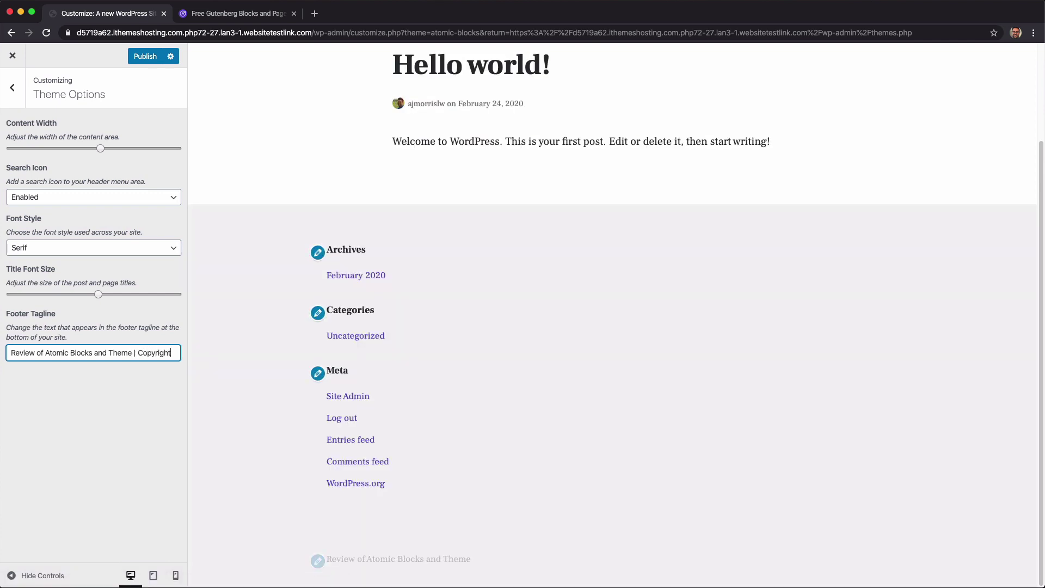
text(2020)
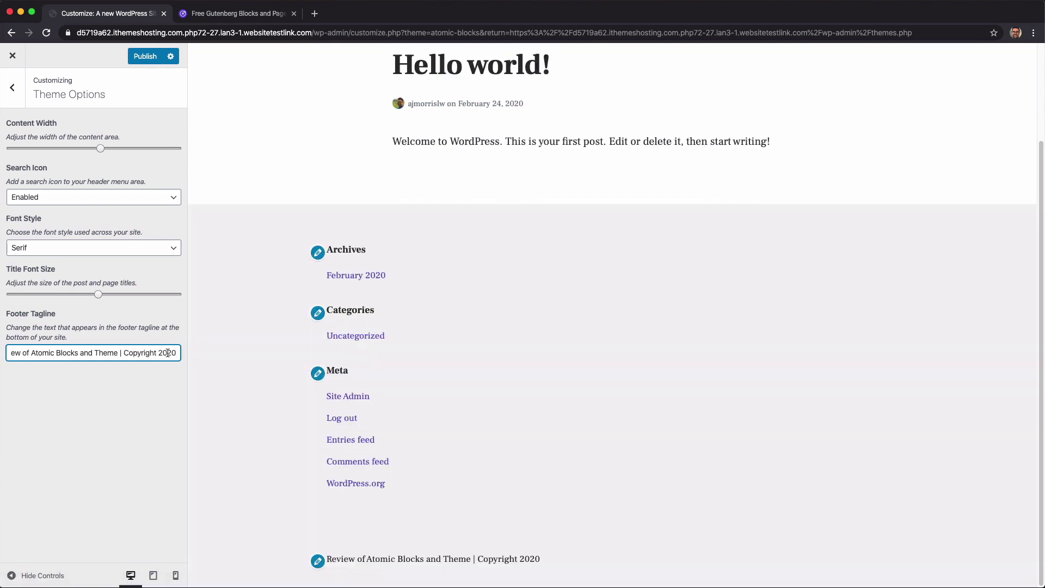
Remove "| Copyright 2020" from the end of the footer tagline, keeping the text before it.
double_click(168, 355)
triple_click(168, 358)
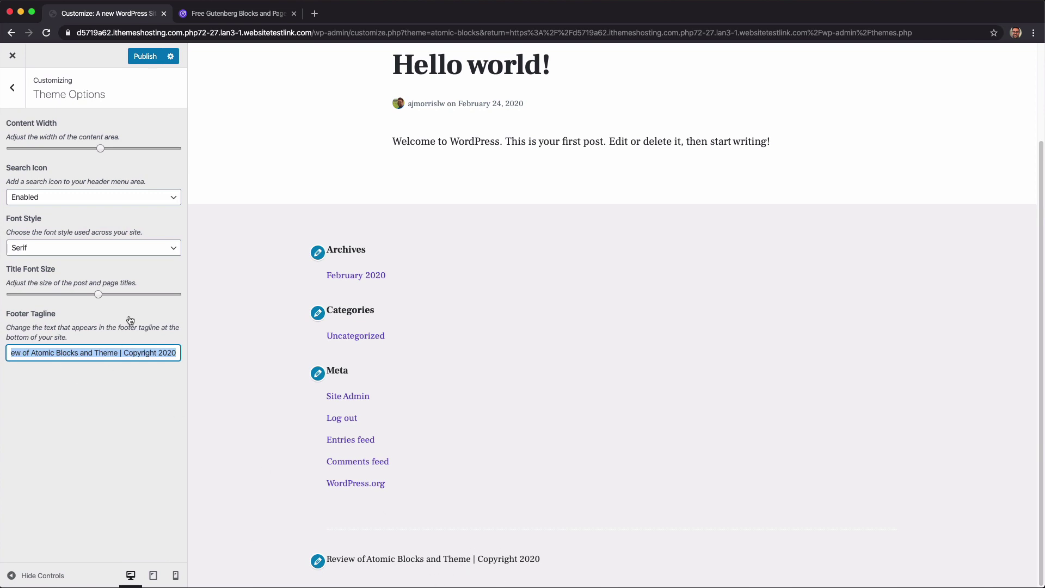
key(Right)
key(alt+shift+Left)
key(alt+shift+Left)
key(alt+shift+Left)
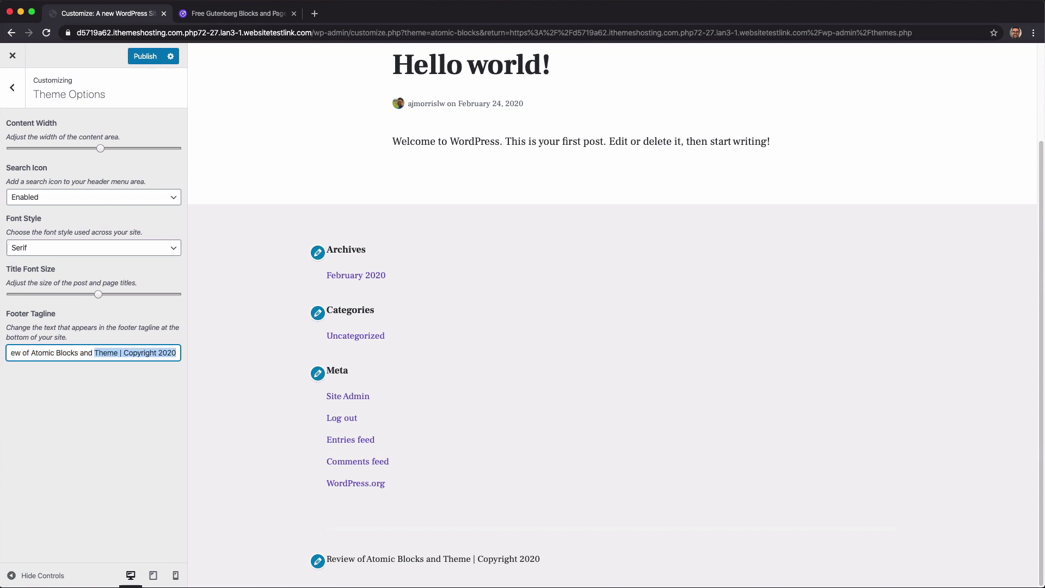
key(shift+Right)
key(shift+Right)
key(shift+Right)
key(shift+Right)
key(shift+Right)
key(BackSpace)
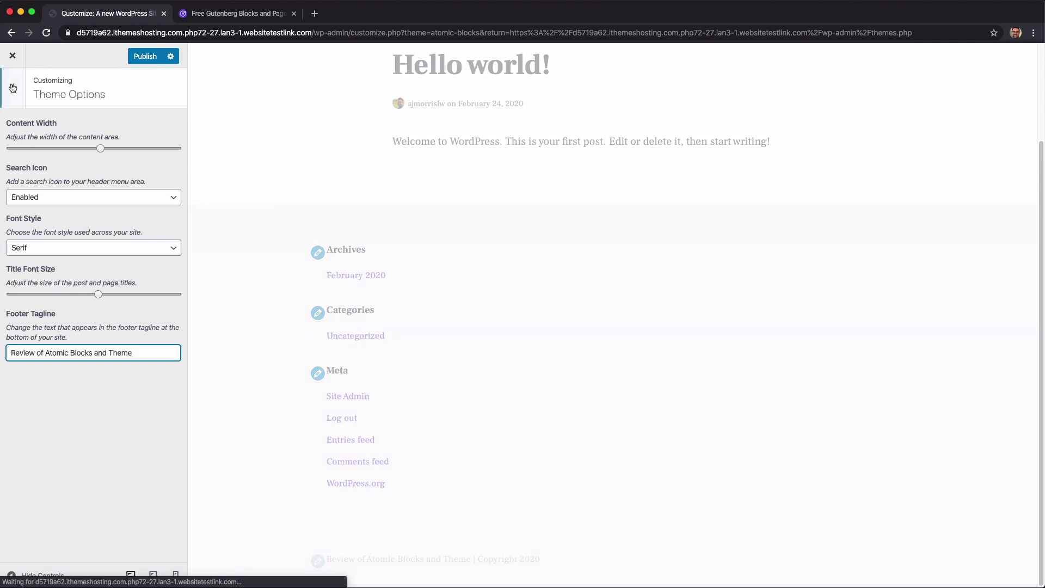
Review the title and tagline in the site identity settings, and try hiding both before displaying them again.
click(12, 88)
click(66, 199)
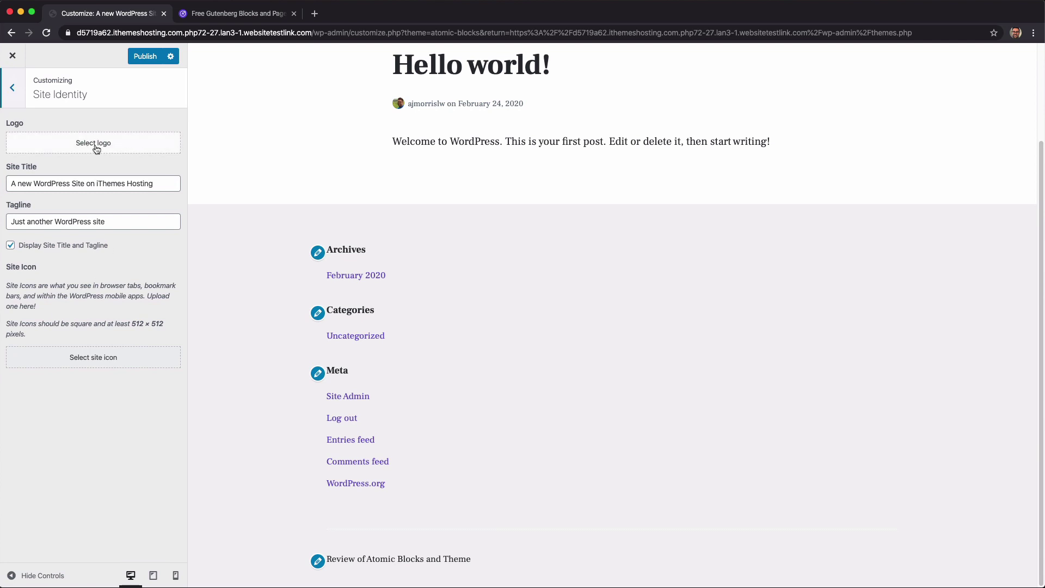
drag(25, 184, 145, 183)
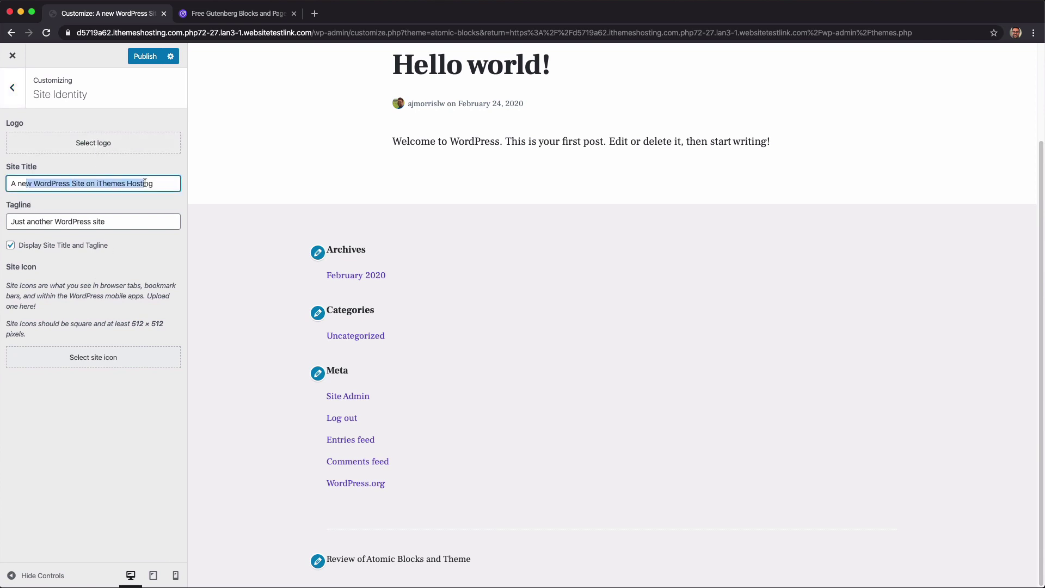
click(108, 227)
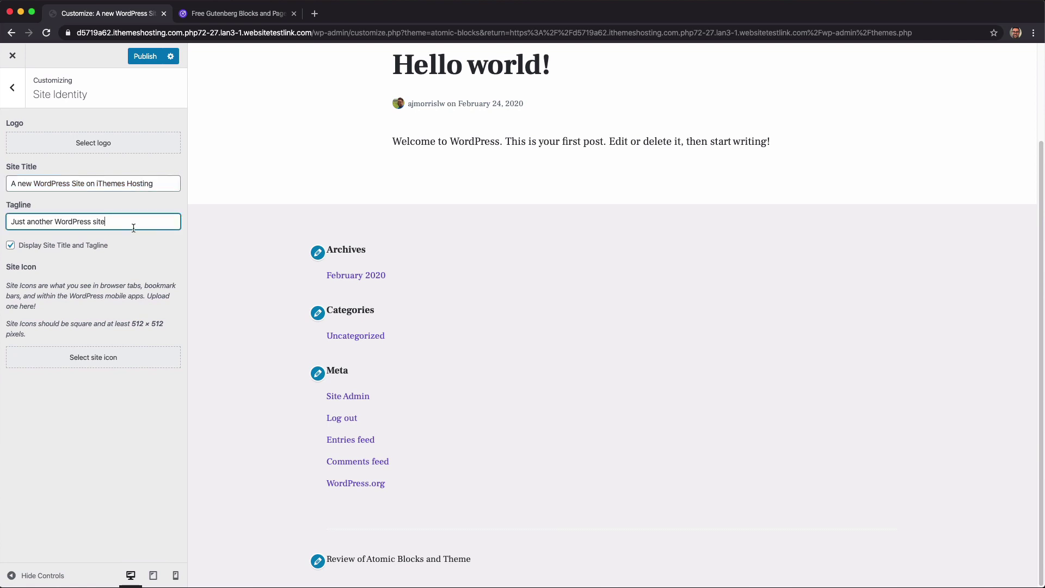
click(55, 255)
click(58, 246)
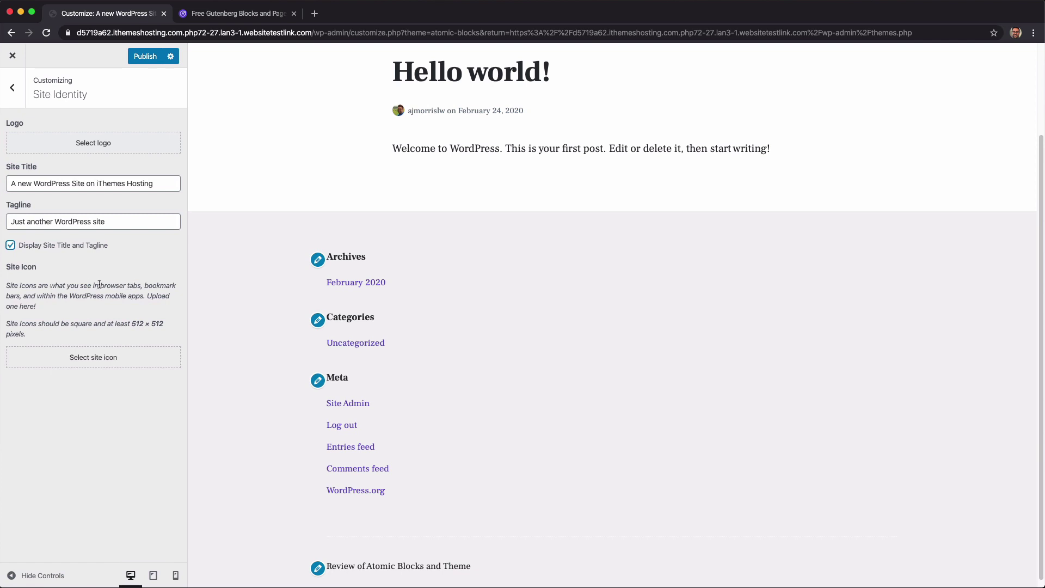
Examine the site icon's description and size requirement, and view its image upload dialog without choosing an image.
drag(99, 285, 137, 285)
drag(7, 296, 169, 331)
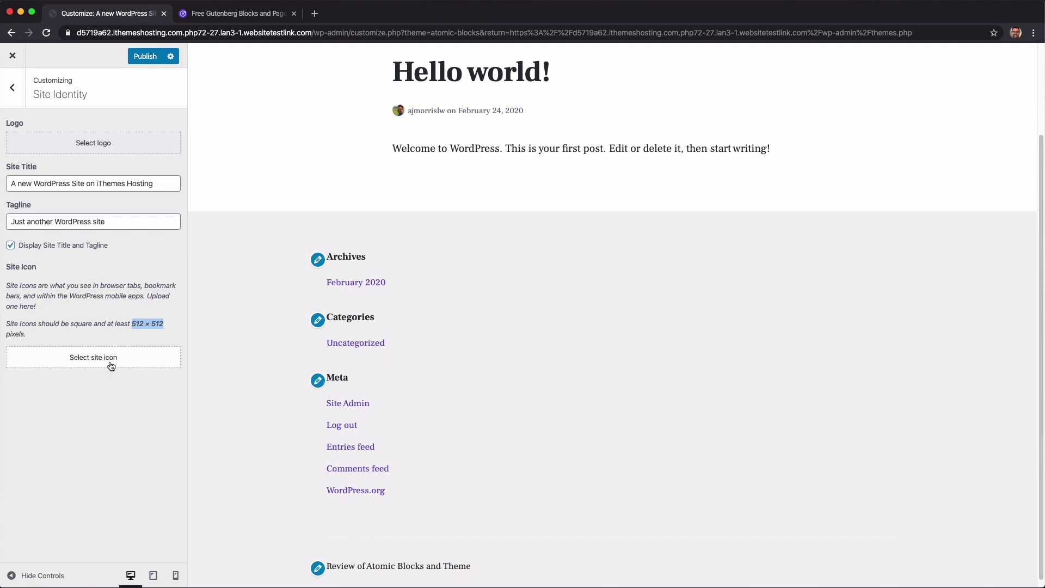
click(89, 362)
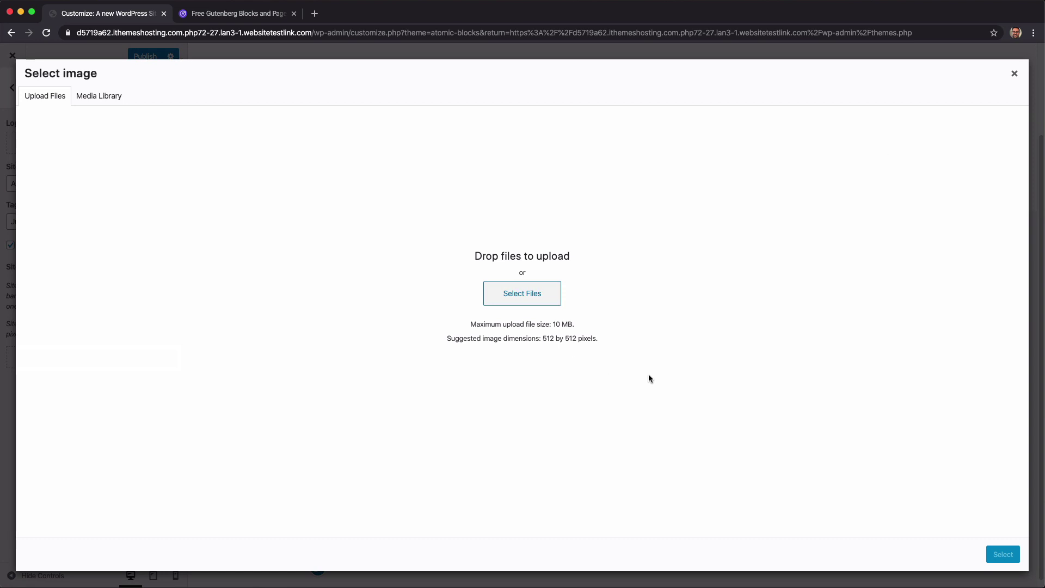
click(1015, 73)
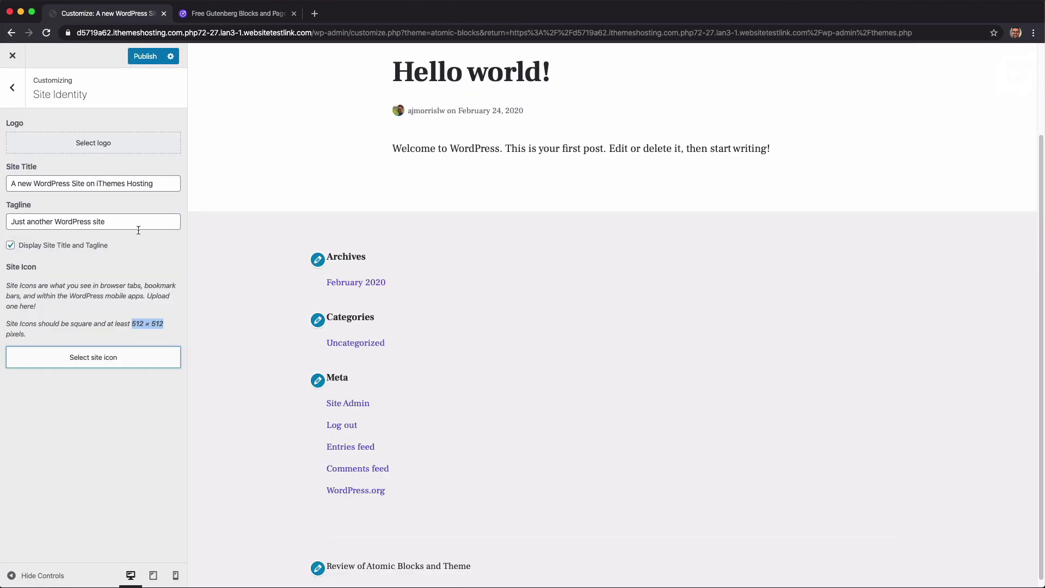
Set the theme's accent color to a light blue, about #40a4dd, in the color settings.
click(12, 87)
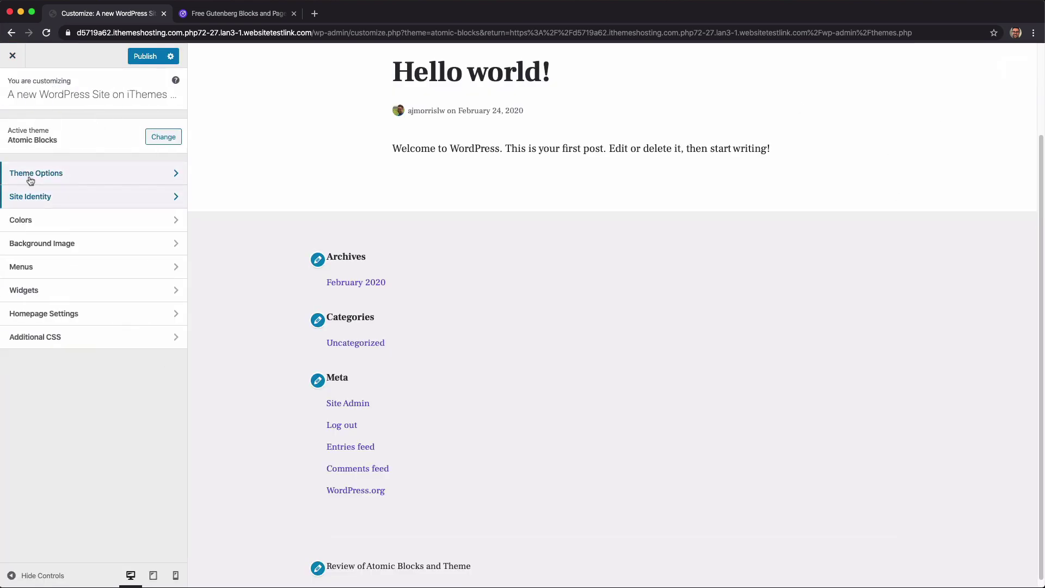
click(38, 227)
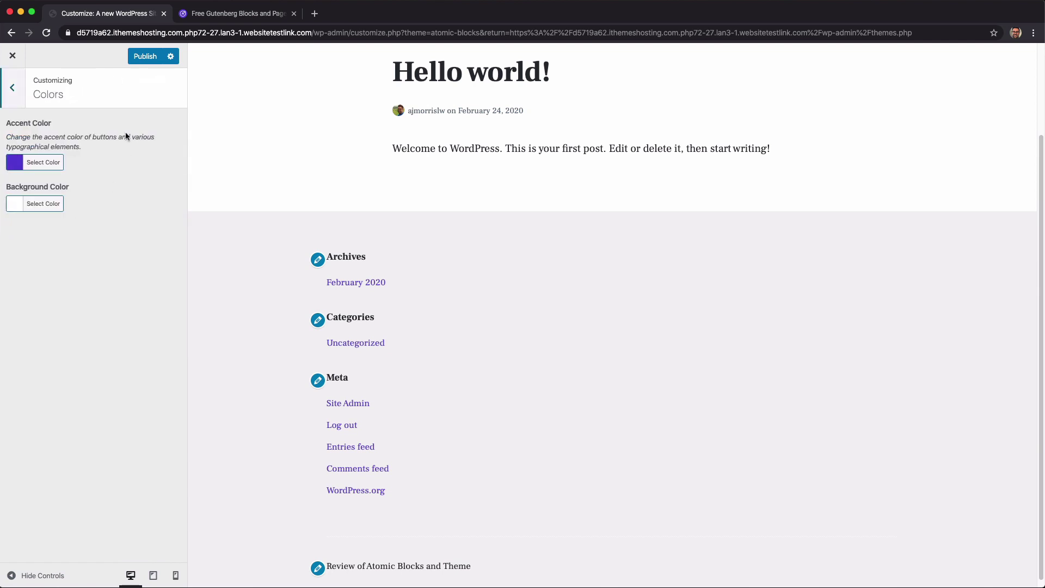
click(42, 205)
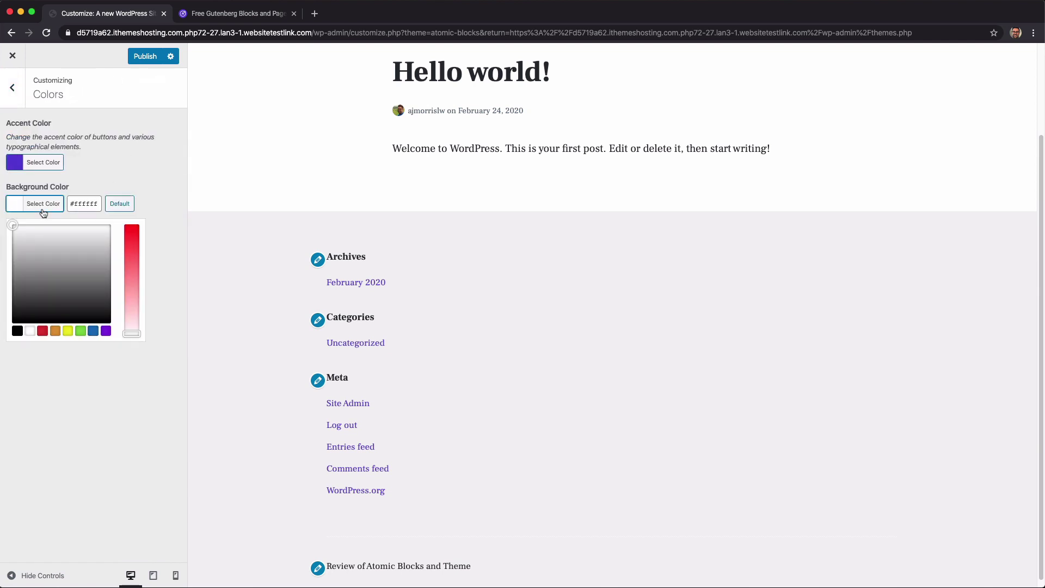
click(44, 166)
click(43, 169)
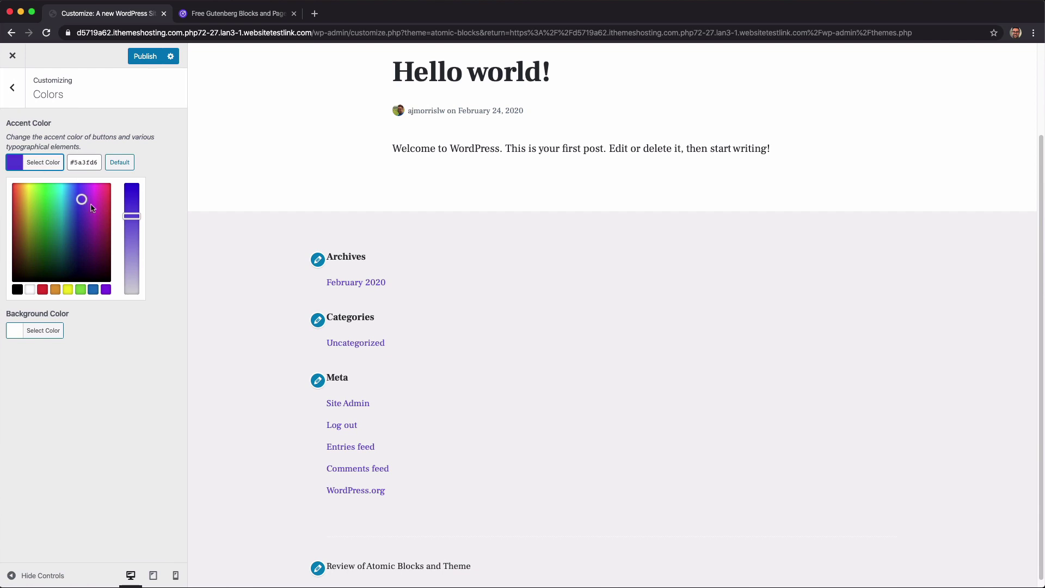
click(75, 198)
drag(75, 198, 69, 194)
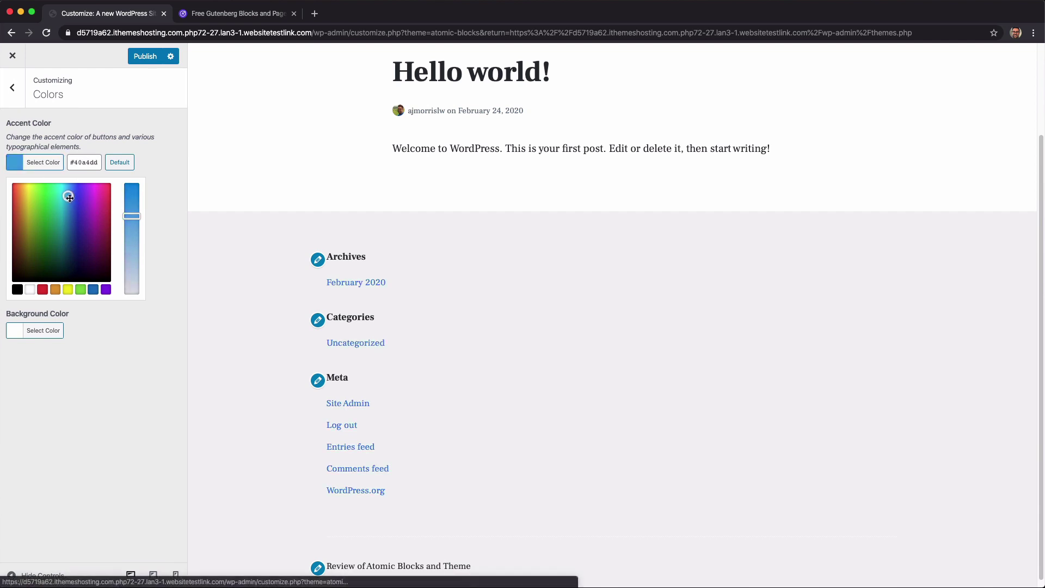
click(85, 135)
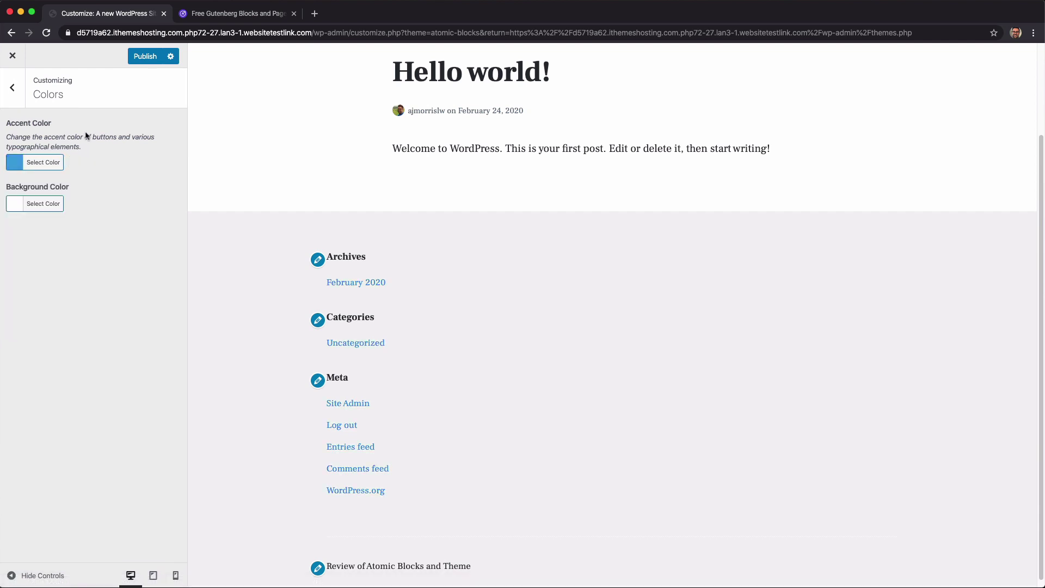
Examine the background image settings and view the image selection dialog without choosing an image.
click(13, 88)
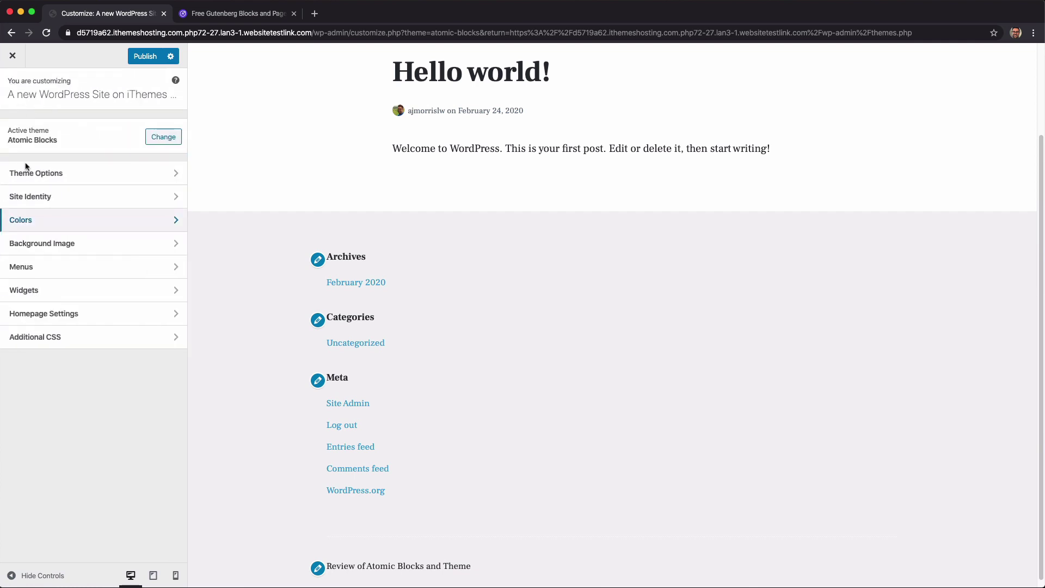
click(52, 246)
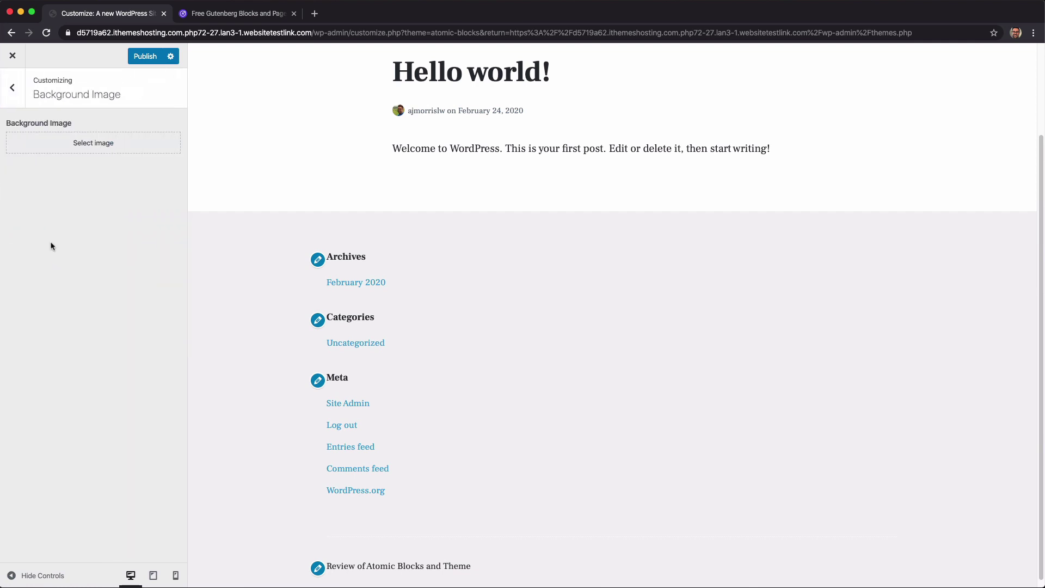
click(112, 145)
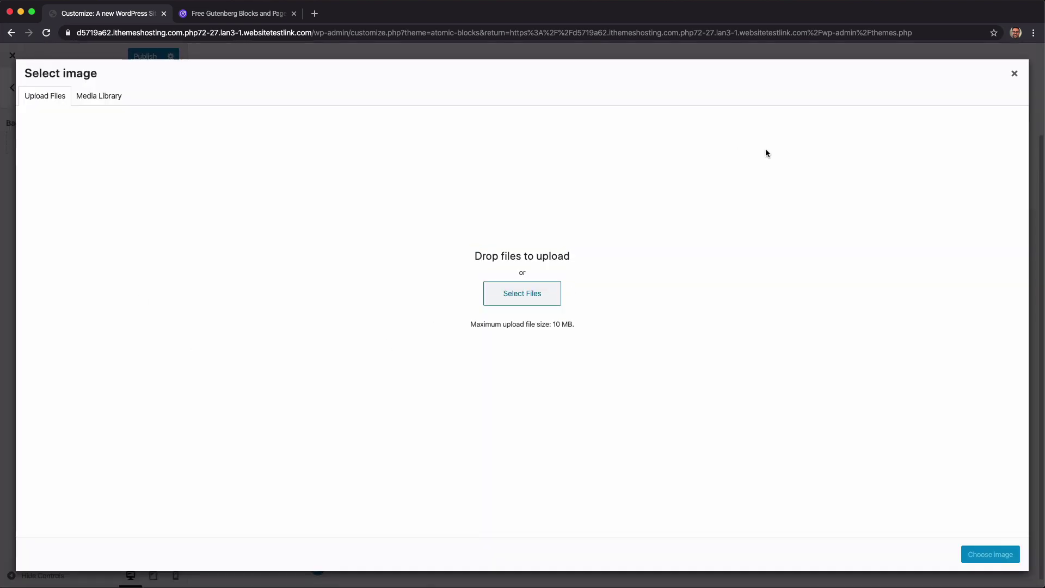
click(1013, 76)
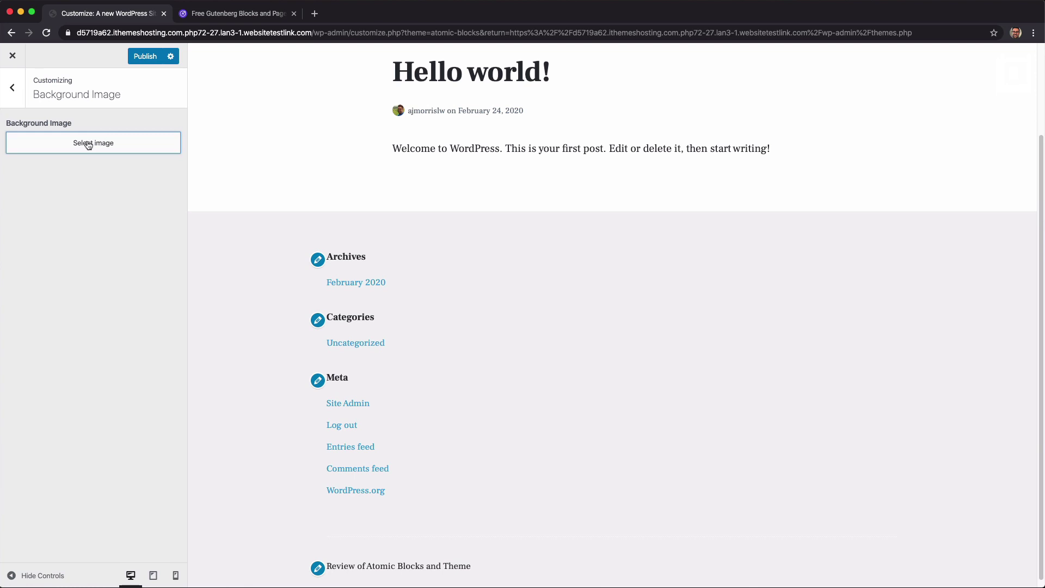
click(16, 90)
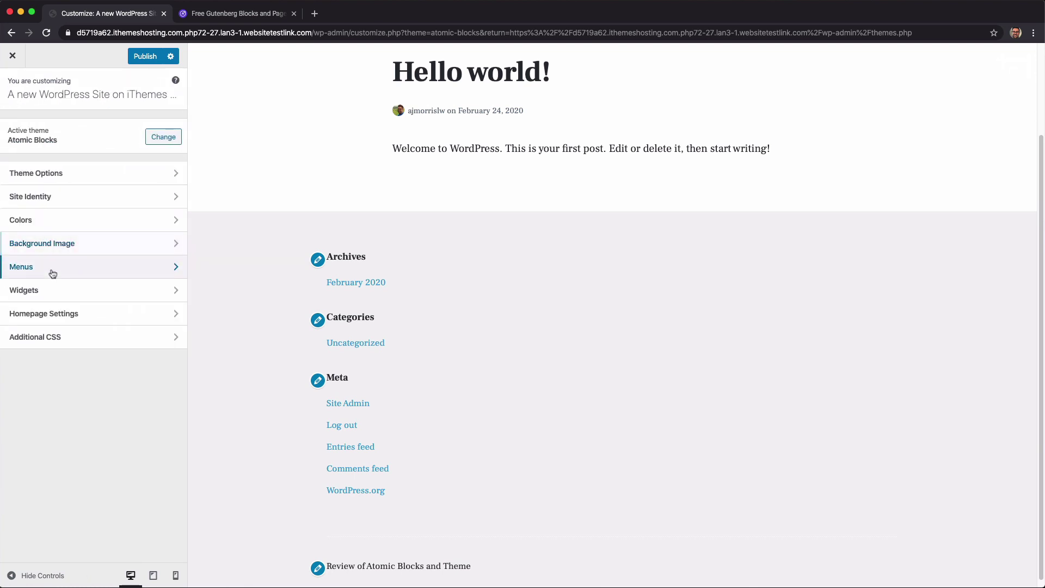
Review the theme's menu locations and the choices offered for the Primary Menu and Social Icon Menu without assigning any.
click(53, 273)
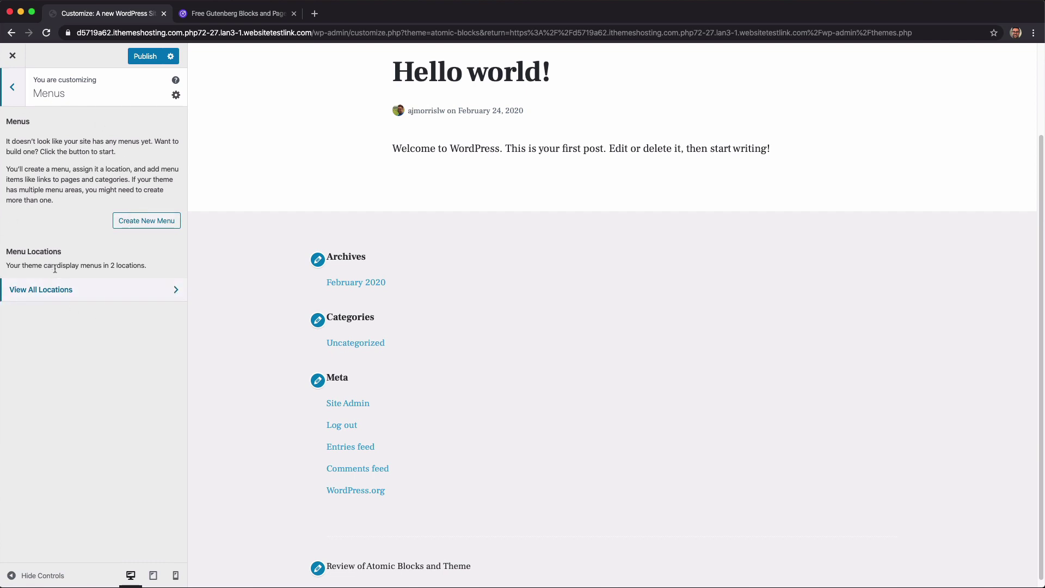
click(71, 295)
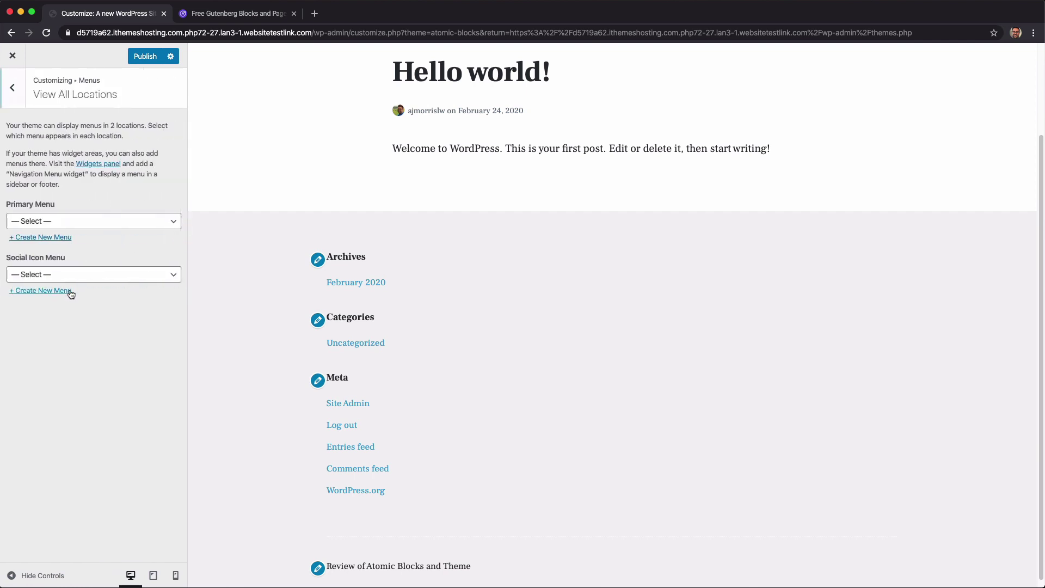
click(52, 222)
click(81, 259)
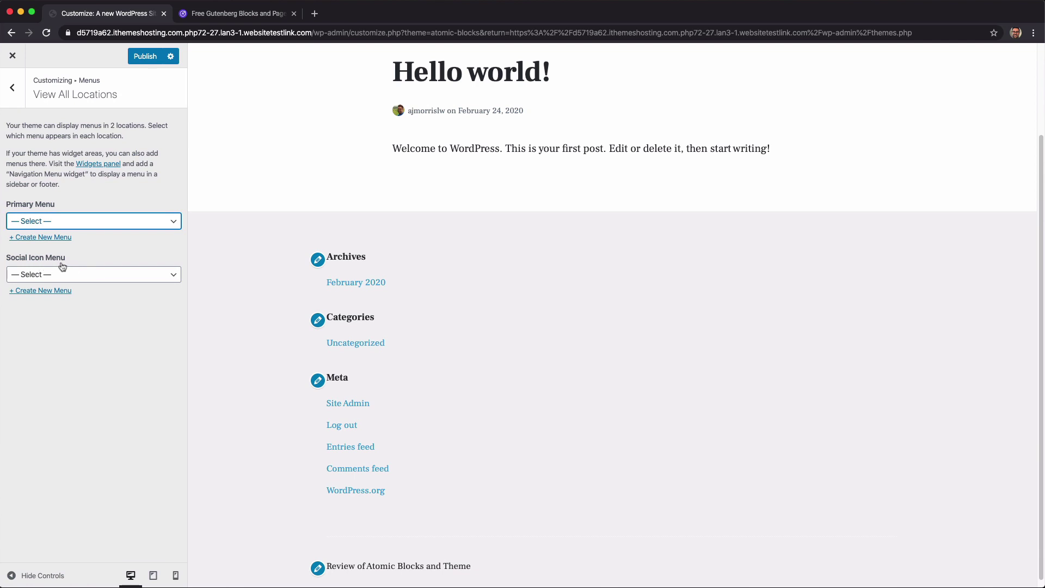
click(58, 279)
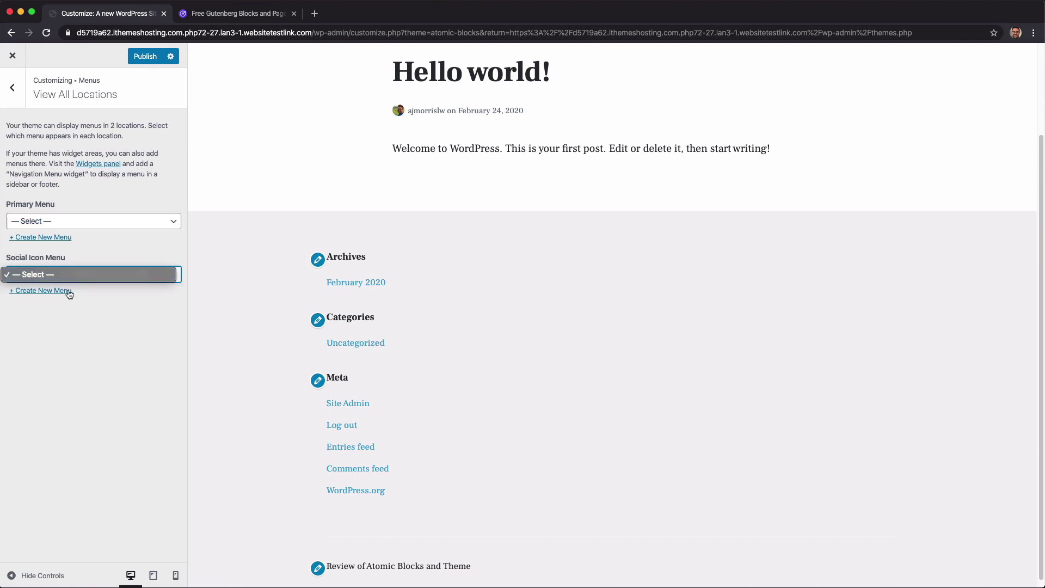
click(13, 90)
click(13, 90)
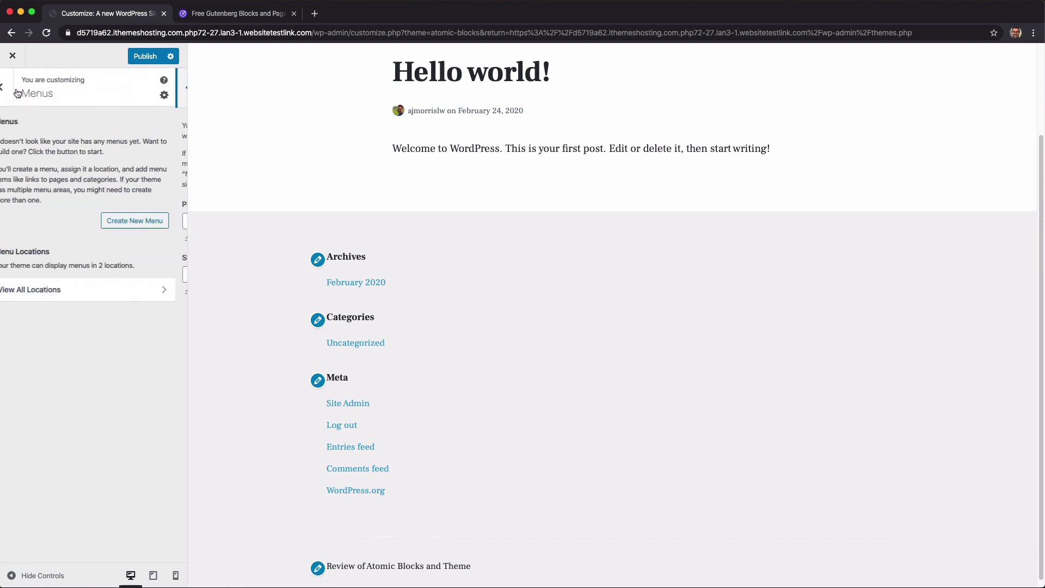
click(15, 91)
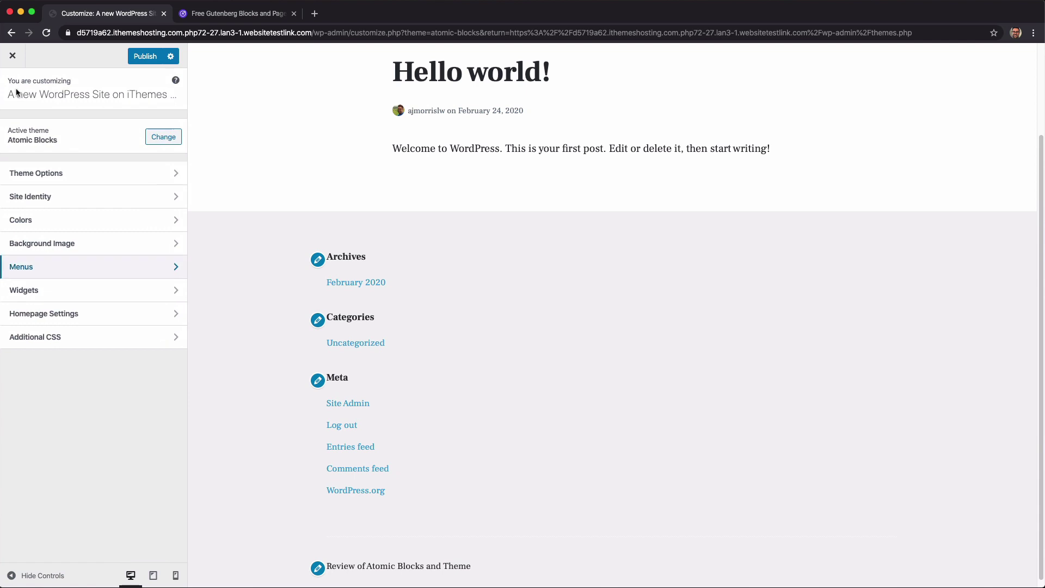
Add a Categories widget to footer column 2 and open the widget settings of footer column 3.
click(61, 290)
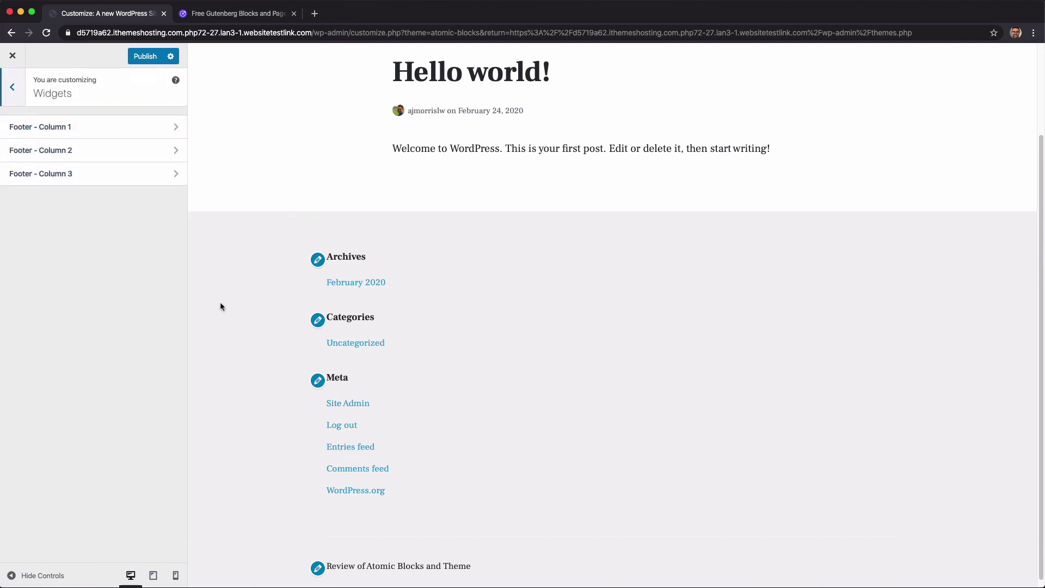
click(51, 127)
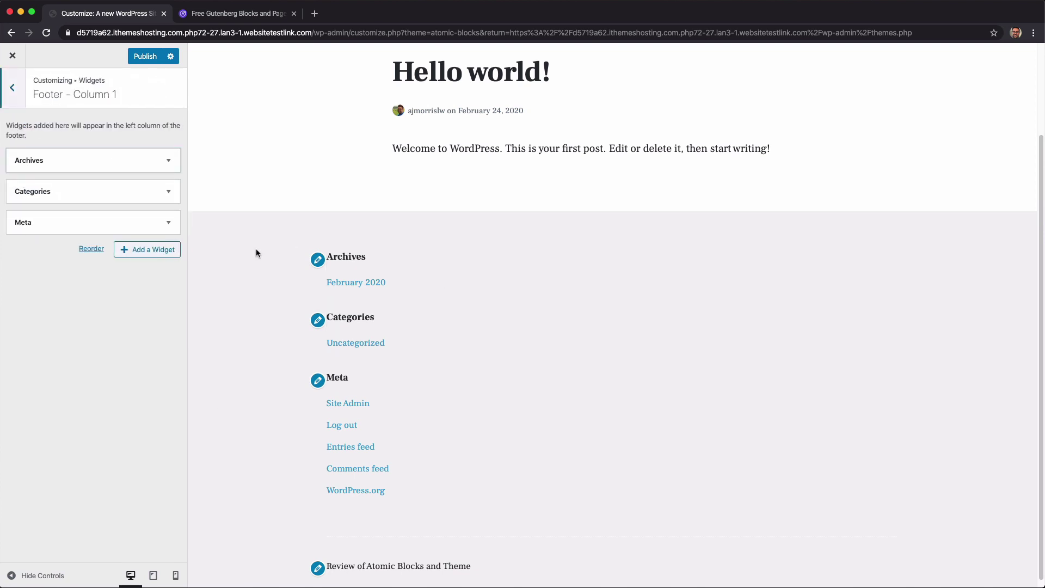
click(17, 98)
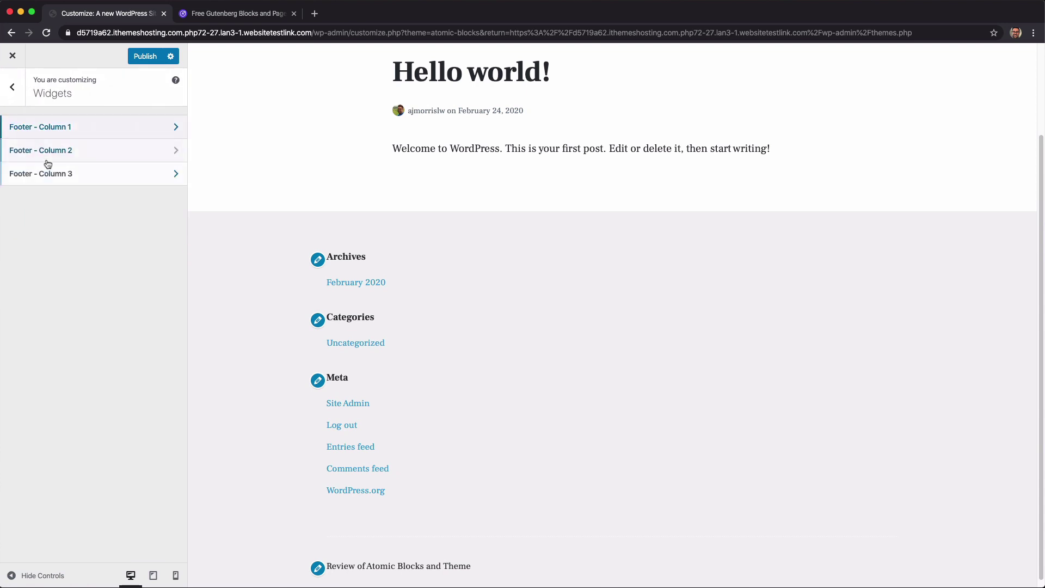
click(47, 154)
click(131, 163)
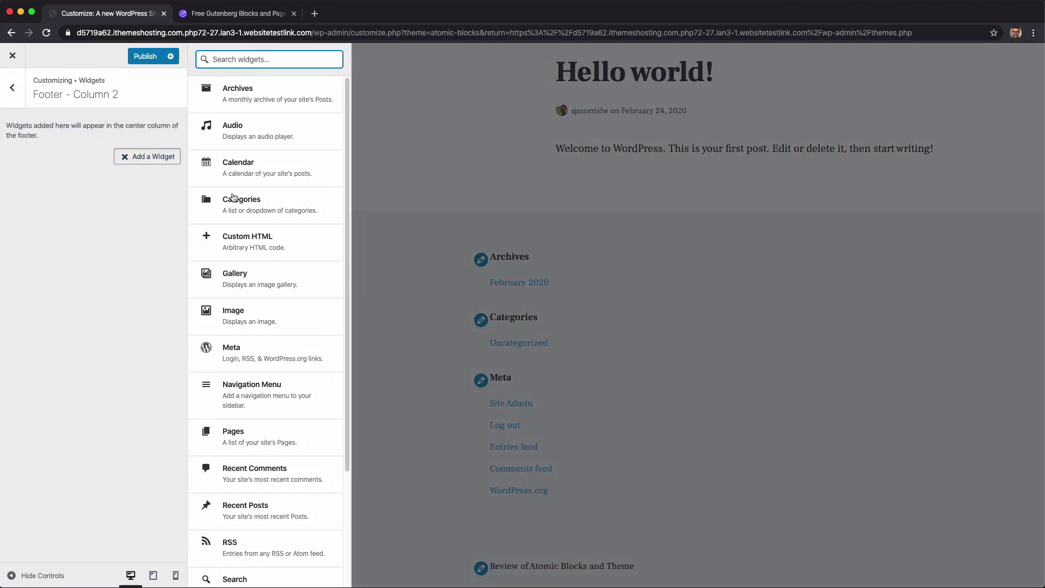
click(231, 199)
click(18, 104)
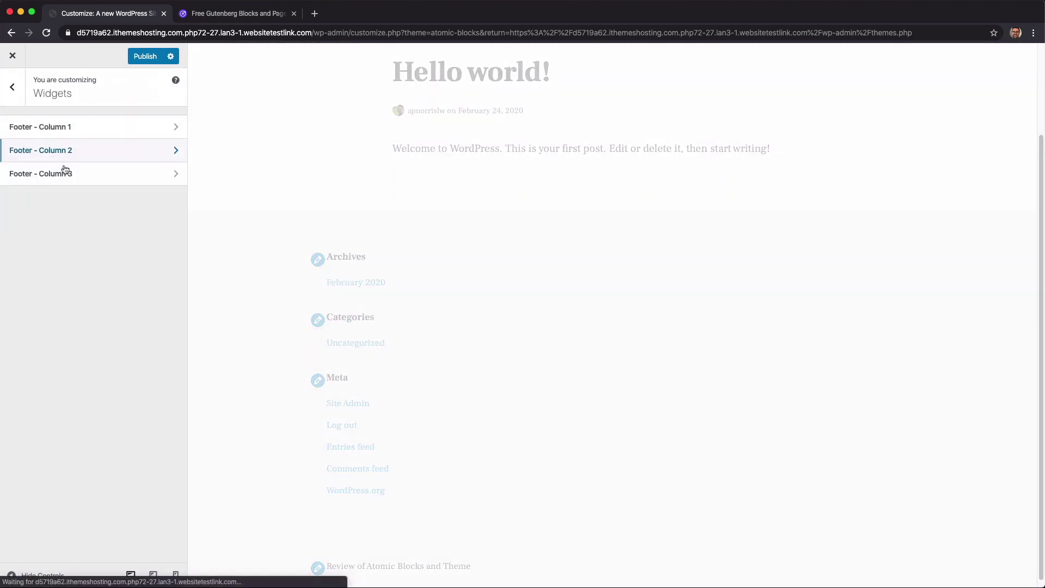
click(80, 177)
Try an Audio widget in footer column 3 and delete it again.
click(150, 159)
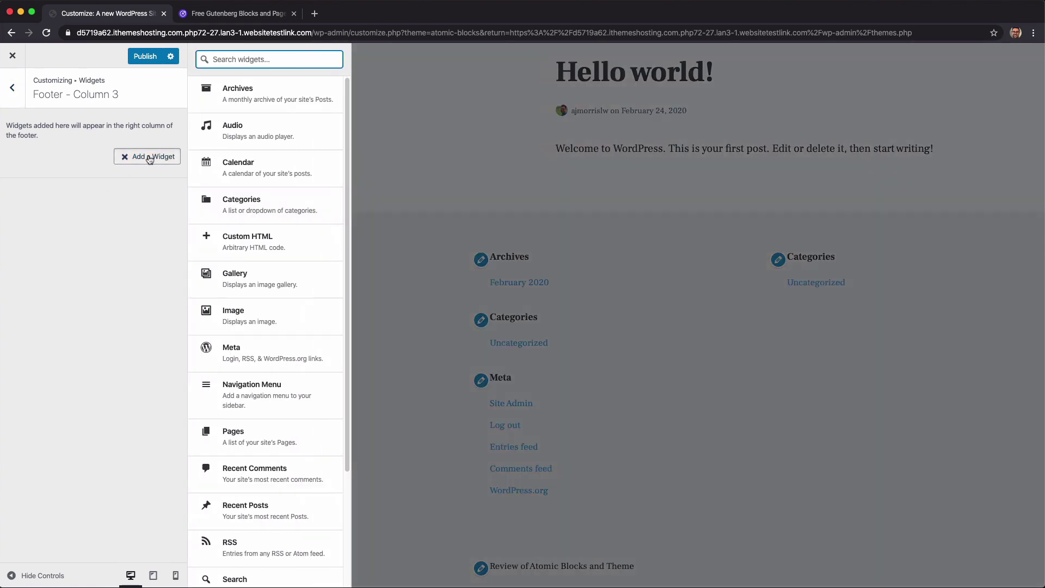
click(243, 136)
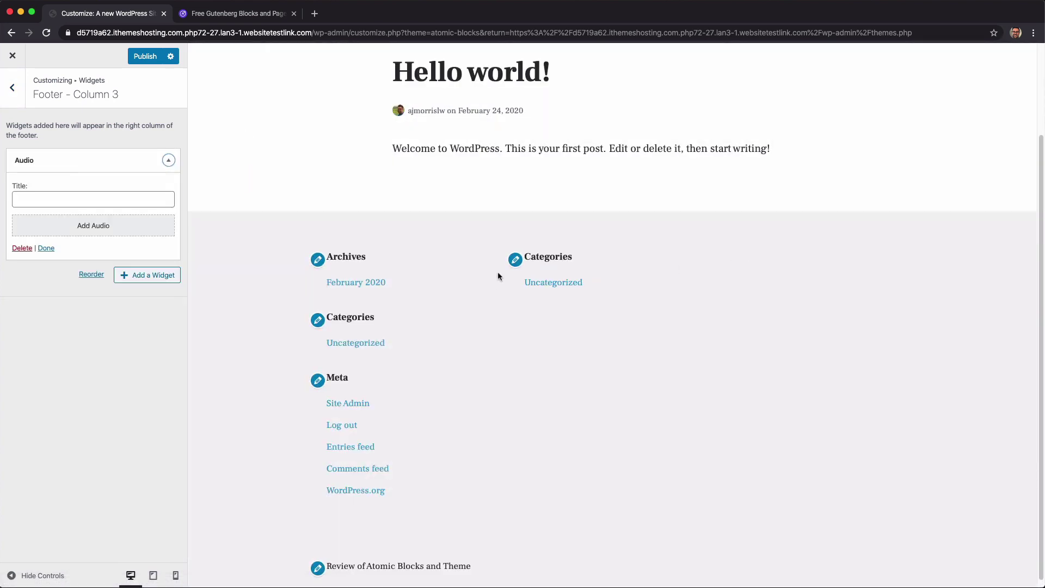
click(22, 248)
Add a Calendar widget titled "Calendar" to footer column 3 and return to the main customizer settings.
click(128, 159)
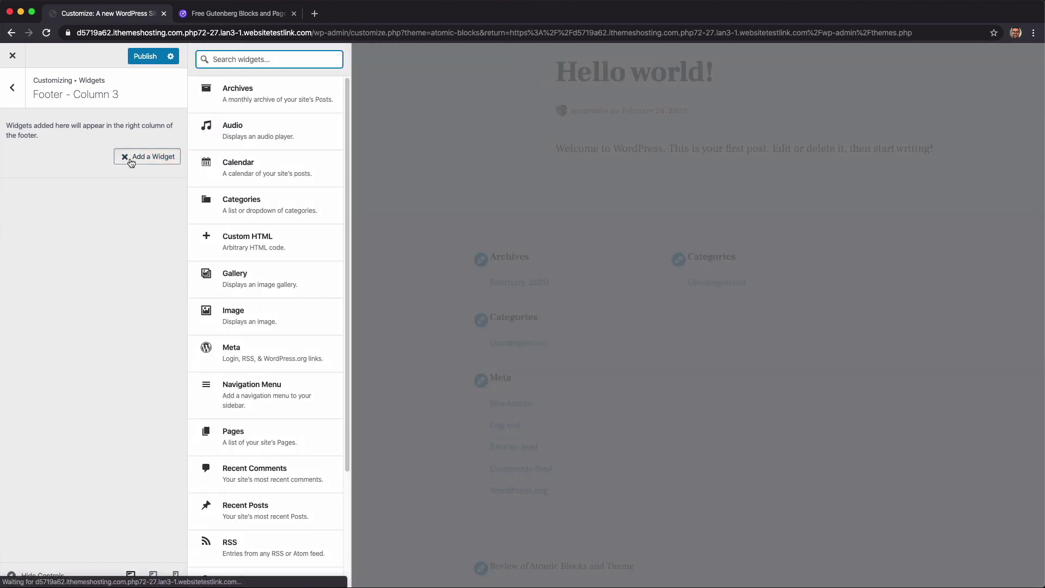
click(239, 161)
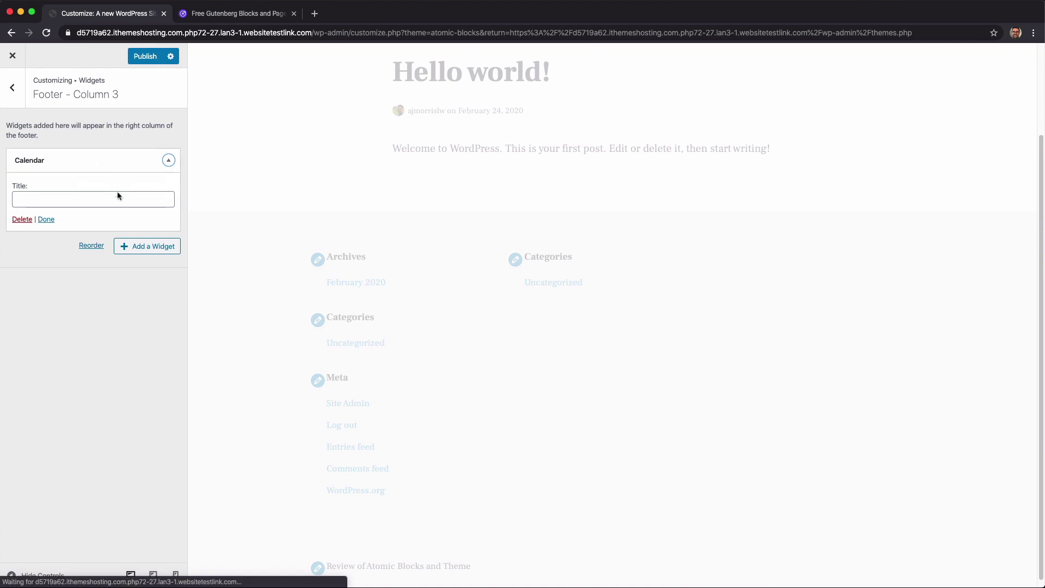
click(111, 199)
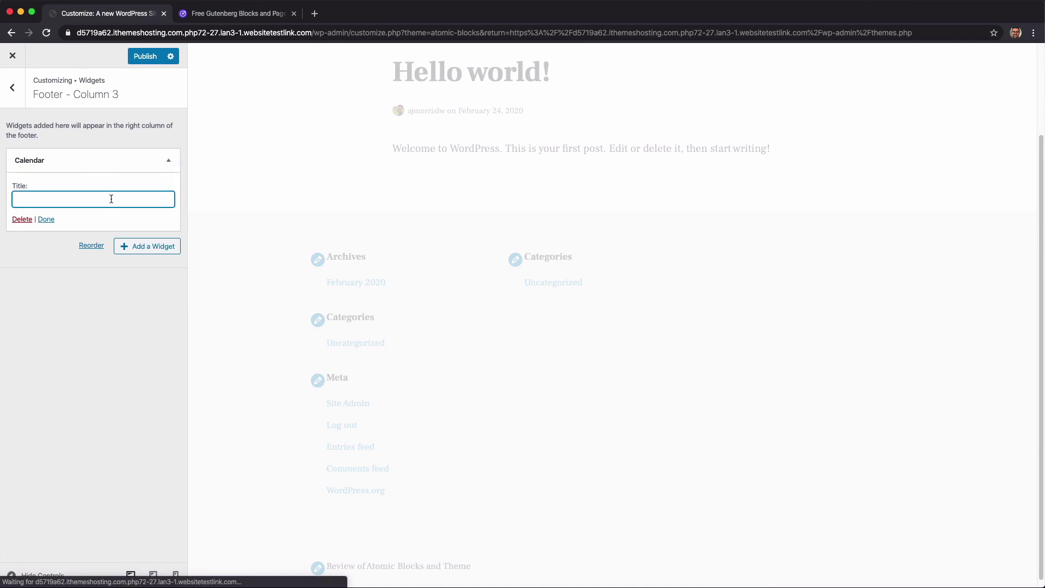
text(Calendar)
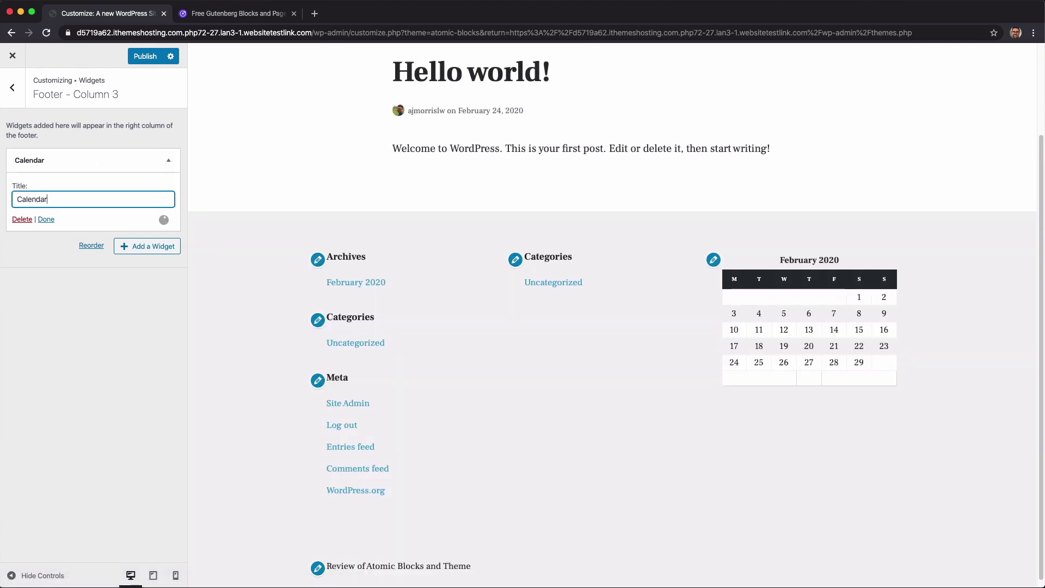
click(47, 218)
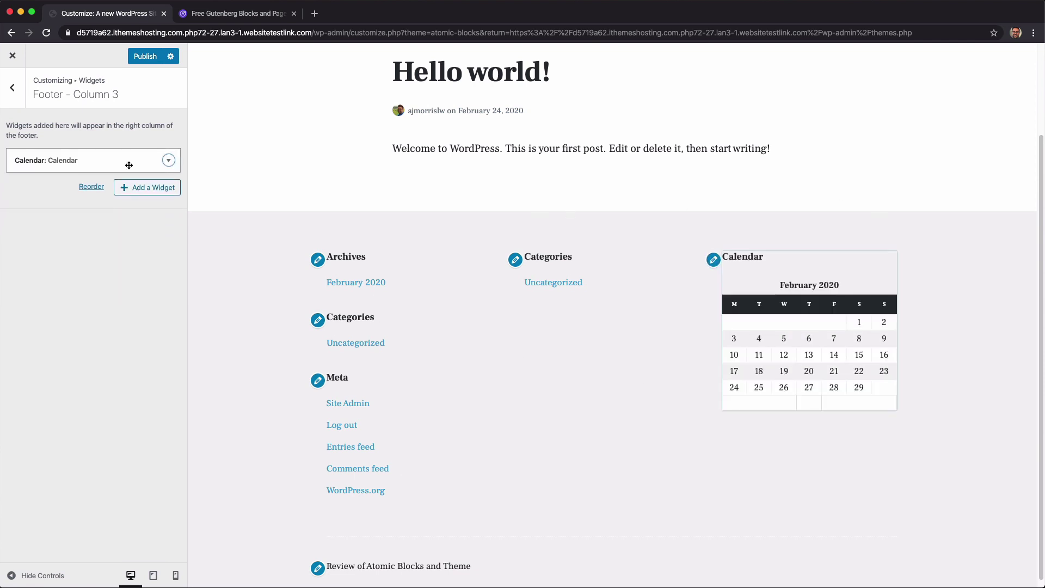
click(13, 106)
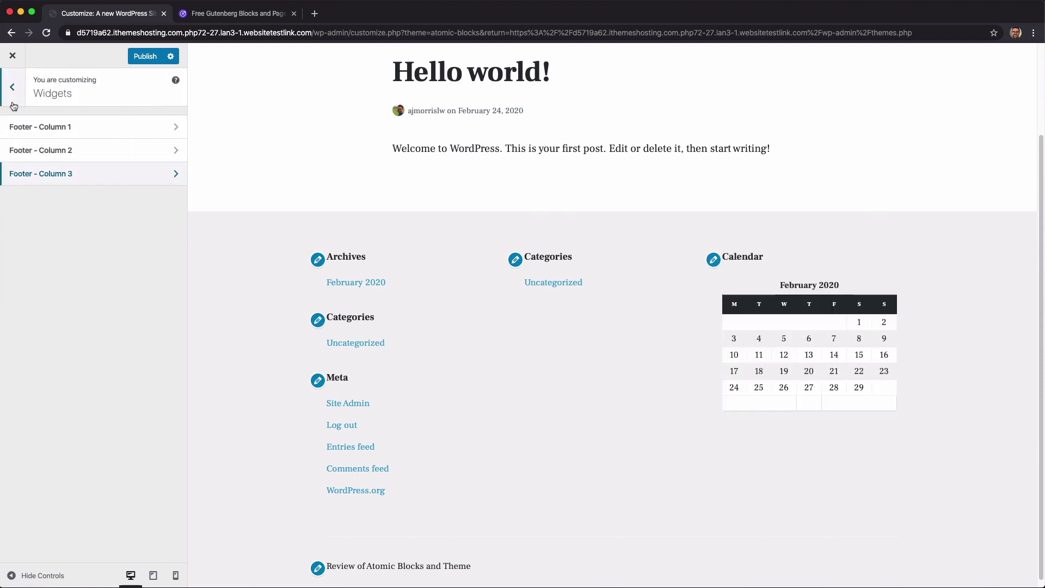
click(14, 106)
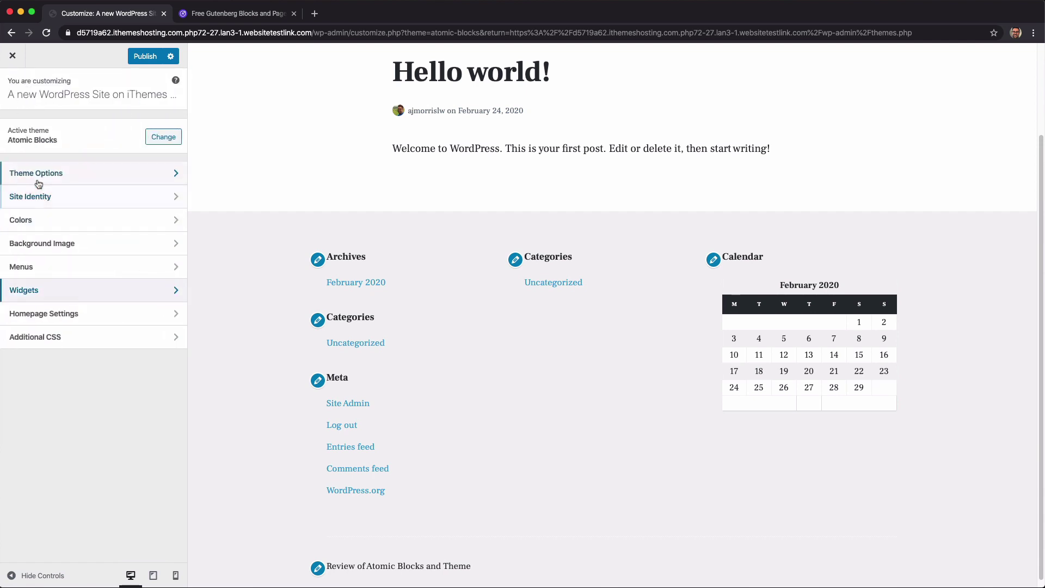
Try a static page as the homepage display, view the available pages, and switch back to the latest posts.
click(43, 313)
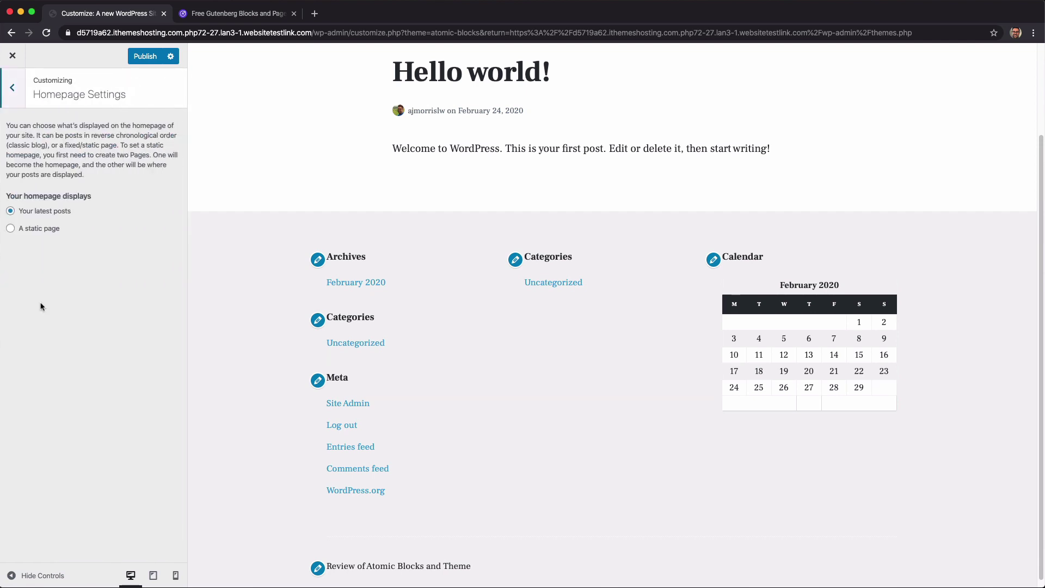
click(46, 231)
click(47, 272)
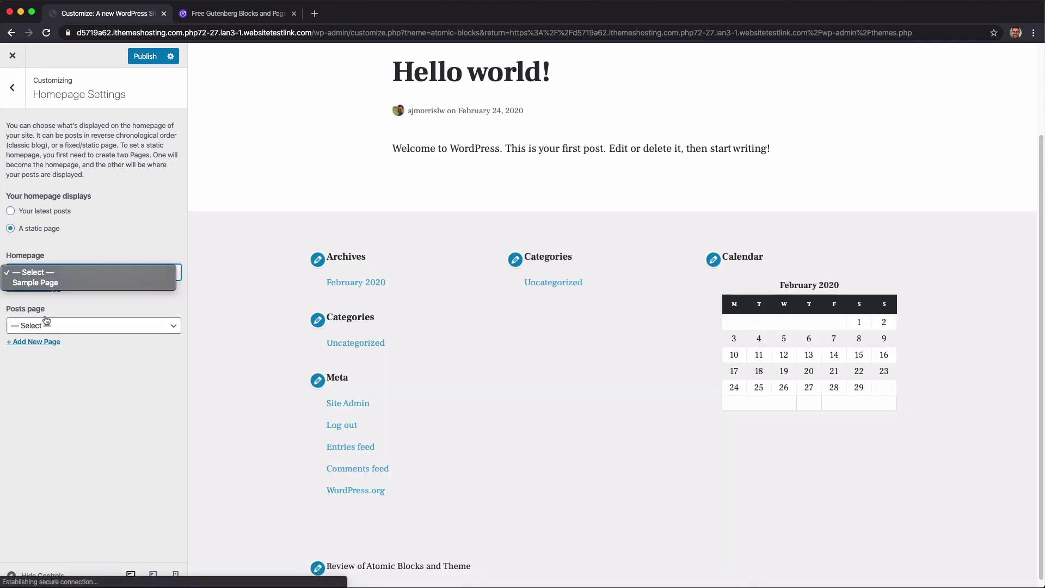
click(59, 248)
click(60, 214)
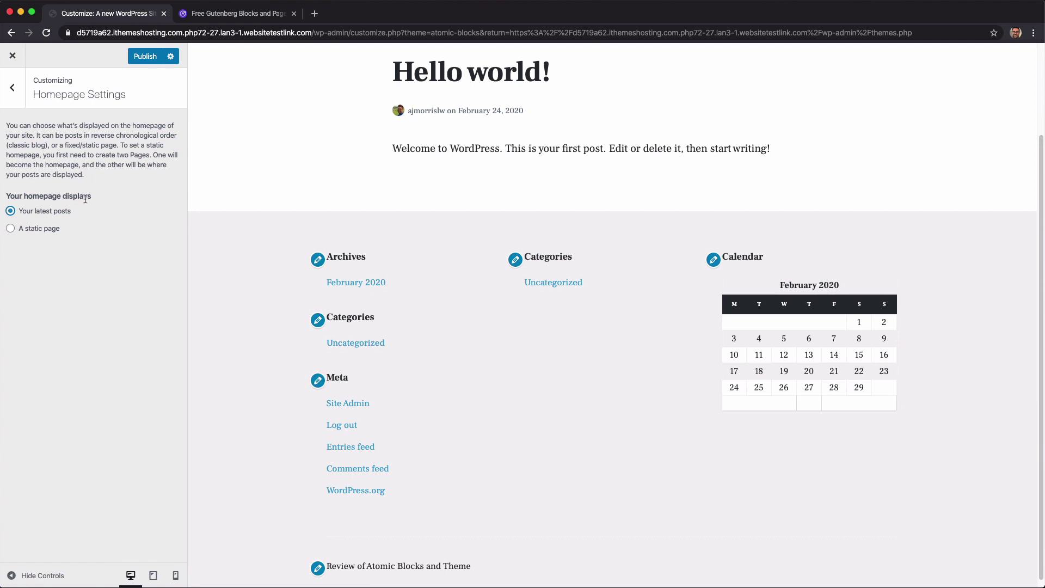
click(15, 102)
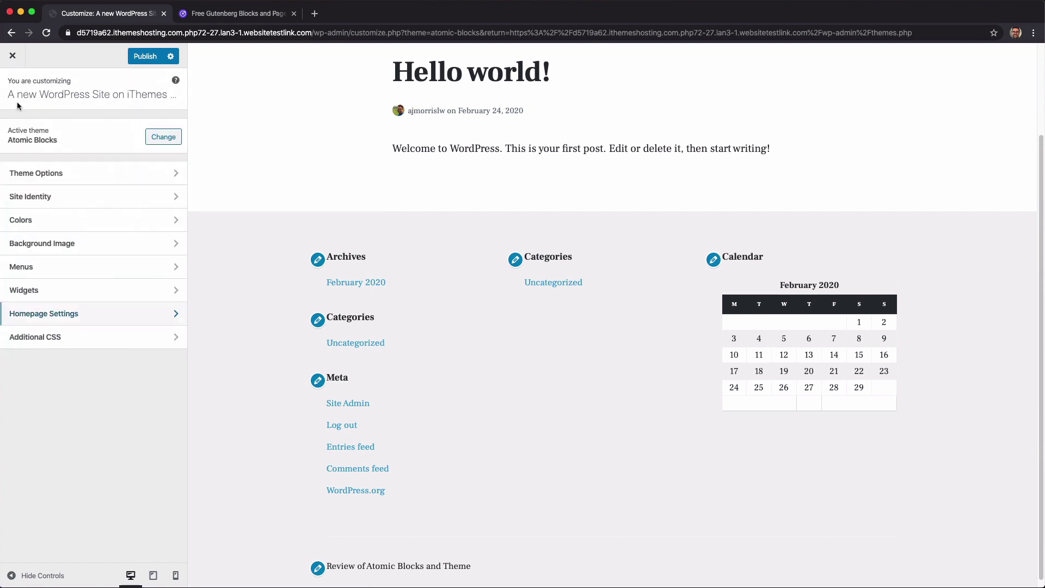
Write the additional CSS rule "body { background: #fff !important; }" with the closing brace on its own line.
click(47, 346)
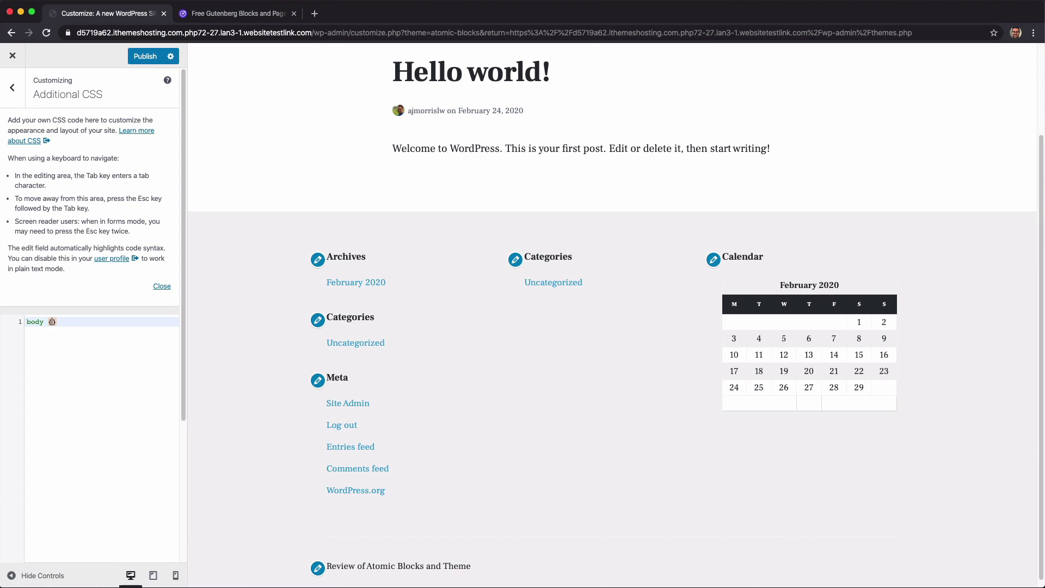
text(ac)
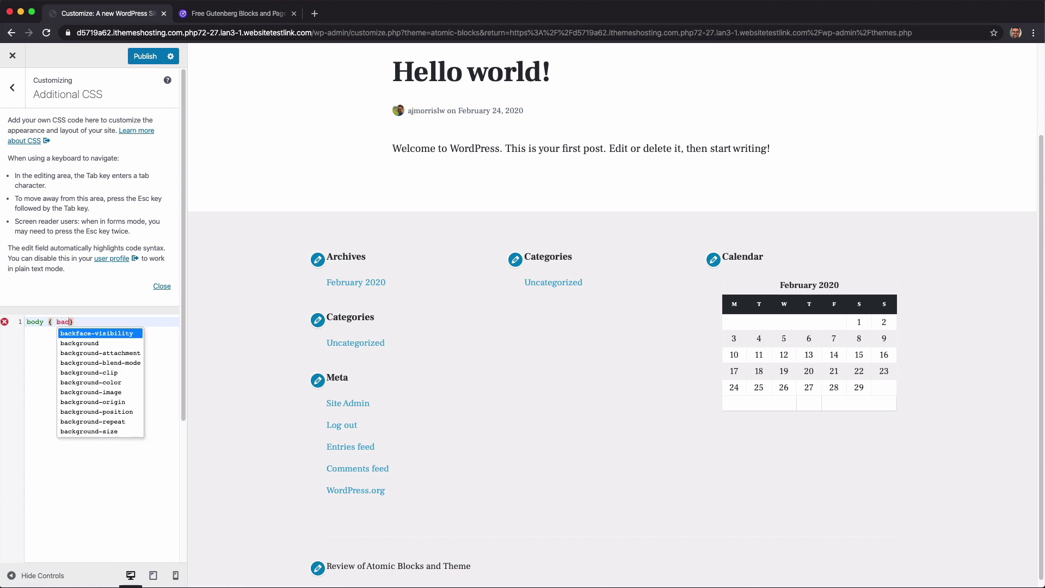
key(Down)
key(Return)
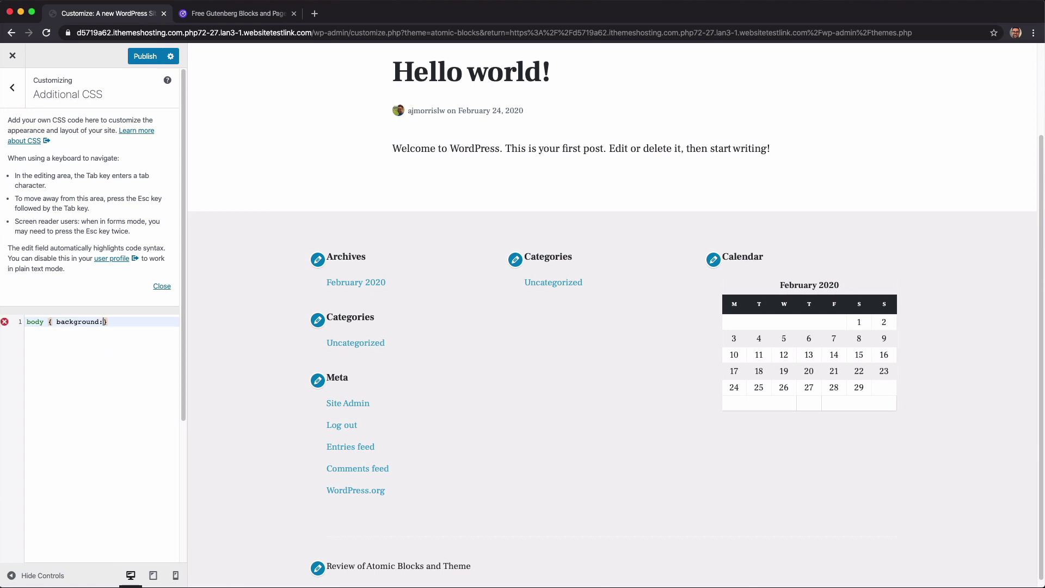
text(#fff)
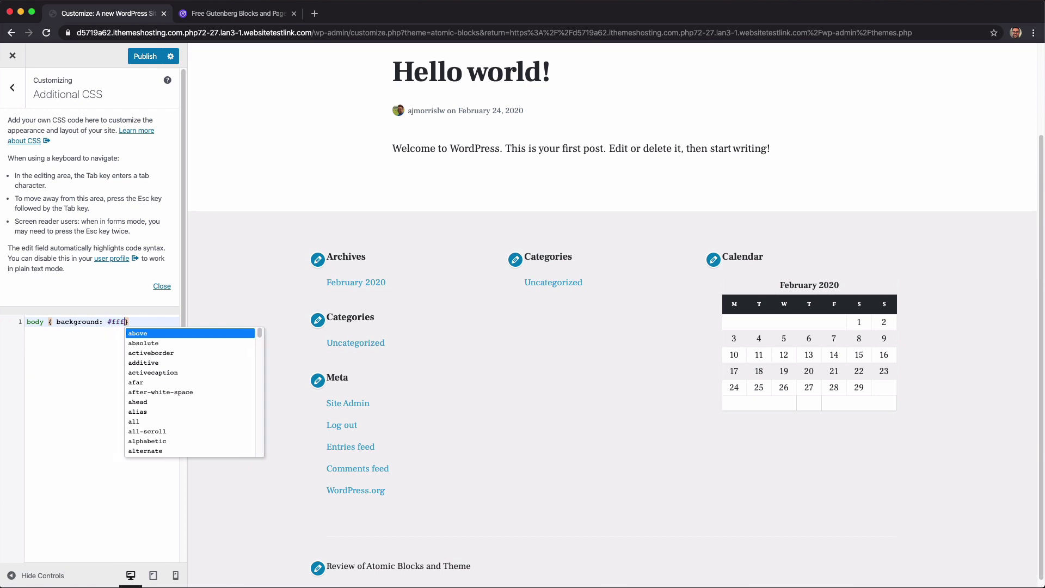
text( !important)
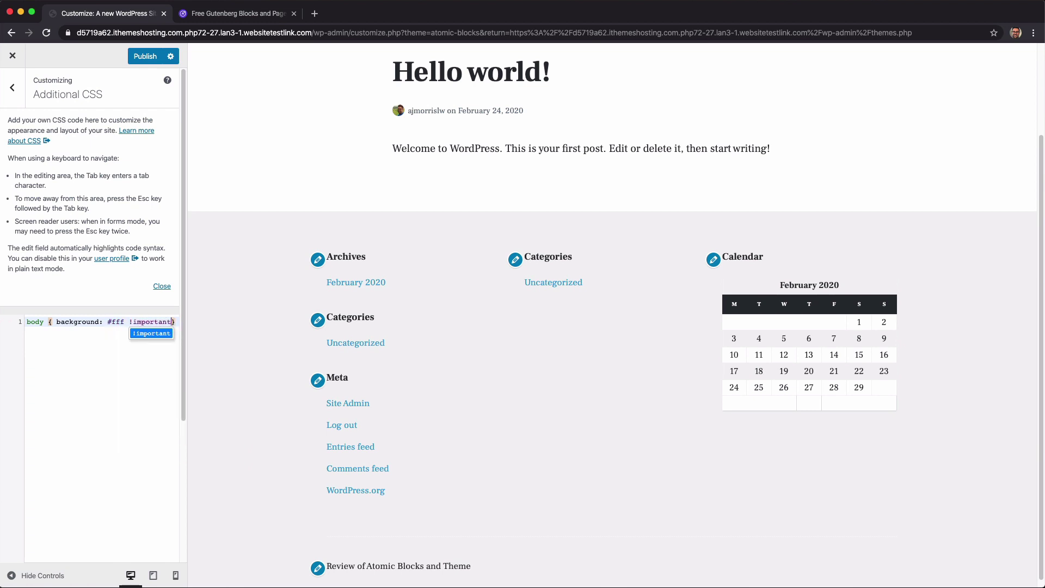
text(;)
key(Return)
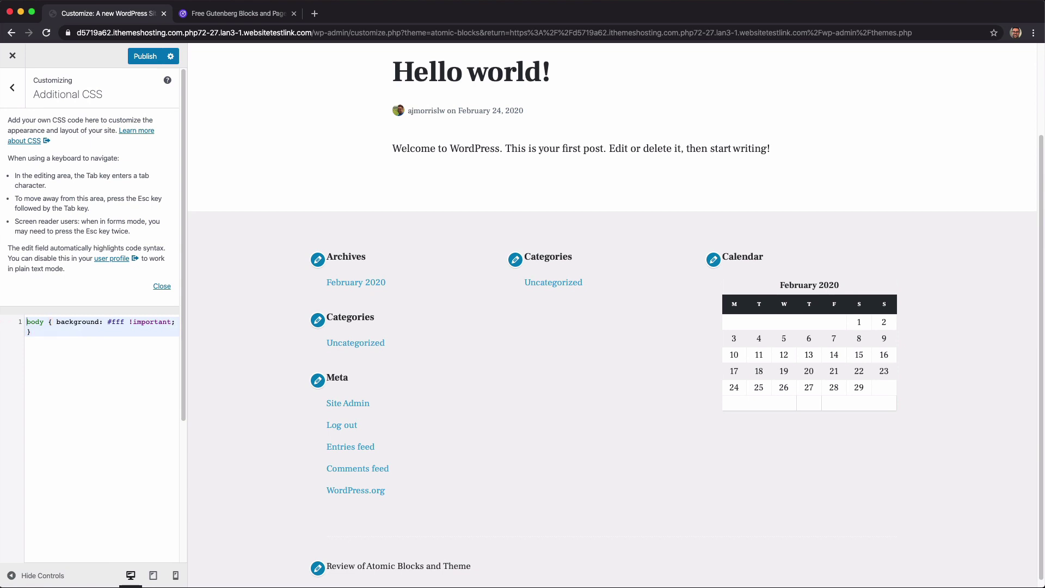
Change the selector of the additional CSS rule from body to footer.
key(Delete)
key(Delete)
key(Delete)
key(Delete)
text(footer)
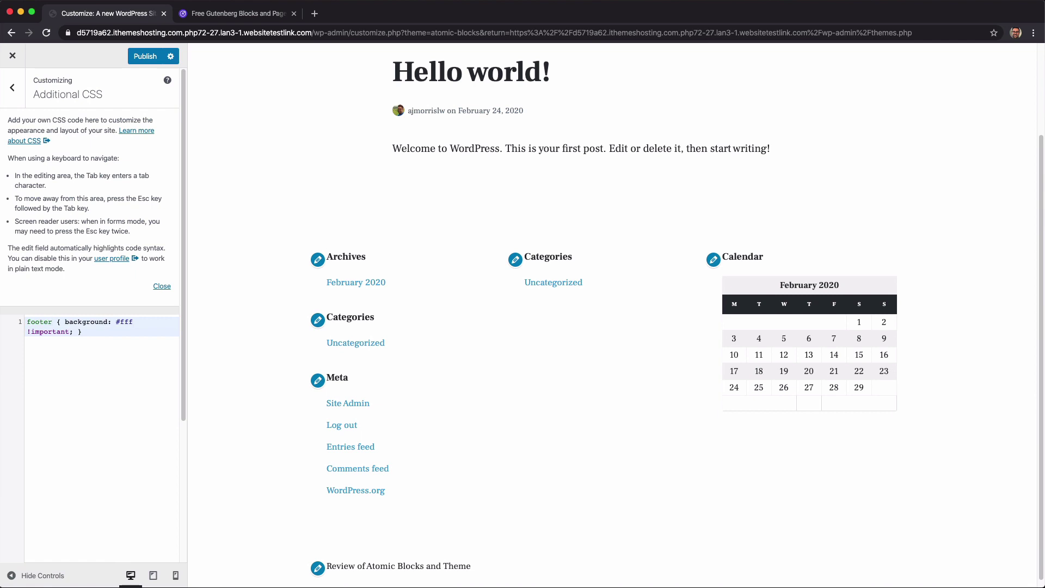
Try the footer background rule without "!important" and restore the declaration.
key(alt+shift+Left)
key(alt+shift+Left)
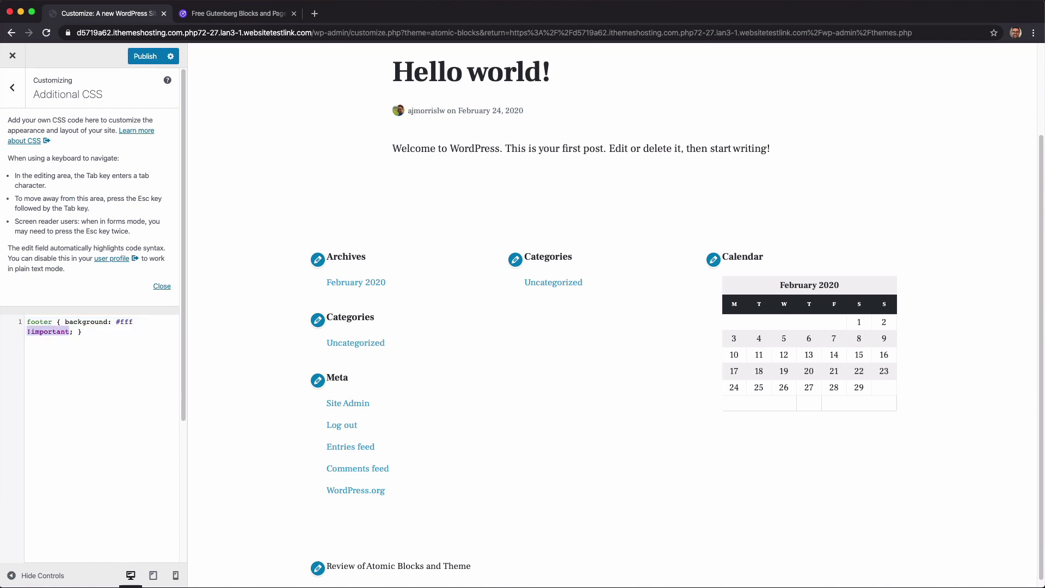
key(BackSpace)
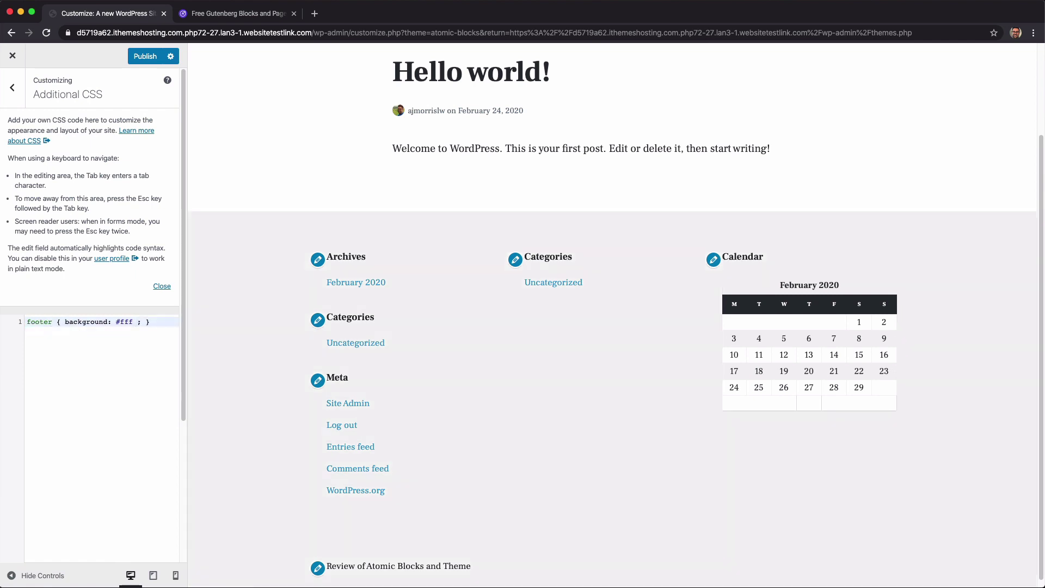
key(ctrl+v)
key(ctrl+z)
key(ctrl+z)
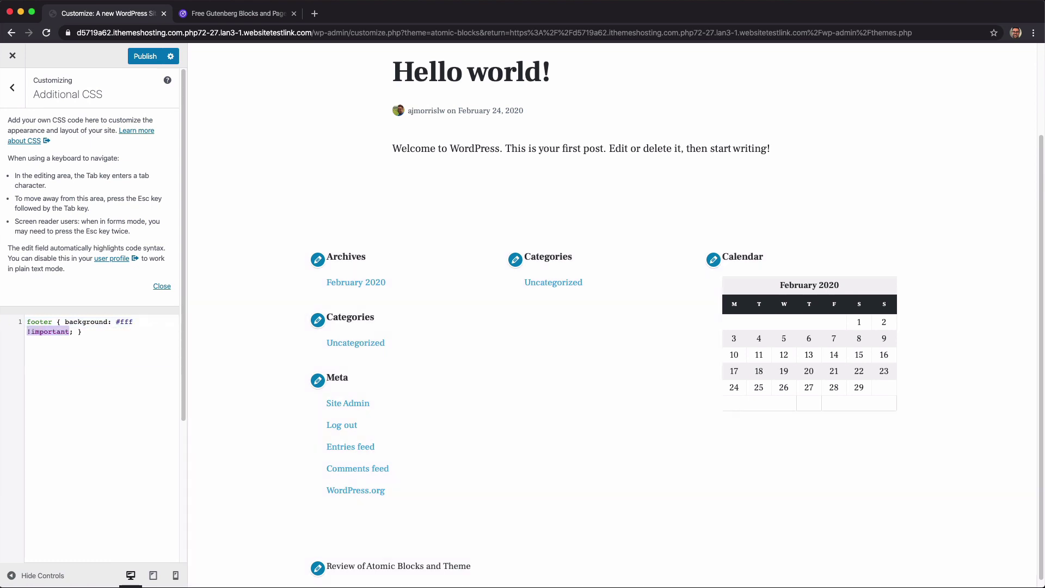
click(87, 332)
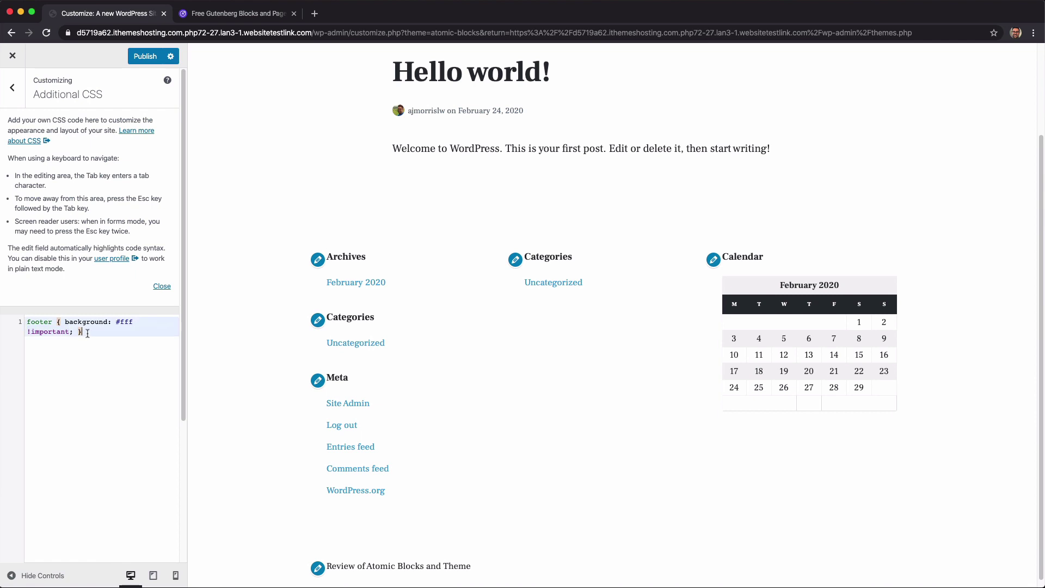
Clear all additional CSS, publish the customizer changes, and close the customizer.
key(ctrl+a)
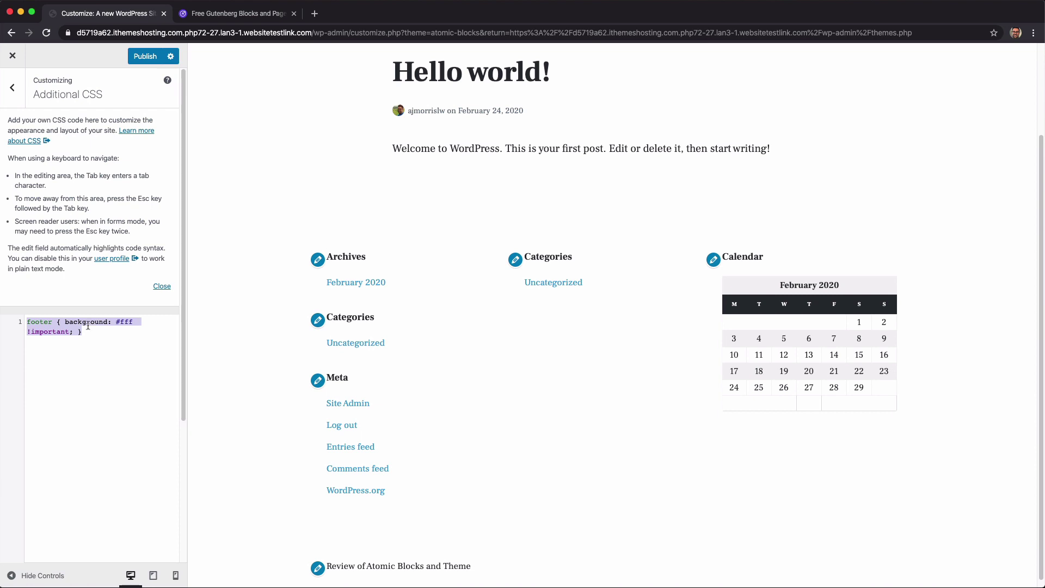
key(BackSpace)
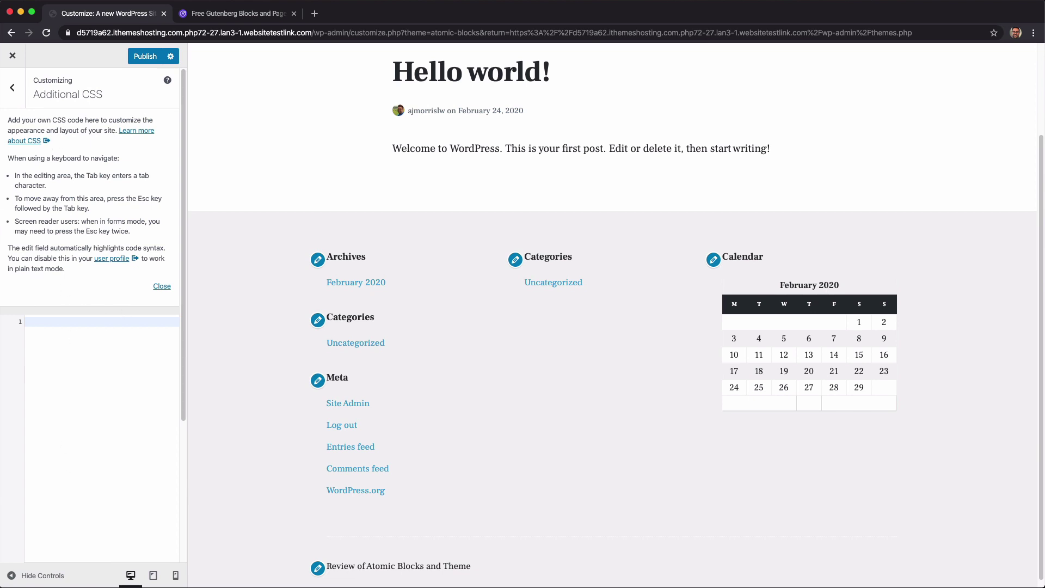
click(137, 59)
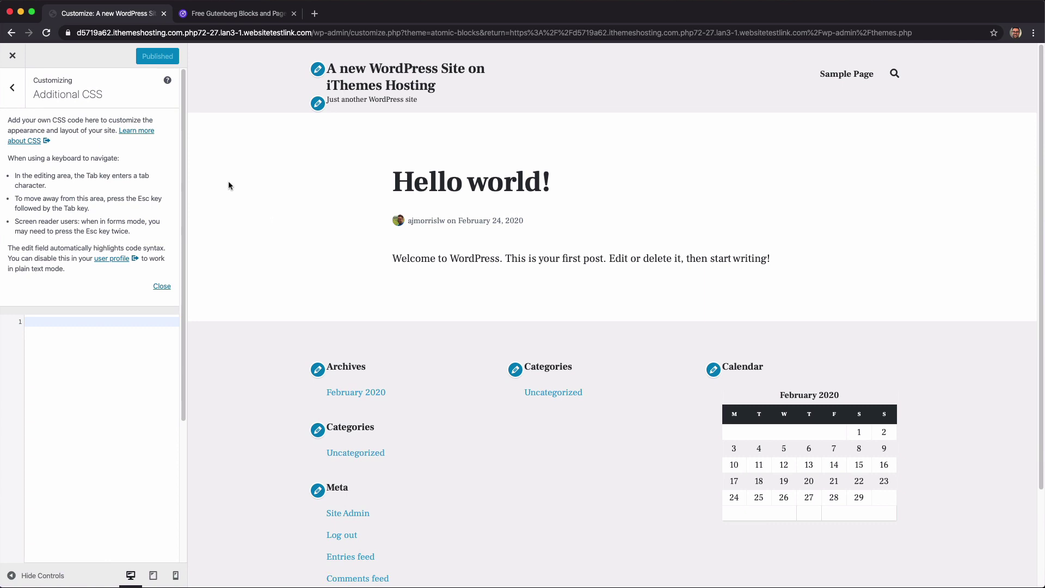
click(13, 63)
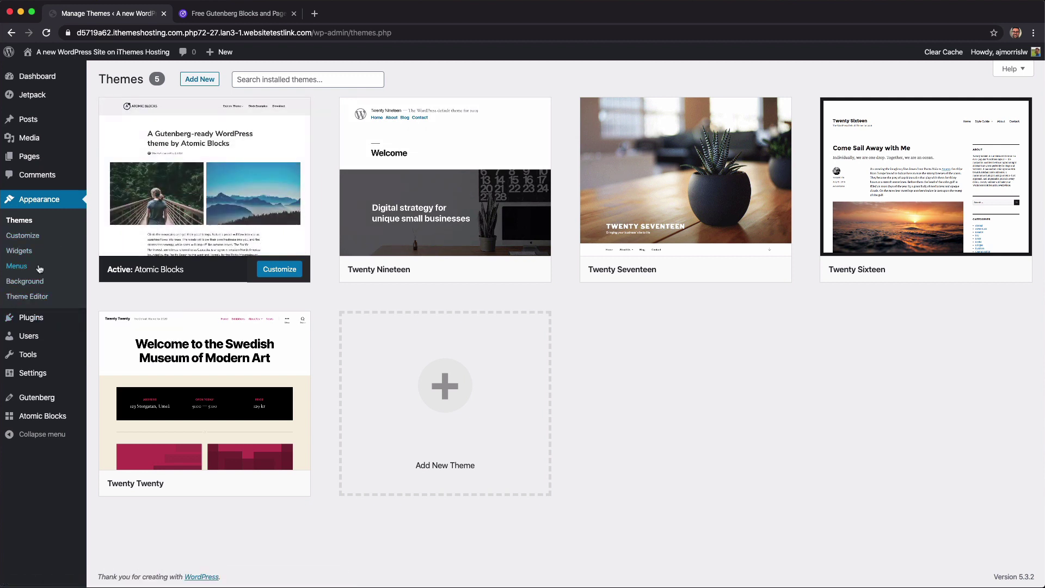
View the theme's background image settings, return to the themes, and open the theme editor, acknowledging its direct-editing notice.
click(31, 286)
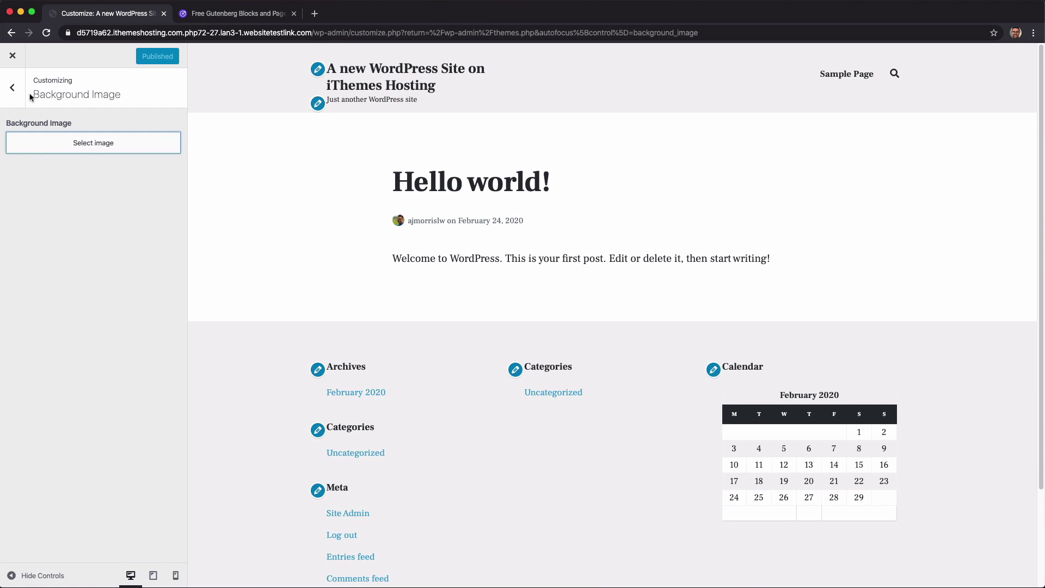
click(13, 59)
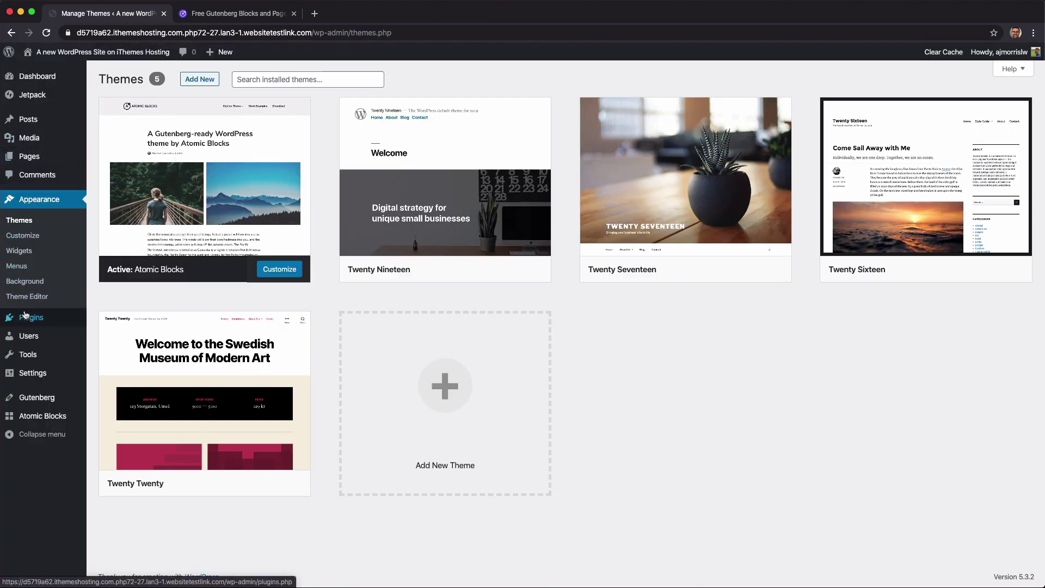
click(26, 300)
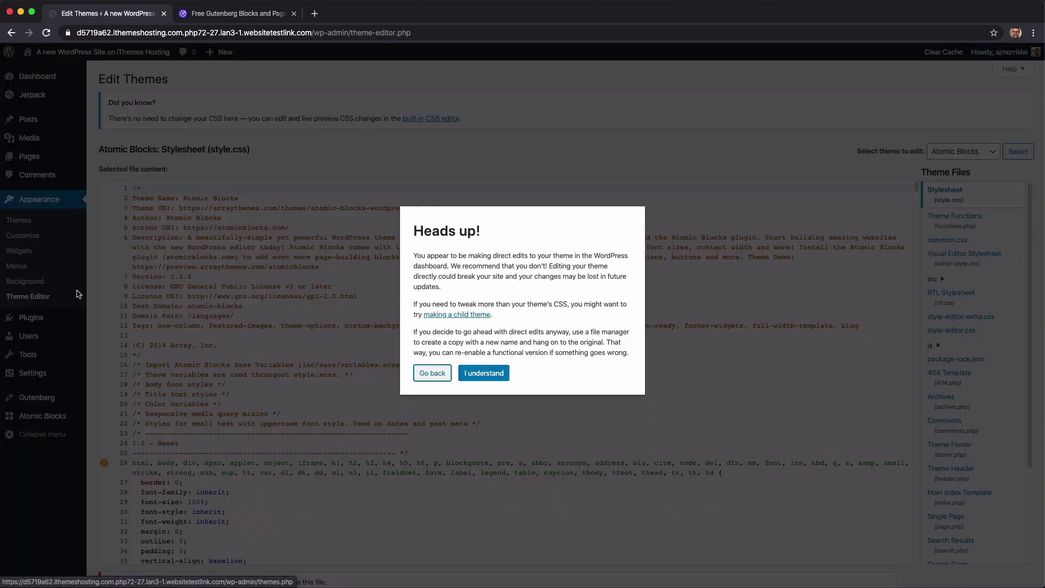
click(475, 373)
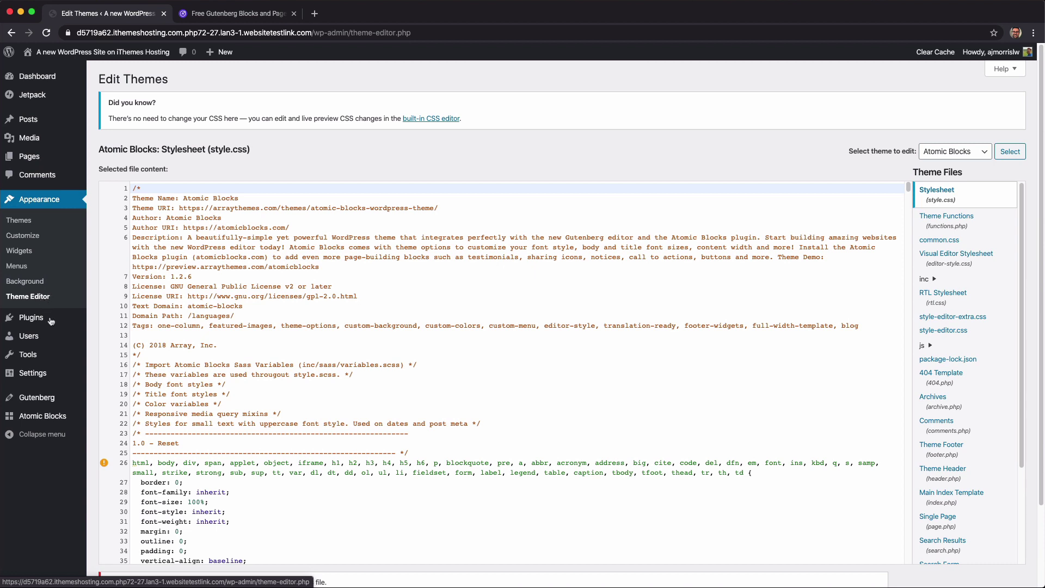
Open the Atomic Blocks getting started page and read through the plugin help file up to the block descriptions.
mouse_move(57, 351)
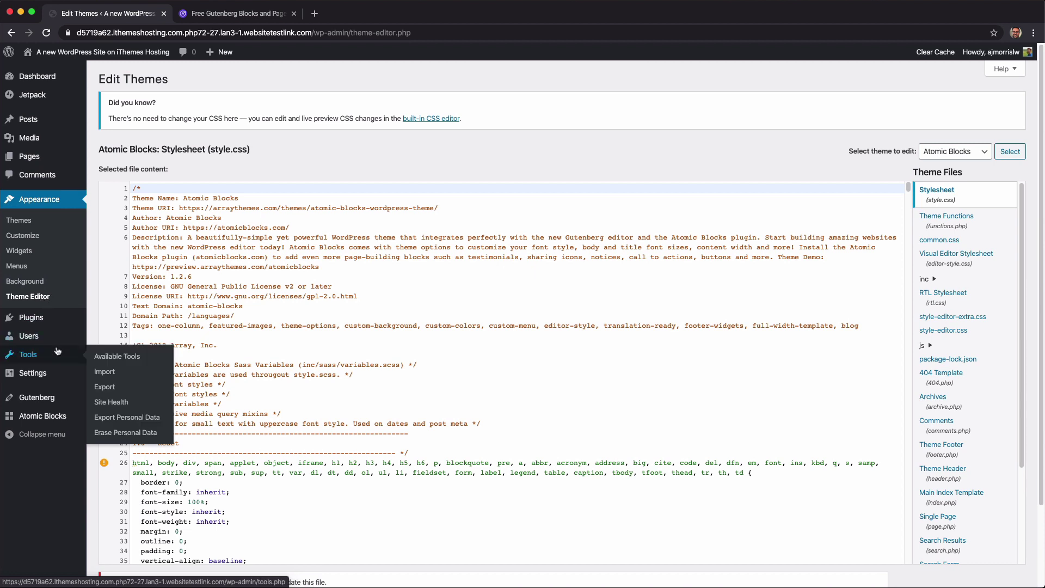
click(42, 420)
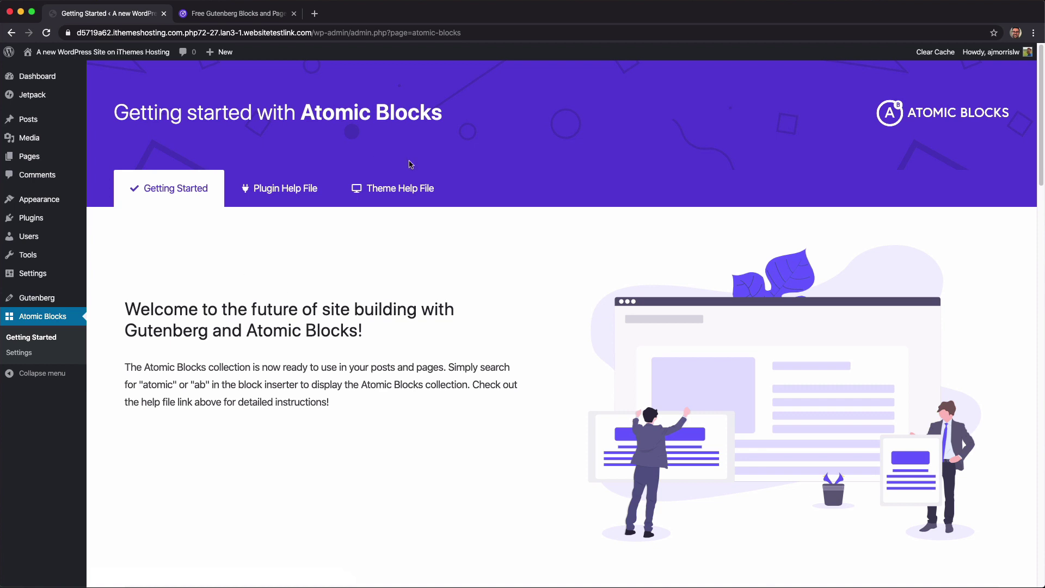
click(310, 195)
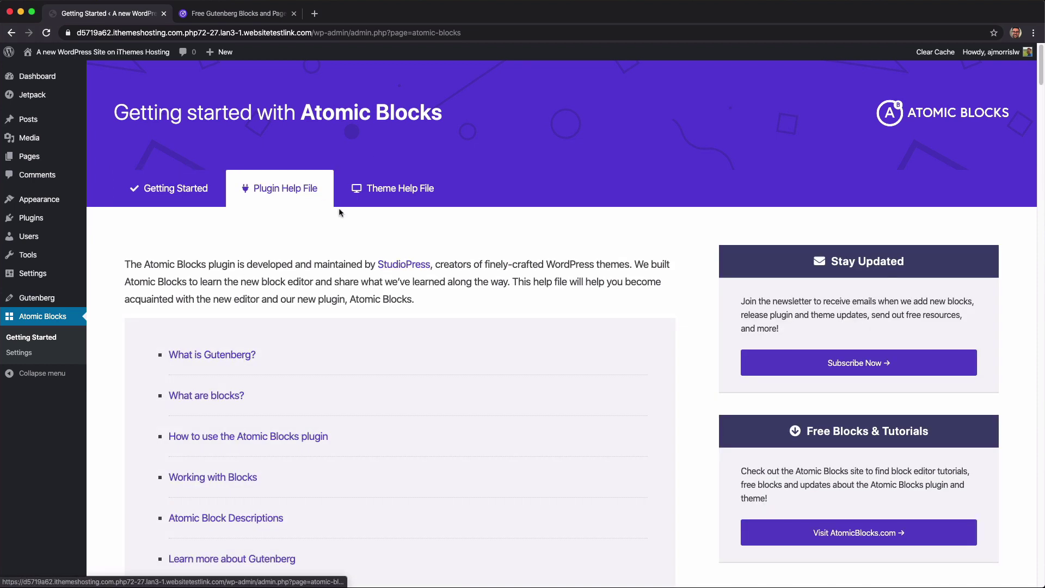
scroll(339, 212, down, 3)
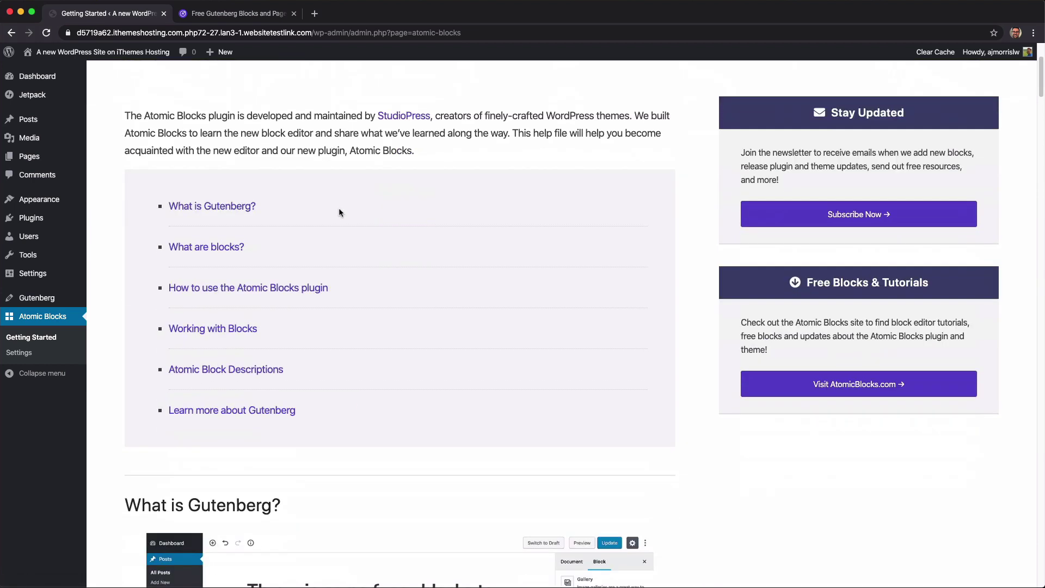
scroll(339, 213, down, 2)
scroll(339, 212, down, 4)
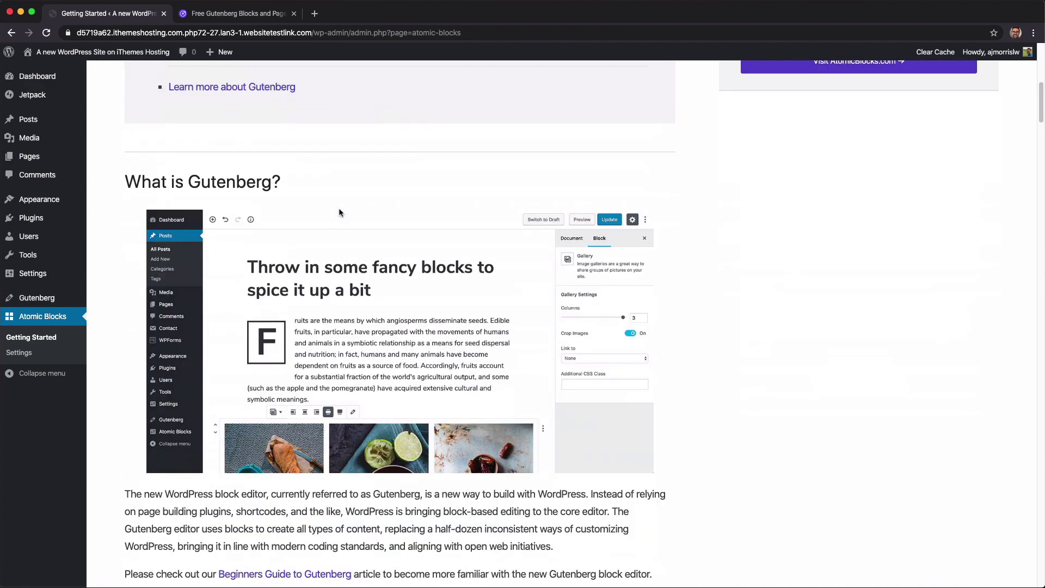
scroll(323, 189, down, 8)
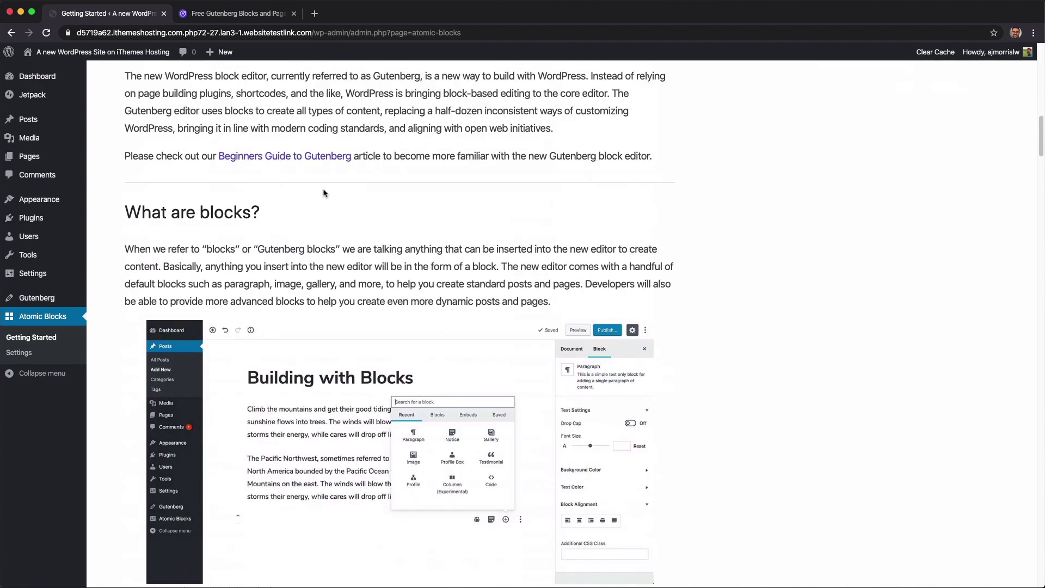
scroll(323, 193, down, 8)
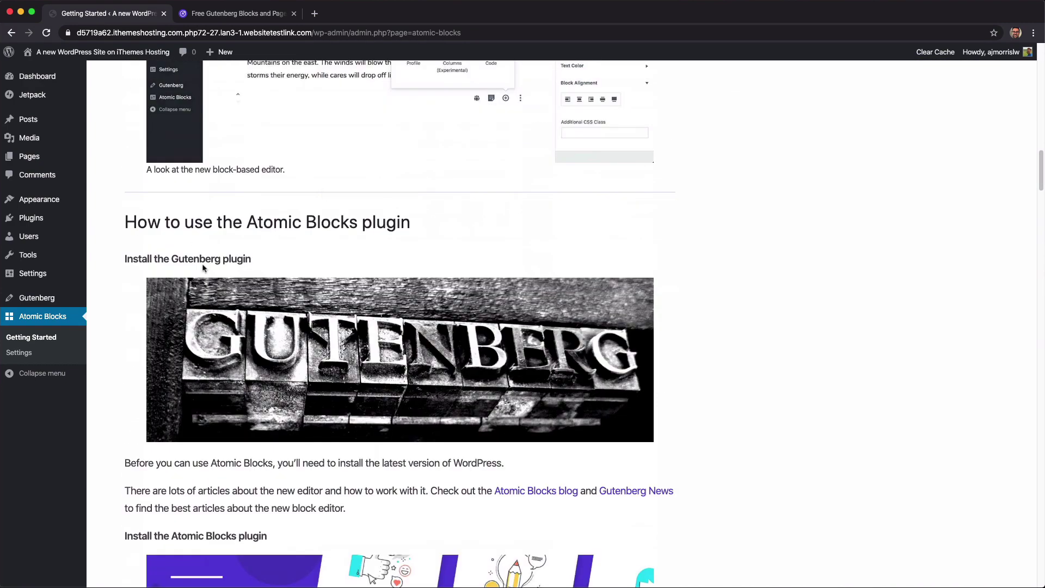
scroll(422, 299, down, 6)
scroll(406, 295, down, 16)
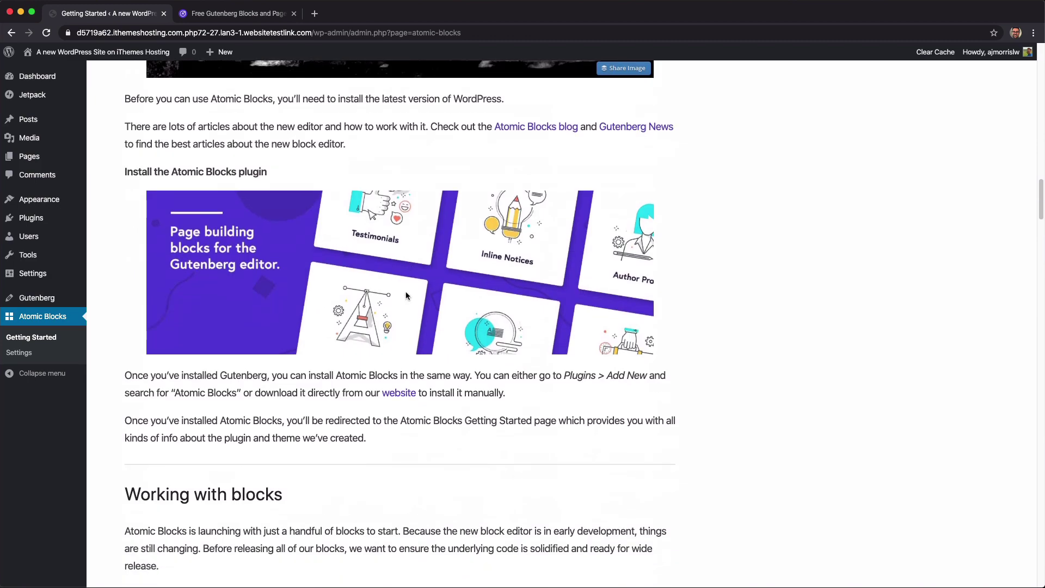
scroll(405, 296, down, 12)
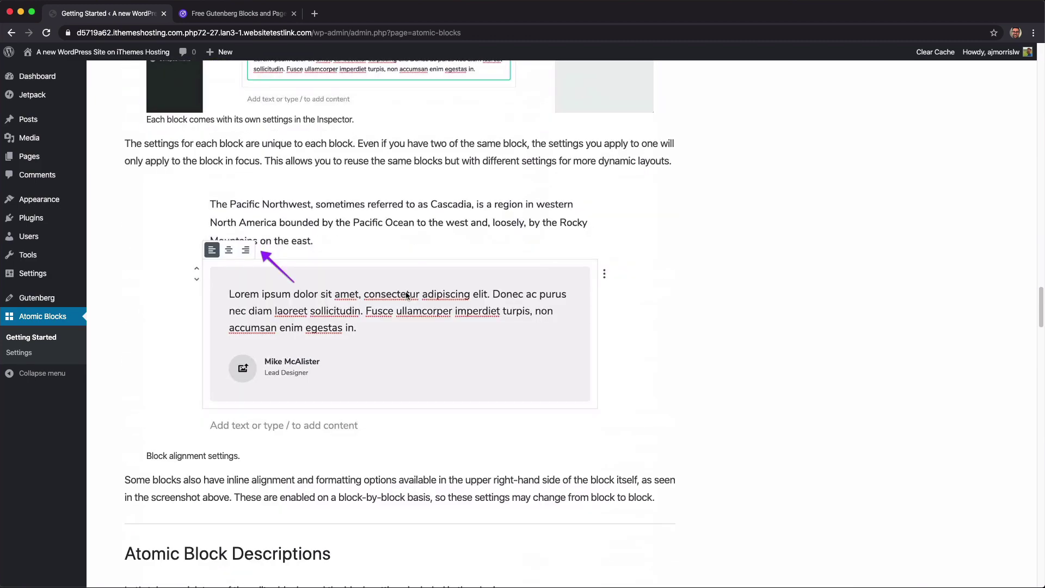
View the general settings of the Atomic Blocks plugin and check its Mailchimp API key field.
click(24, 354)
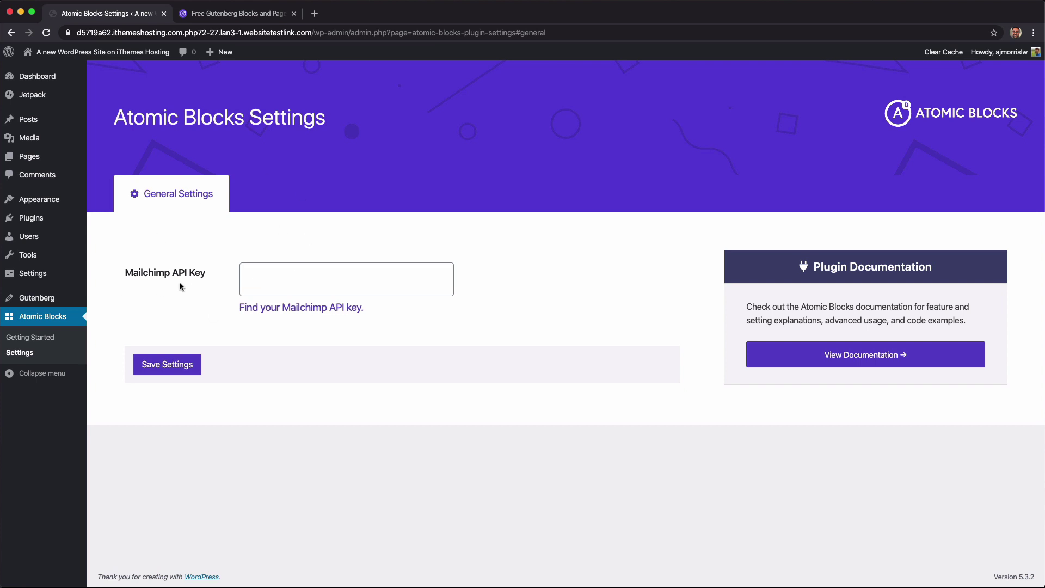
click(290, 282)
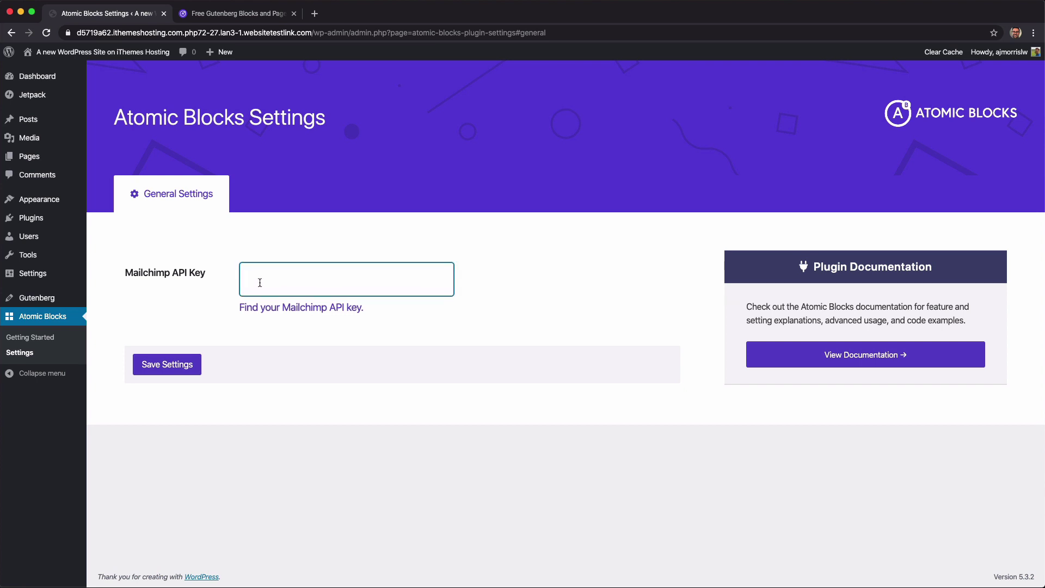
click(116, 119)
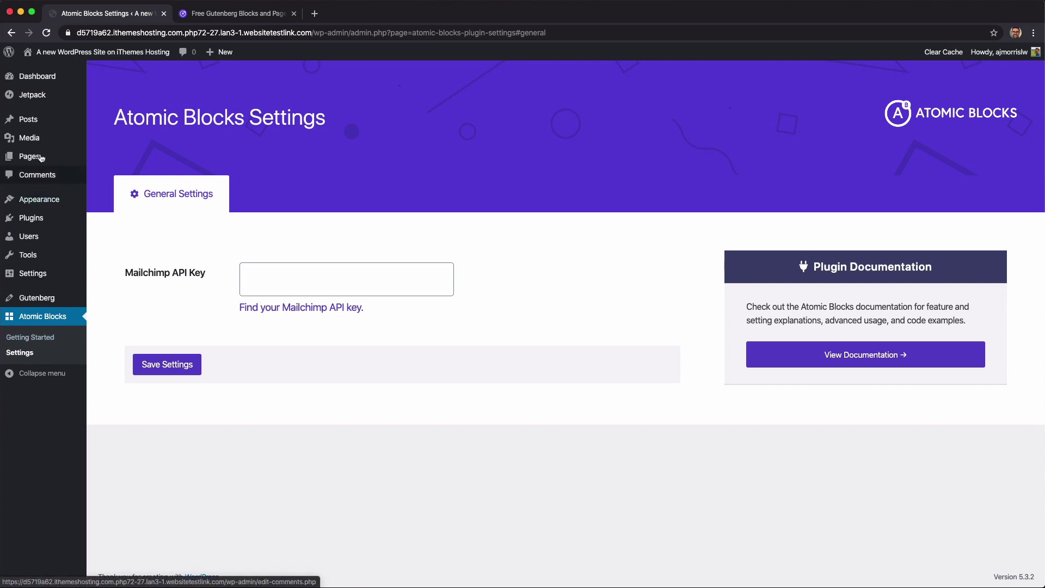
Create a new page, go through the block editor's welcome guide, and close it.
mouse_move(41, 157)
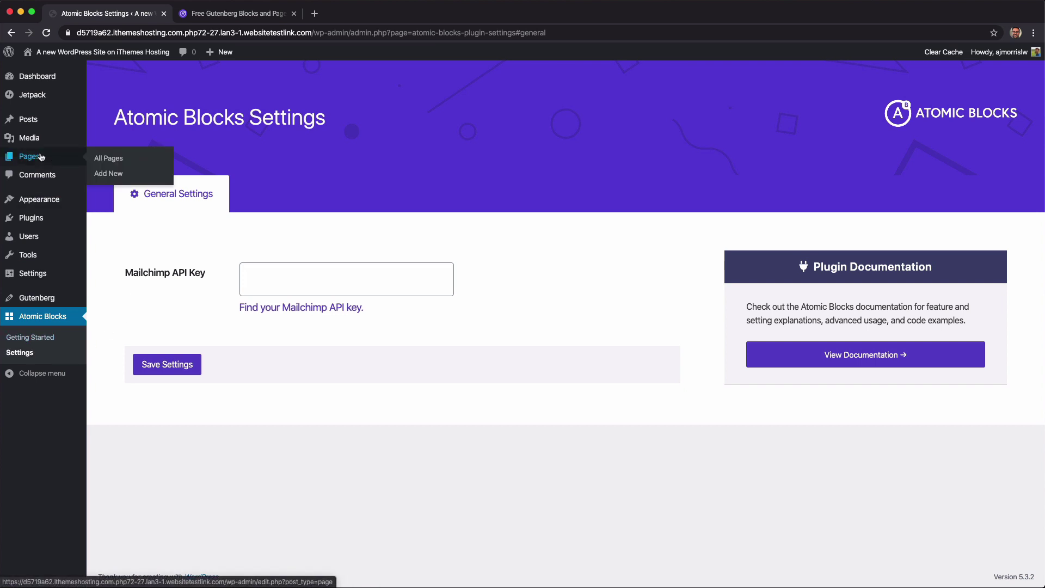
click(117, 176)
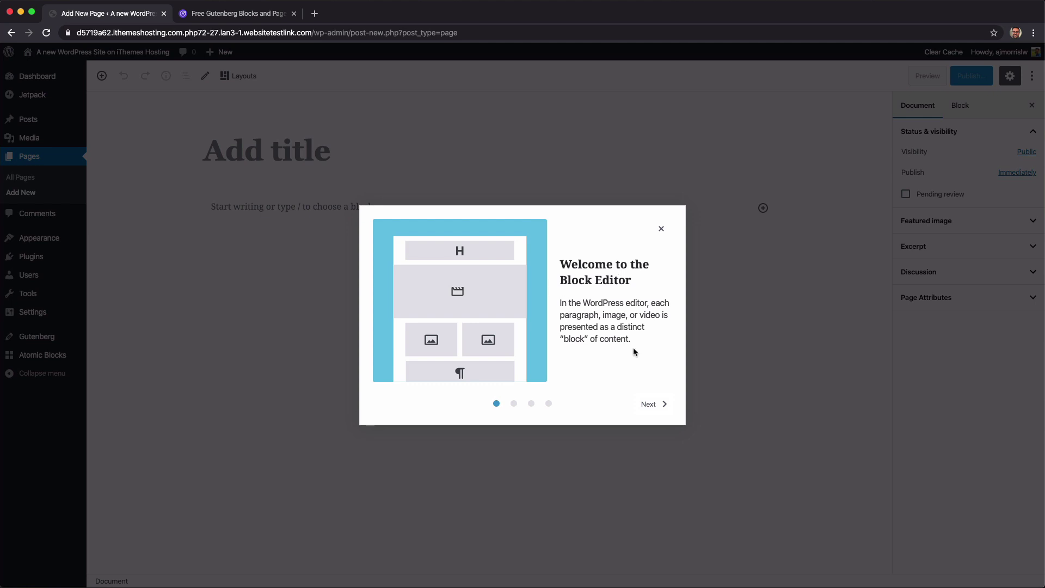
click(650, 404)
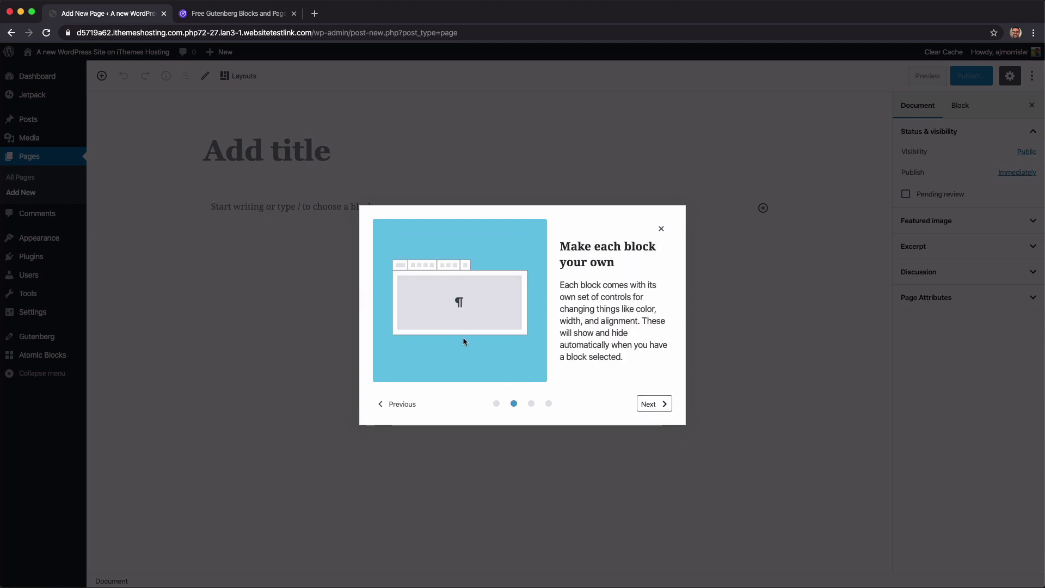
click(649, 404)
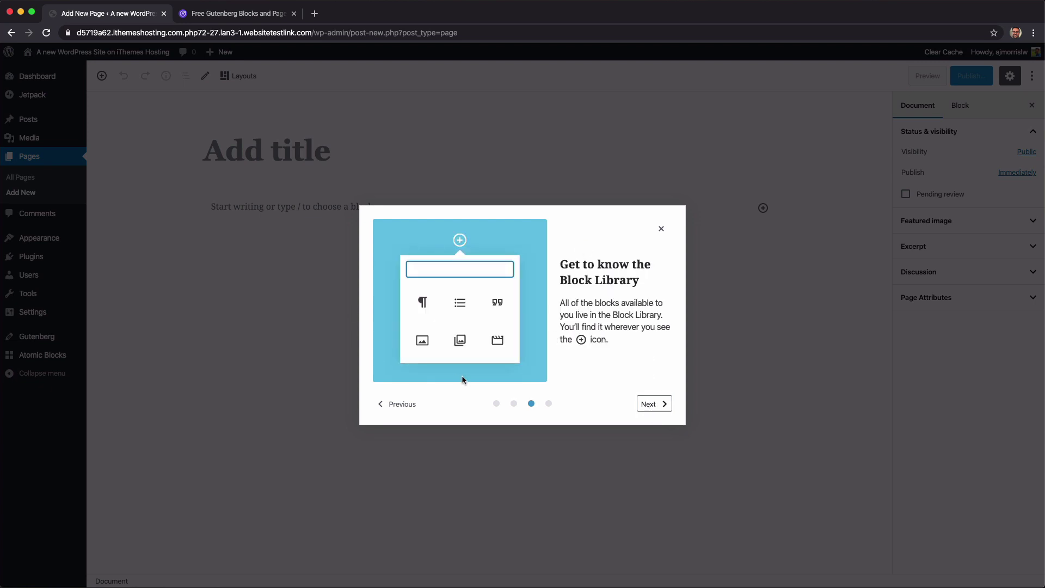
click(637, 406)
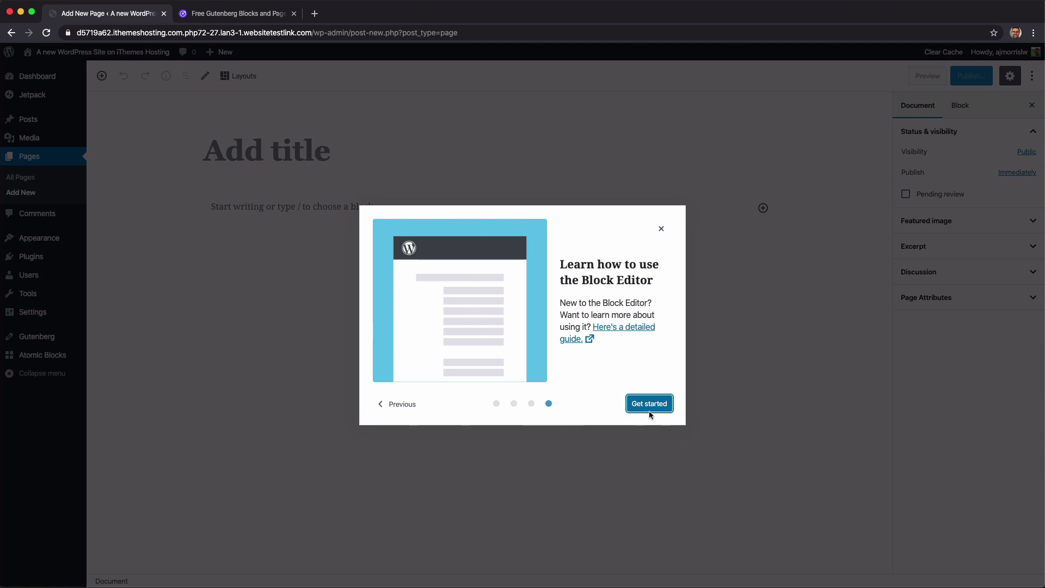
click(661, 229)
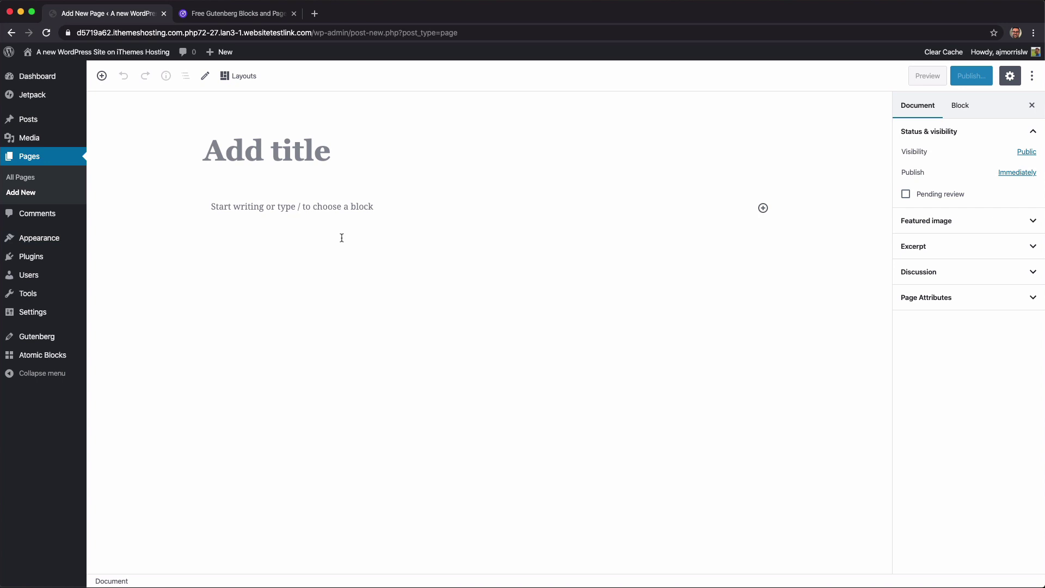
Add an AB Layouts block to the new page and browse the layout selector's sections, briefly visiting the Atomic Blocks website.
click(231, 82)
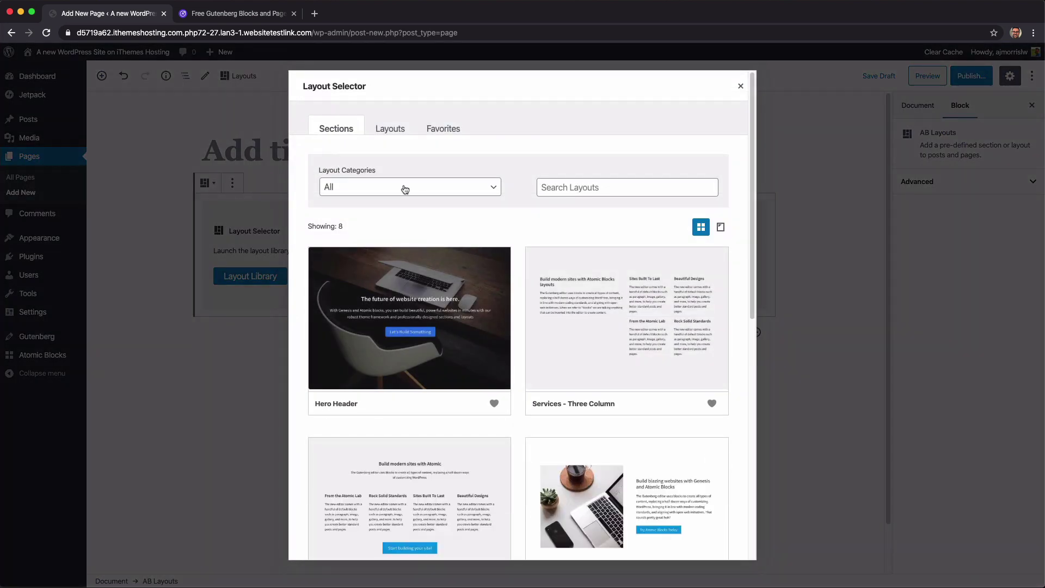
drag(316, 89, 390, 95)
click(330, 101)
click(235, 15)
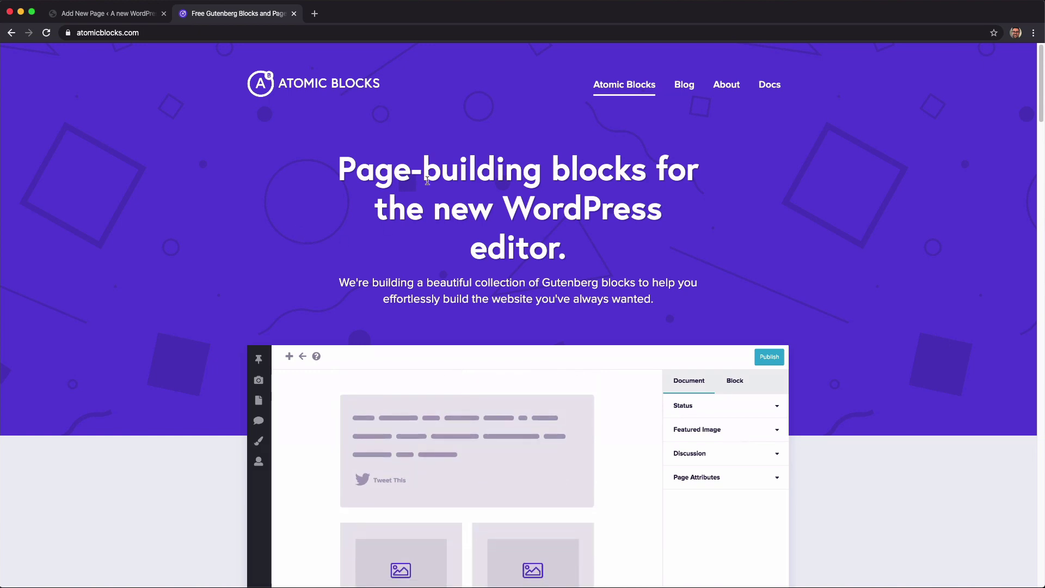
click(111, 15)
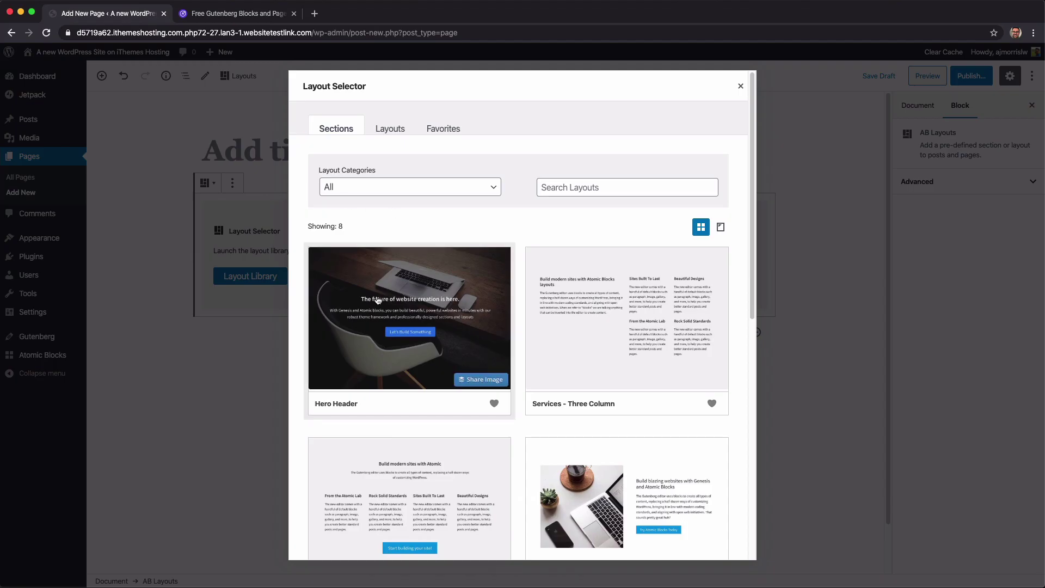
scroll(378, 300, down, 3)
scroll(377, 299, up, 3)
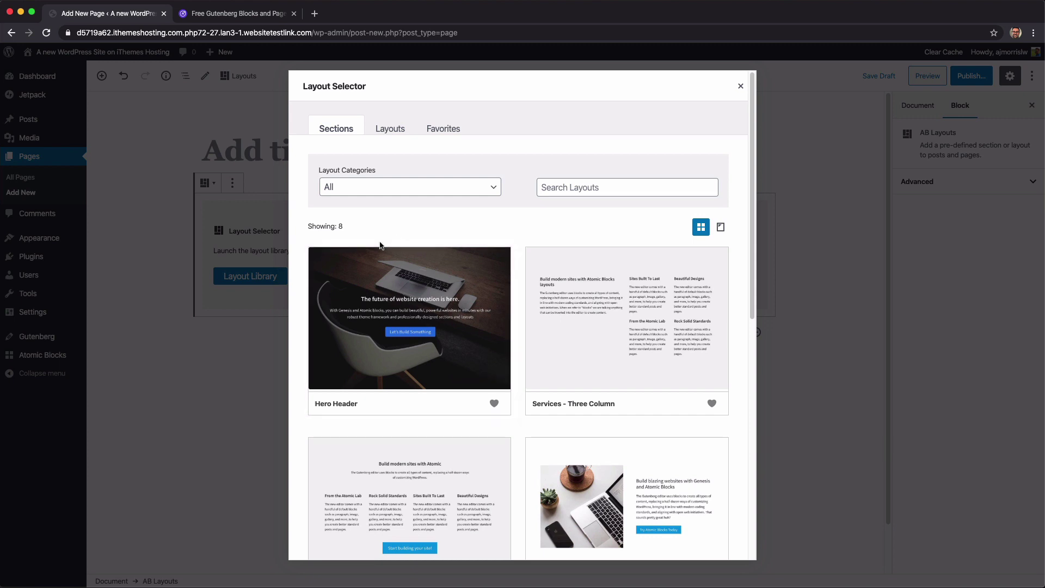
Insert the Hero Header section into the page and check its heading, paragraph and button as individually editable blocks.
click(364, 321)
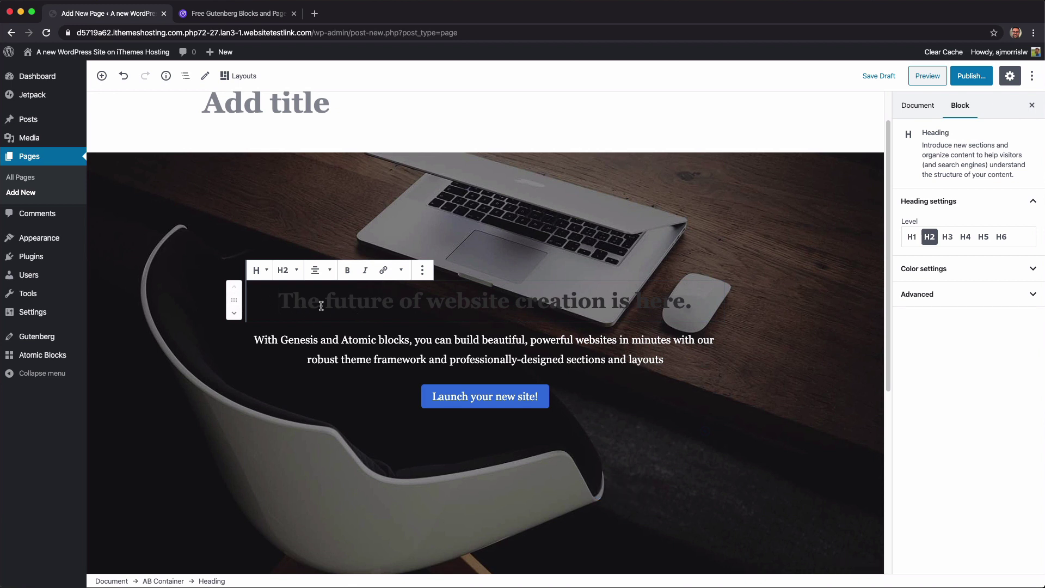
text(Th)
key(BackSpace)
key(BackSpace)
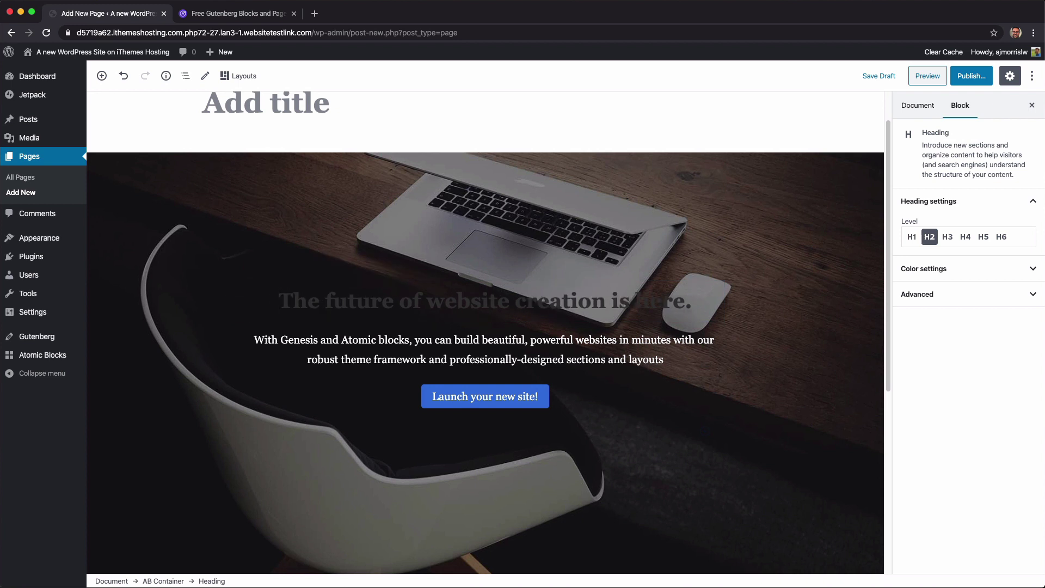
key(super+a)
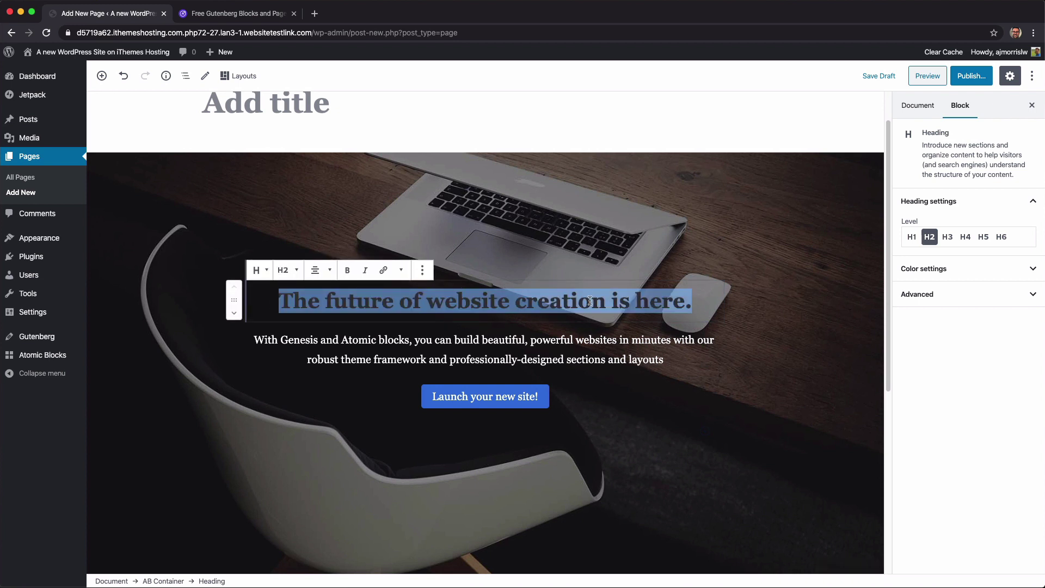
click(331, 342)
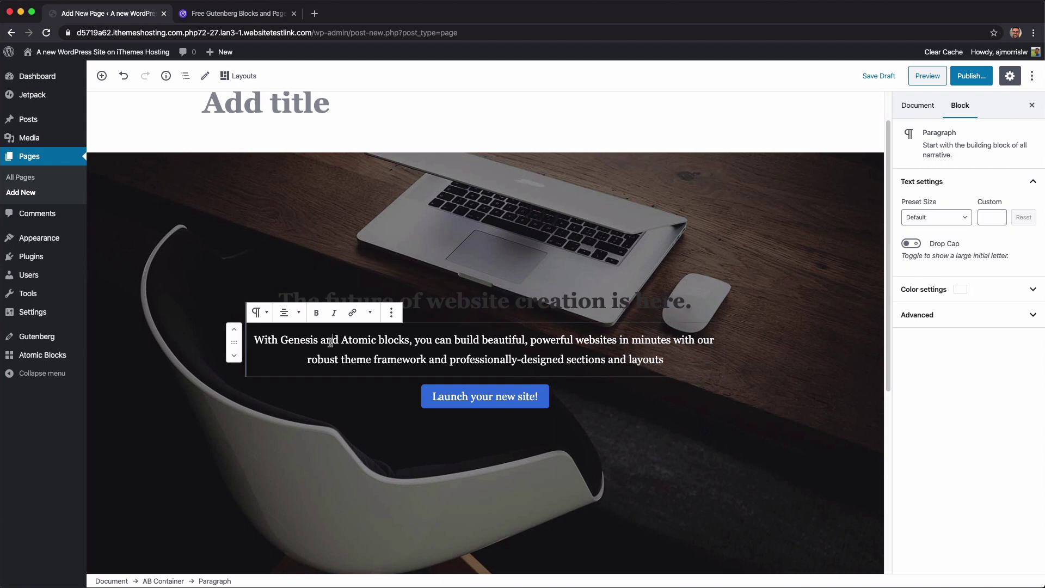
triple_click(330, 342)
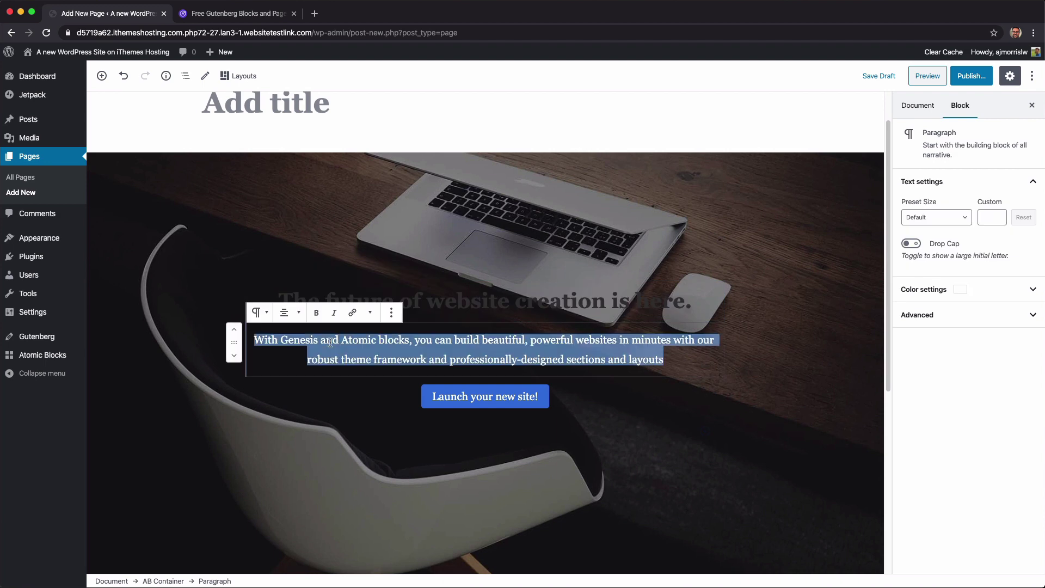
click(594, 406)
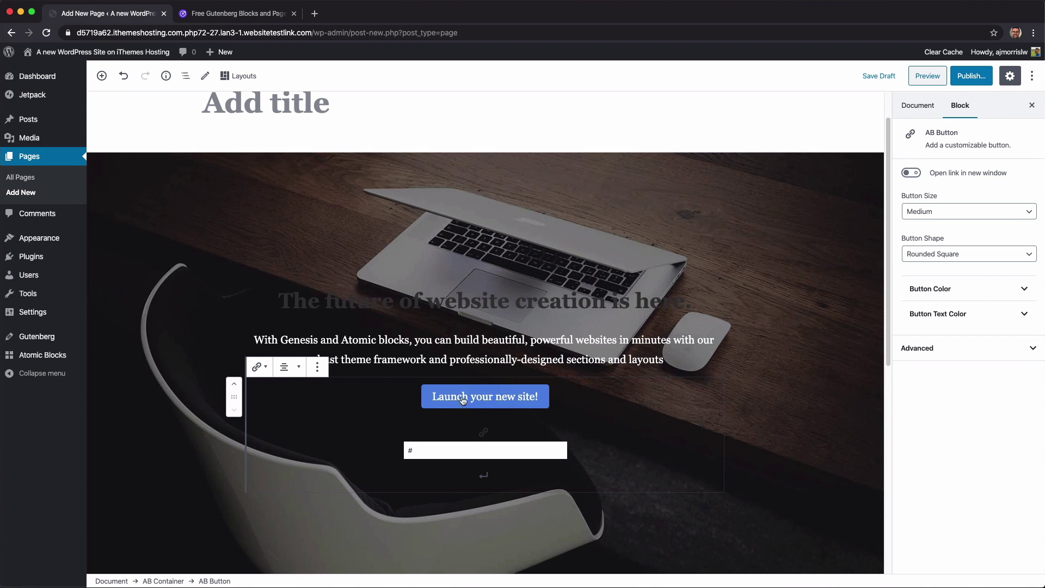
Change the hero heading's text color to white with a custom color.
click(392, 304)
triple_click(391, 305)
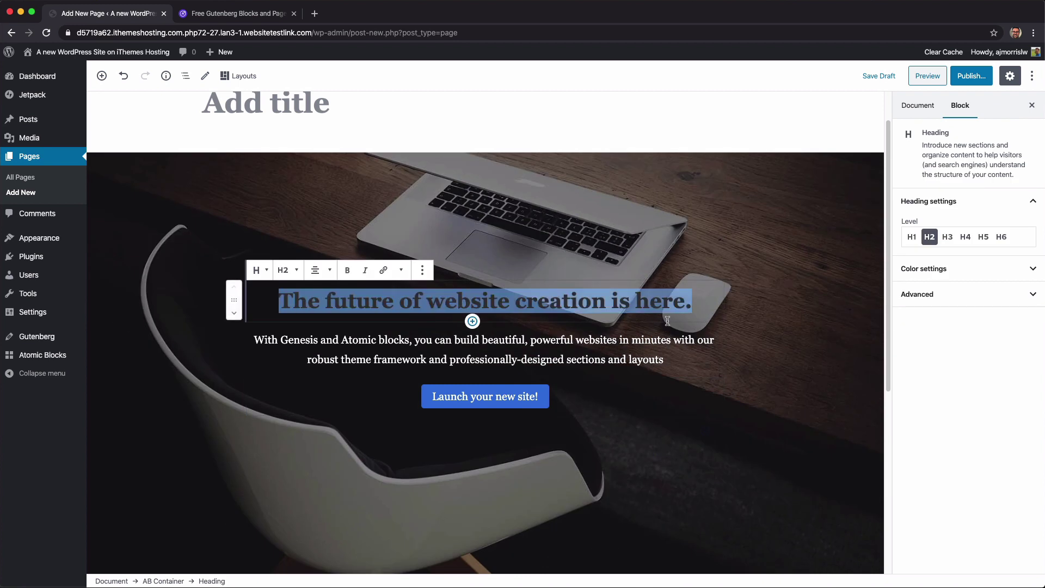
click(925, 269)
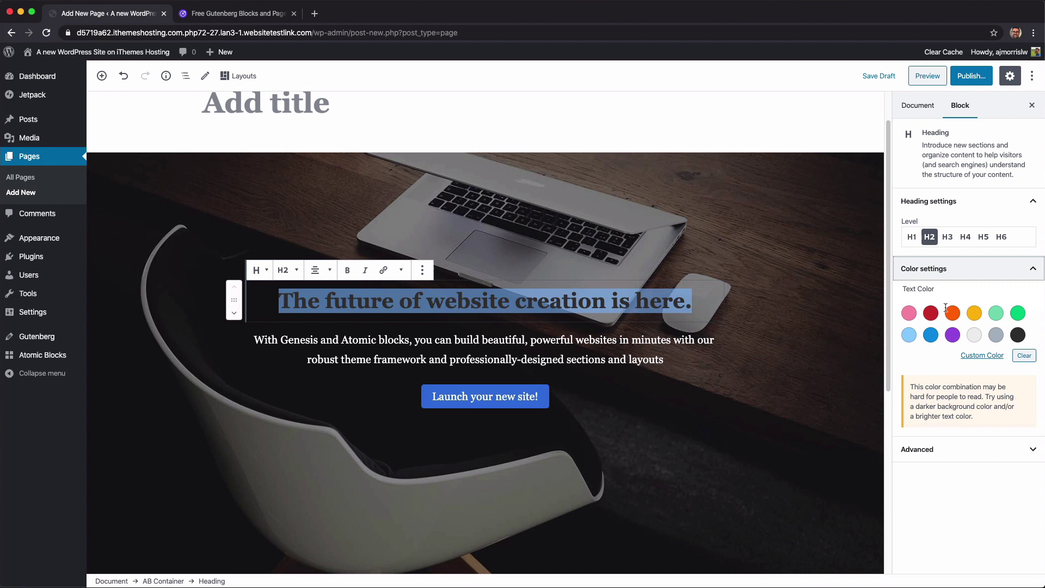
click(984, 356)
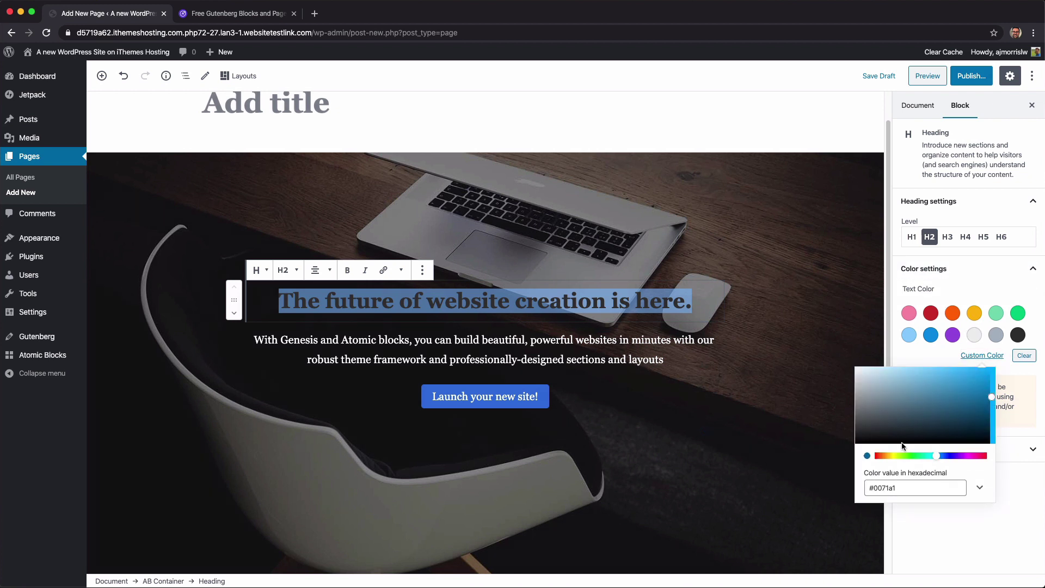
drag(908, 417, 838, 343)
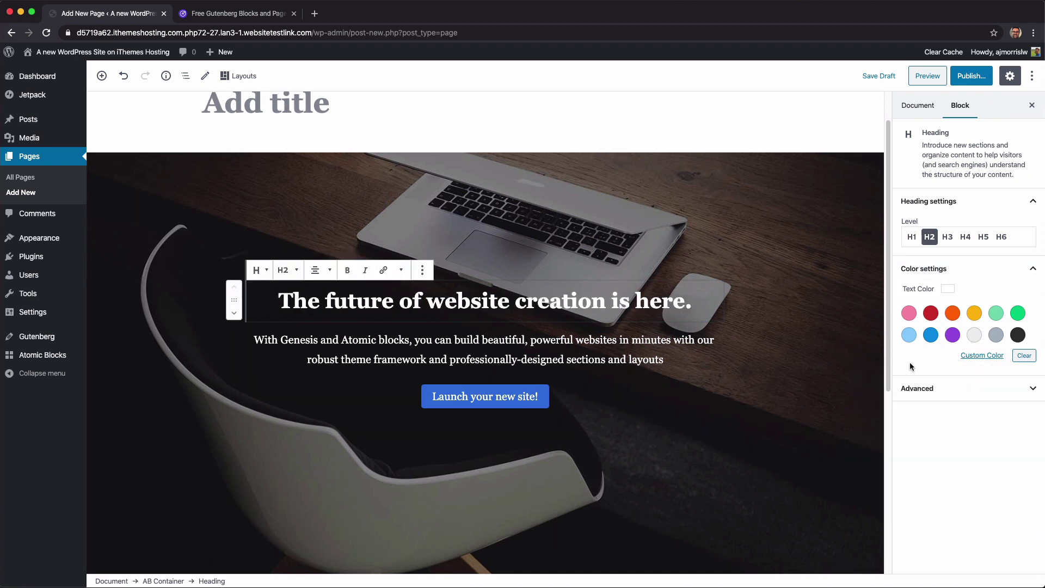
click(509, 201)
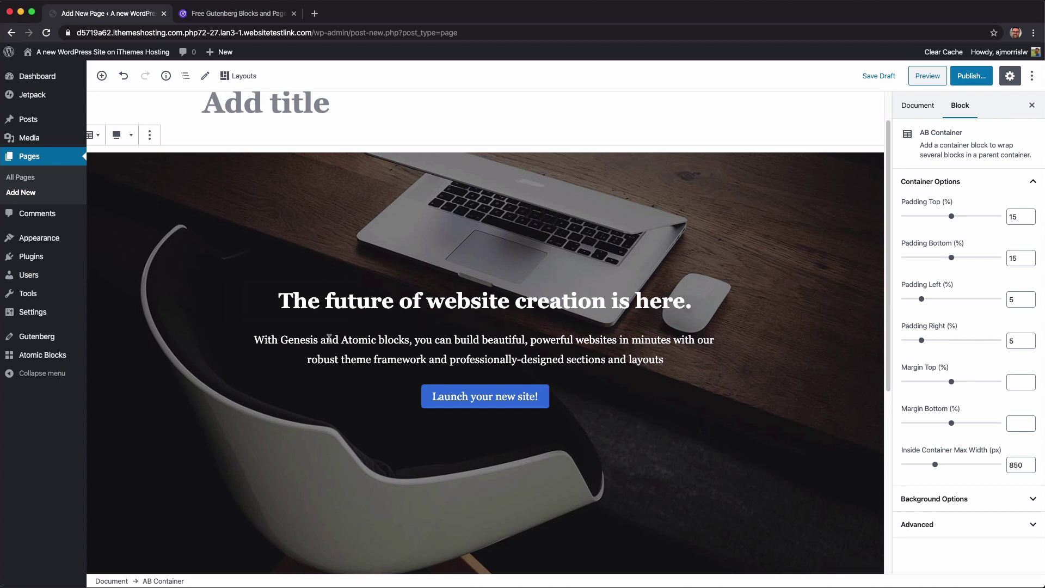
Inspect the hero section's paragraph, heading and button blocks, and view the block types the button can be transformed to.
click(335, 355)
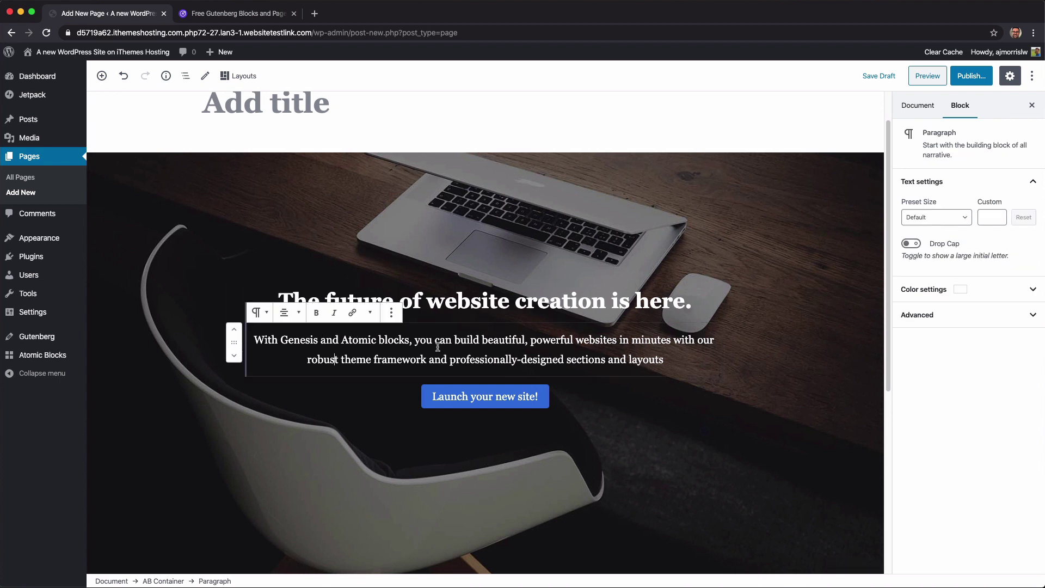
drag(325, 341, 663, 344)
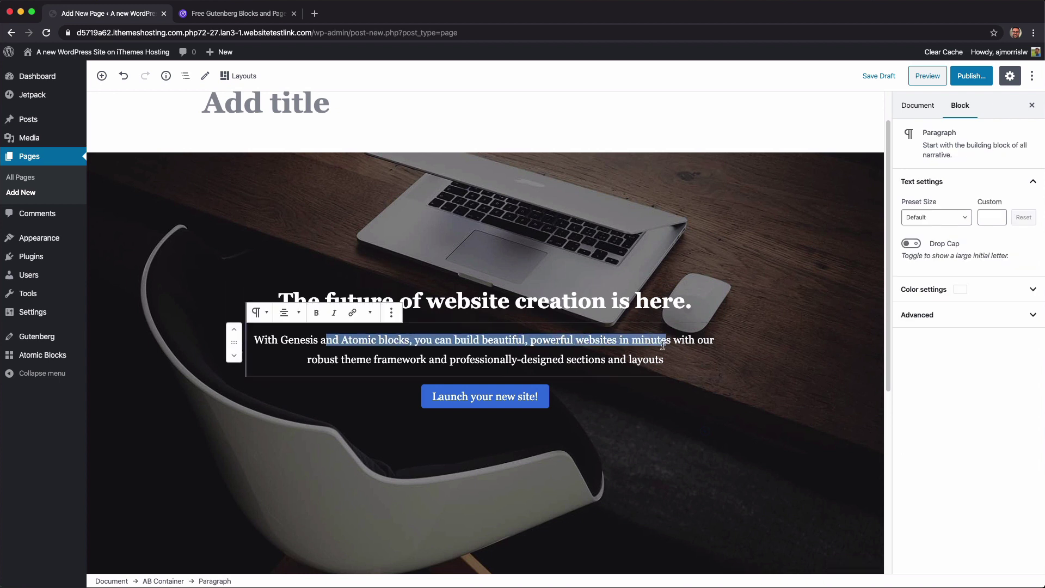
click(547, 348)
click(452, 297)
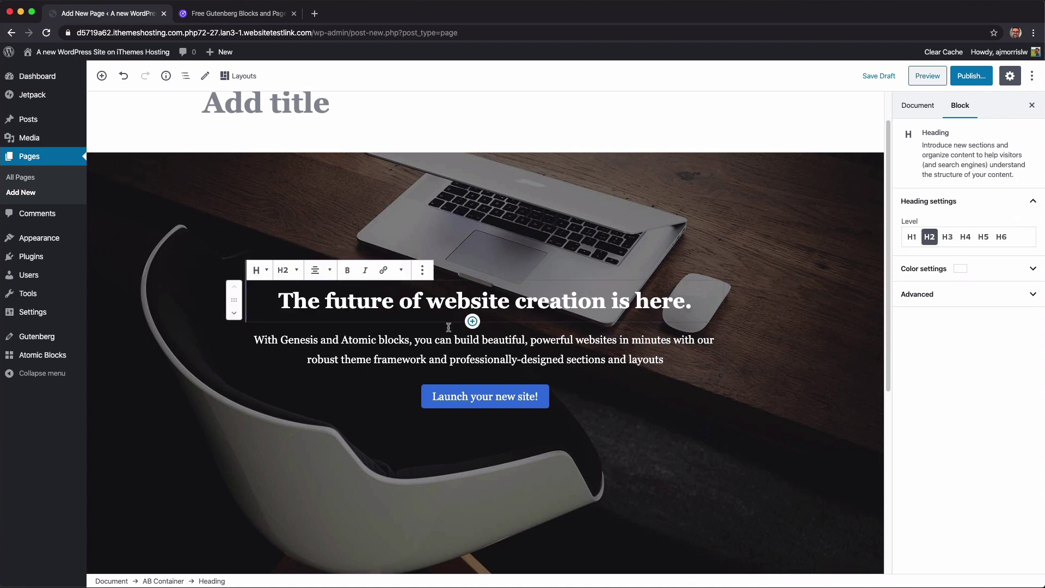
click(449, 342)
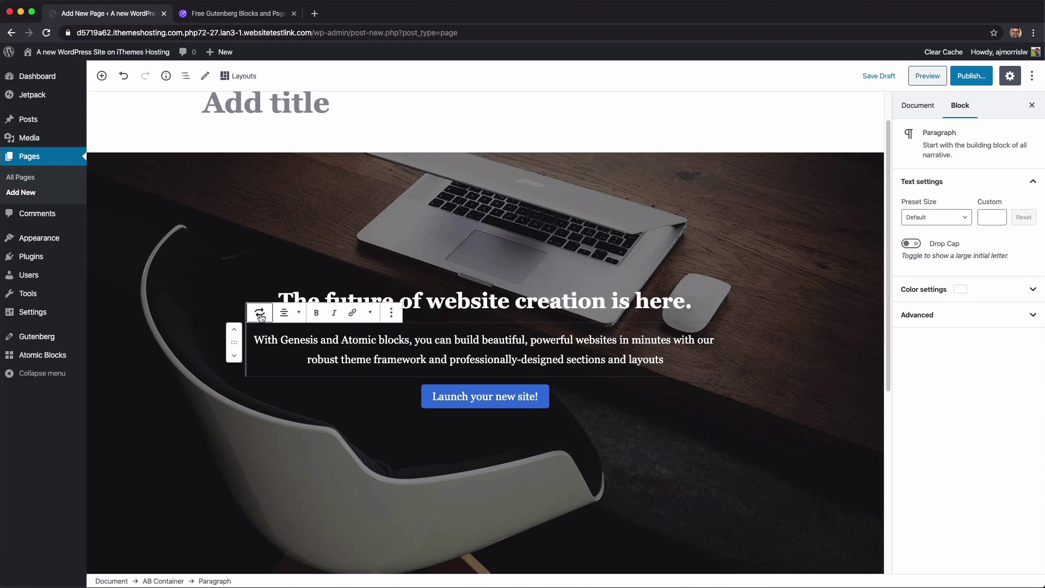
click(450, 309)
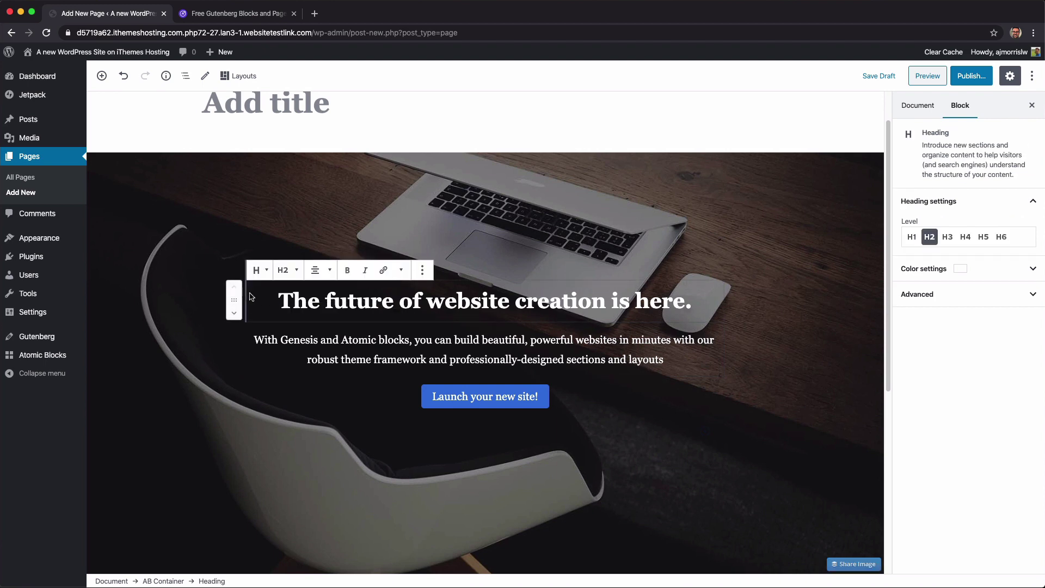
click(394, 398)
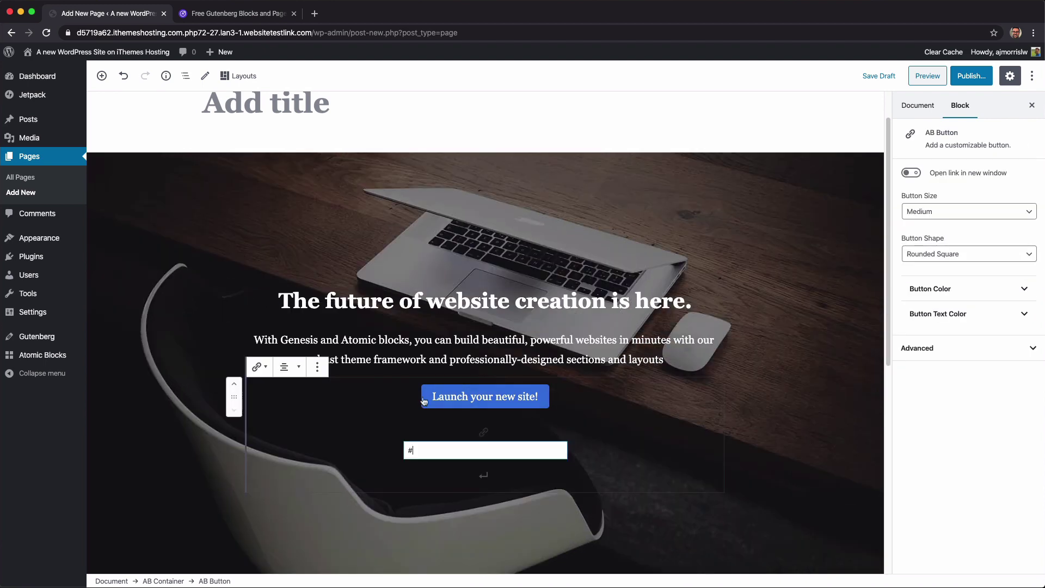
click(259, 367)
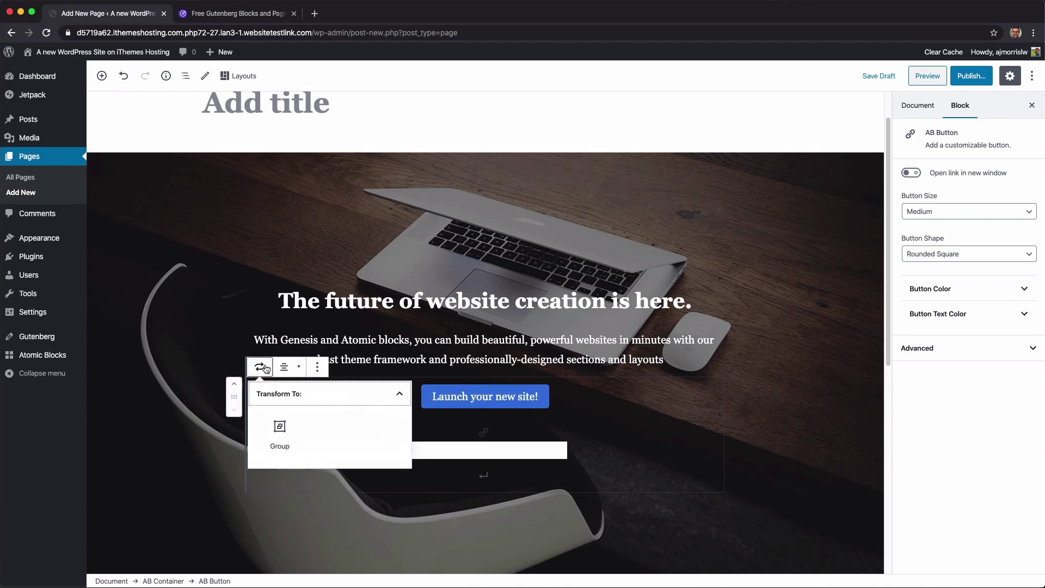
click(456, 422)
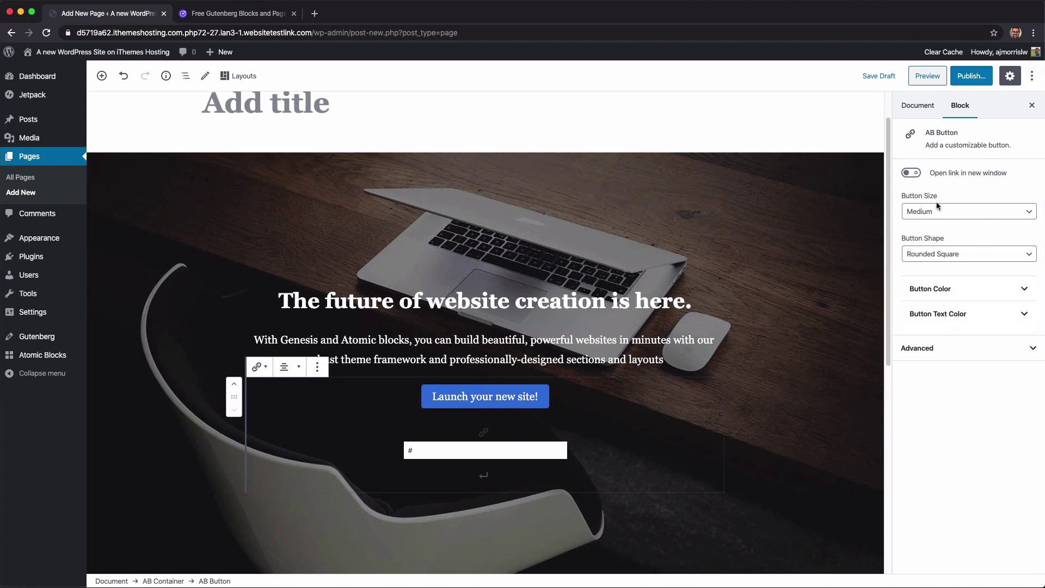
Try the hero button's open-in-new-window option on and off, and try its Large, Extra Large and Medium sizes.
click(910, 175)
click(905, 174)
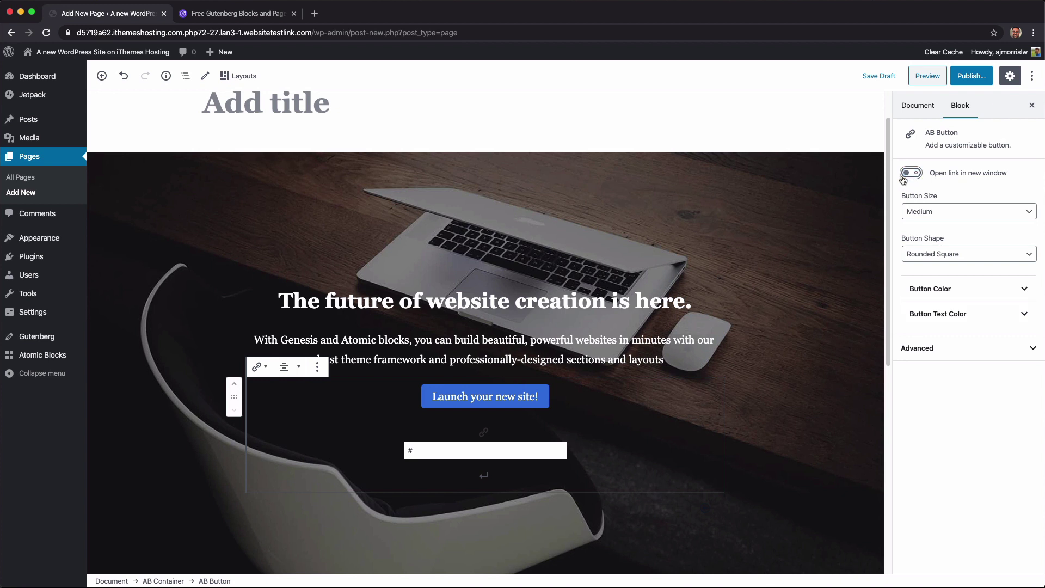
click(919, 212)
click(918, 220)
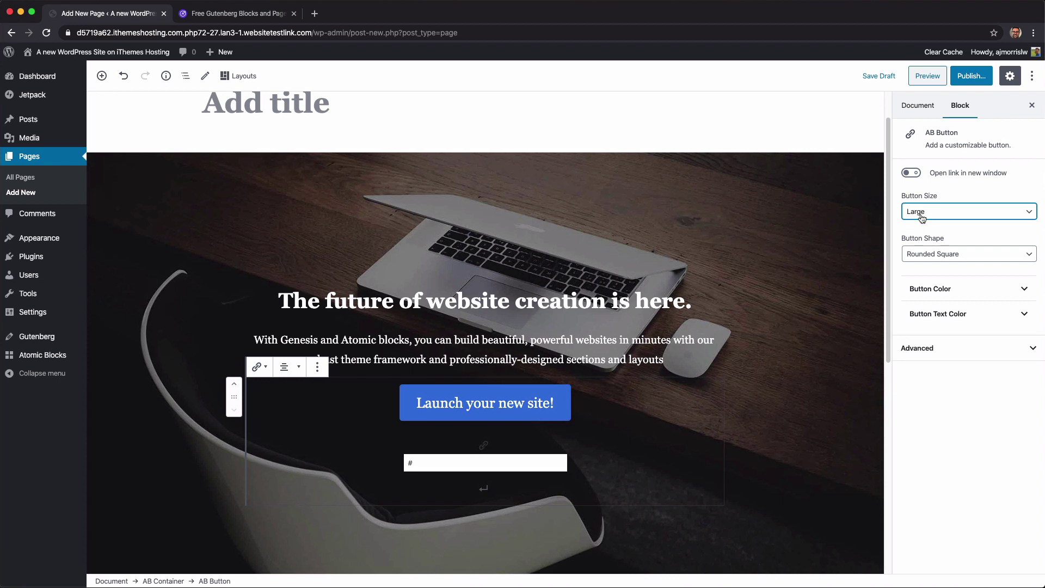
click(922, 218)
click(924, 221)
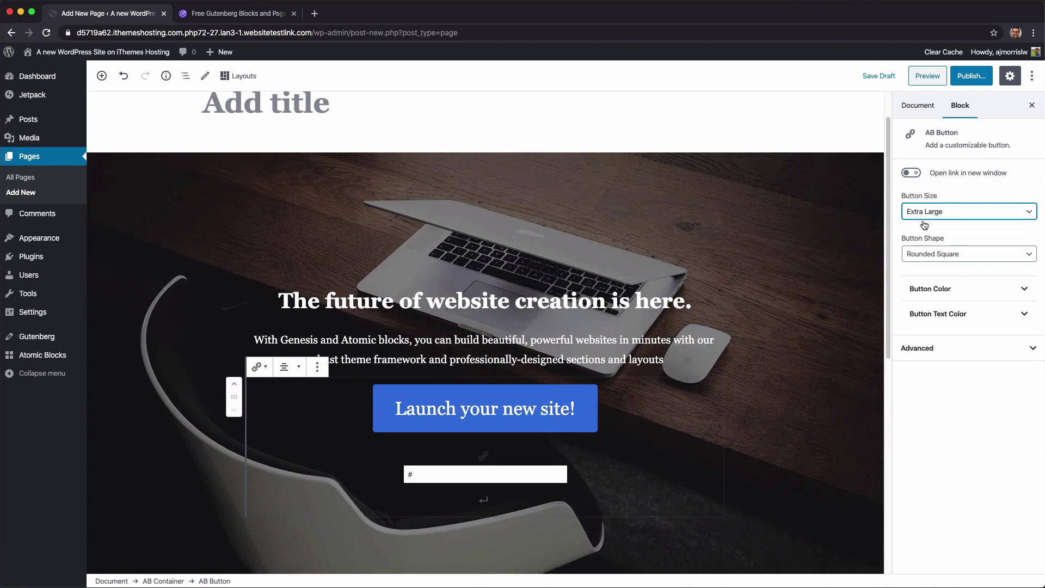
click(925, 209)
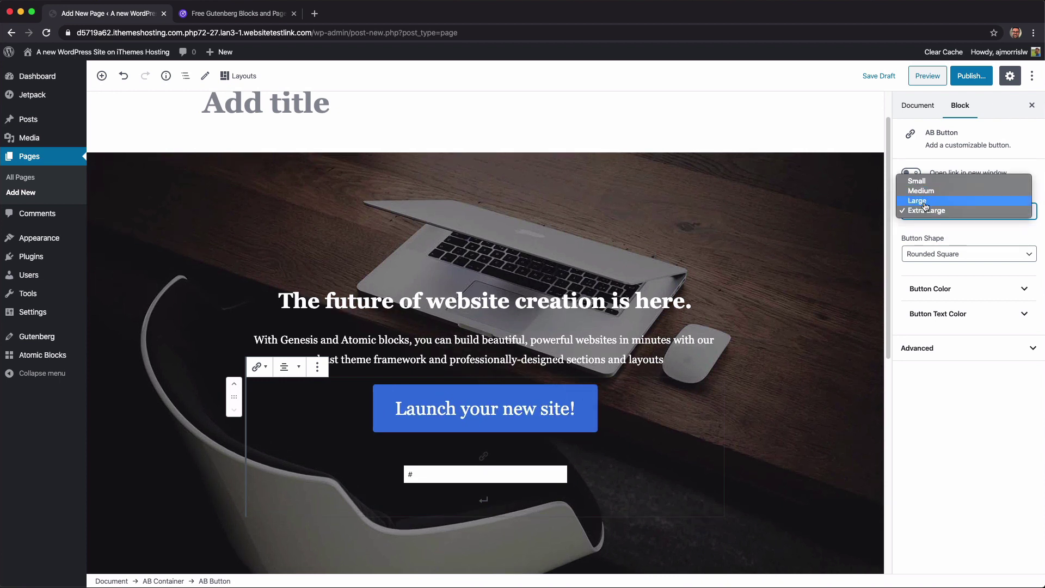
click(925, 202)
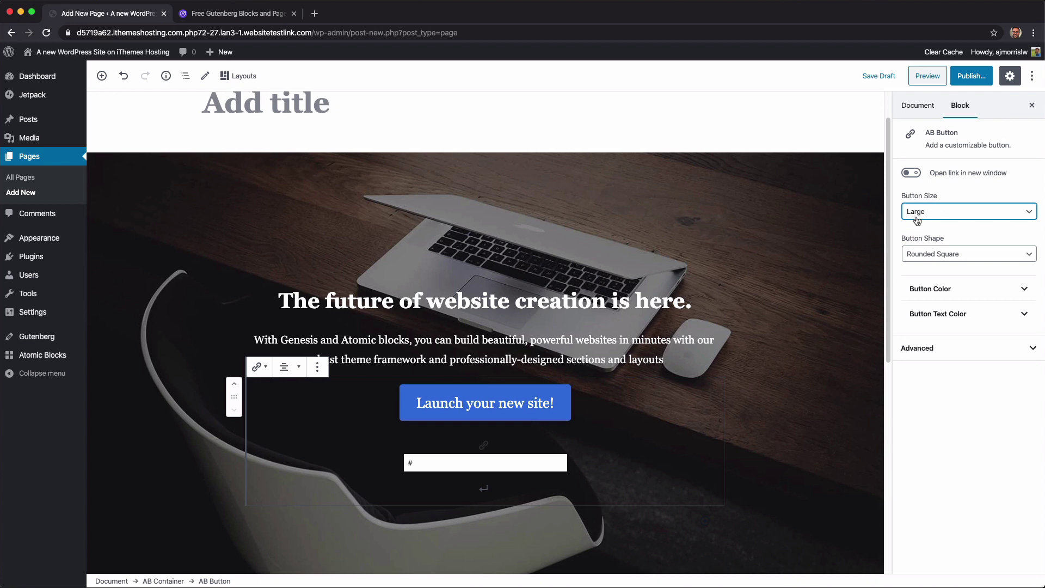
click(937, 211)
click(925, 201)
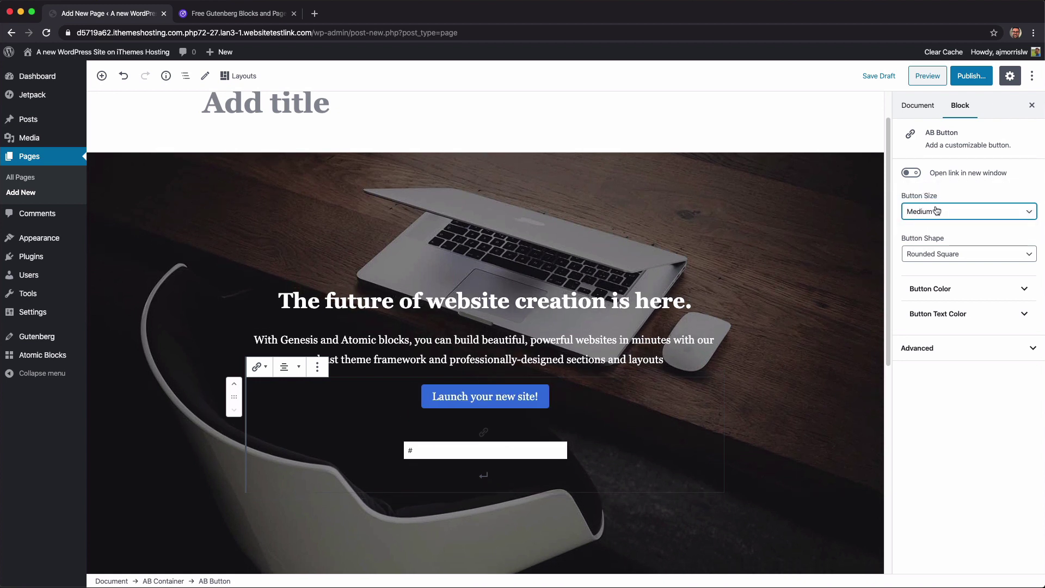
Set the hero button's size to Large and its shape to Circular, trying the Square shape first.
click(927, 217)
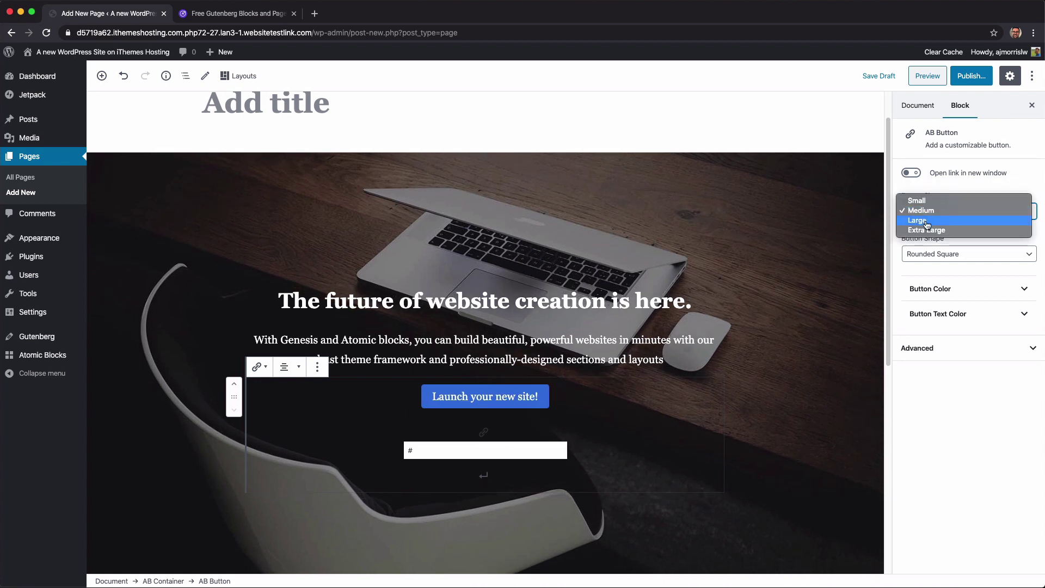
click(928, 223)
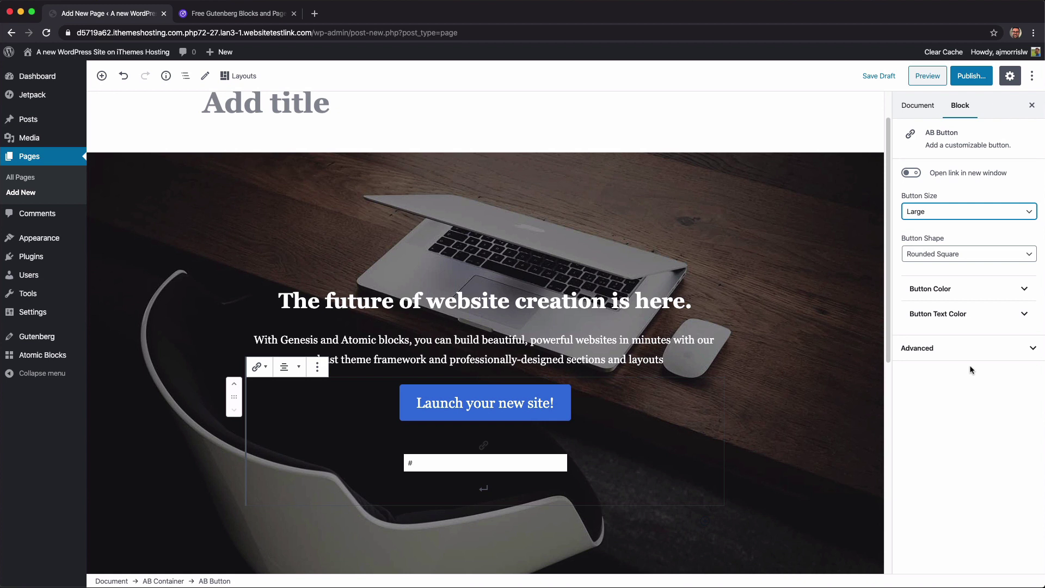
click(928, 254)
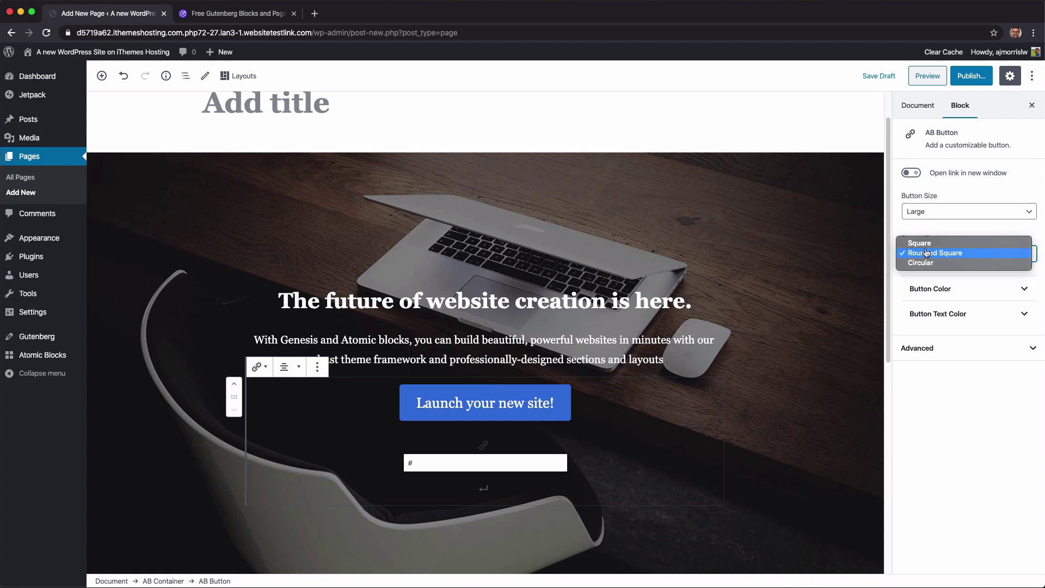
click(926, 244)
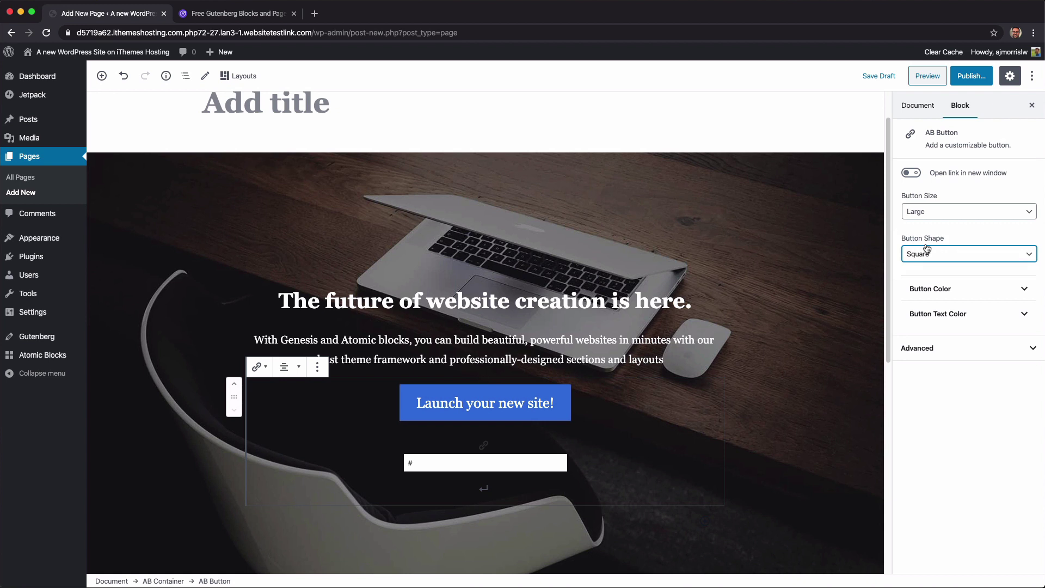
click(927, 252)
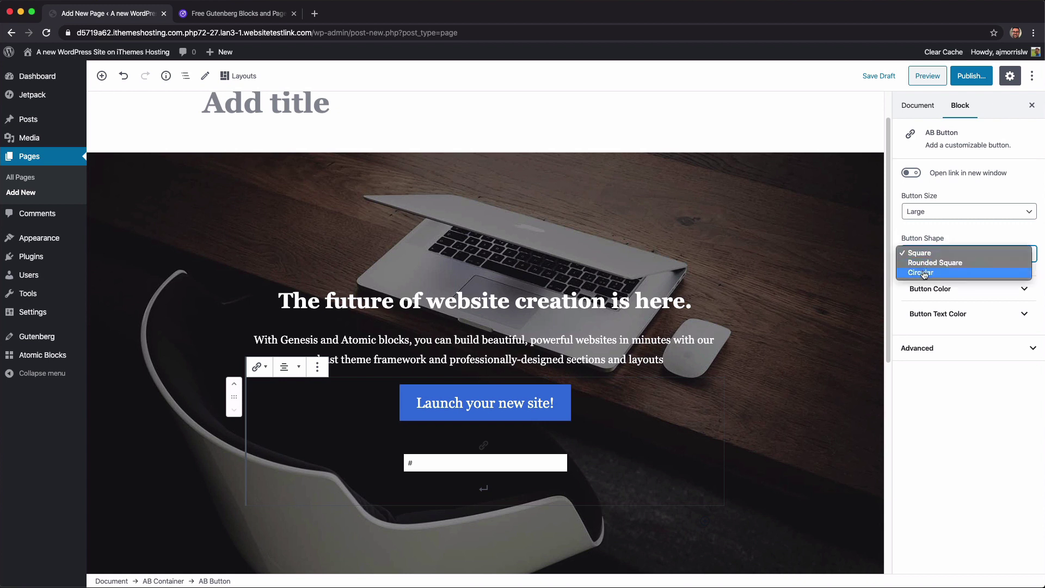
click(924, 274)
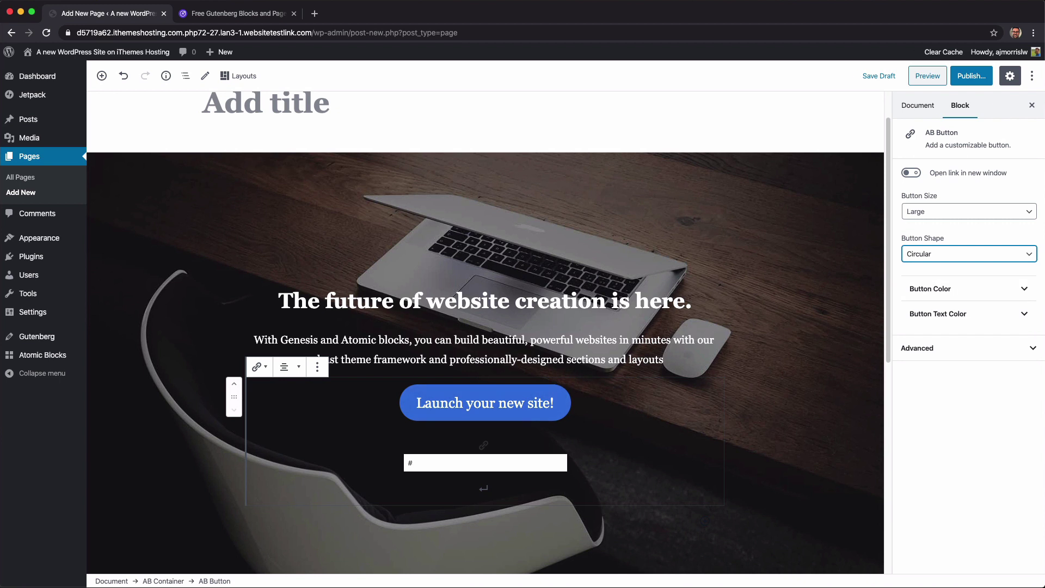
Set the hero button's color to the light blue preset, after trying the purple and darker blue presets.
click(980, 288)
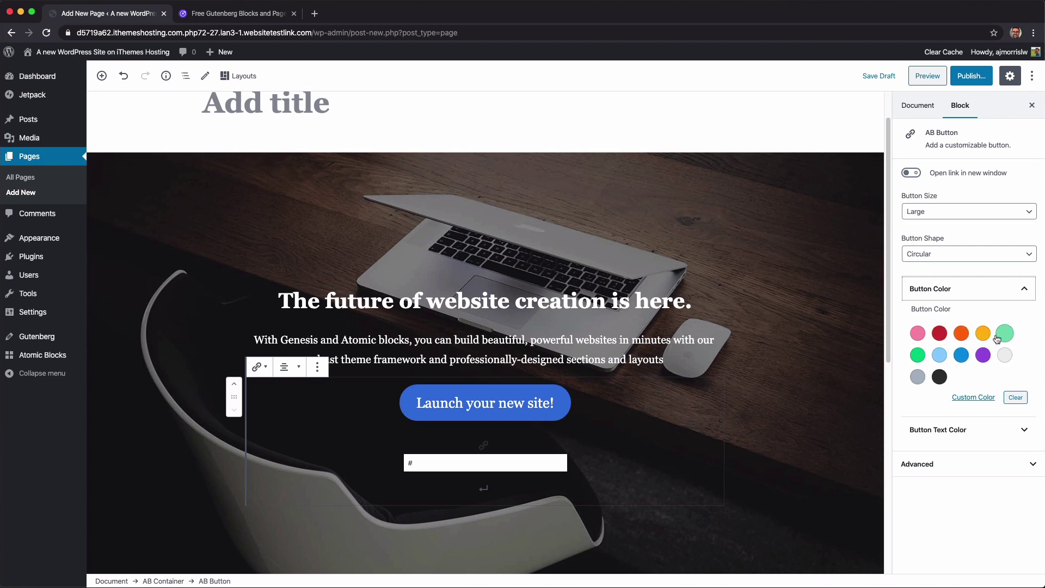
click(973, 397)
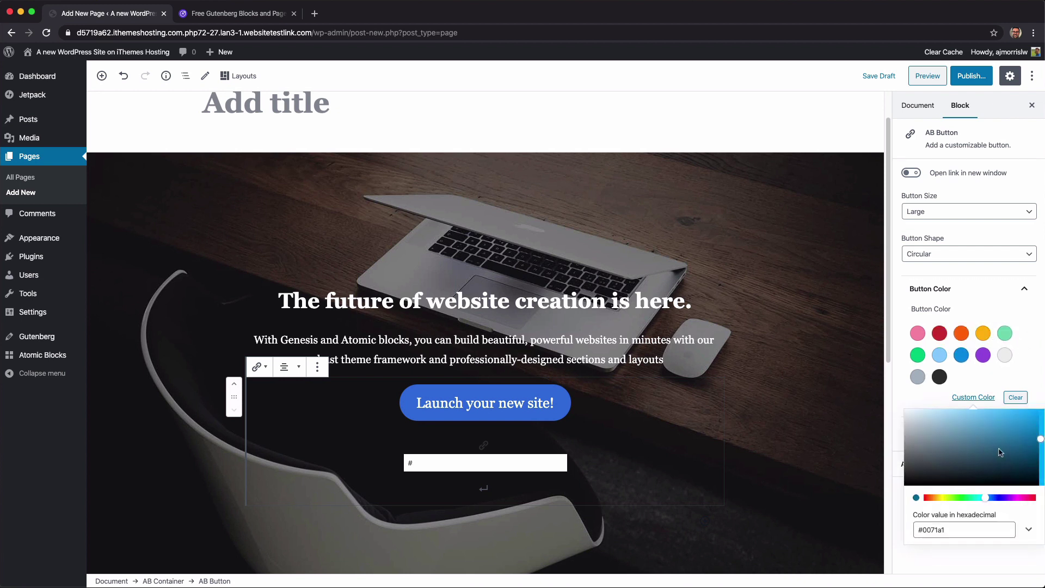
click(1007, 400)
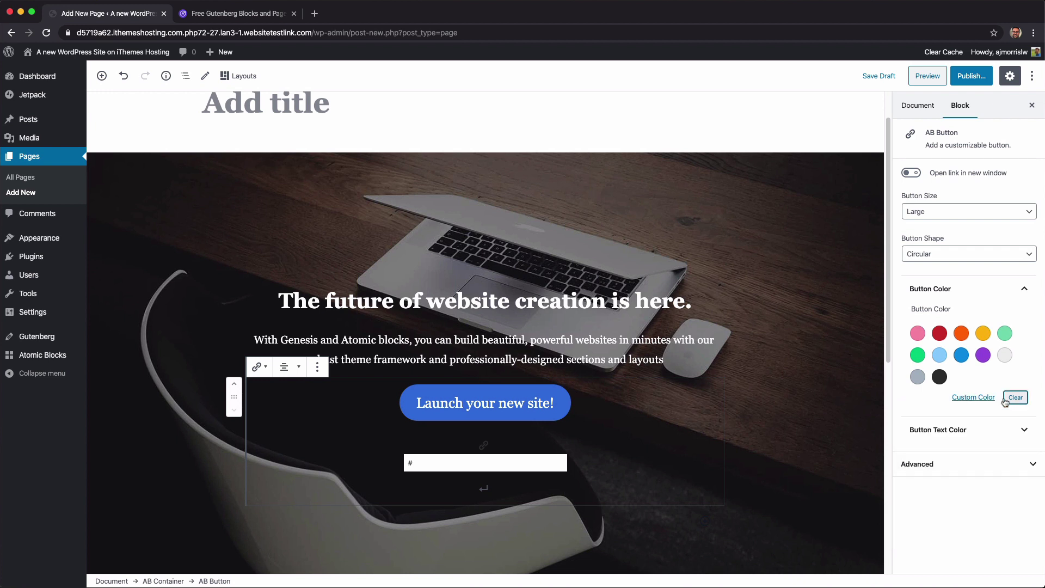
click(981, 357)
click(962, 356)
click(940, 357)
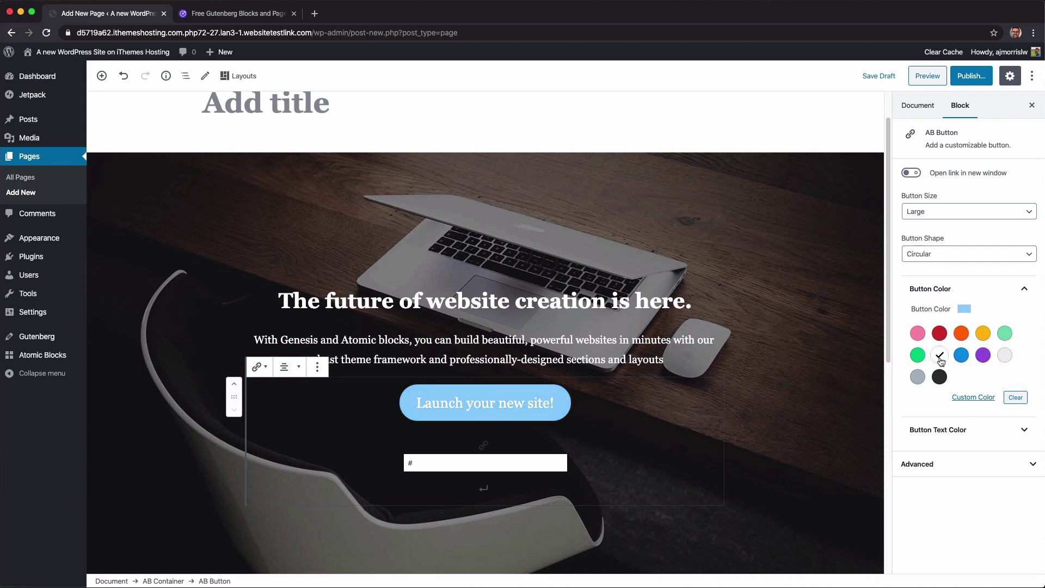
Set the hero button's color to the bright green preset, trying the mint green preset first.
click(919, 336)
click(1003, 338)
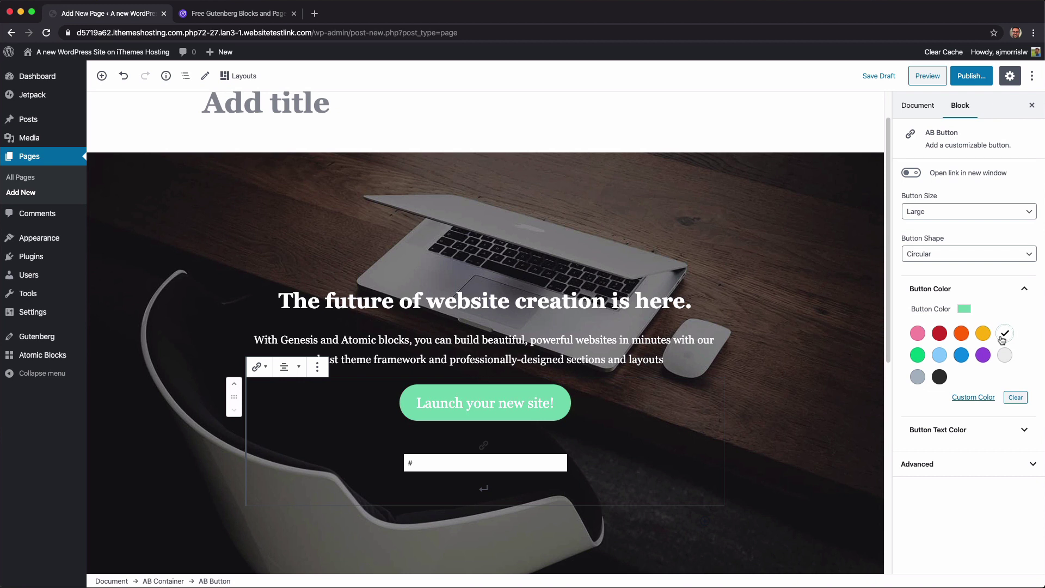
click(917, 355)
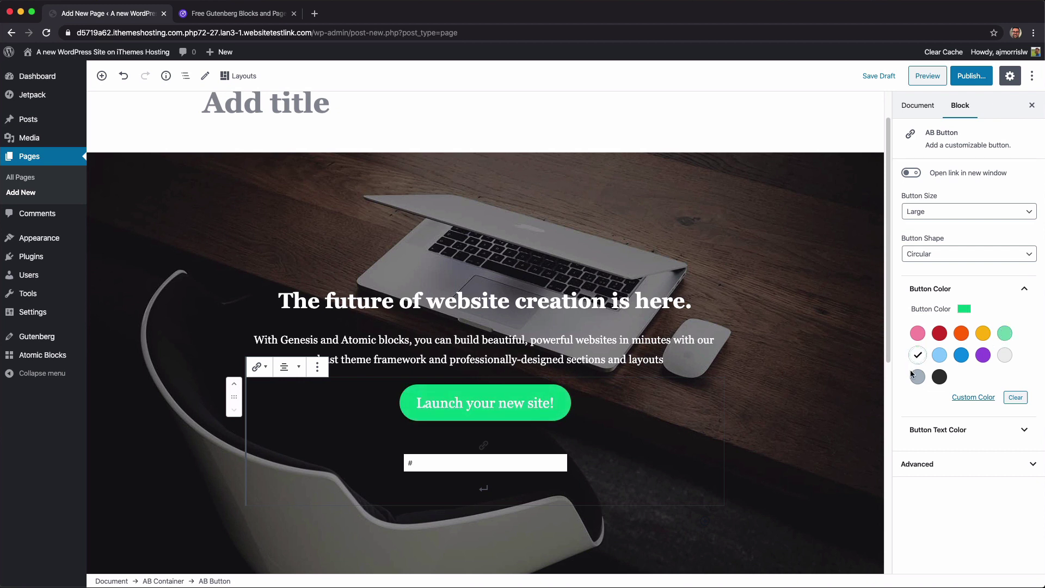
Set the hero button's text color to the near-black preset after trying pink and blue, and collapse both color sections.
click(926, 429)
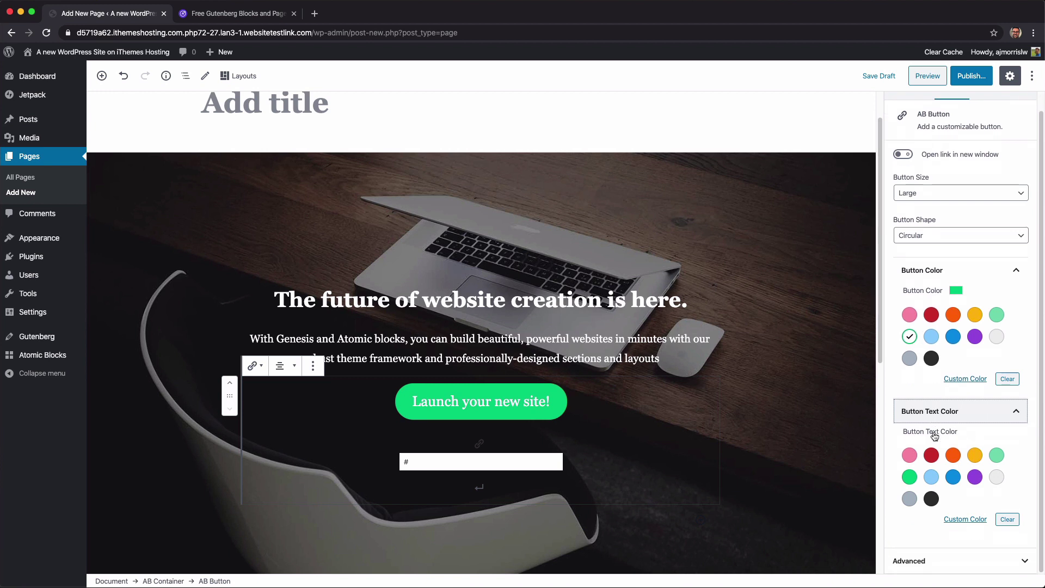
click(907, 457)
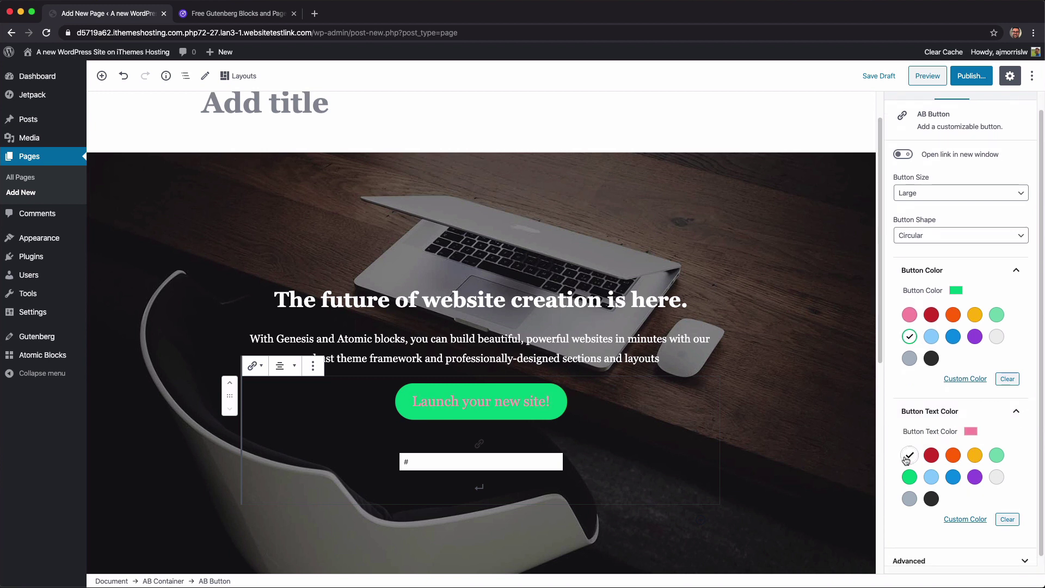
click(932, 477)
click(954, 477)
click(976, 477)
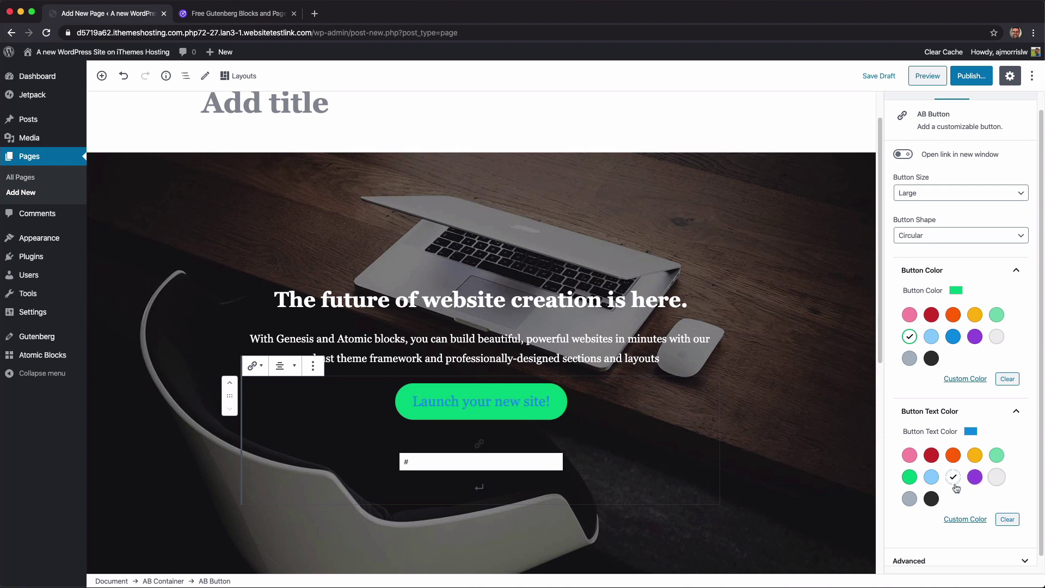
click(931, 498)
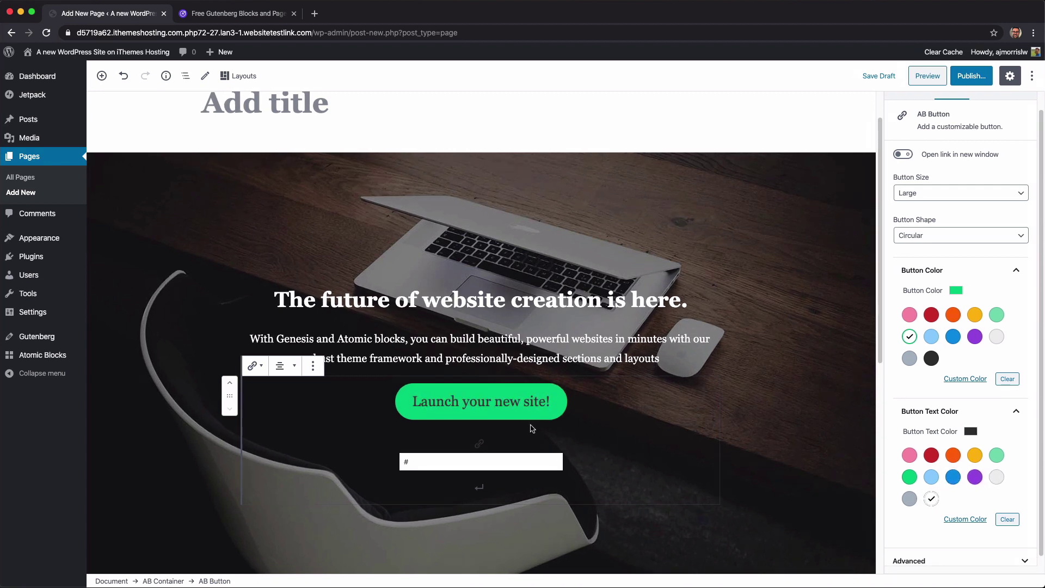
click(912, 412)
click(918, 289)
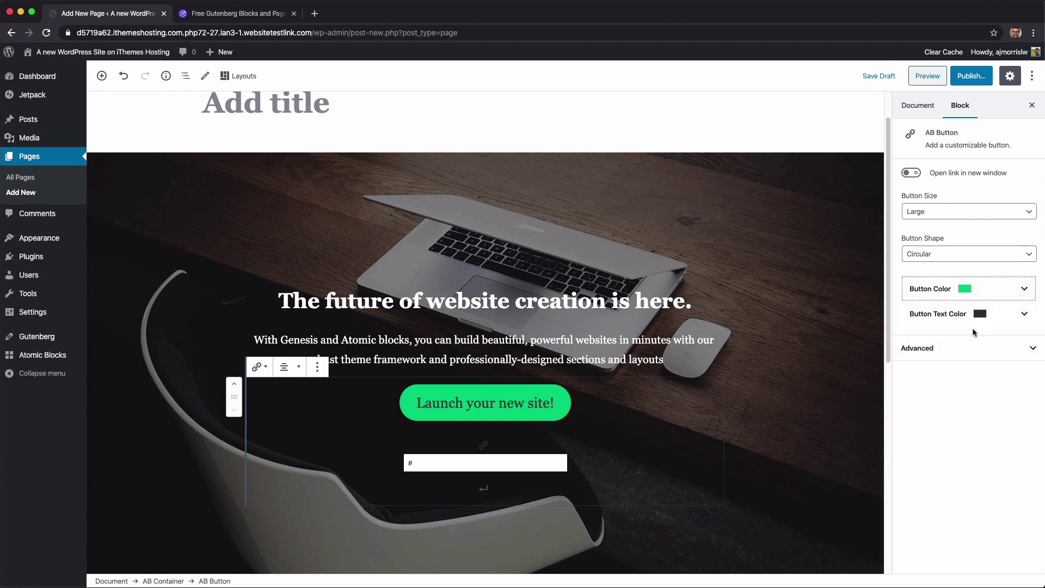
Title the page "Atomic Blocks Test".
click(302, 129)
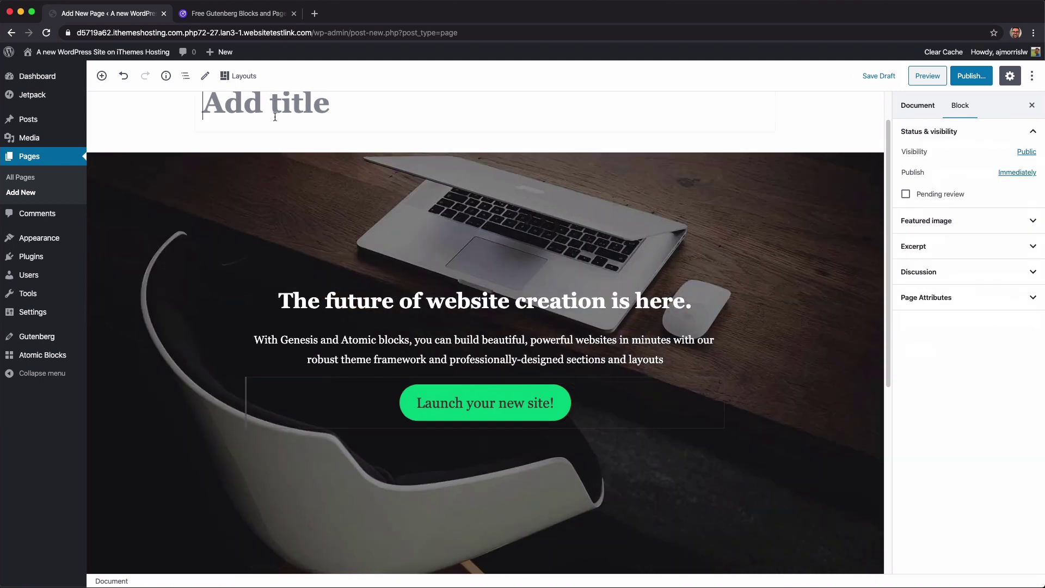
text(At)
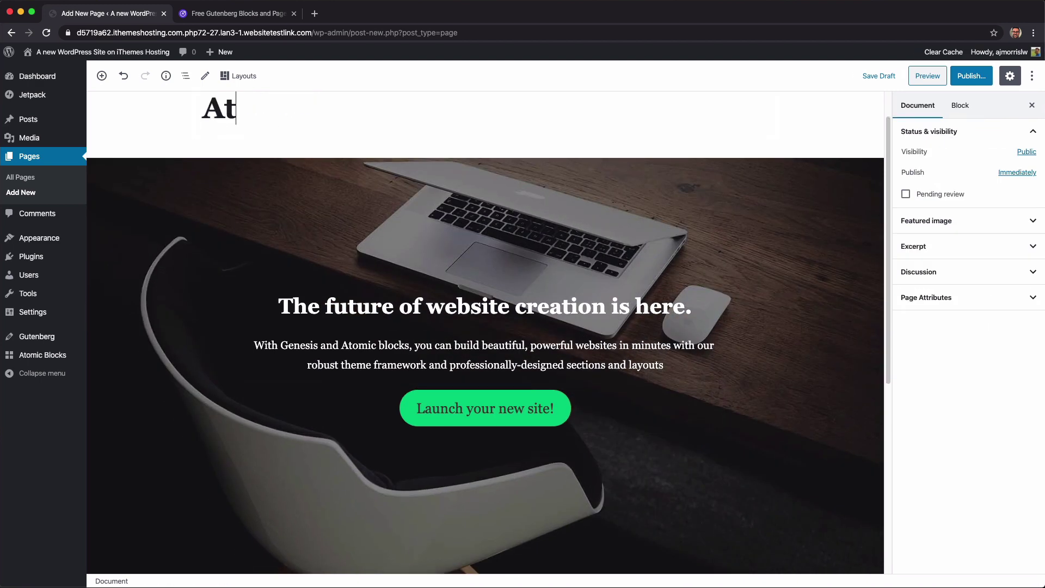
text(omic Blocks T)
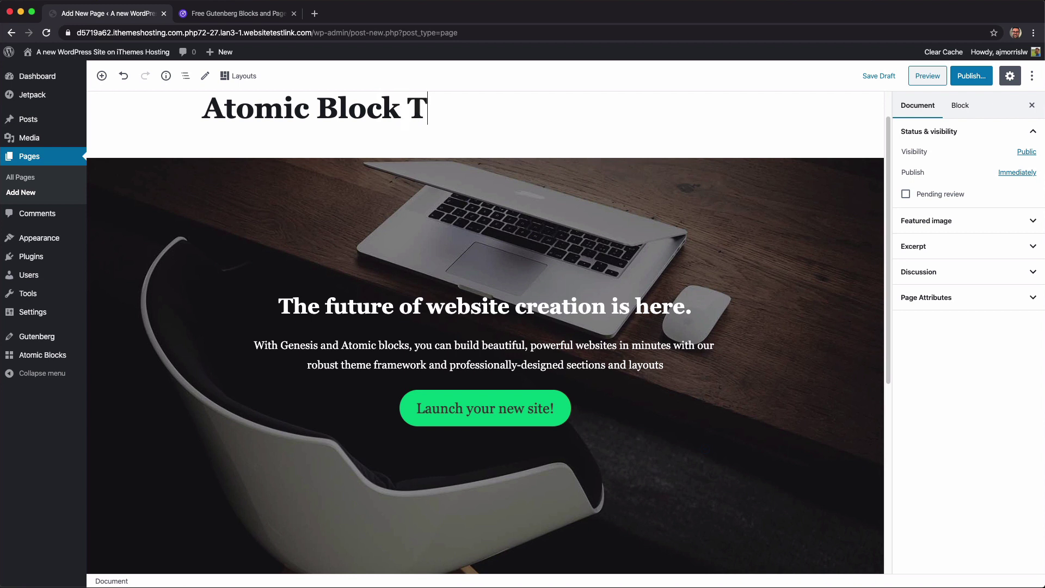
key(BackSpace)
key(BackSpace)
text(s Test)
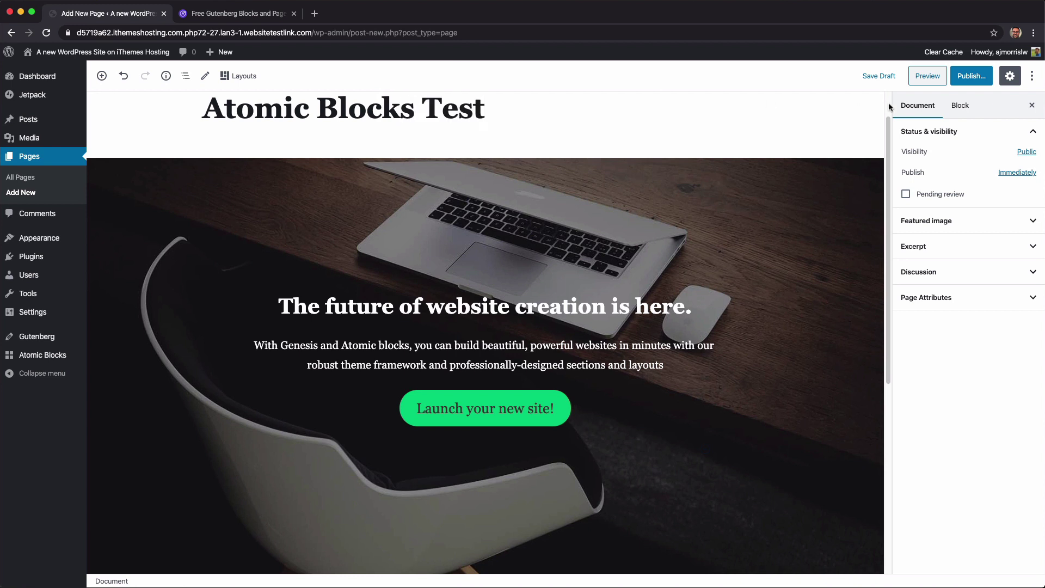
Publish the page and open its live version.
click(971, 75)
click(965, 76)
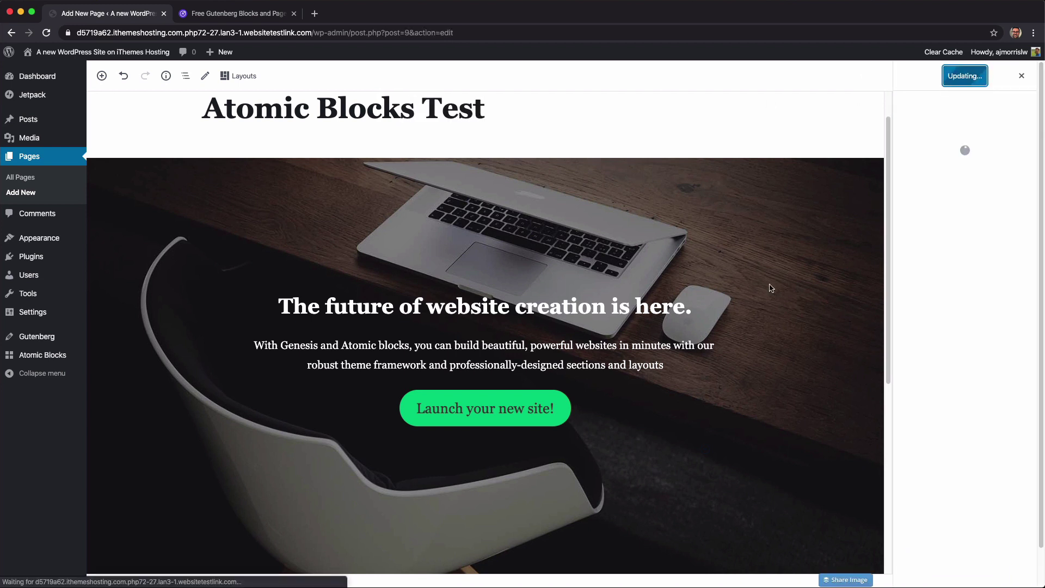
click(934, 188)
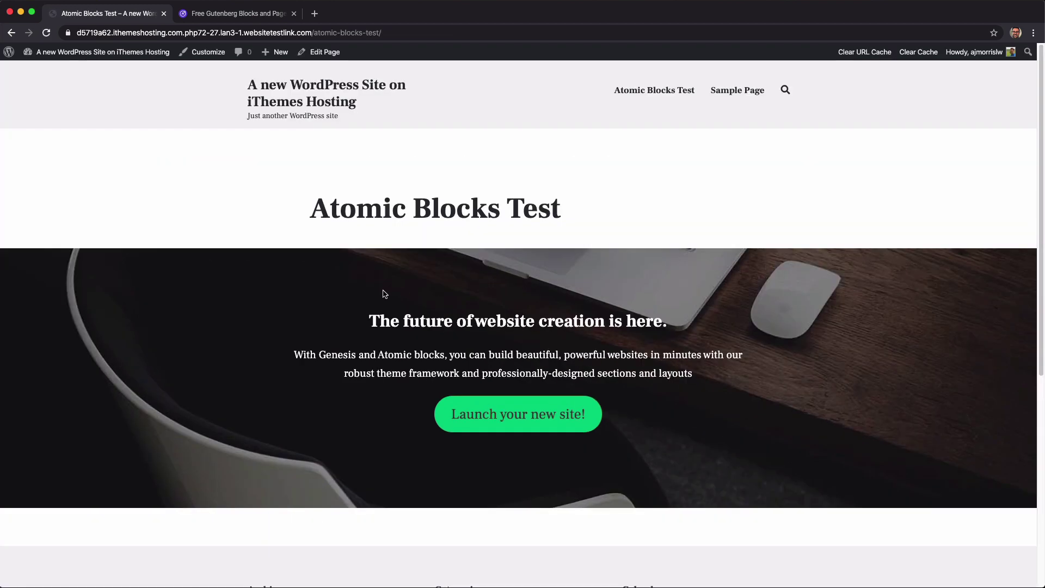
Examine the published page's title, hero heading, paragraph and button, and the area below the hero section.
drag(311, 215, 603, 223)
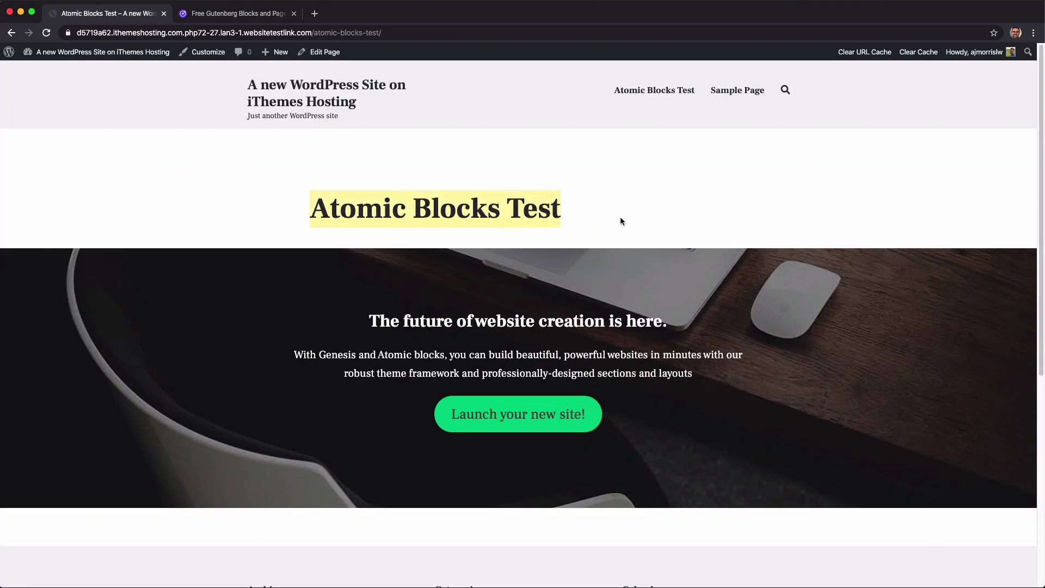
click(616, 213)
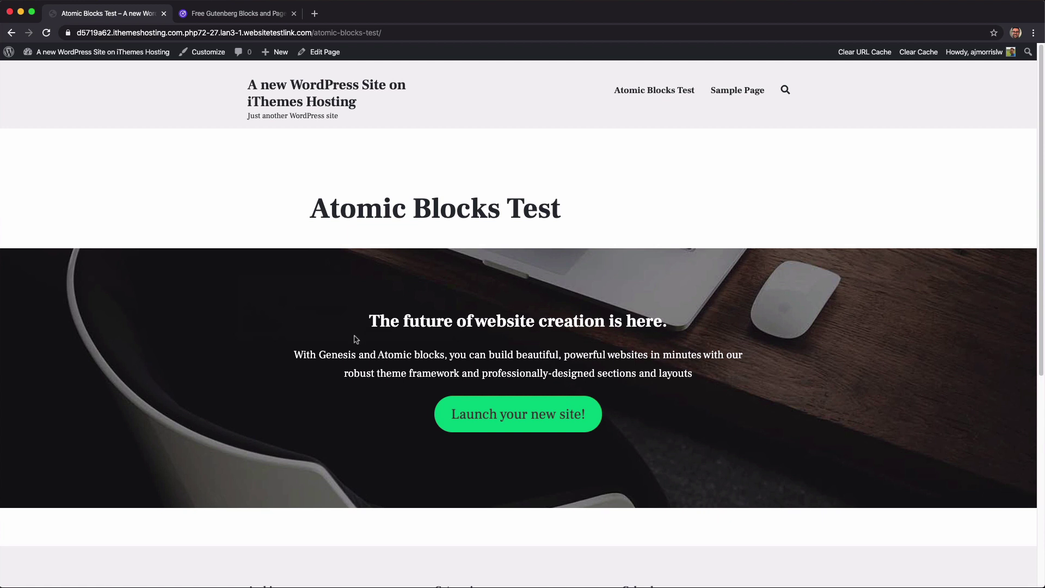
drag(380, 321, 654, 331)
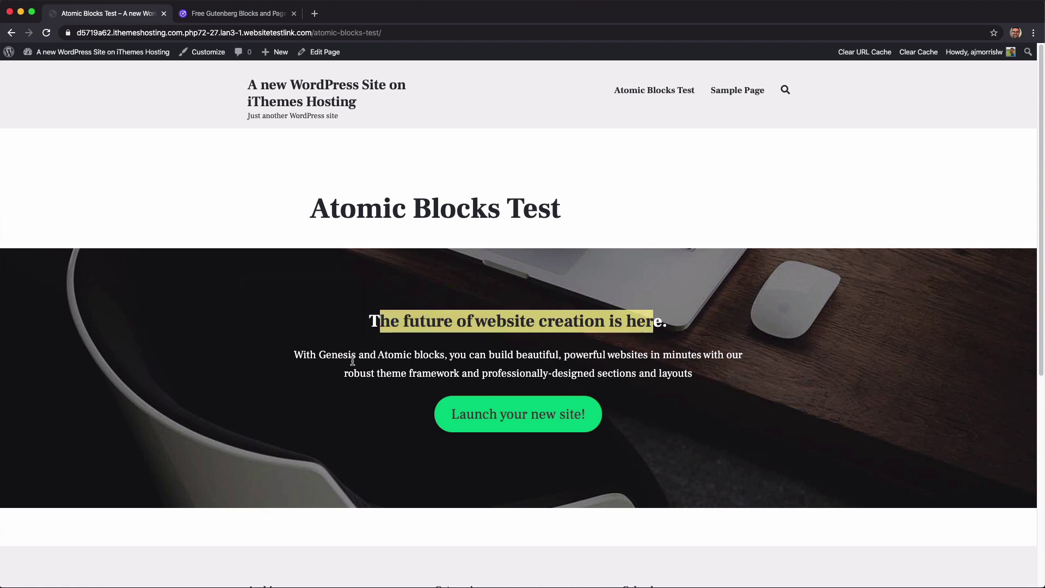
drag(338, 357, 515, 359)
click(554, 351)
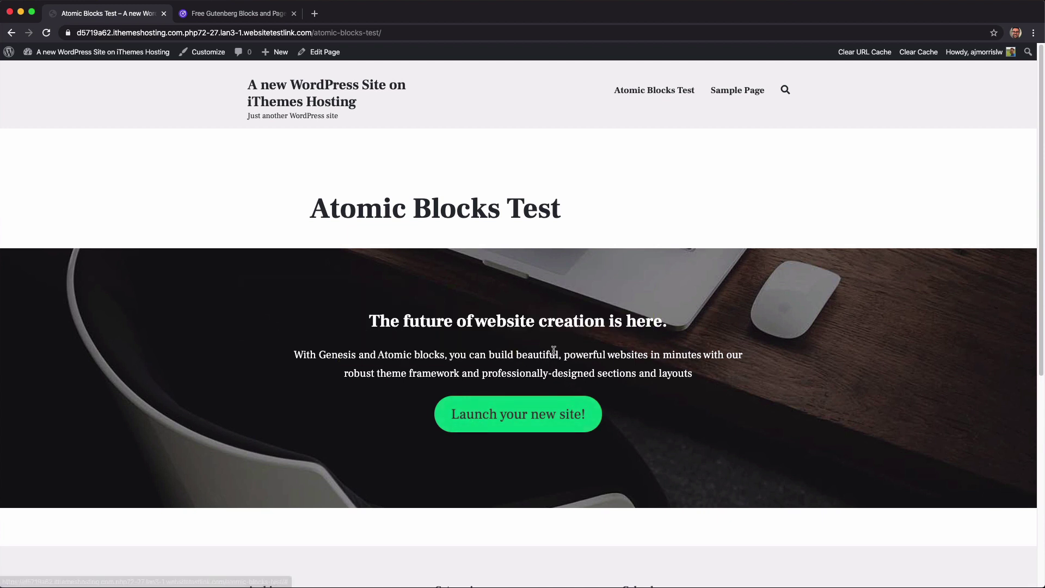
scroll(554, 351, down, 2)
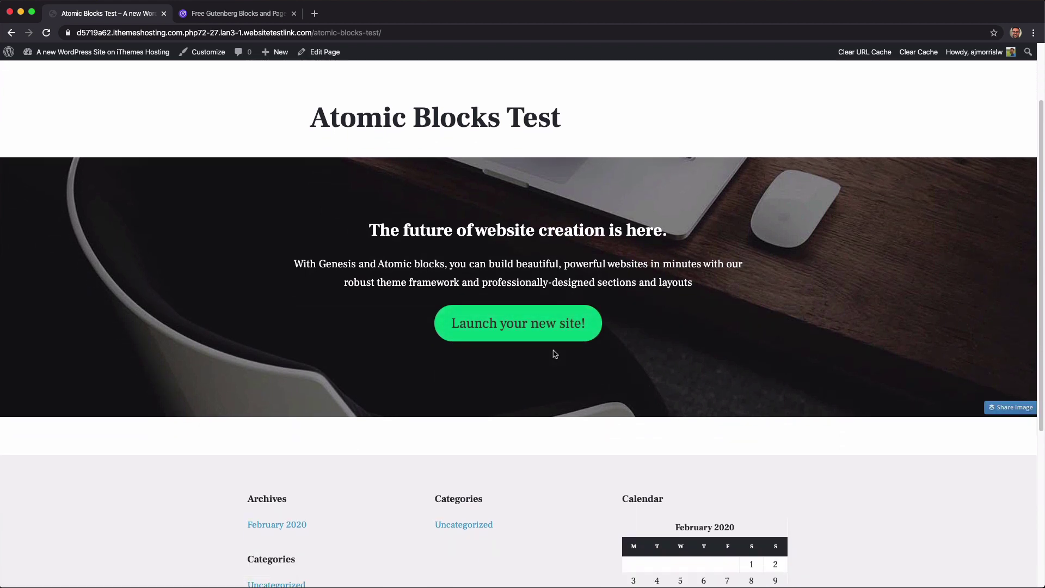
Reopen the published page for editing, with the hero container selected and the admin menu collapsed.
click(329, 60)
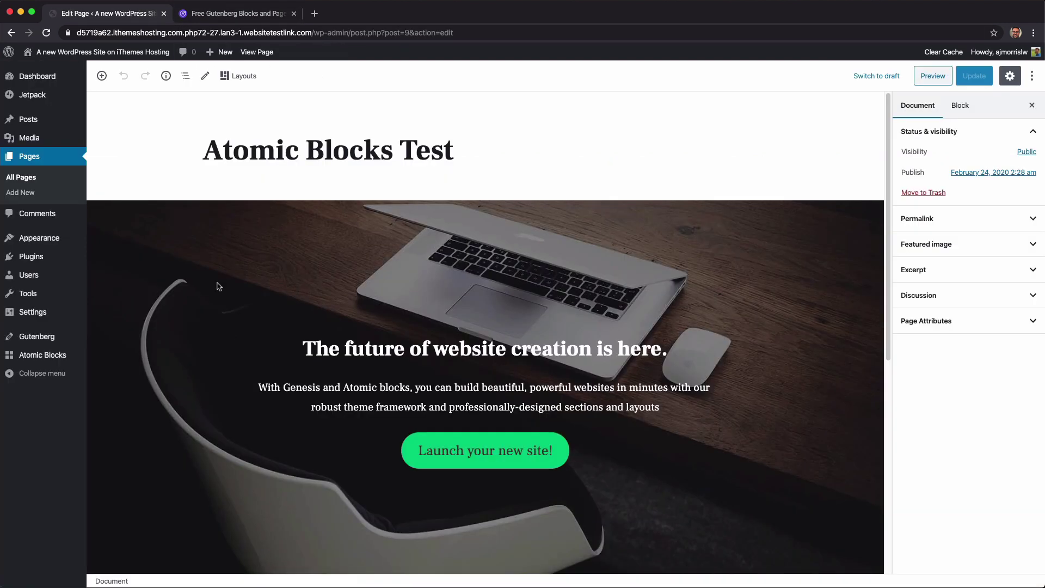
click(125, 243)
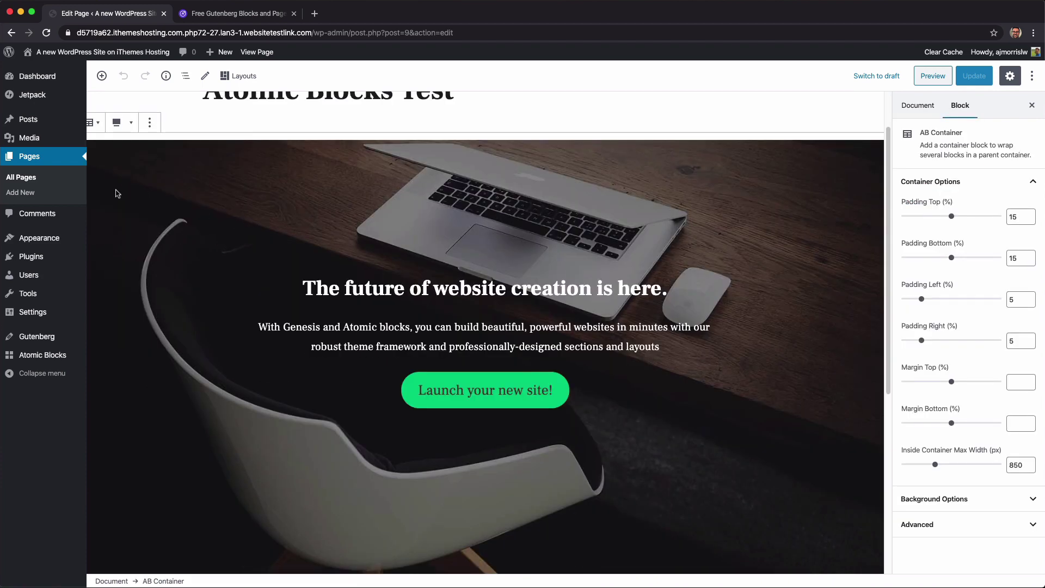
click(38, 375)
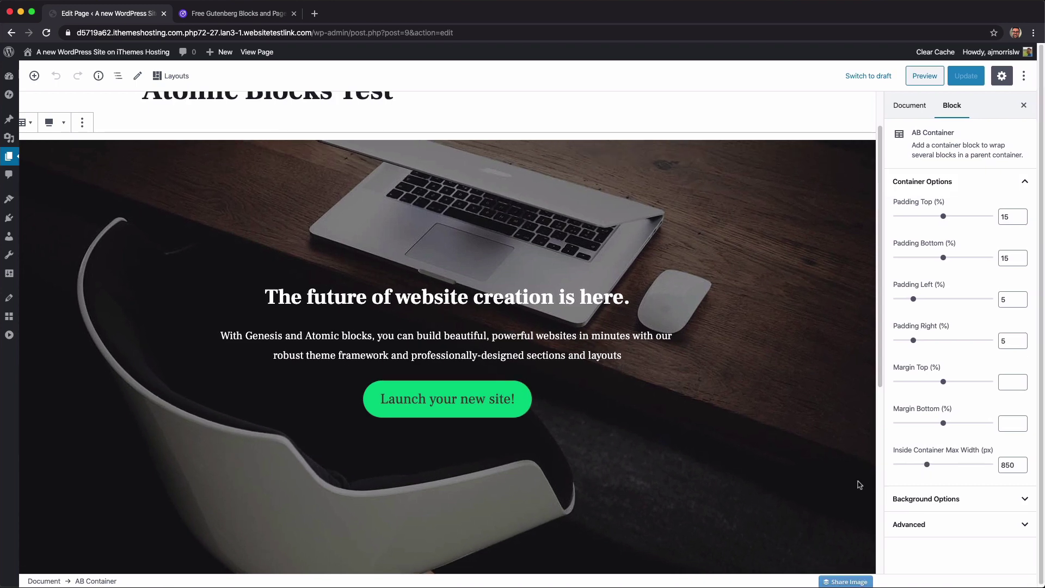
Set the hero container's inside maximum width to 800 px.
mouse_move(934, 467)
mouse_down()
mouse_move(967, 468)
mouse_move(930, 473)
mouse_up()
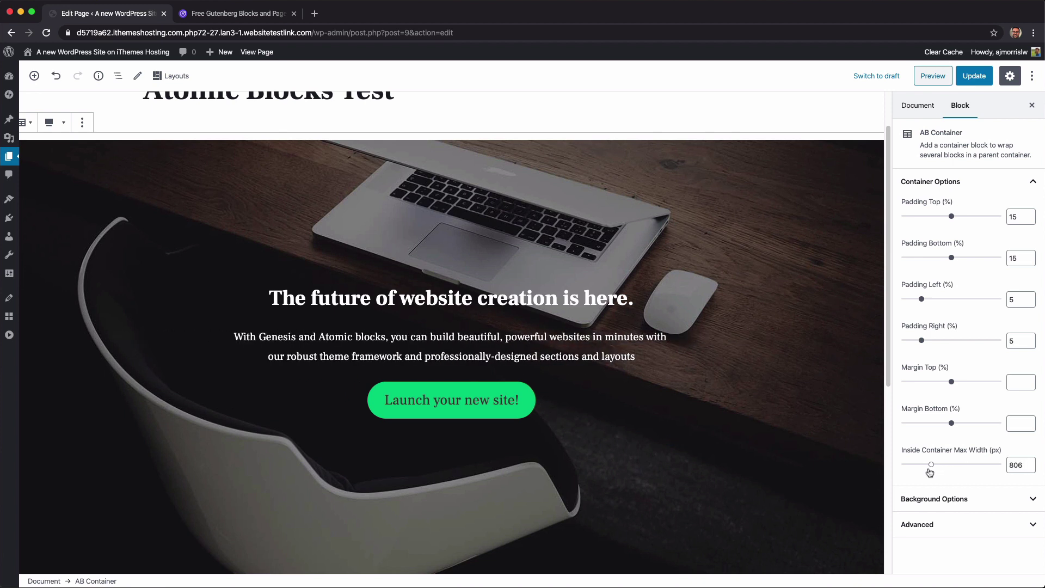
double_click(1005, 468)
text(800)
View the media library and file upload choices for the hero container's background image, and close them without selecting an image.
click(958, 506)
scroll(958, 508, down, 2)
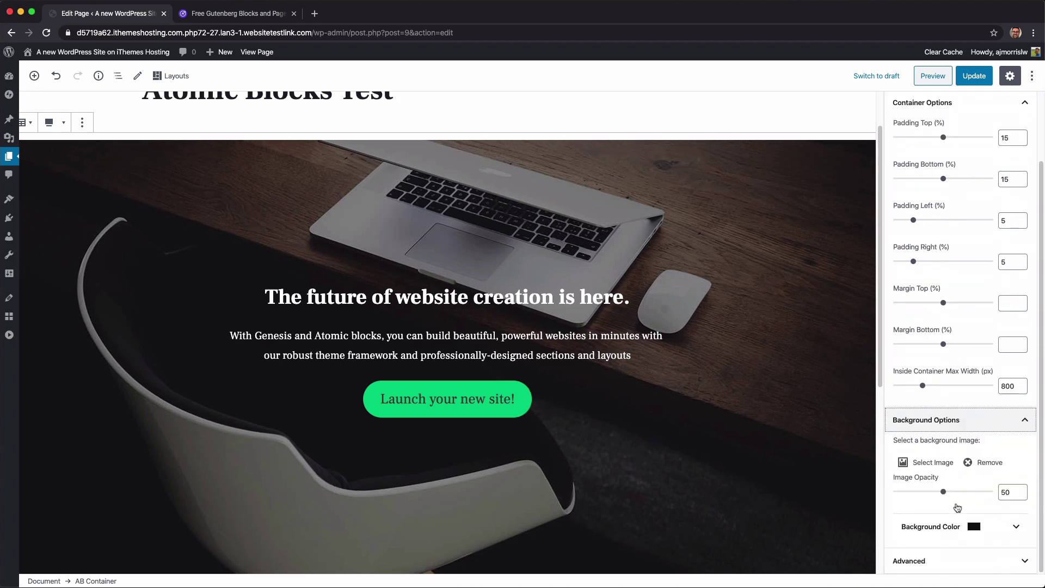
click(932, 463)
click(104, 97)
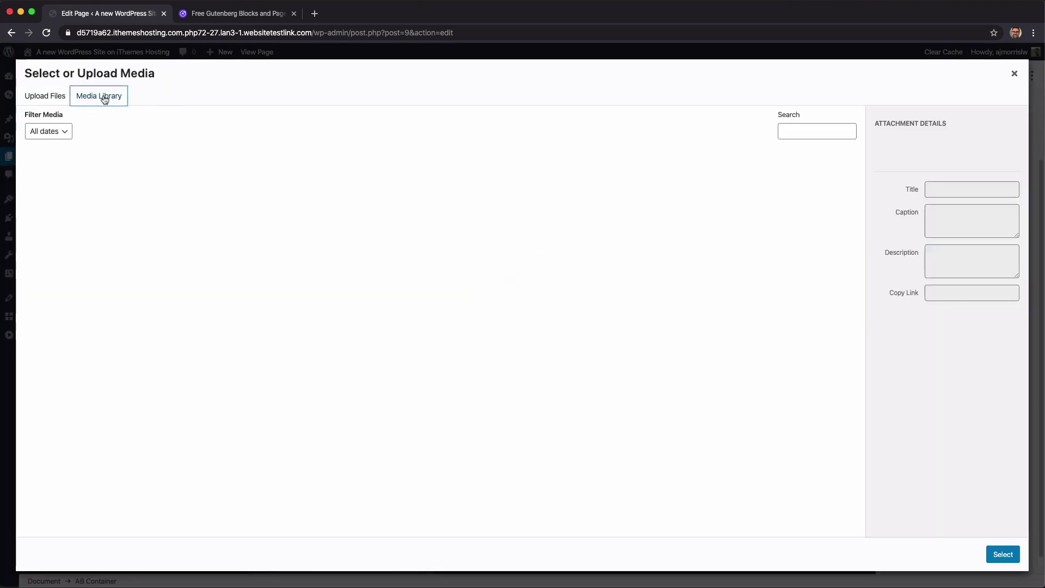
click(48, 102)
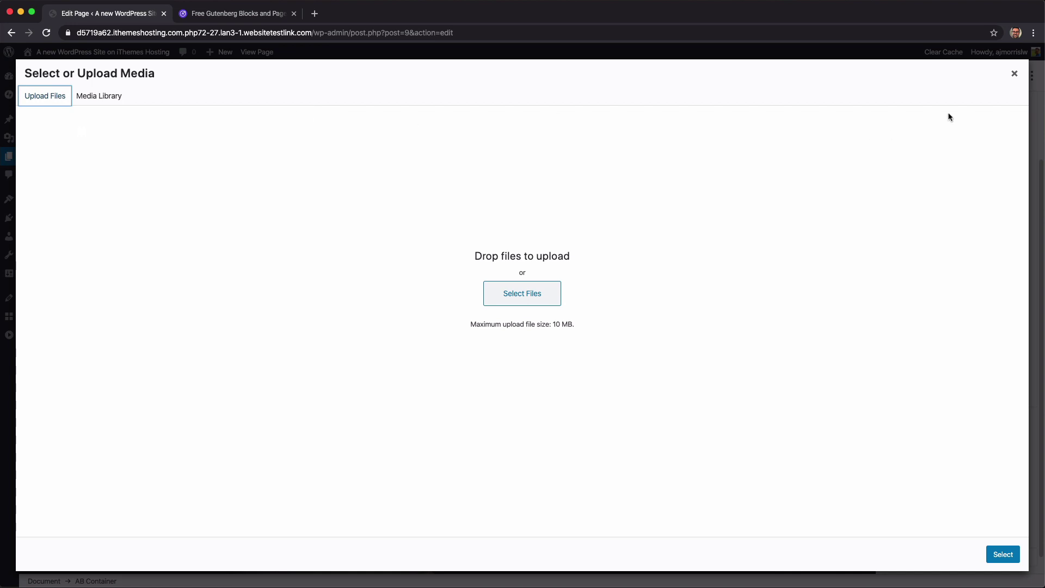
click(1014, 74)
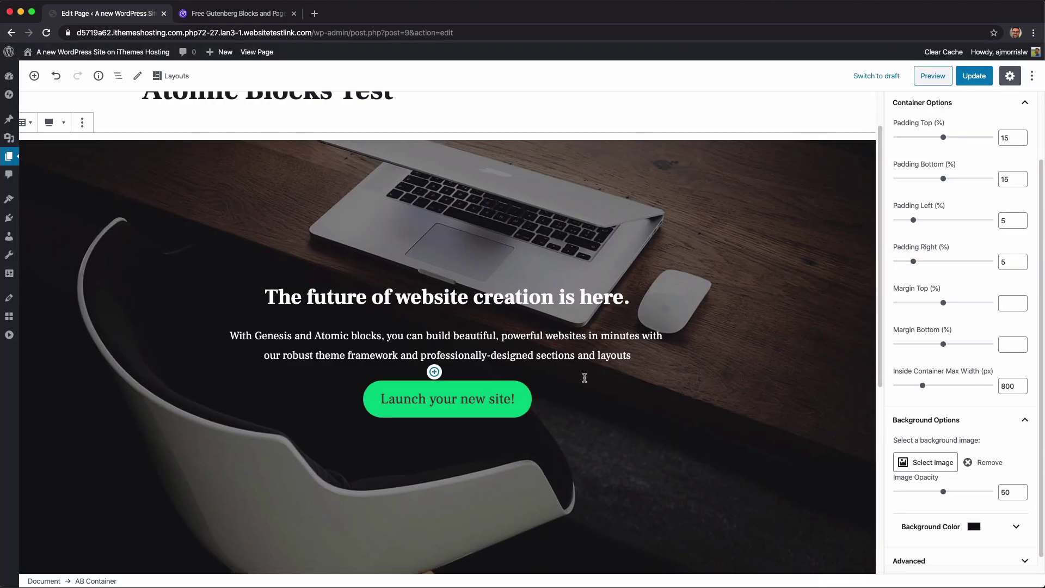
Try a background image opacity of 70 with the yellow and orange background colors on the hero container.
mouse_move(944, 492)
mouse_down()
mouse_move(959, 495)
mouse_move(916, 498)
mouse_move(962, 496)
mouse_up()
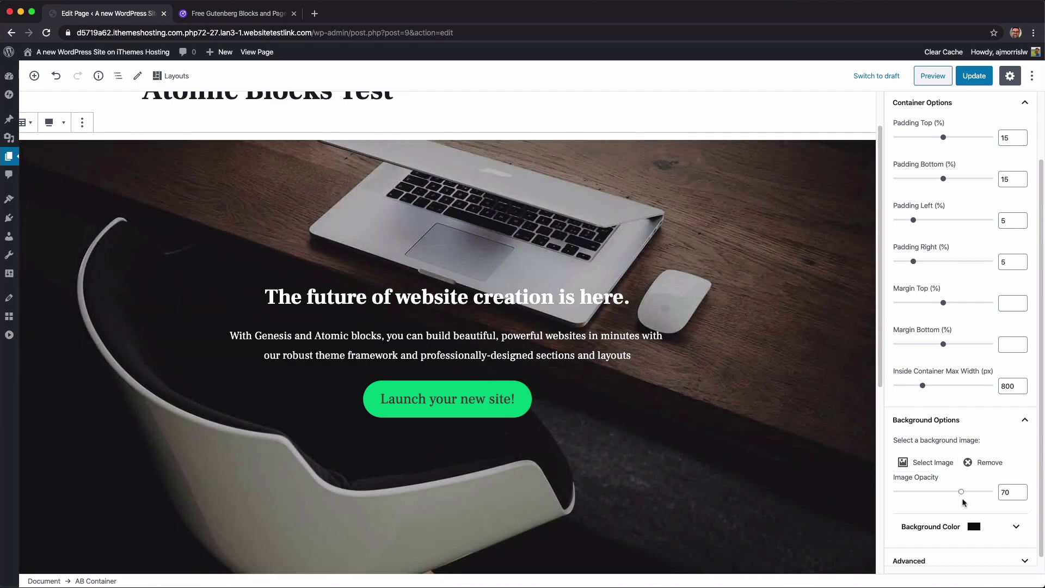
click(973, 526)
click(974, 501)
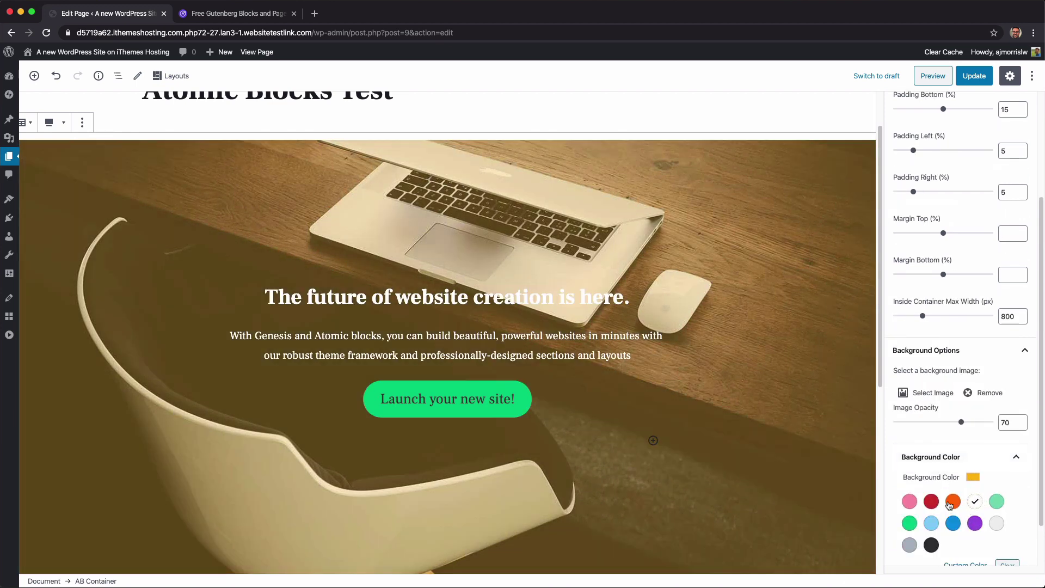
click(949, 505)
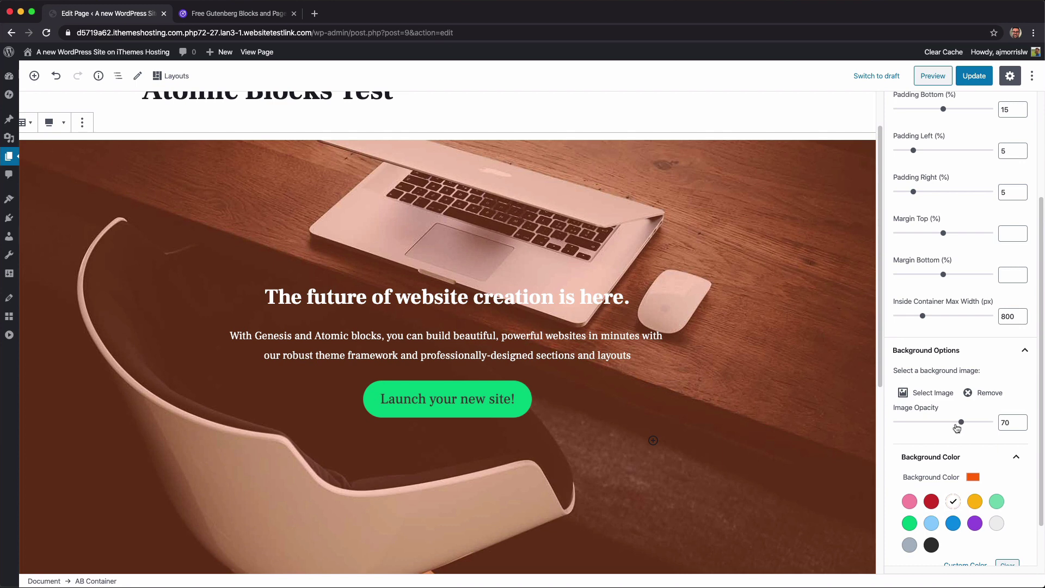
Set the hero container's image opacity to 40, after trying 10 and 100, and its background color to the near-black preset.
drag(961, 422, 905, 428)
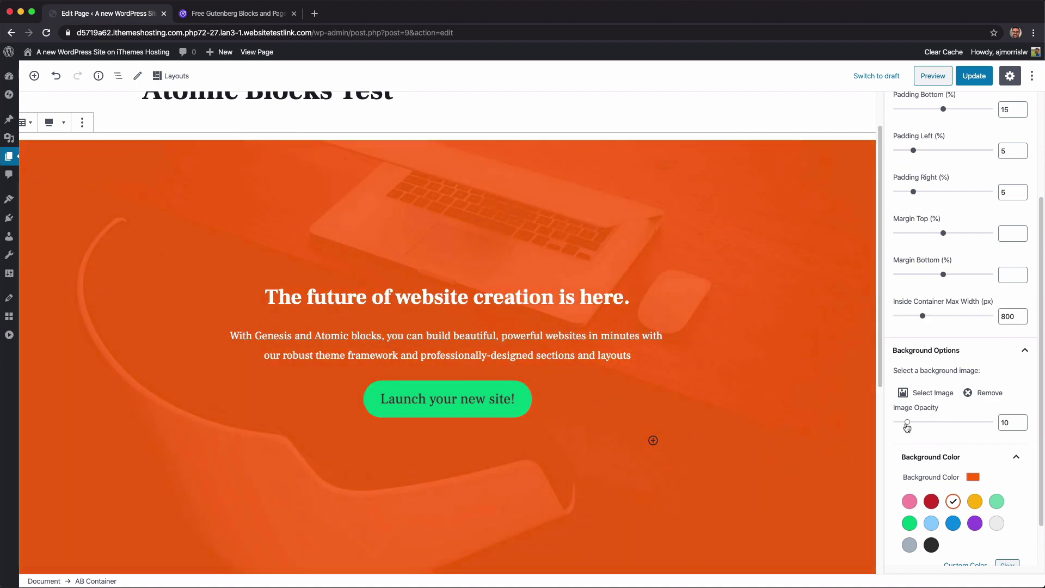
drag(910, 428, 990, 428)
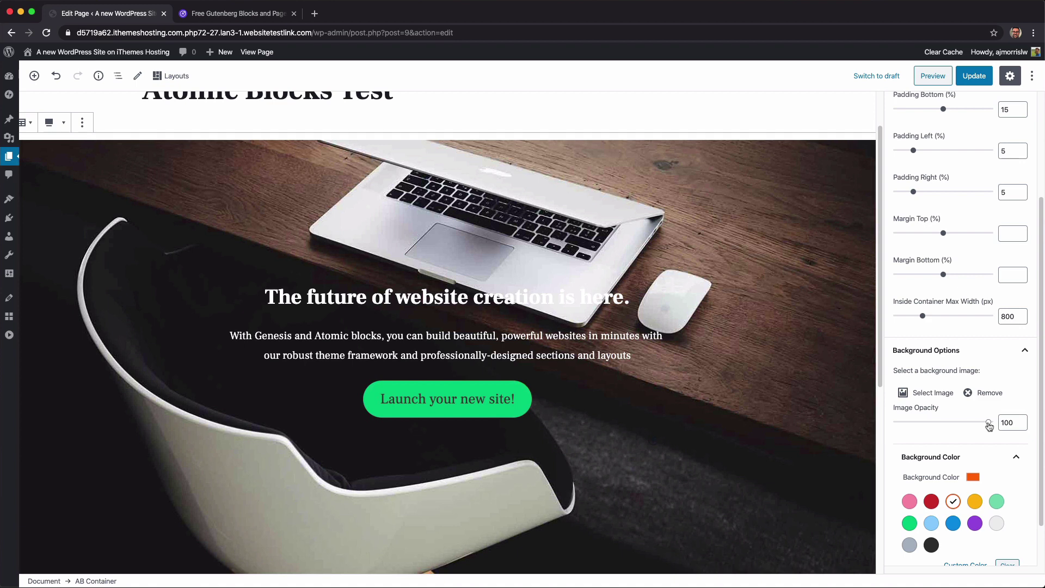
drag(989, 428, 934, 434)
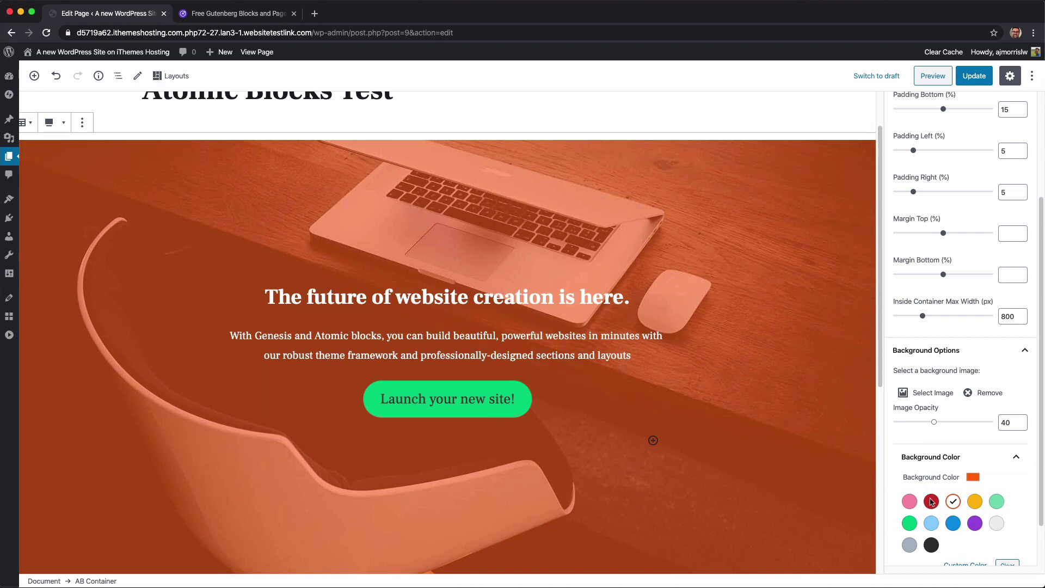
click(932, 545)
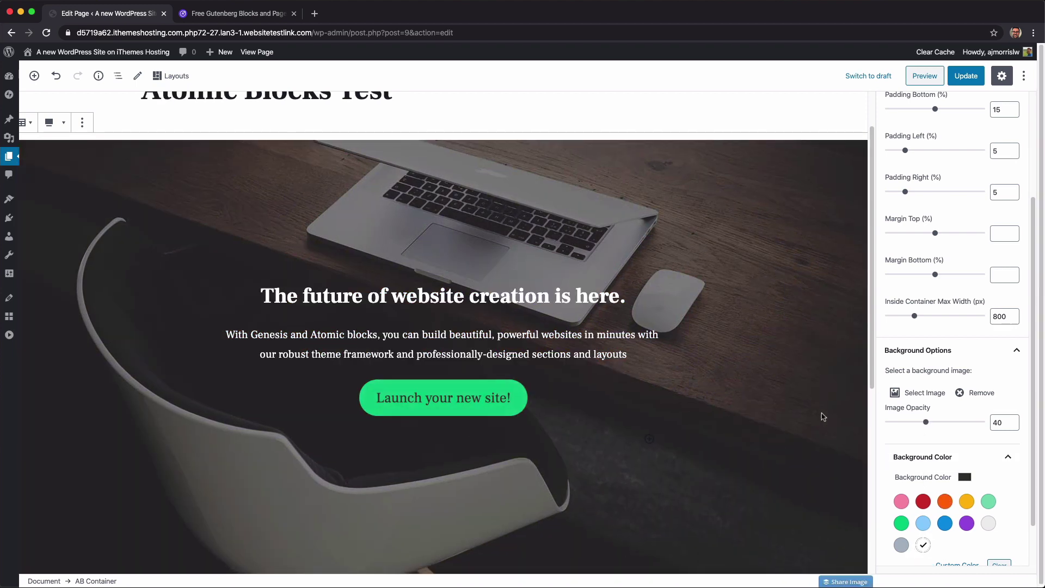
click(932, 460)
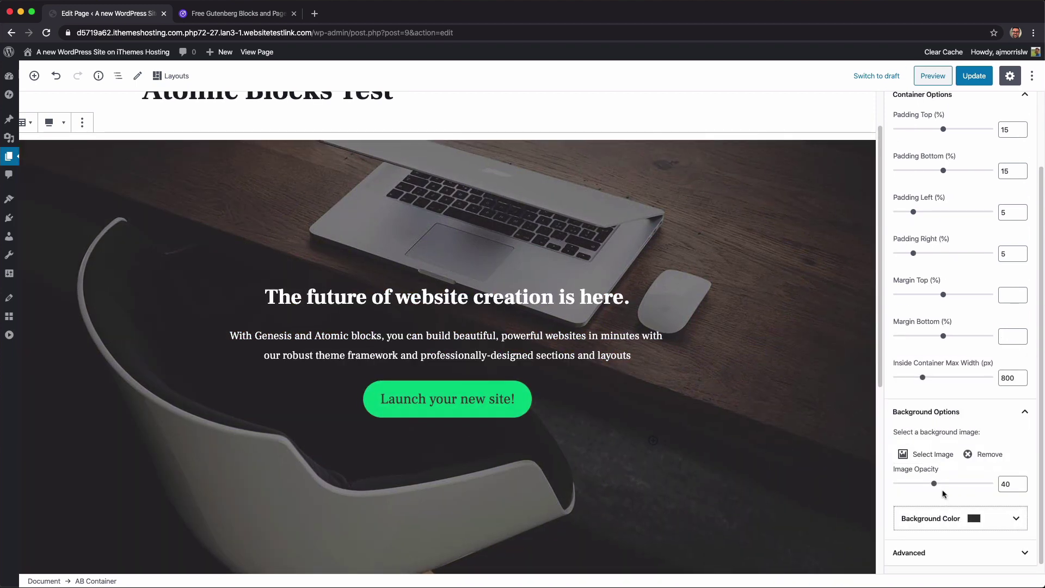
mouse_move(935, 488)
mouse_down()
mouse_move(947, 489)
mouse_move(933, 486)
mouse_up()
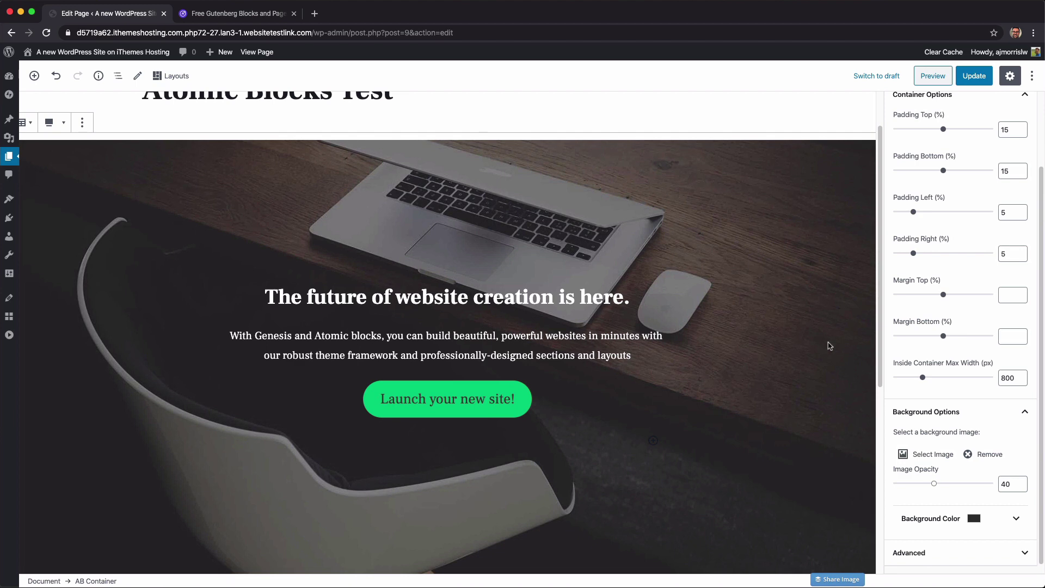
Try center alignment on the hero container and return it to full width.
scroll(912, 348, up, 3)
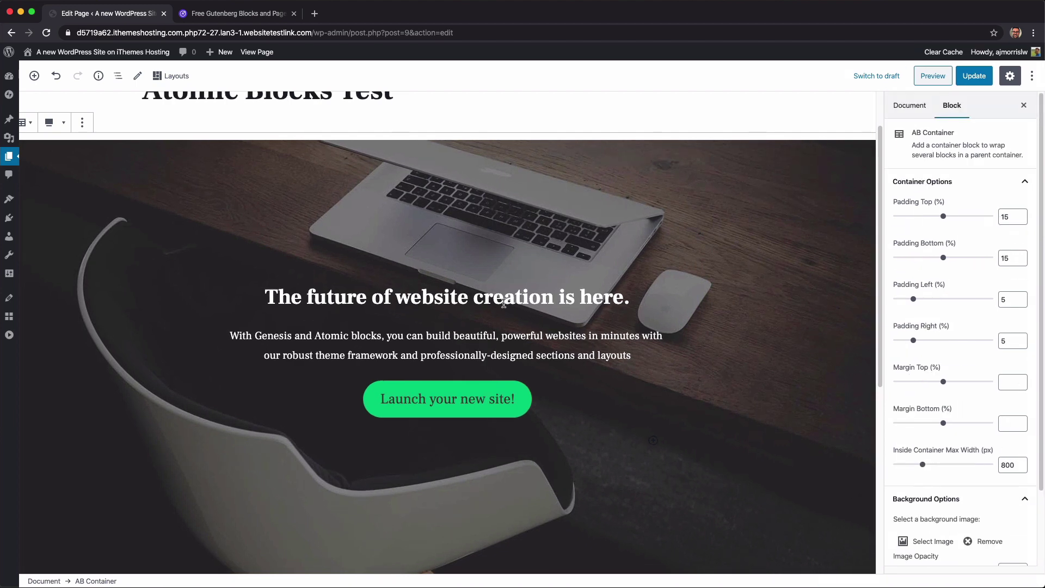
scroll(486, 306, up, 2)
click(49, 184)
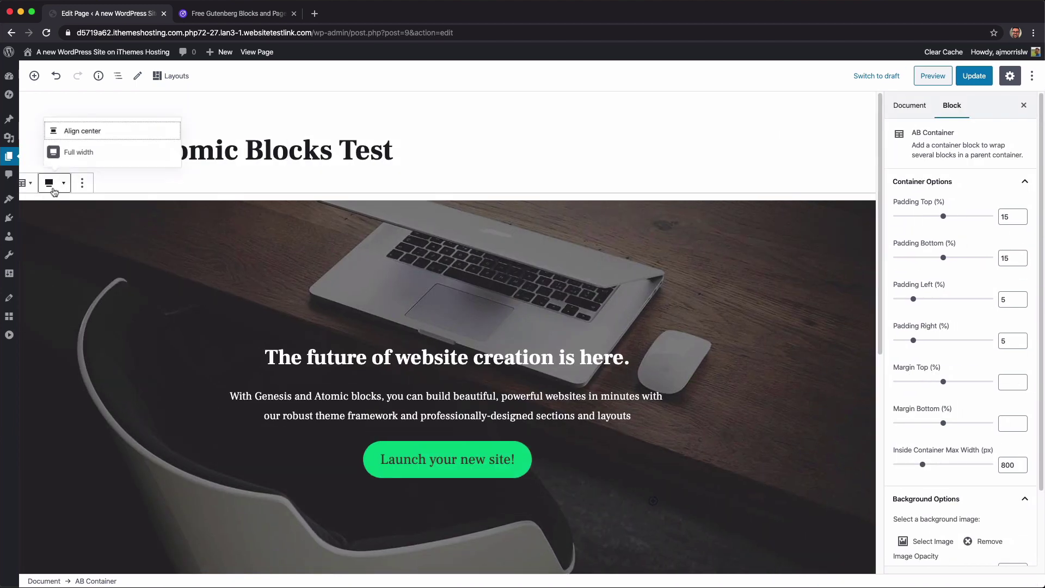
click(79, 139)
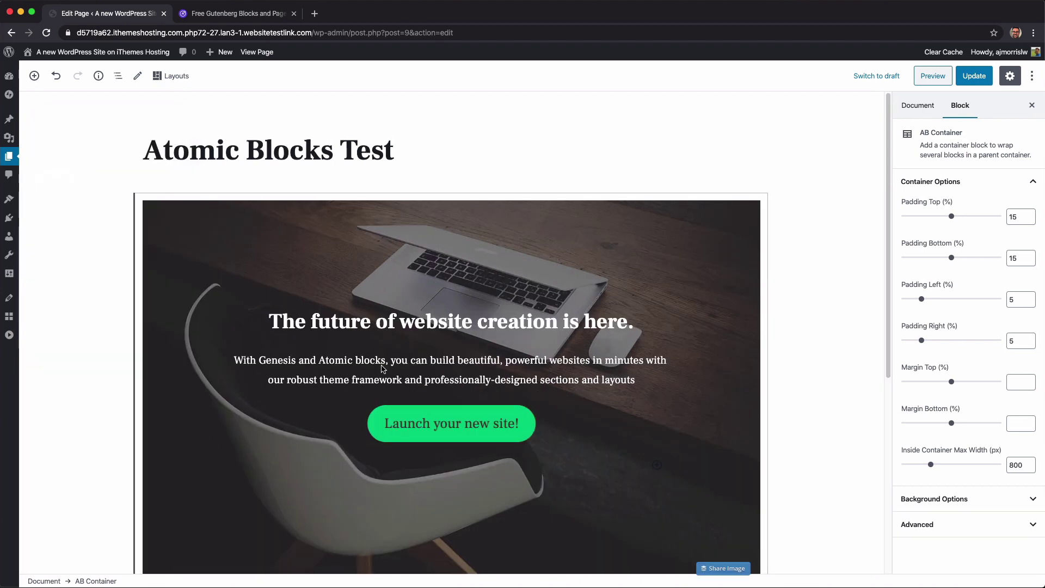
click(174, 196)
click(147, 218)
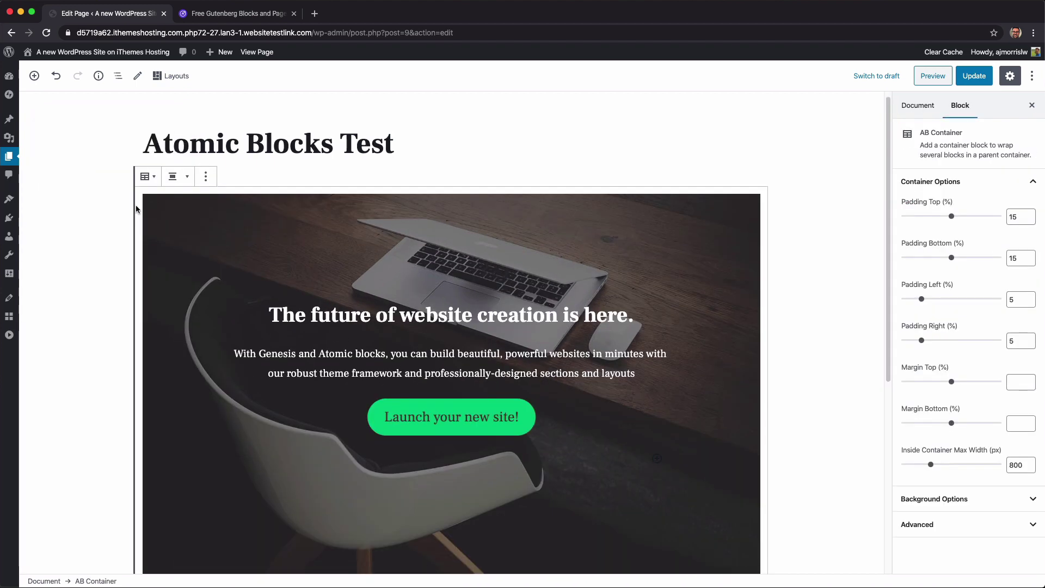
click(177, 180)
click(147, 147)
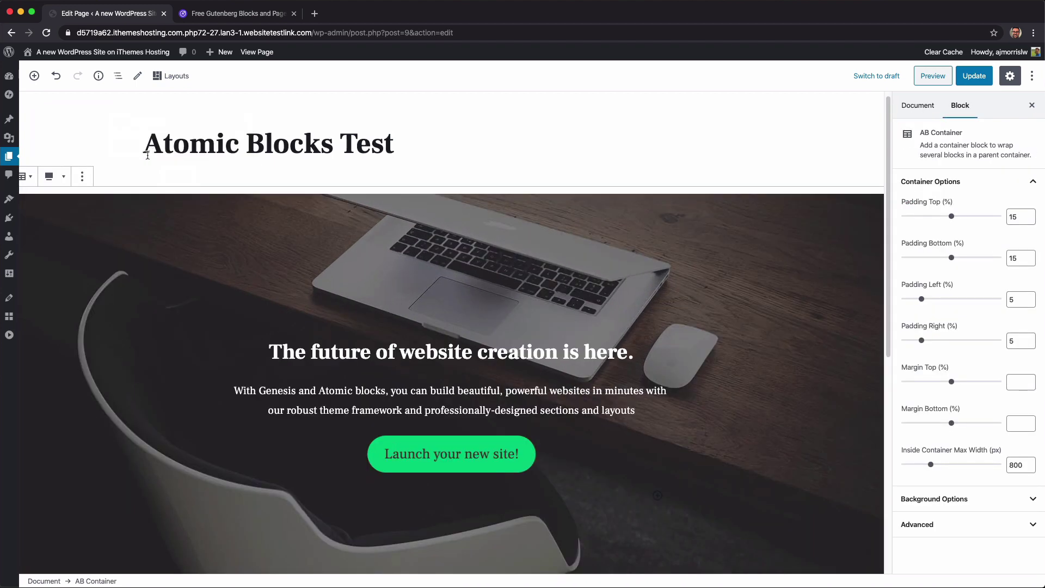
Update the page with the current changes and open the layout selector in a new layouts block below the hero section.
key(super+s)
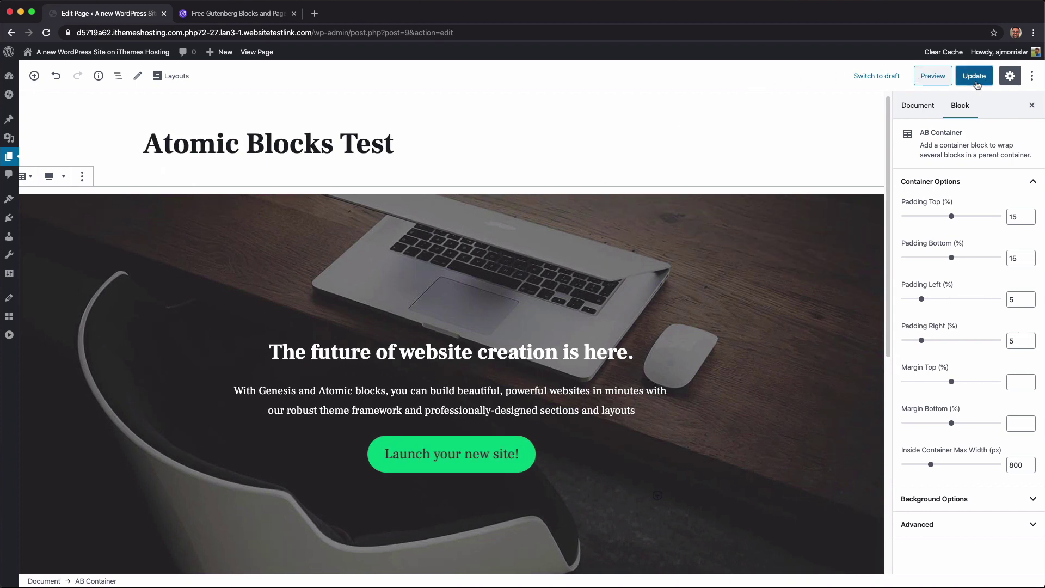
scroll(343, 359, down, 6)
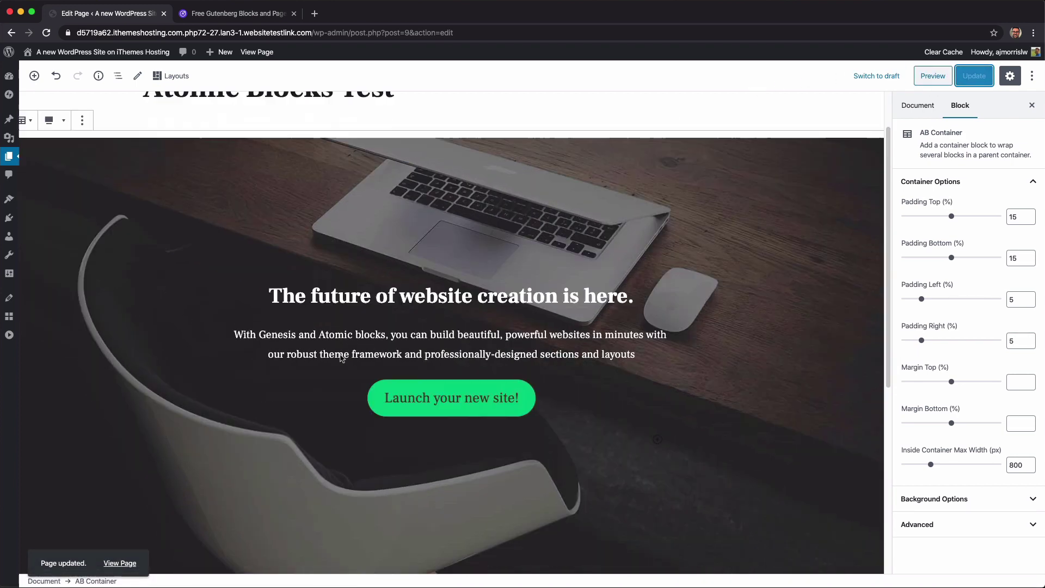
click(177, 77)
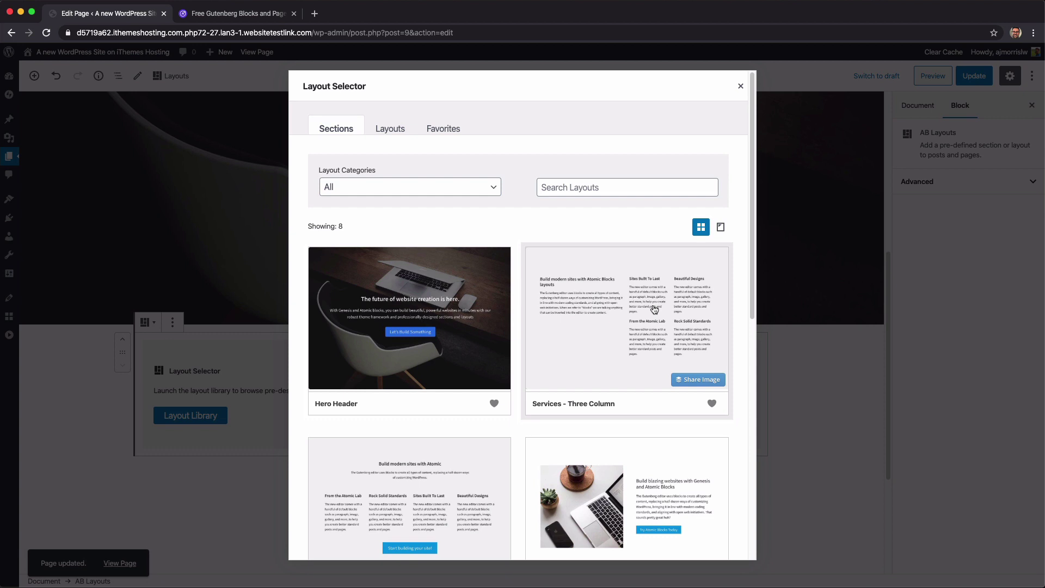
Examine the predesigned sections in the layout selector, from Hero Header through Contact Info and Map.
scroll(653, 308, down, 5)
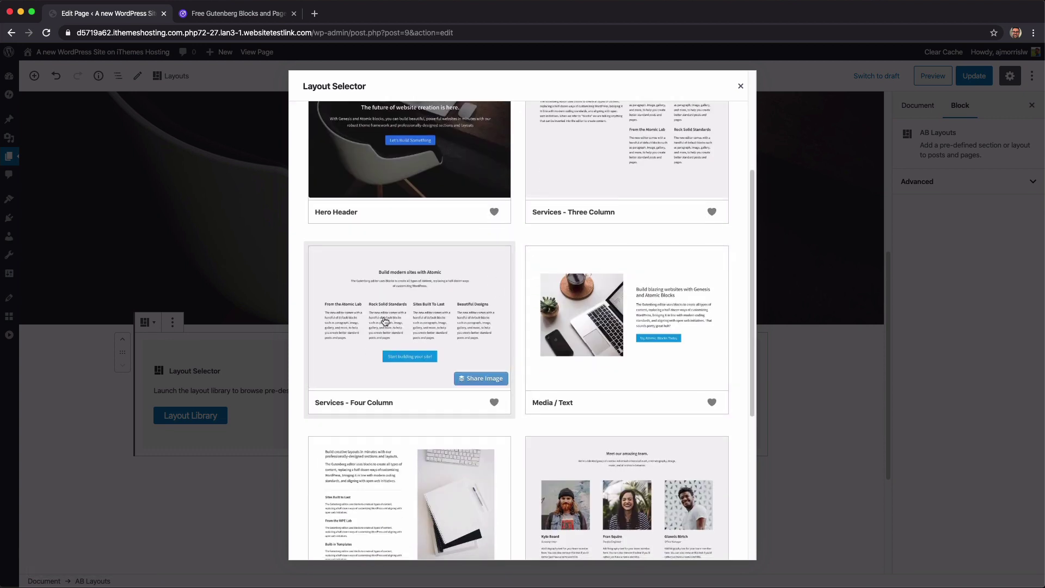
scroll(385, 321, down, 5)
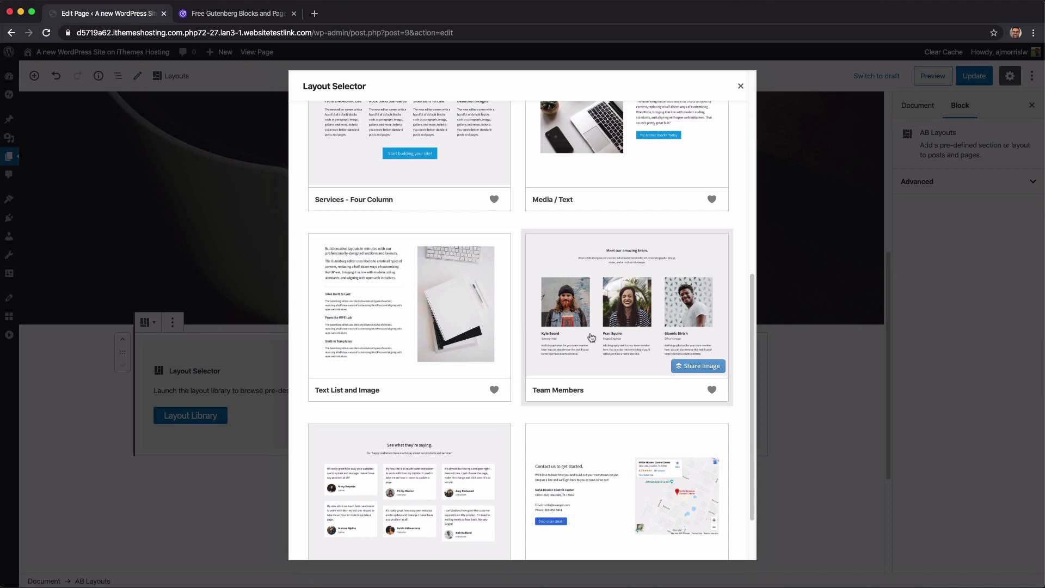
scroll(589, 338, down, 1)
scroll(586, 337, down, 1)
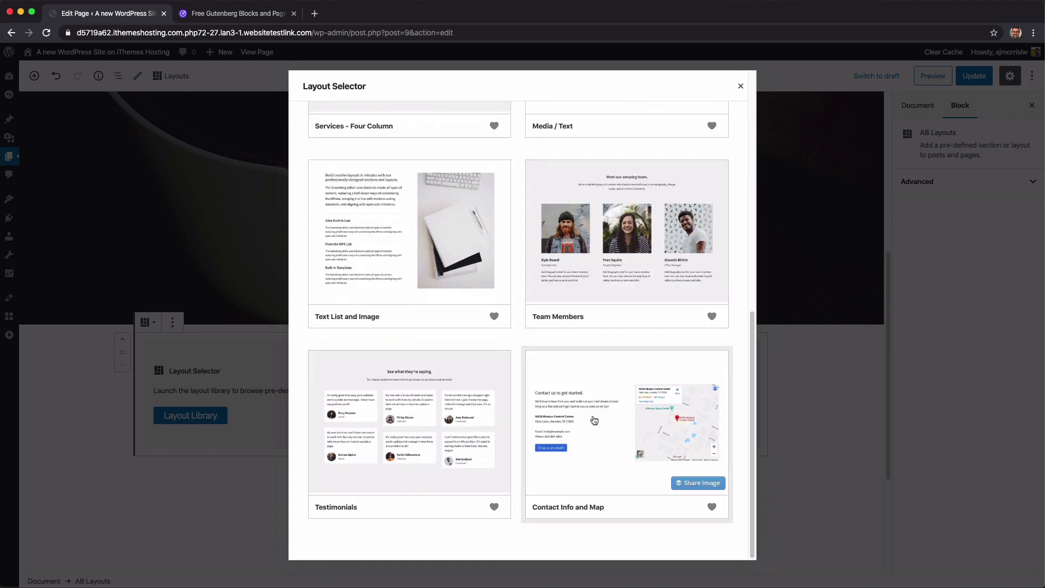
scroll(594, 420, up, 10)
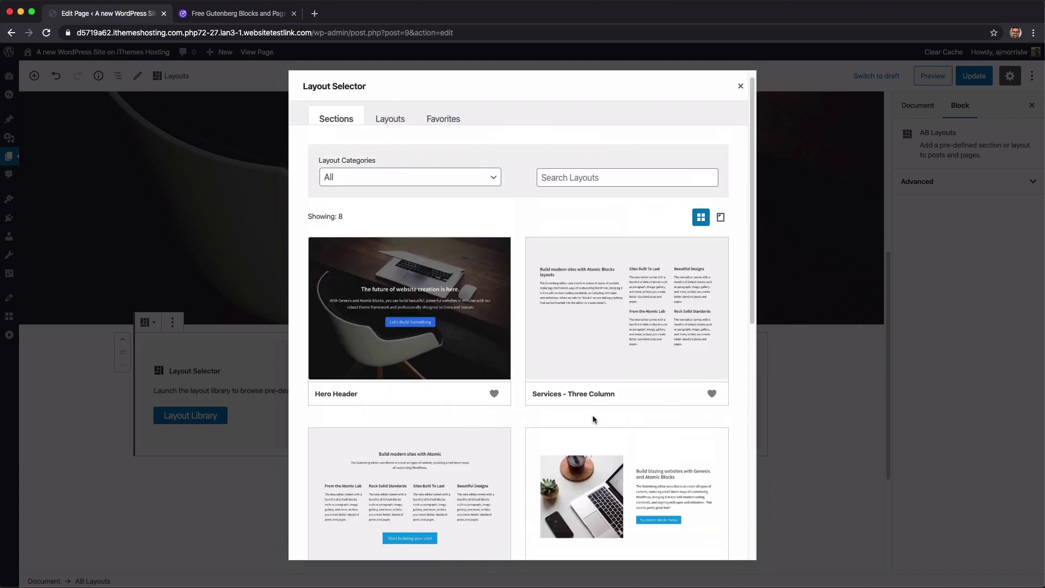
scroll(594, 420, up, 1)
scroll(593, 419, down, 10)
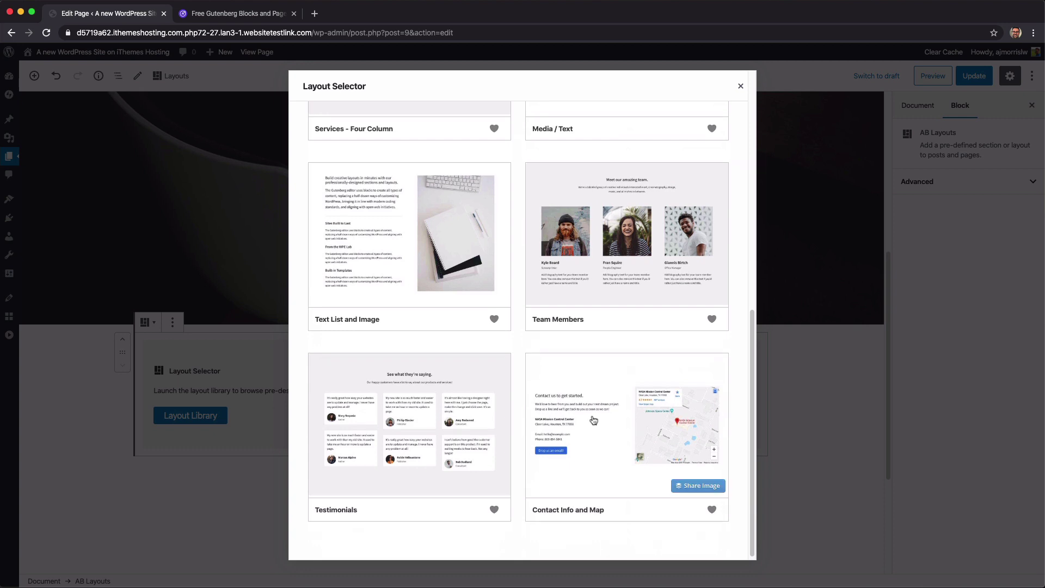
scroll(593, 419, up, 4)
scroll(593, 419, up, 6)
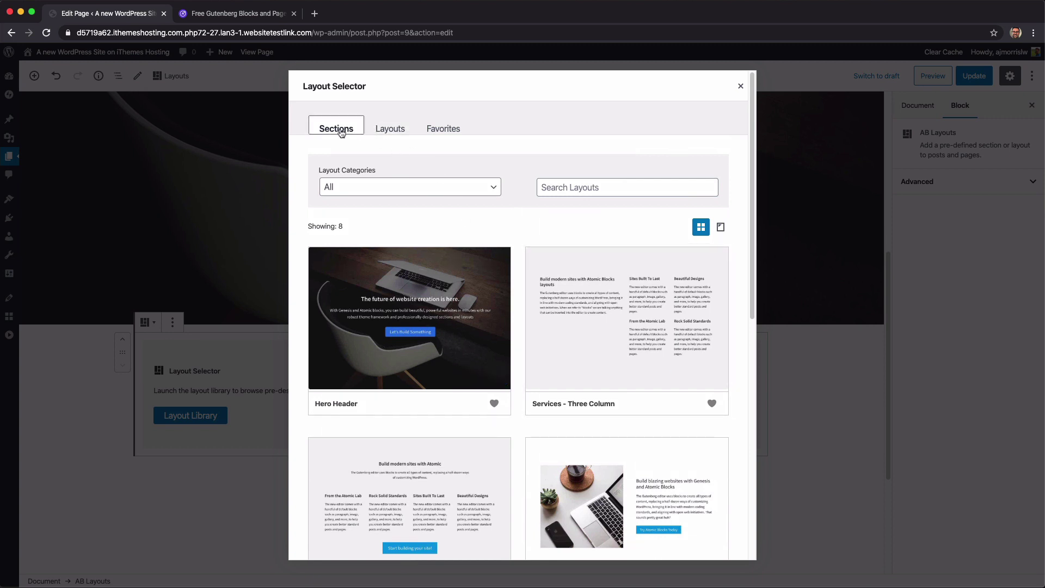
Examine the full-page layouts Business, Product Launch, Profile and Freelancer in the layout selector.
click(396, 133)
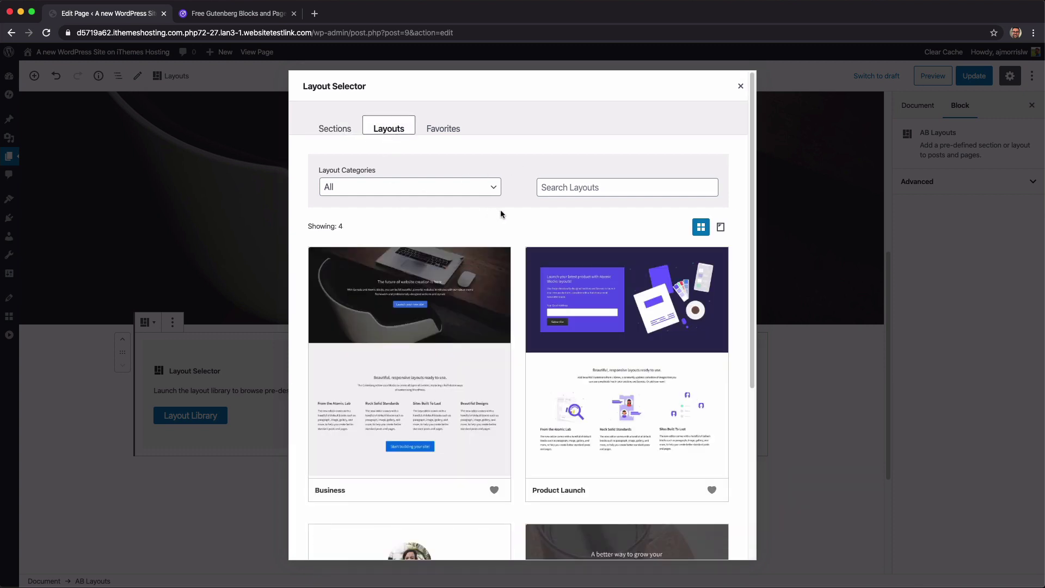
scroll(500, 210, down, 4)
scroll(501, 211, up, 2)
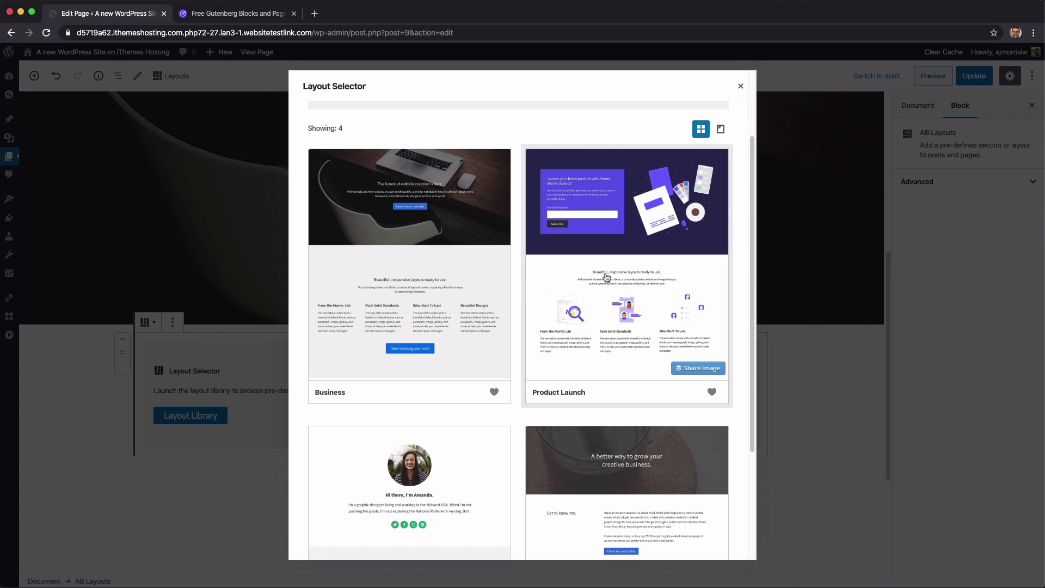
scroll(606, 277, down, 3)
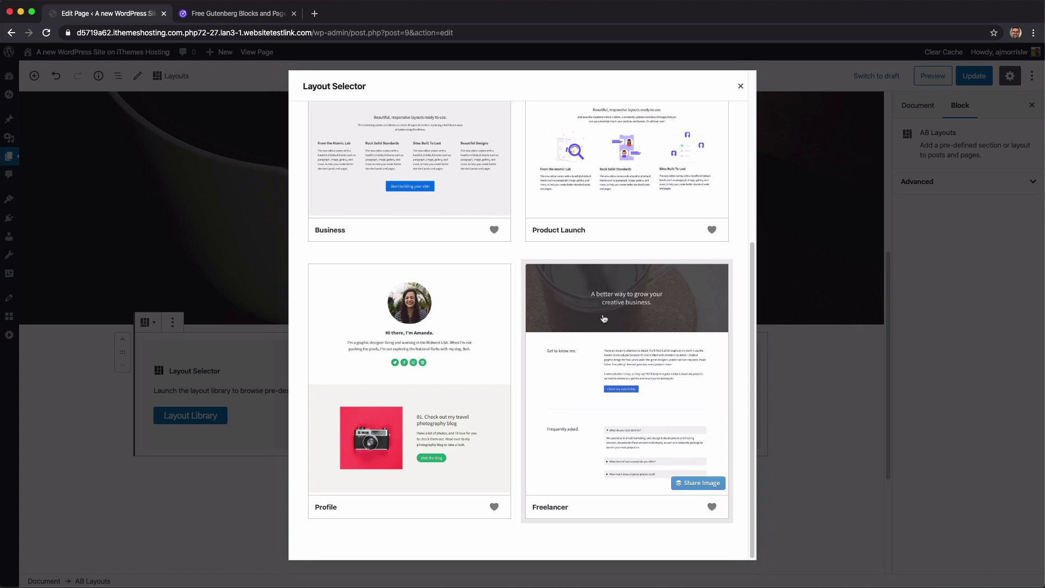
Mark the Business and Product Launch layouts as favorites and check the favorites list.
scroll(546, 360, up, 1)
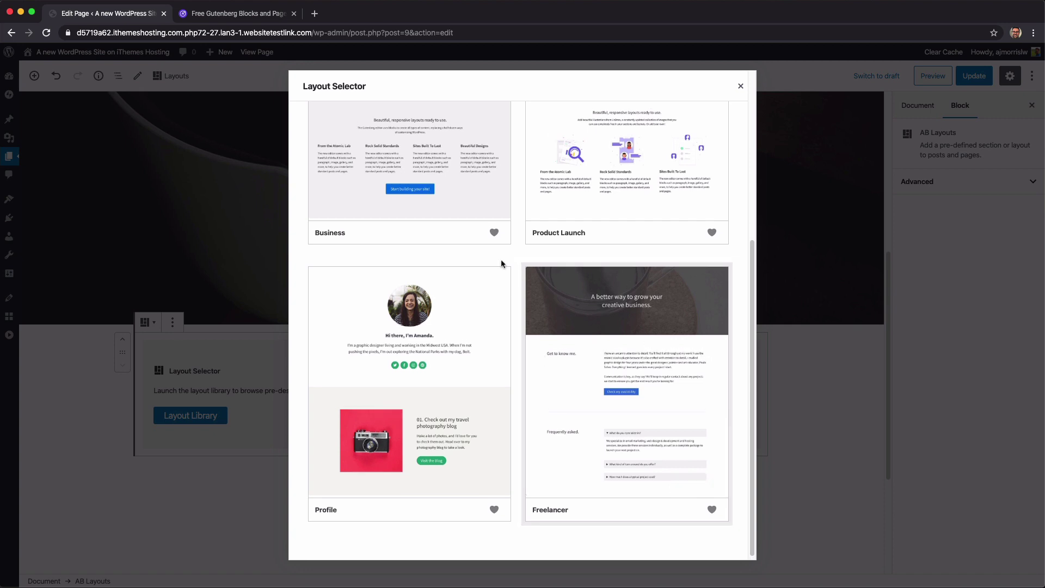
click(494, 234)
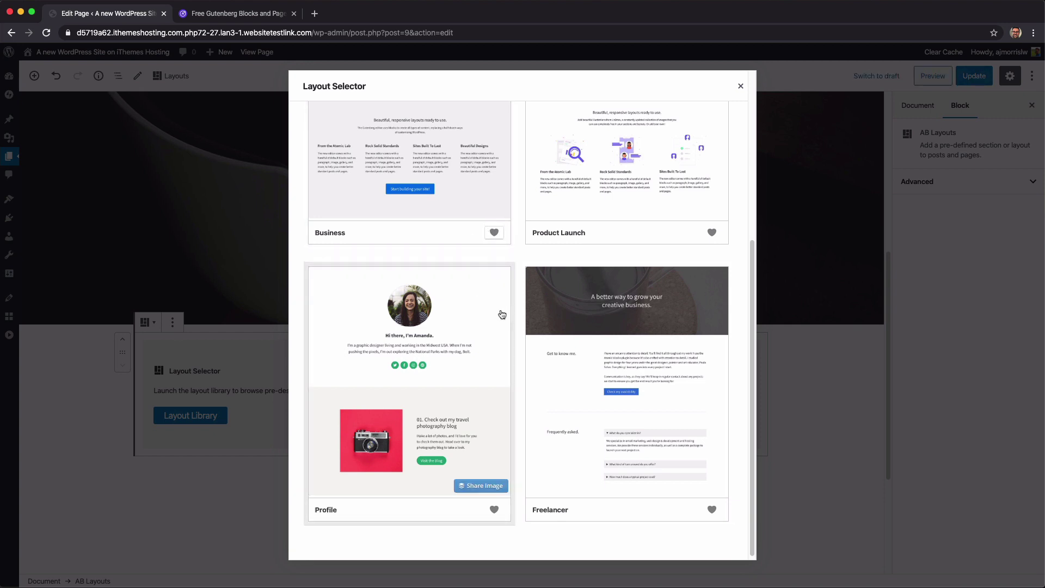
click(716, 235)
scroll(466, 282, up, 5)
click(449, 127)
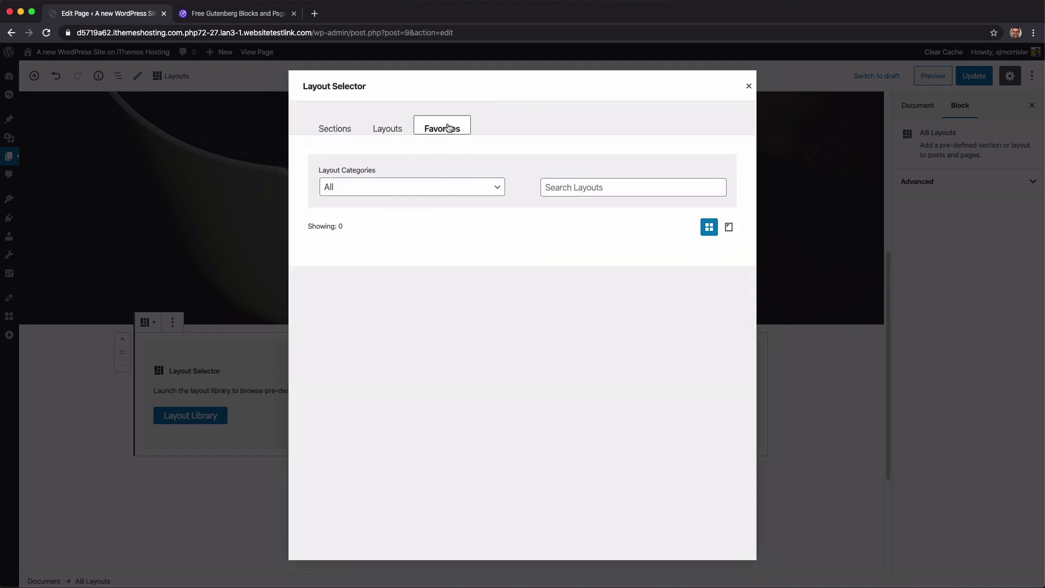
click(387, 136)
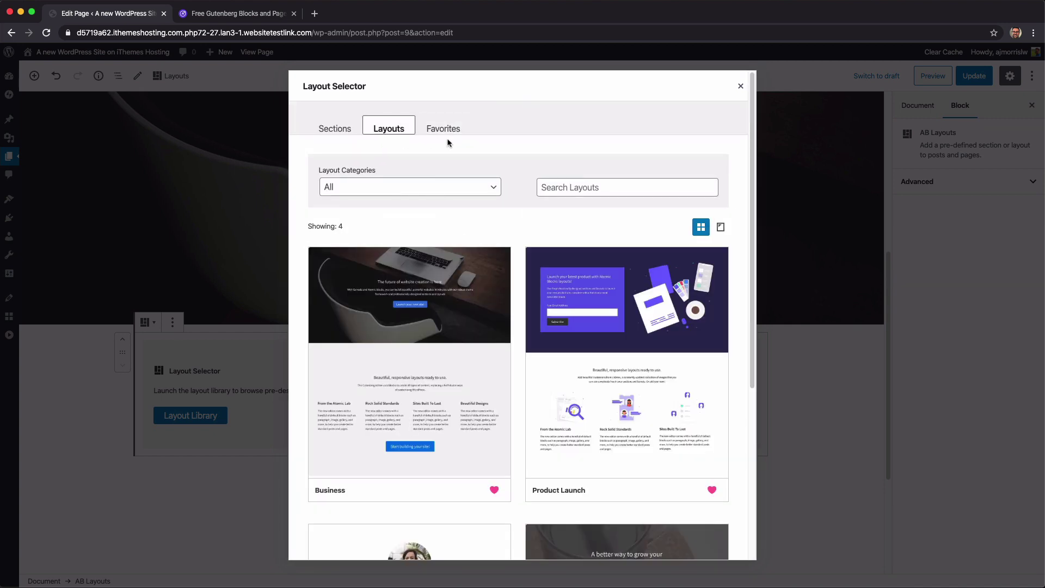
Compare the sections, layouts and favorites in the Layout Selector, and insert the Product Launch layout into the page.
click(436, 135)
click(383, 134)
click(322, 136)
click(384, 132)
click(440, 133)
click(397, 132)
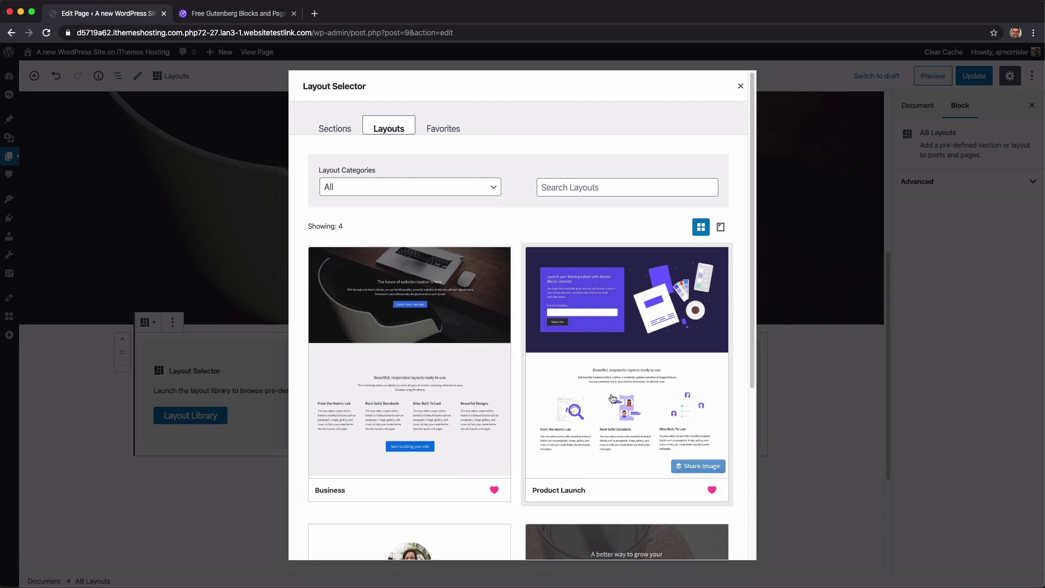
click(604, 363)
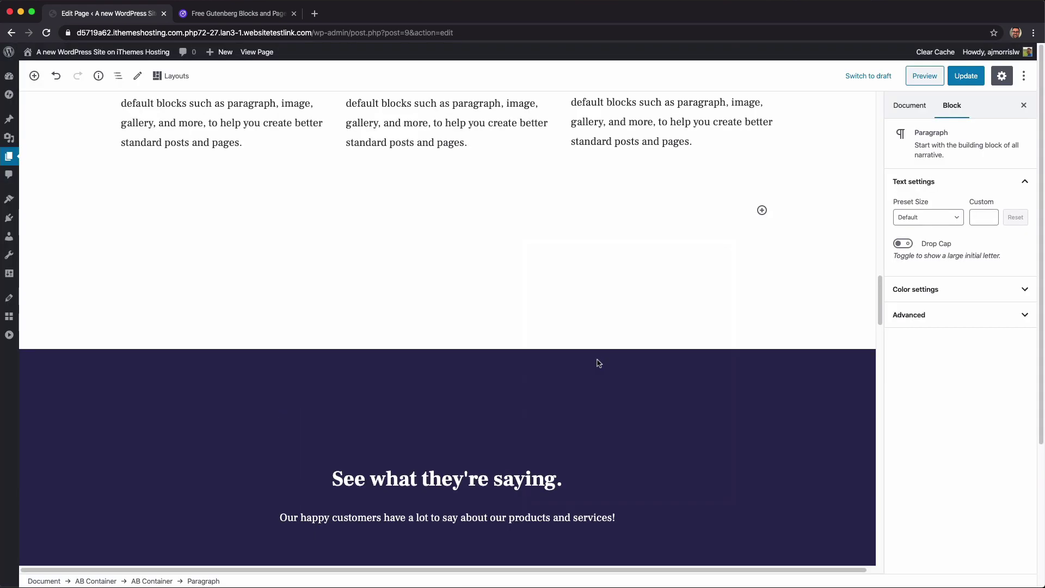
Remove the container block with the laptop background and the heading "The future of website creation is here.".
scroll(589, 378, up, 20)
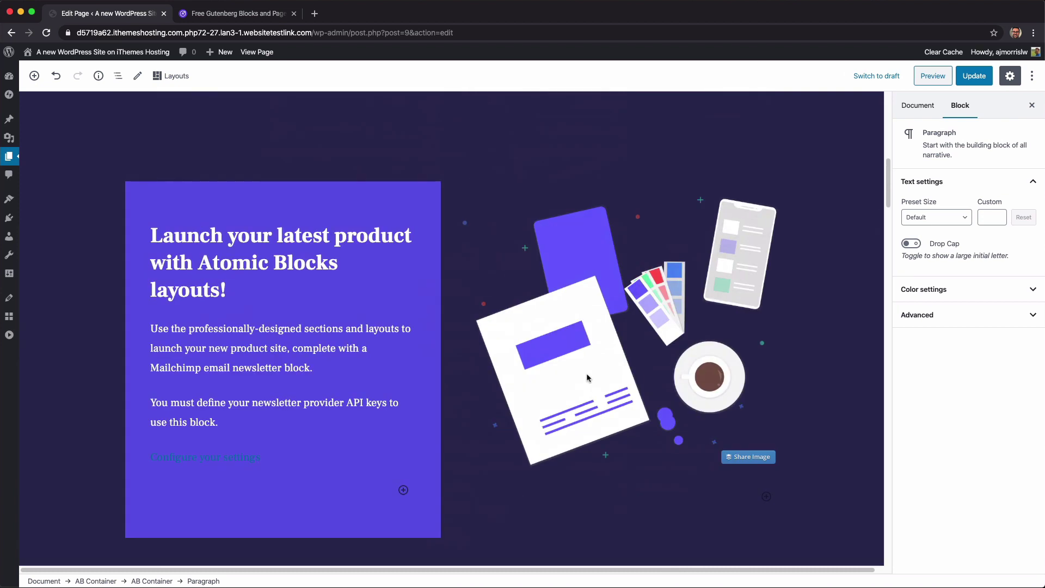
scroll(471, 368, up, 2)
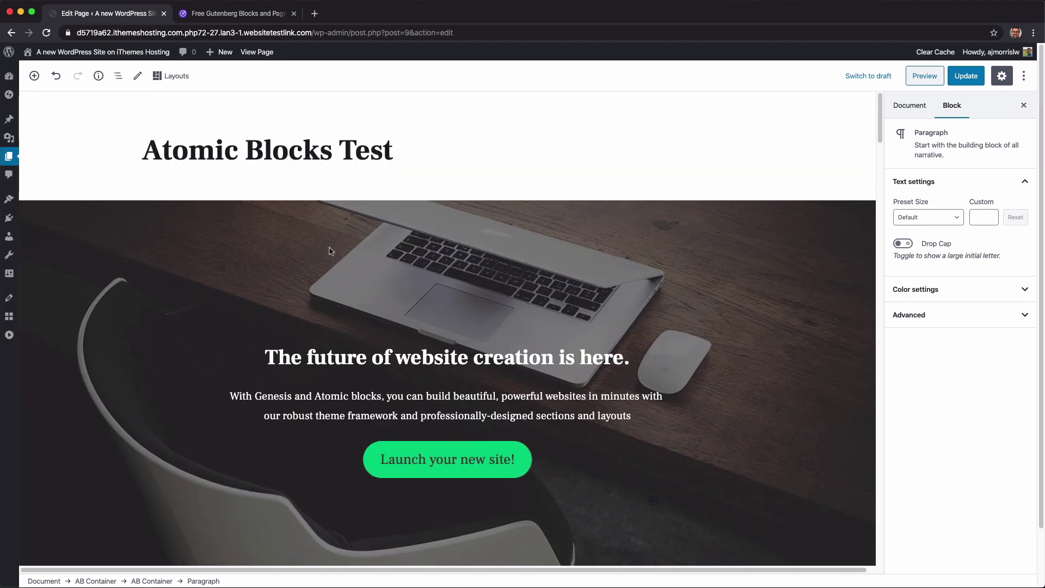
scroll(335, 248, down, 10)
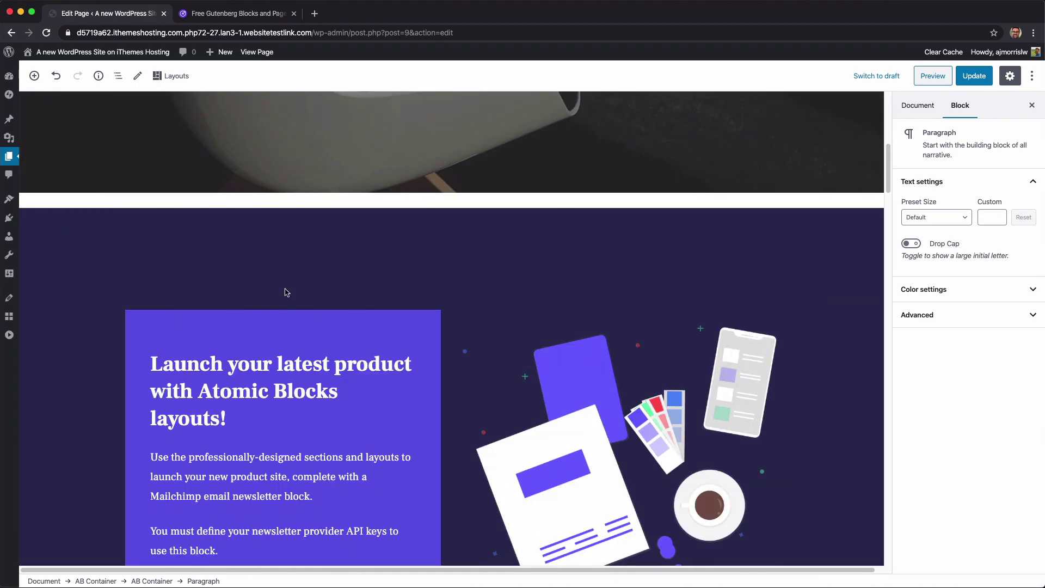
scroll(284, 292, up, 10)
click(76, 257)
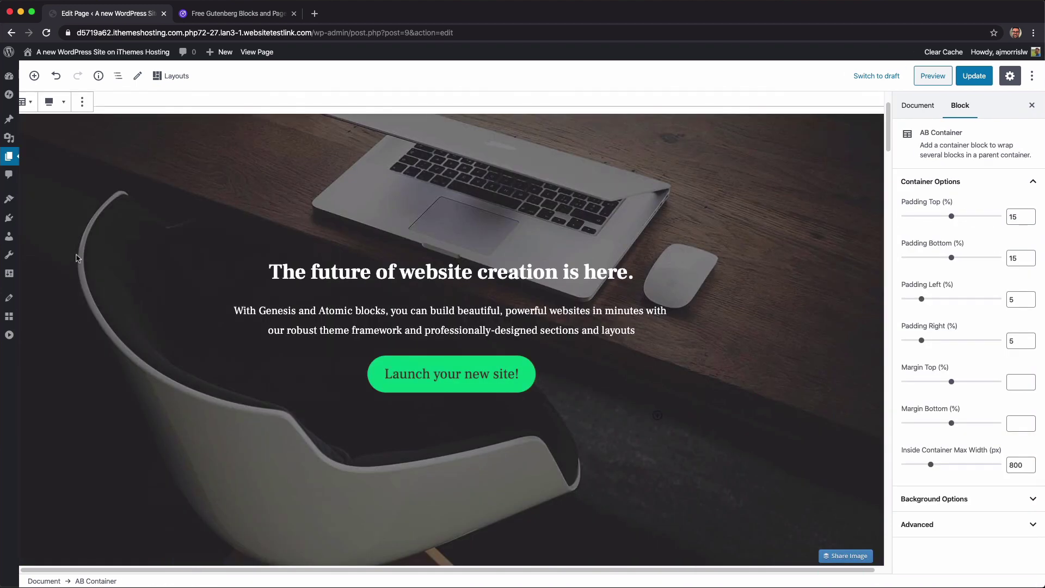
click(82, 102)
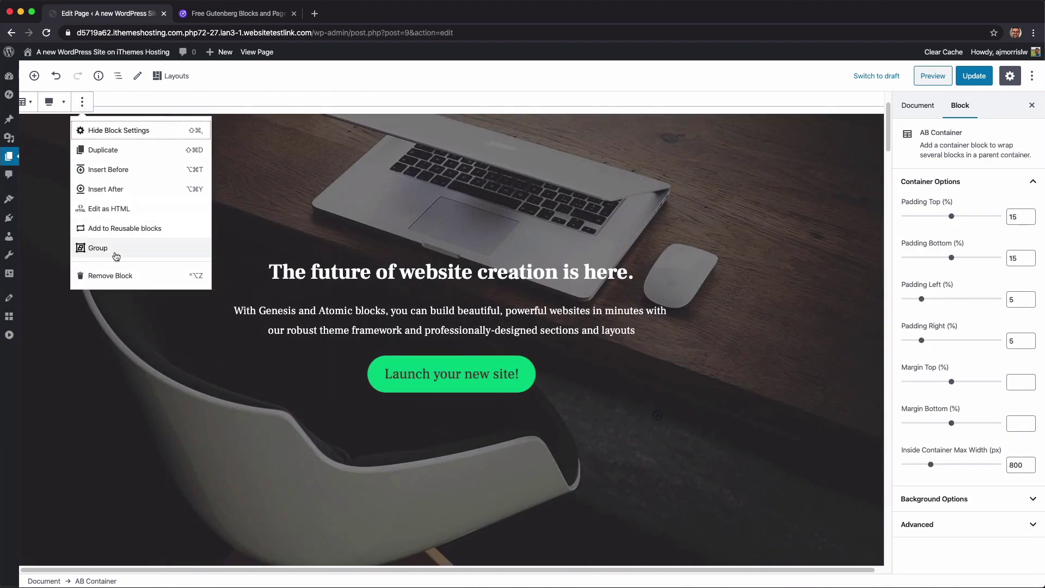
click(118, 284)
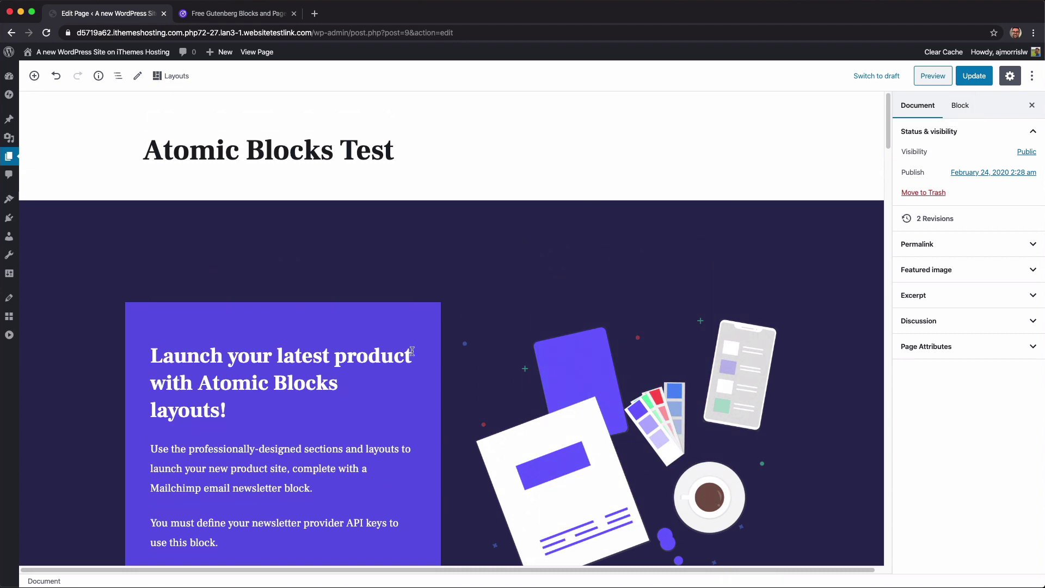
Examine the page template choices in the document's page attributes and look over the inserted Product Launch layout.
click(925, 114)
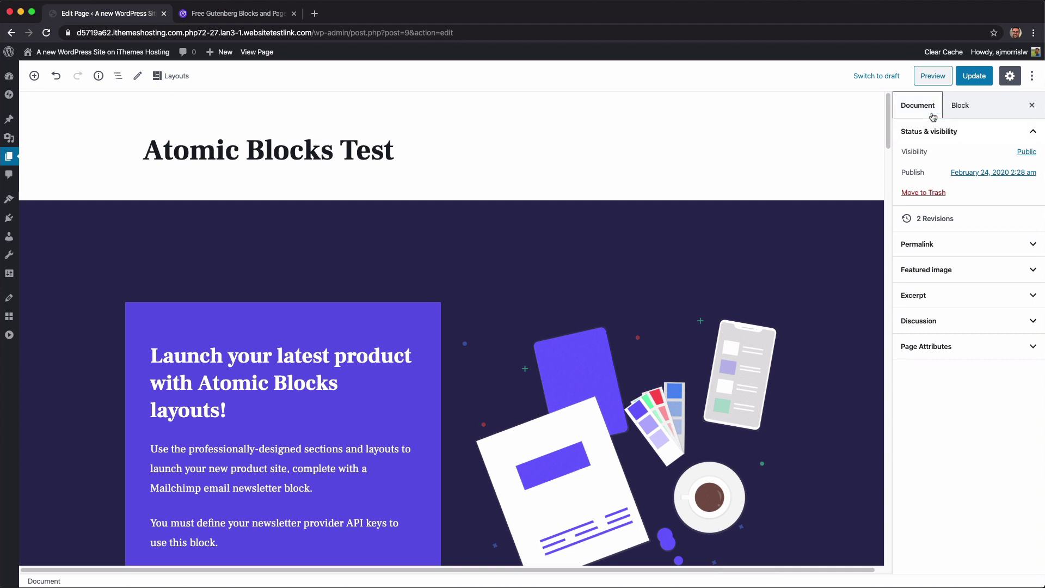
click(963, 114)
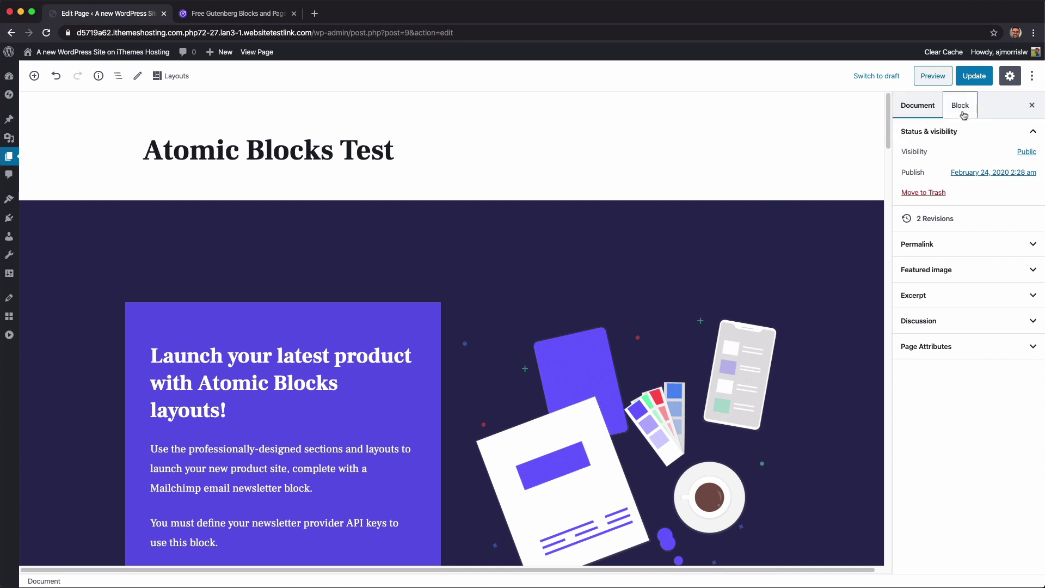
click(932, 112)
click(936, 350)
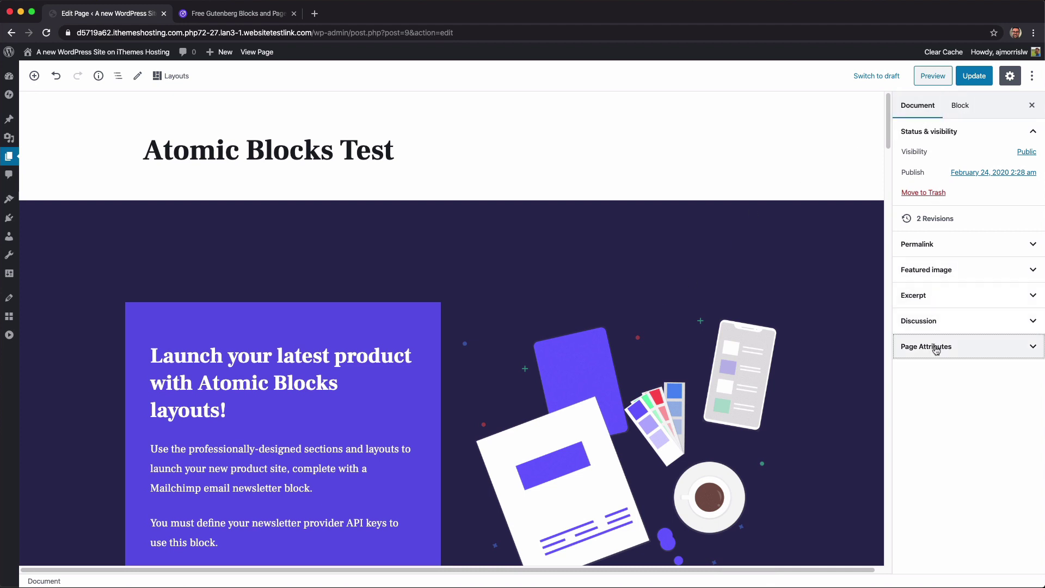
click(918, 383)
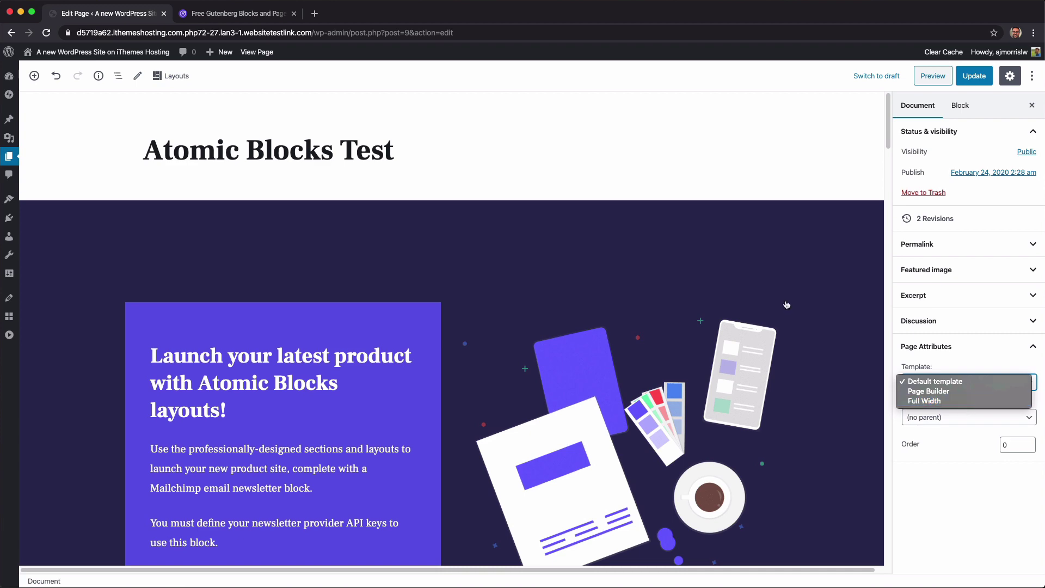
click(566, 185)
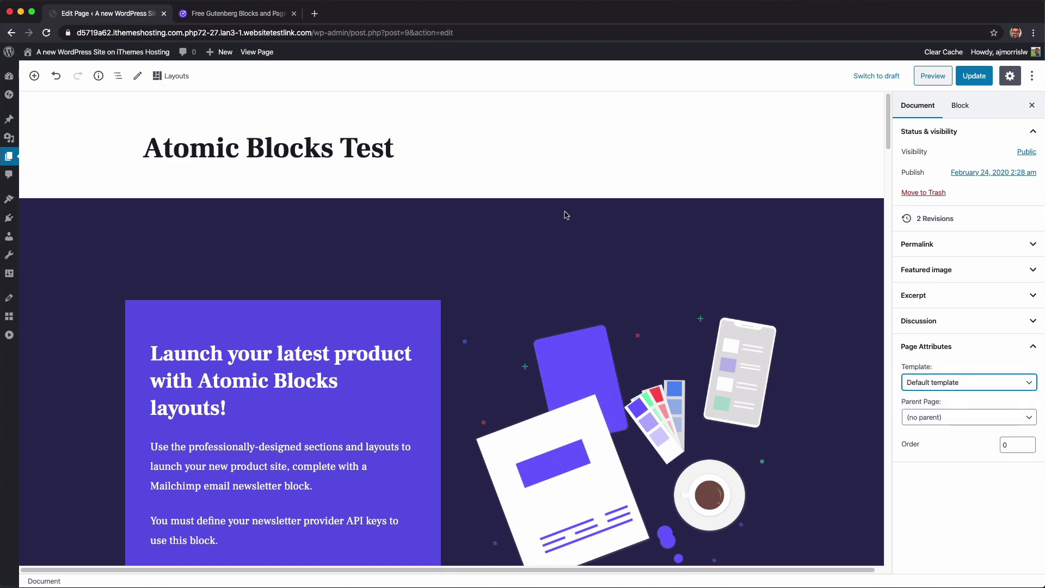
scroll(566, 210, down, 10)
scroll(565, 215, down, 15)
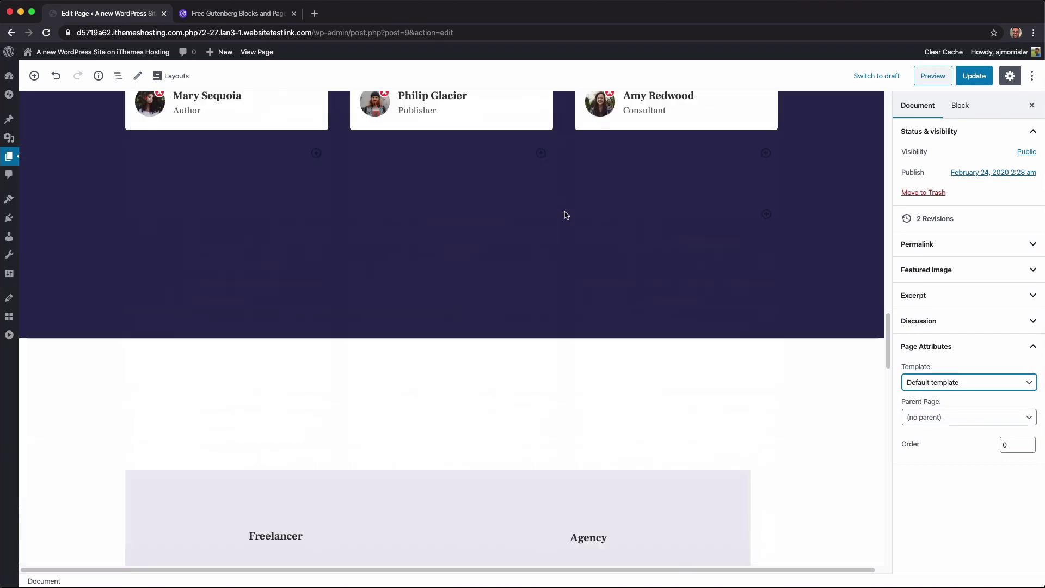
scroll(565, 215, up, 20)
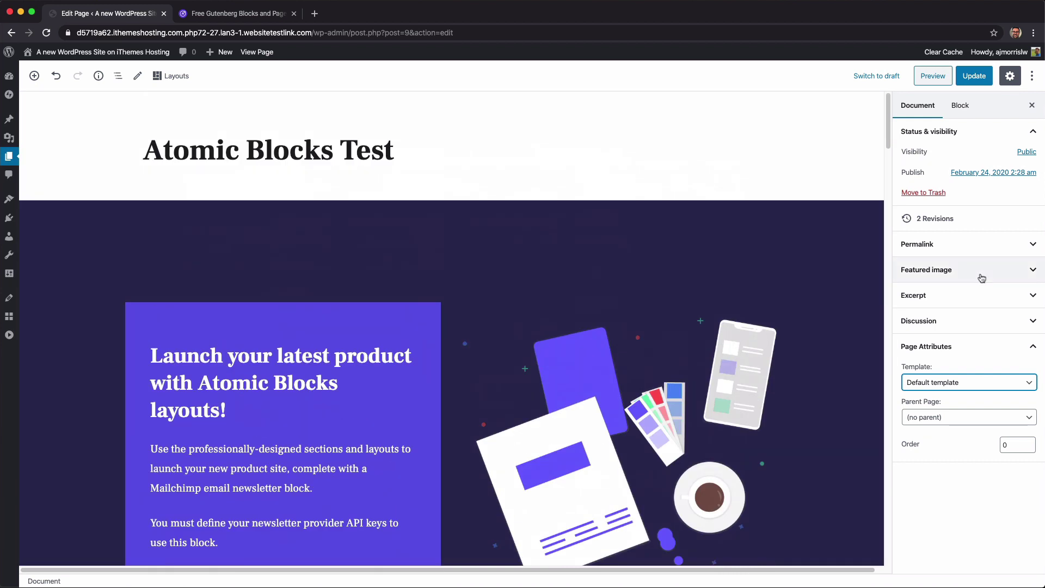
Expand the page's Discussion, Excerpt, Featured image and Permalink settings to examine what each offers.
click(996, 353)
click(984, 323)
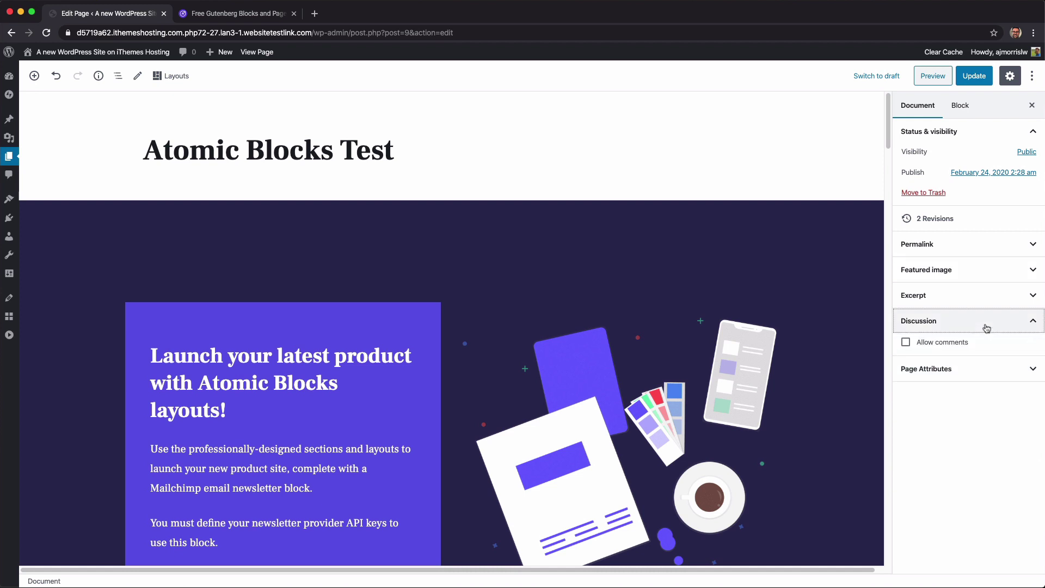
click(975, 297)
click(974, 269)
click(970, 252)
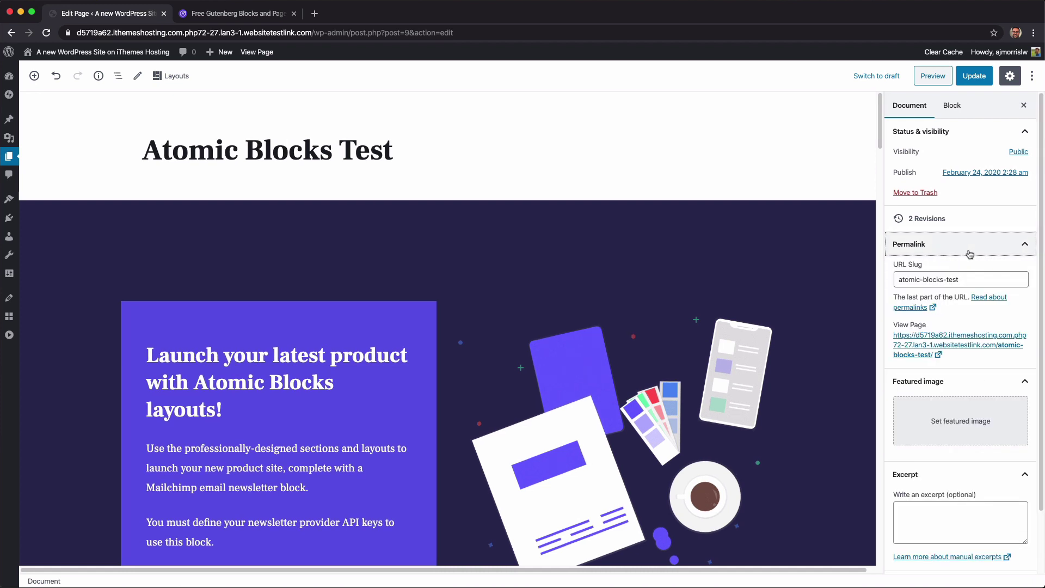
scroll(975, 295, down, 3)
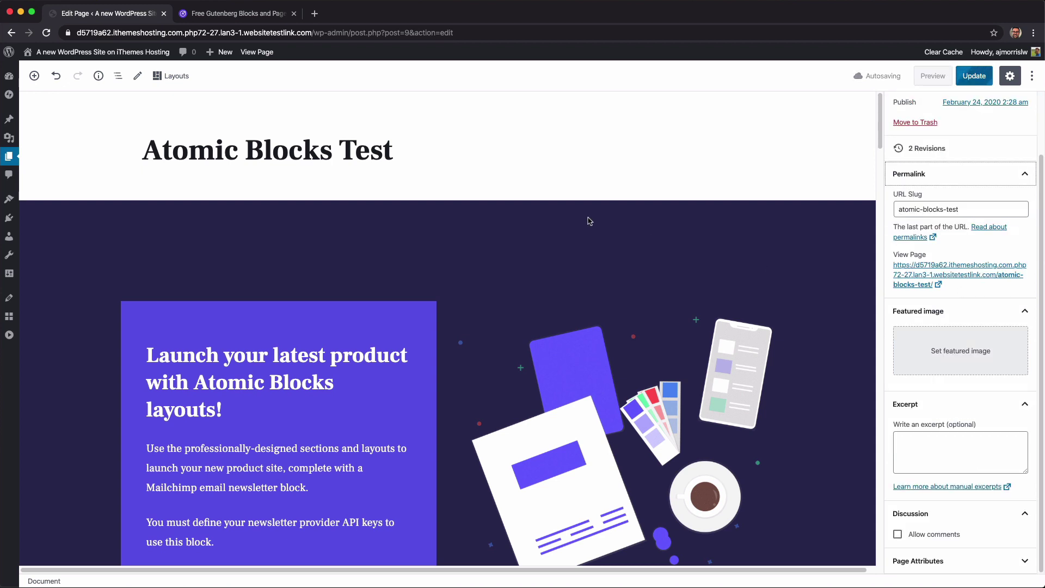
Highlight the page title, and collapse the Permalink, Featured image, Excerpt and Discussion settings.
drag(140, 153, 506, 140)
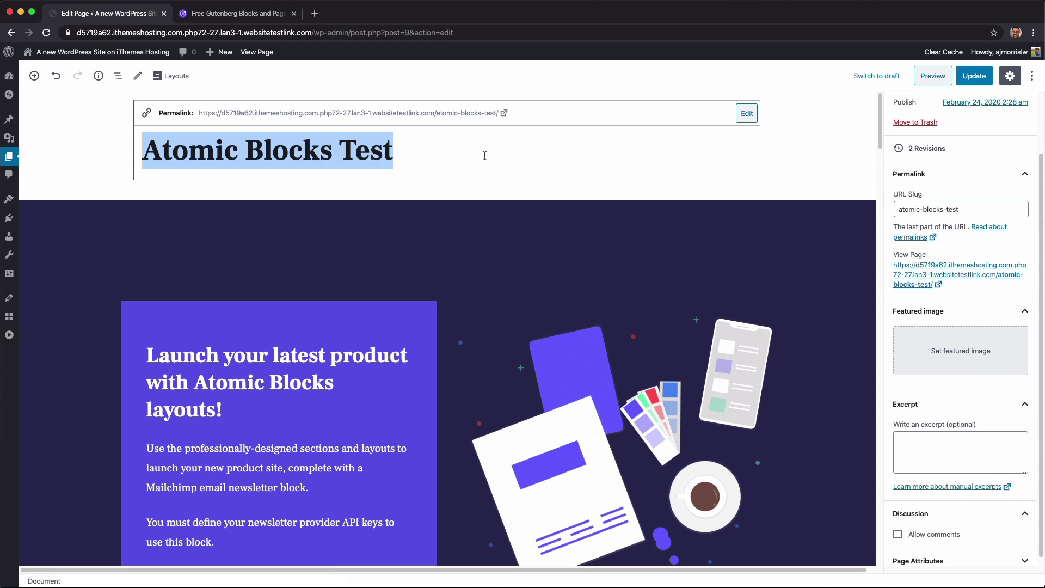
click(960, 192)
click(948, 270)
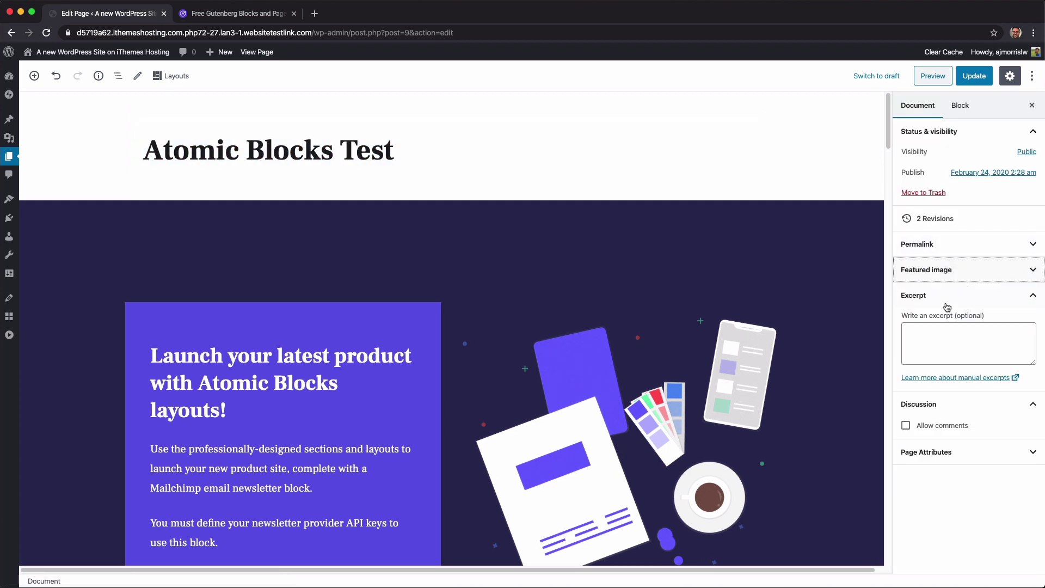
click(948, 300)
click(952, 321)
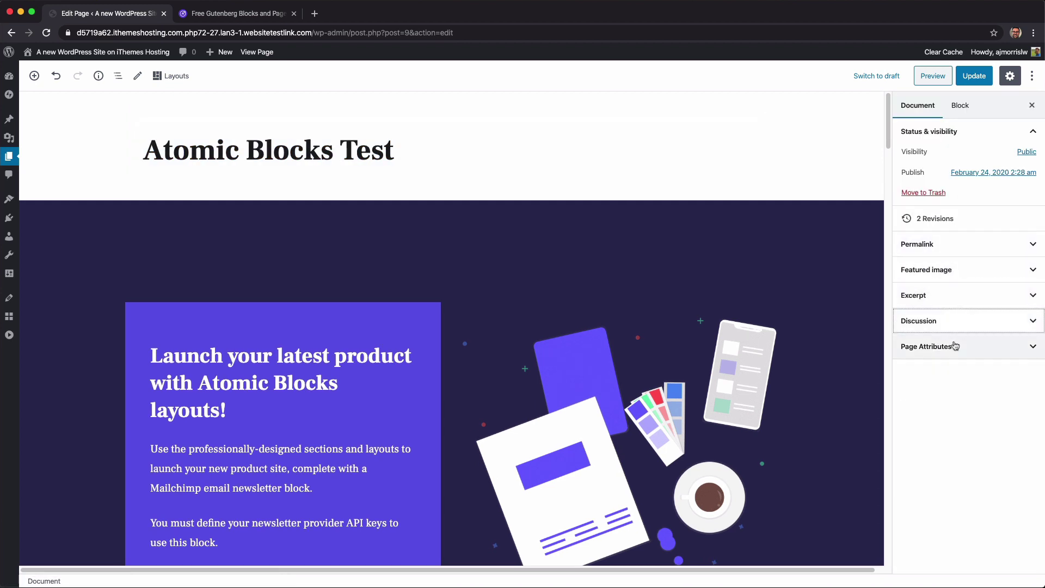
click(956, 347)
click(939, 347)
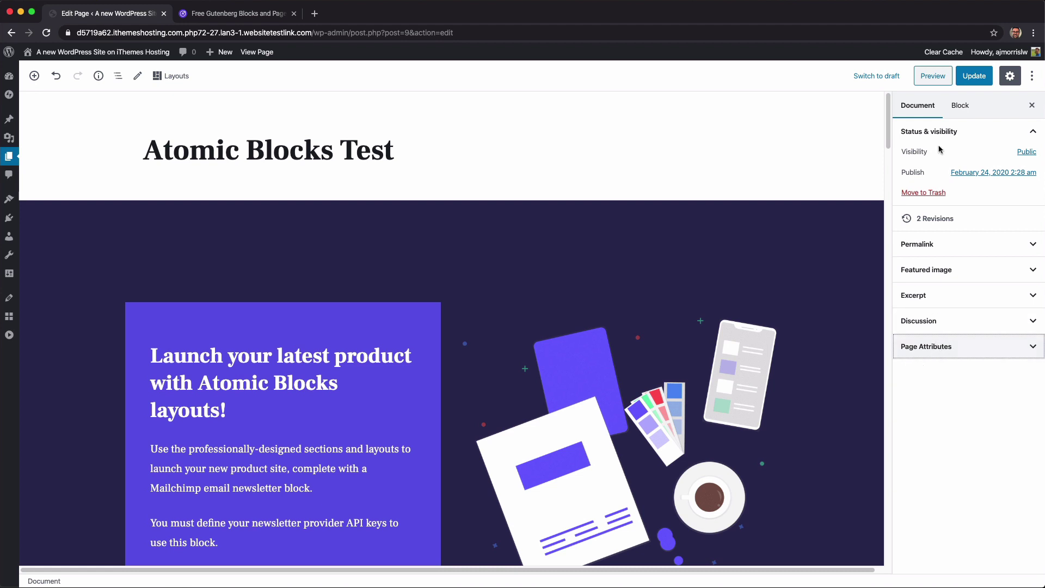
Update the page and view its published version down to the testimonials and pricing sections.
click(974, 76)
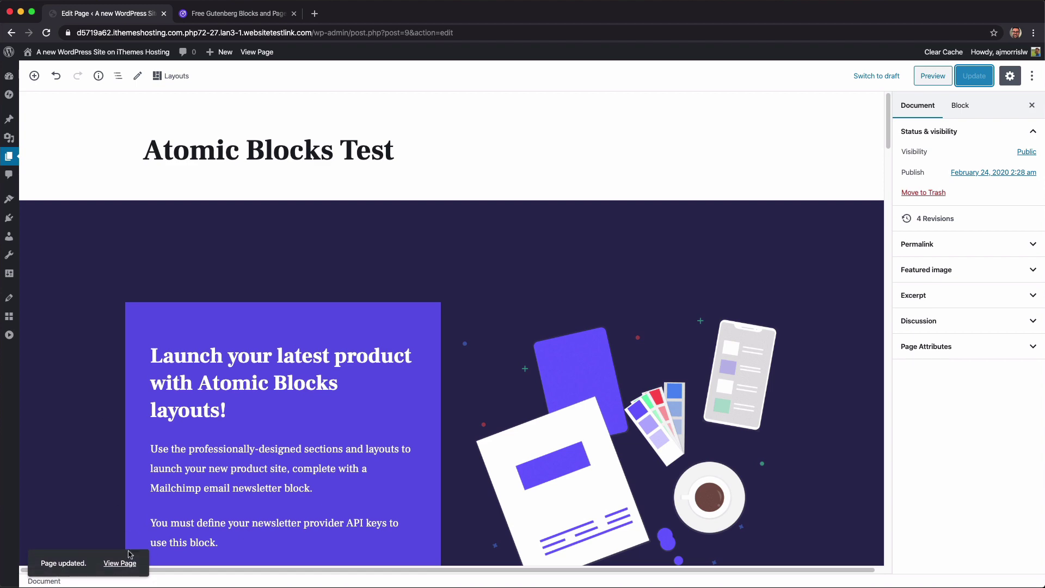
click(128, 563)
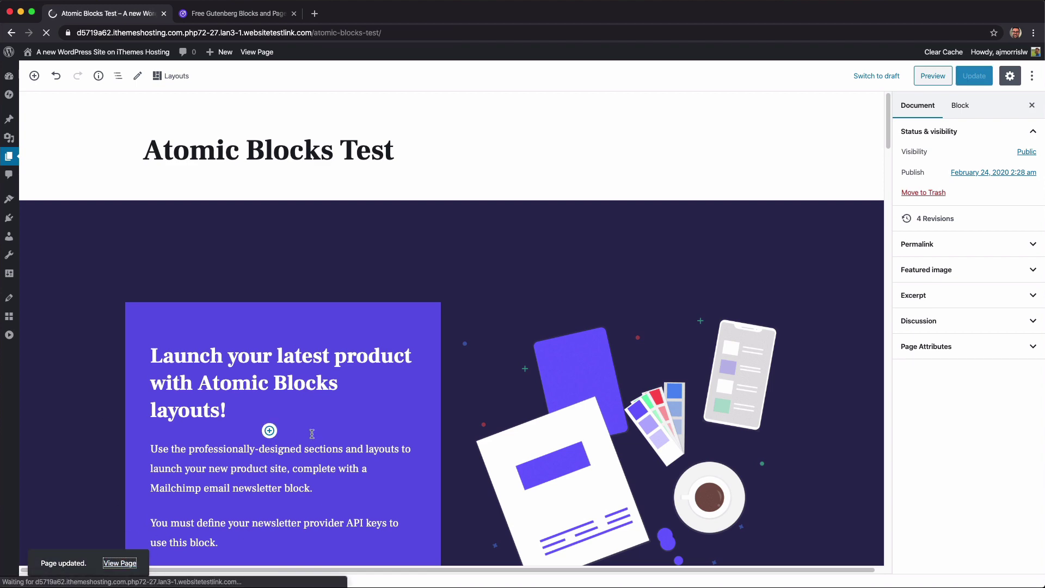
scroll(536, 334, down, 20)
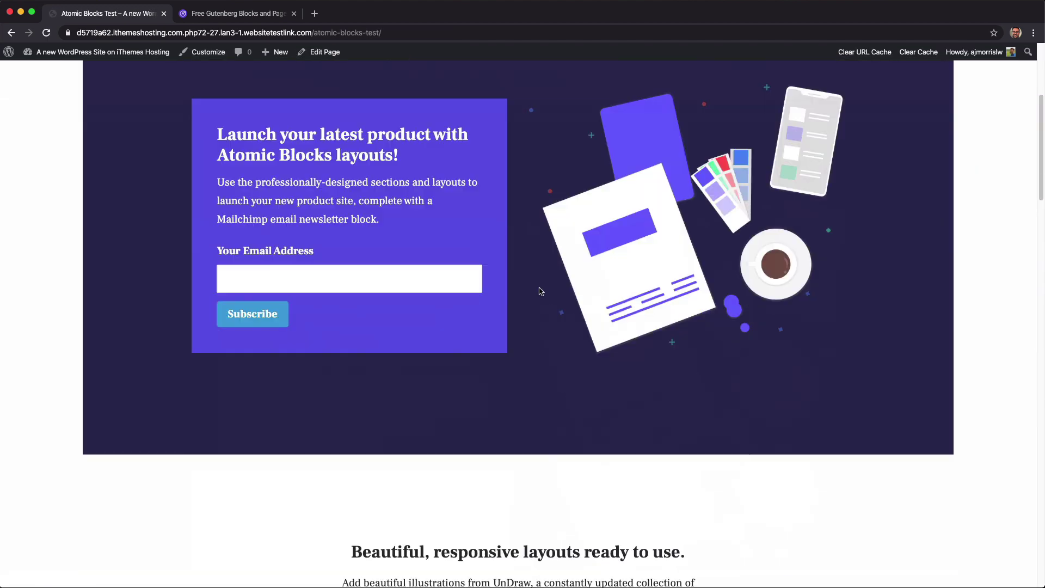
scroll(540, 292, down, 2)
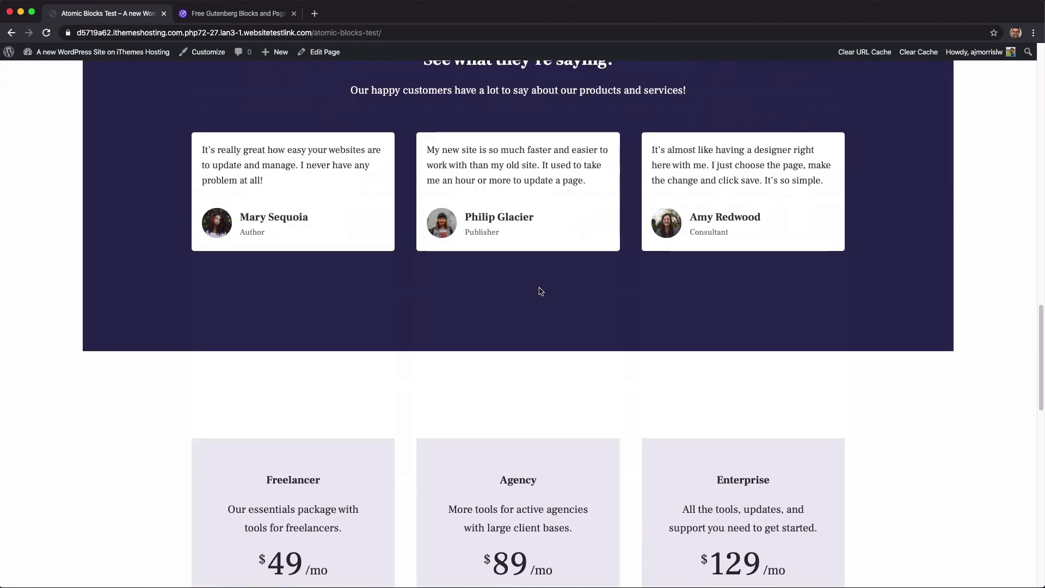
Reopen the page for editing, set its template to Full Width and update it.
click(341, 56)
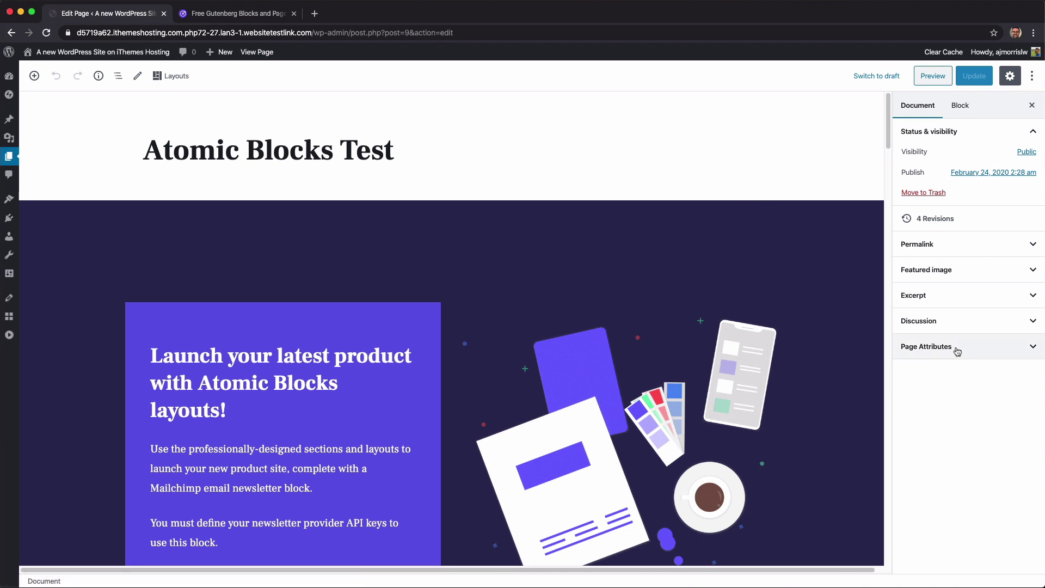
click(928, 347)
click(943, 382)
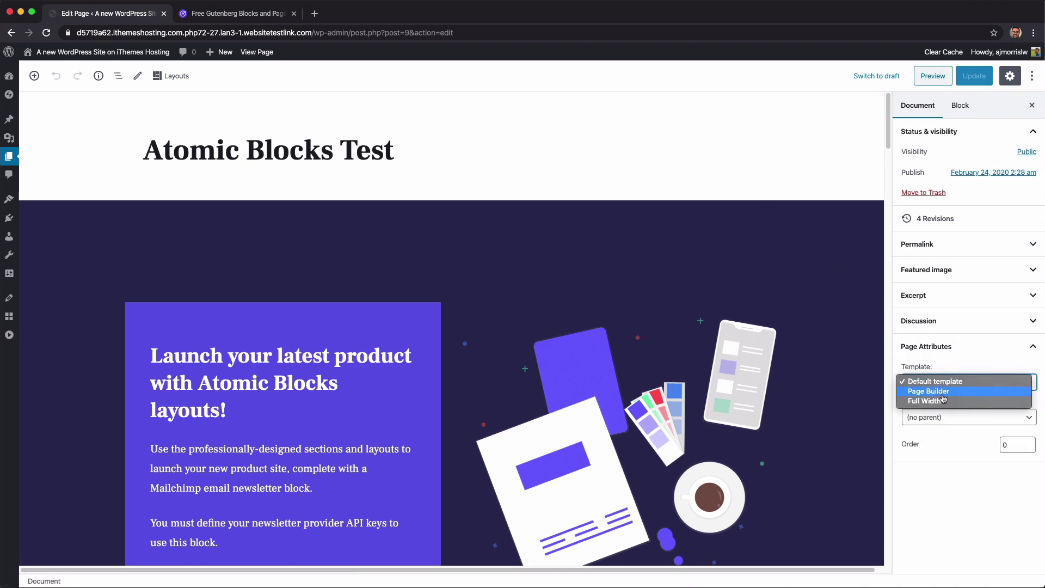
click(944, 402)
click(975, 76)
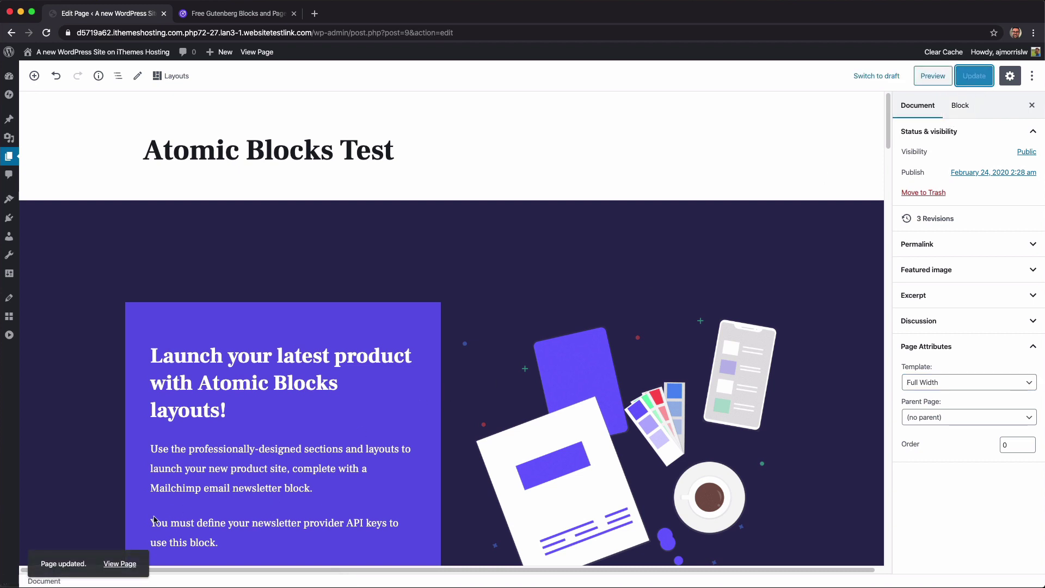
View the published page with the Full Width template and examine its section widths down to the footer.
click(120, 563)
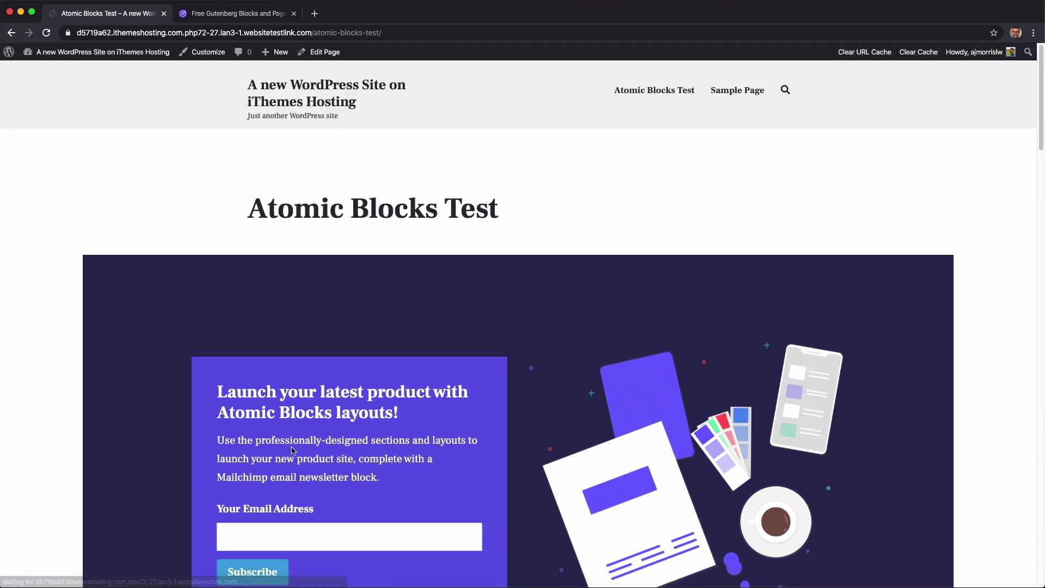
scroll(391, 393, down, 13)
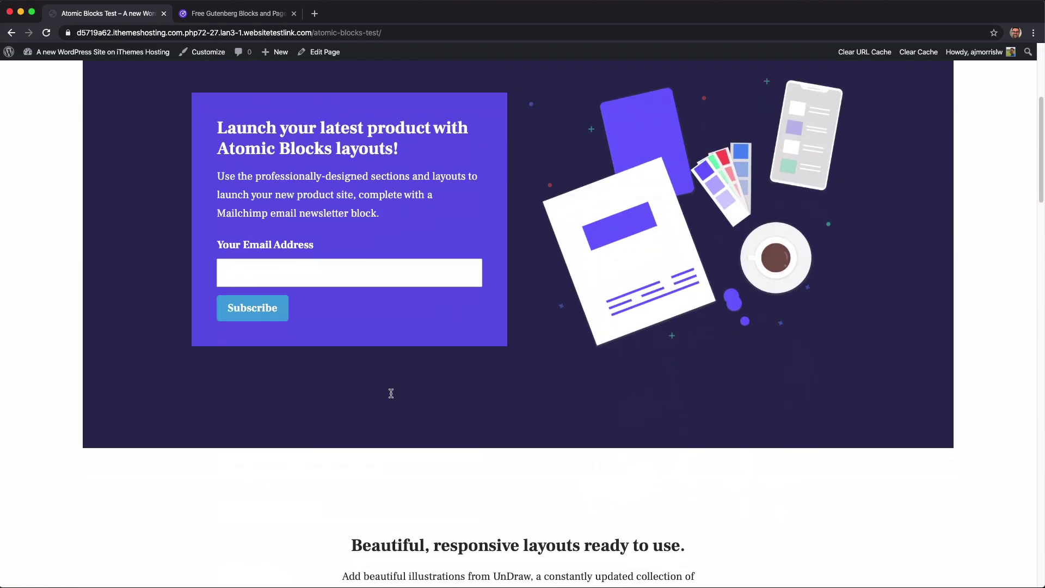
scroll(391, 394, down, 5)
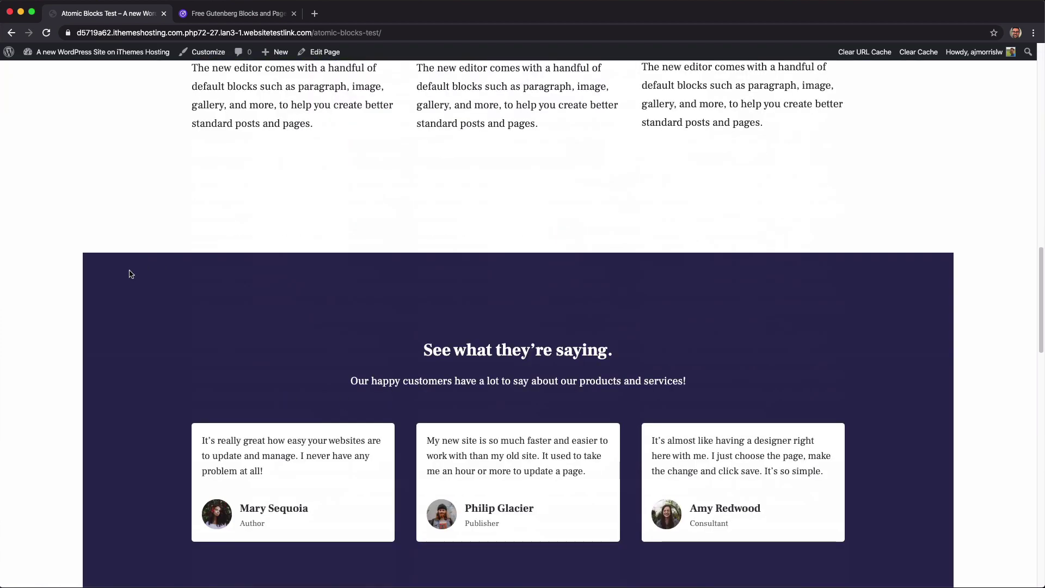
scroll(88, 324, down, 10)
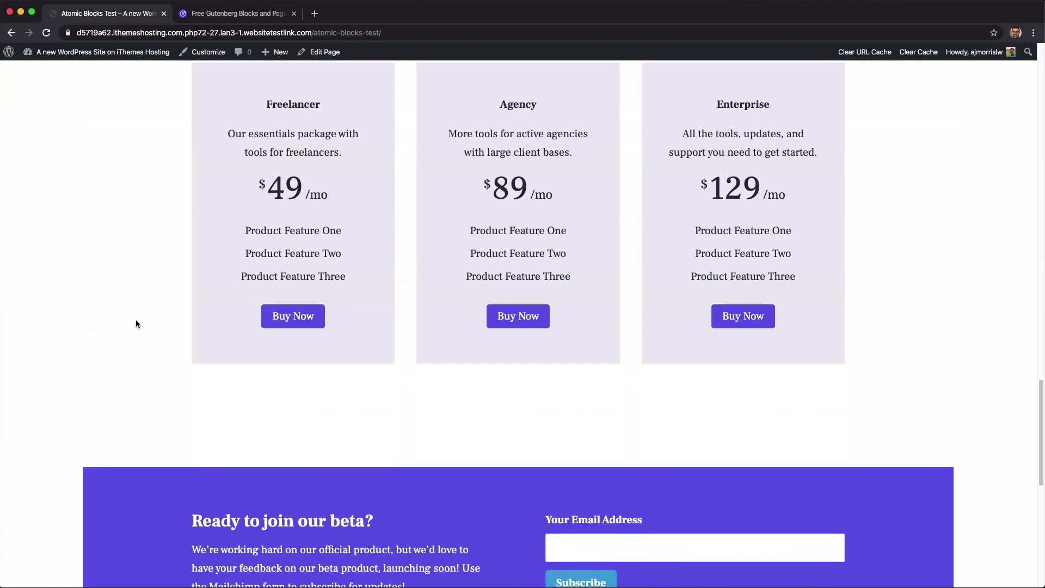
scroll(136, 324, down, 8)
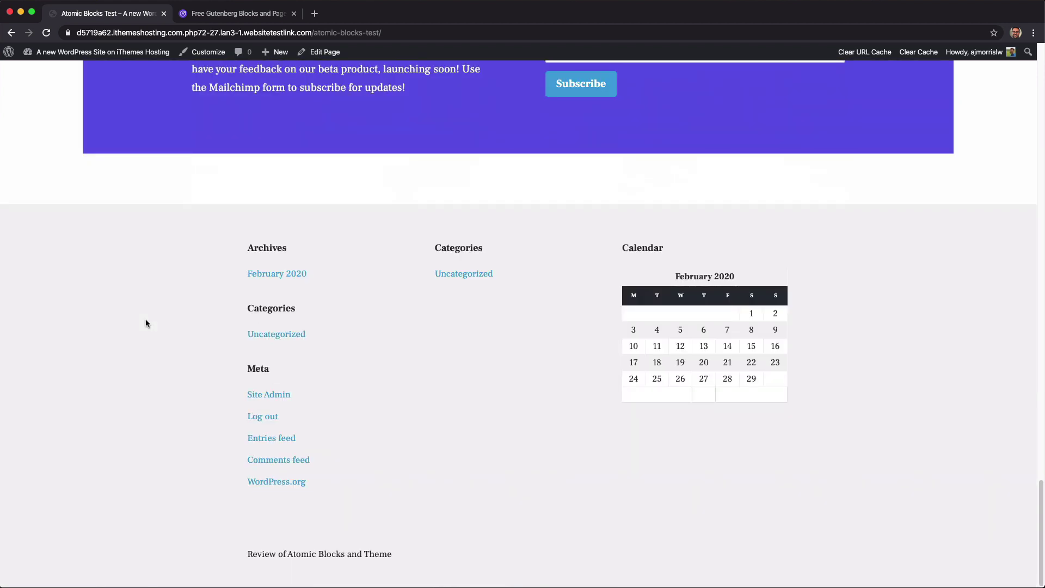
scroll(146, 321, up, 5)
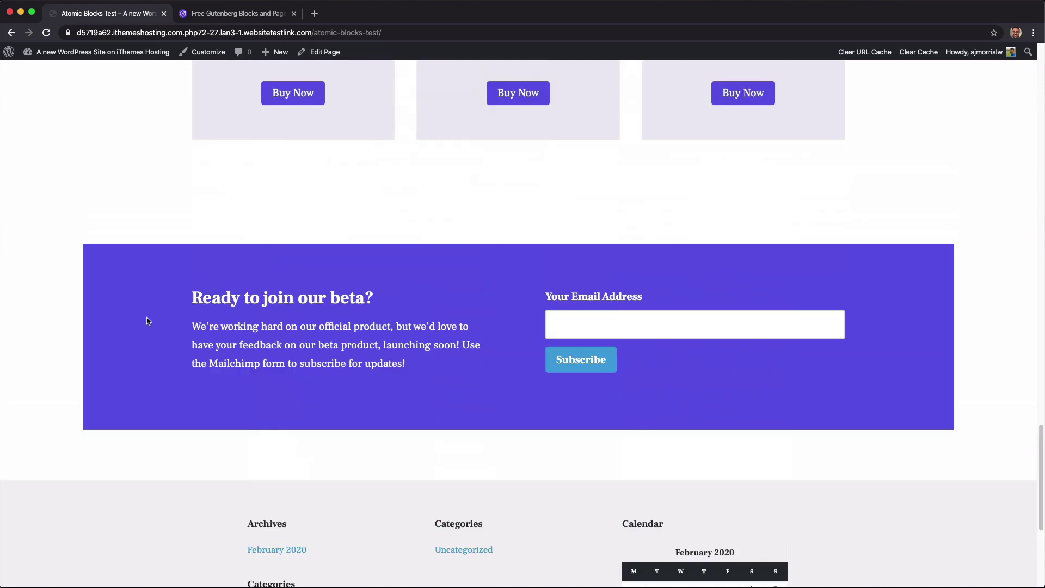
Reopen the page for editing, set the hero section's AB Advanced Columns block to Full width and update the page.
scroll(146, 321, up, 20)
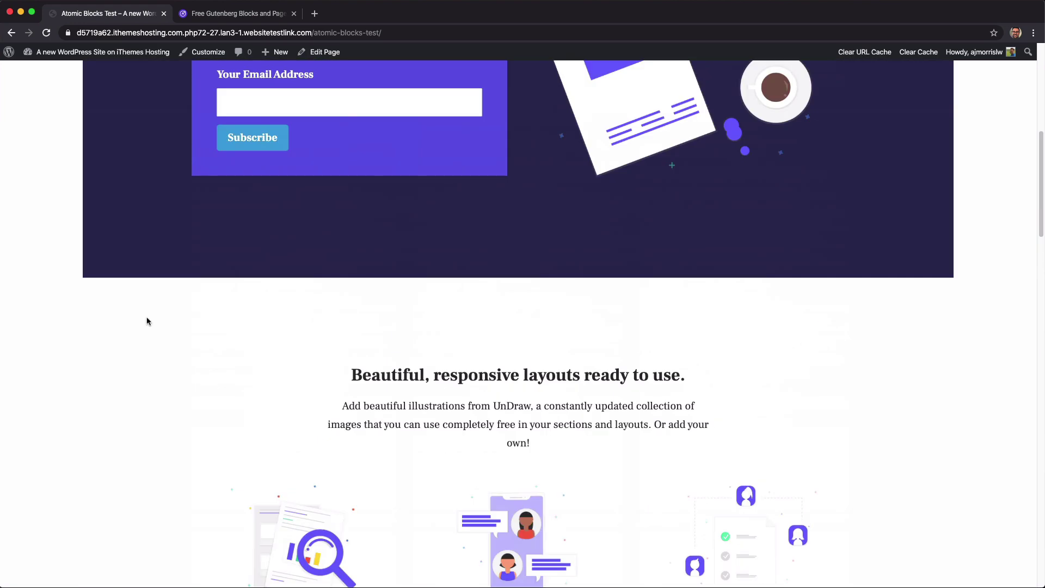
scroll(147, 321, up, 8)
click(321, 52)
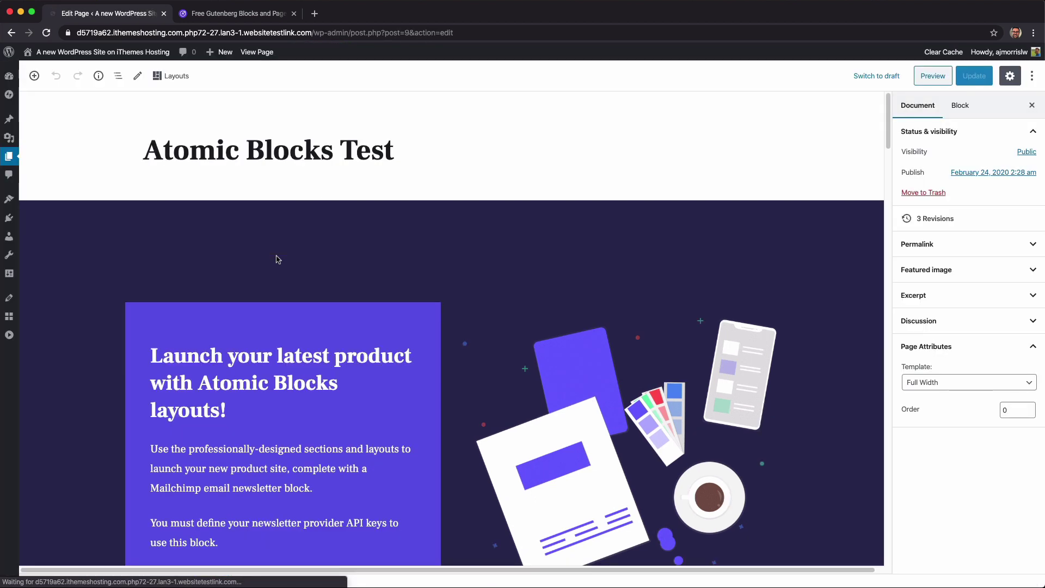
click(173, 232)
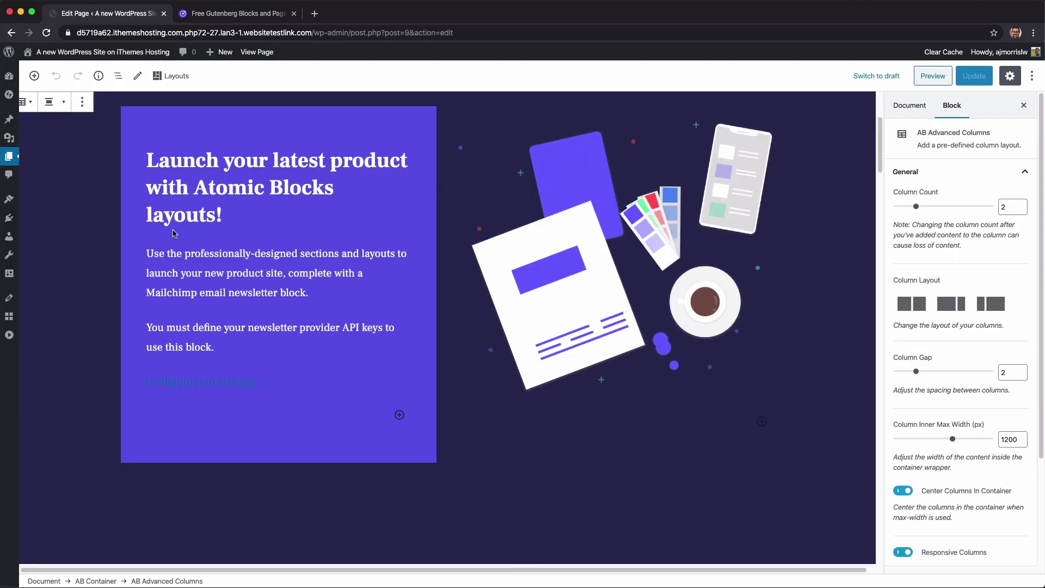
click(59, 104)
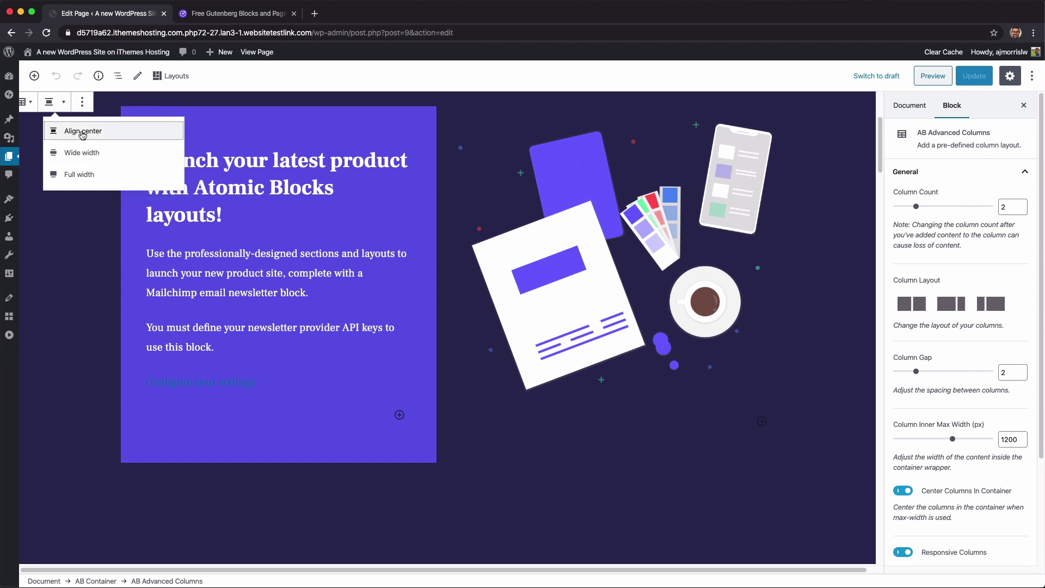
click(77, 175)
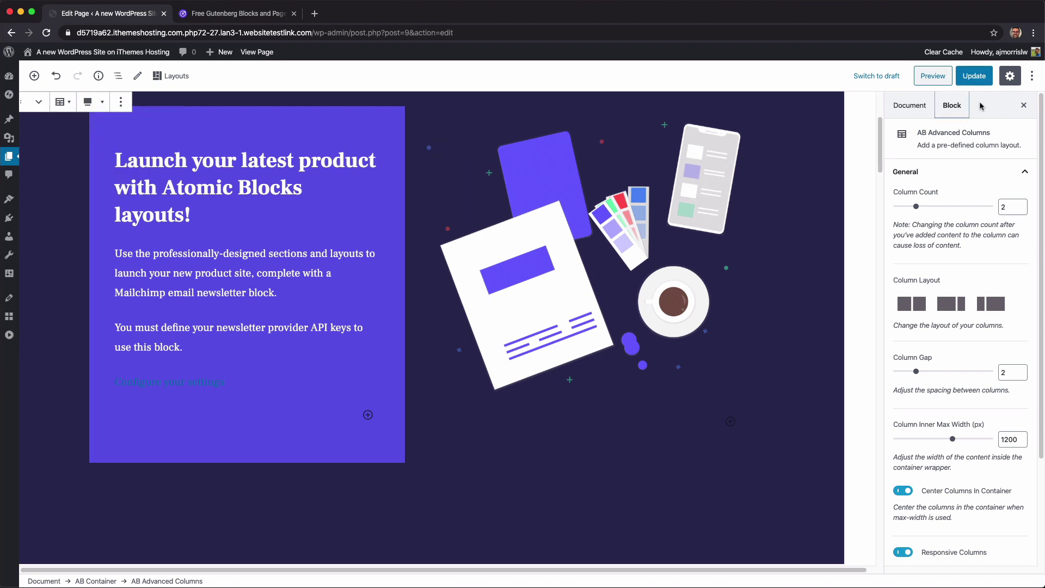
click(974, 76)
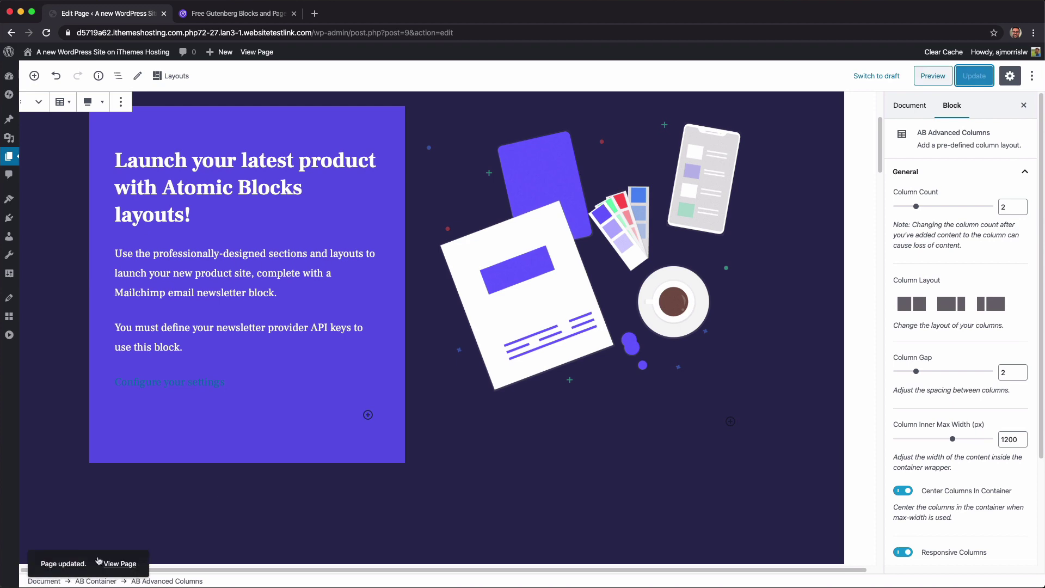
View the published page, compare the hero's width with the sections below, and highlight the footer widgets and credit line.
click(114, 564)
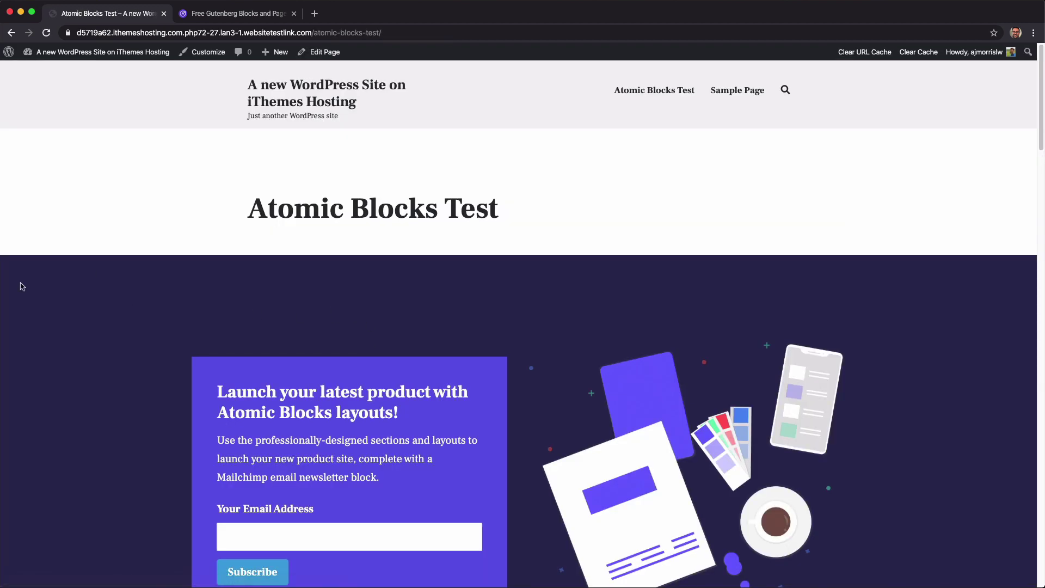
scroll(158, 245, down, 10)
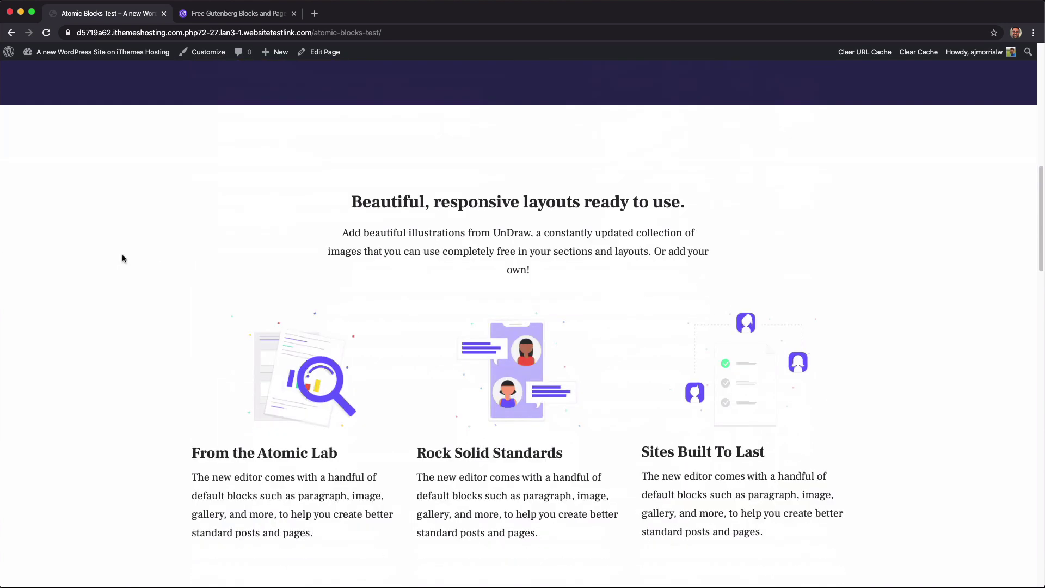
scroll(167, 271, down, 8)
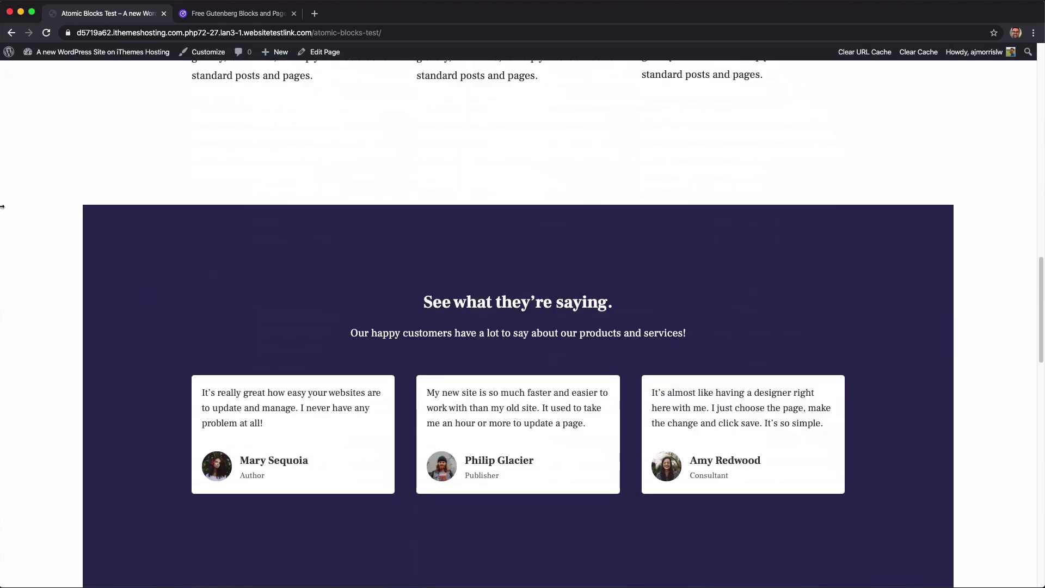
scroll(345, 165, up, 5)
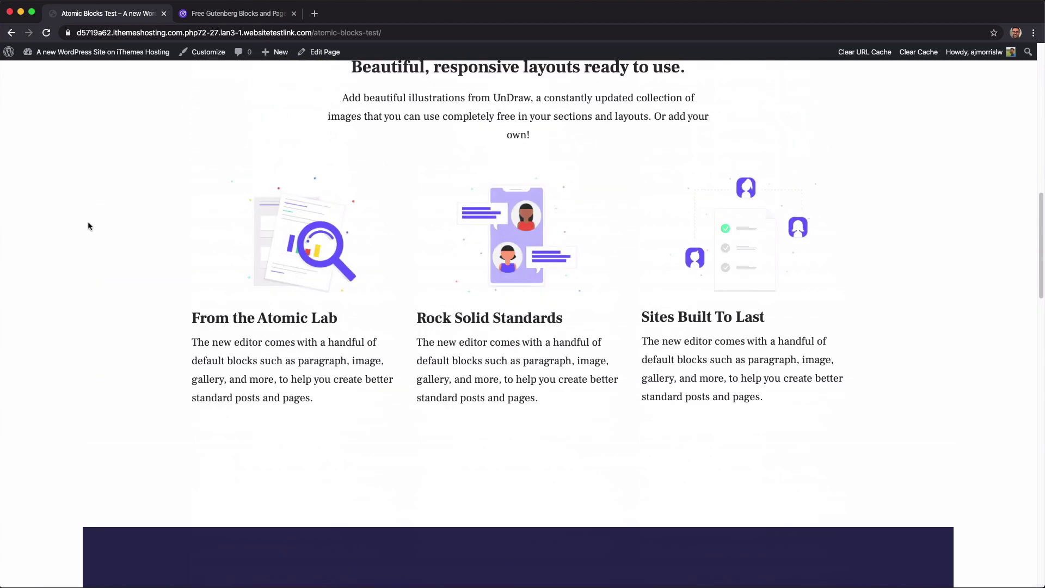
scroll(258, 223, down, 7)
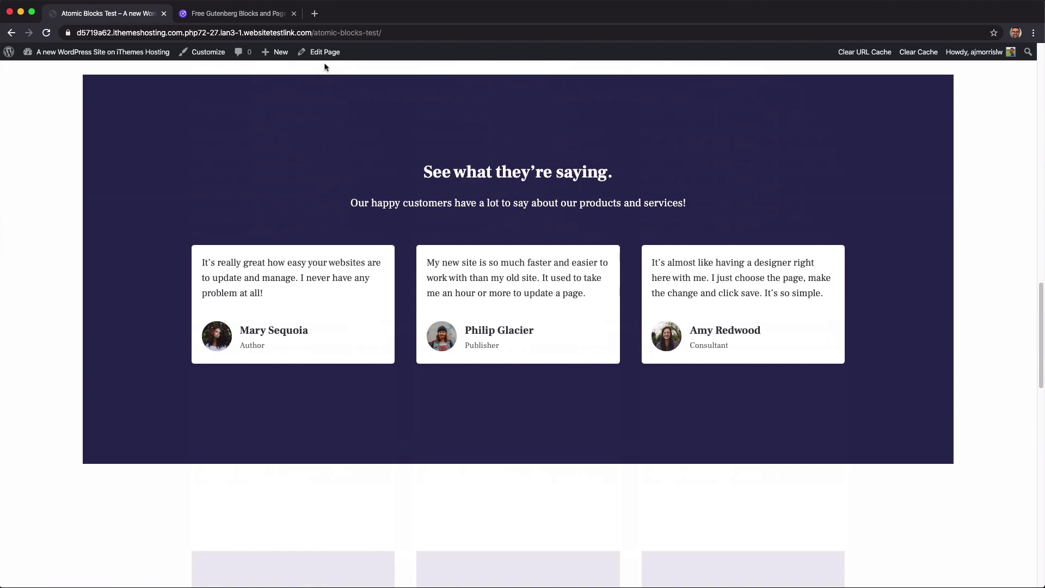
scroll(150, 290, down, 10)
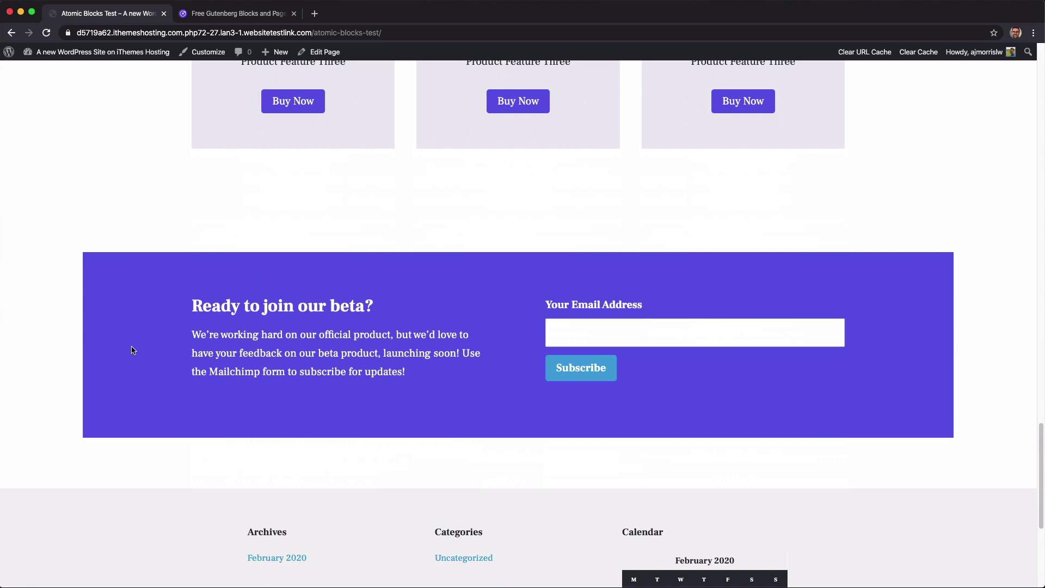
scroll(132, 350, down, 5)
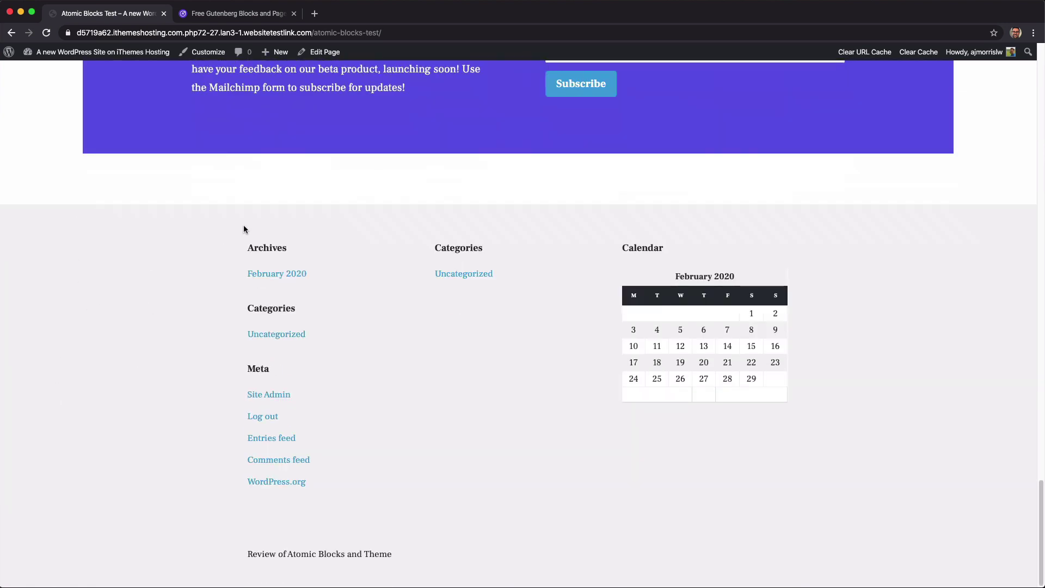
drag(244, 229, 906, 408)
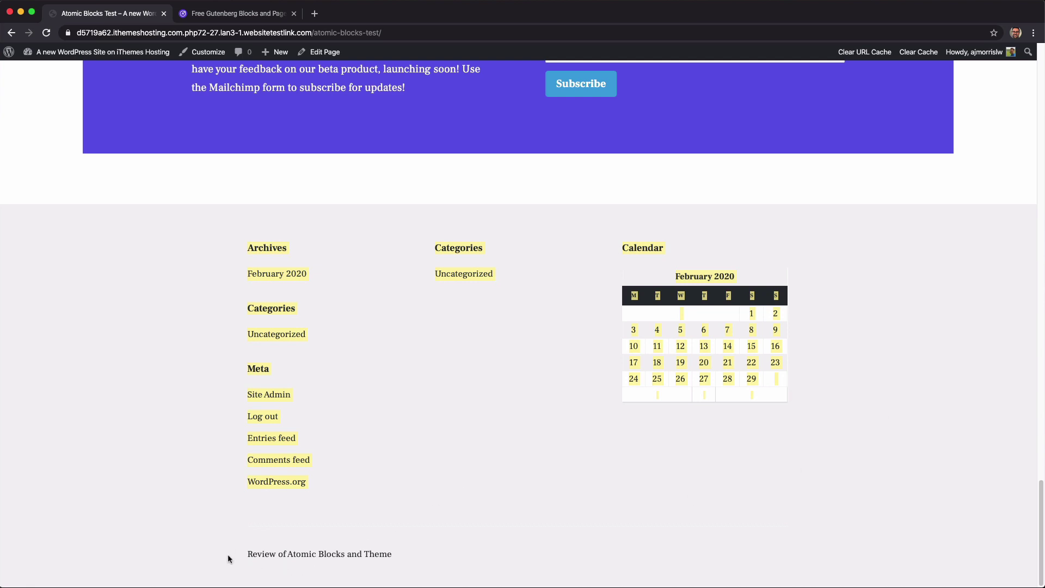
drag(228, 554, 395, 557)
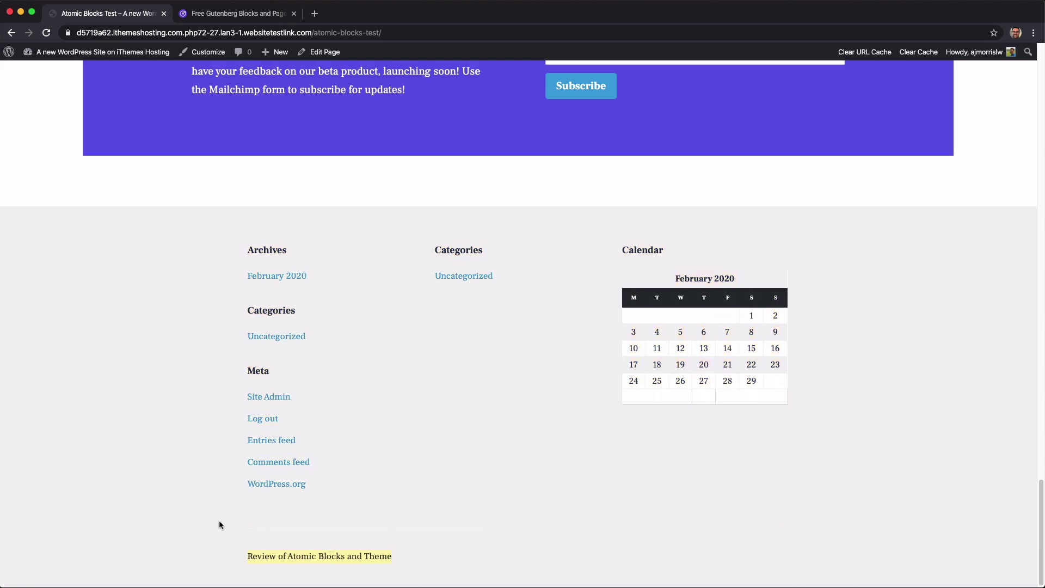
Highlight the page title on the published page and look over the whole layout again down to the footer.
scroll(219, 521, up, 15)
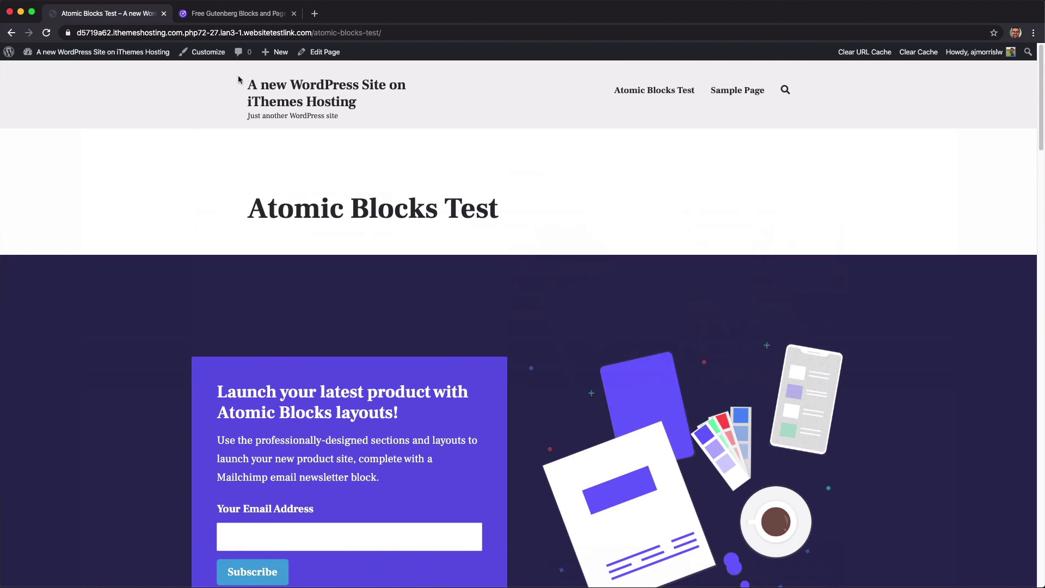
drag(234, 217, 526, 198)
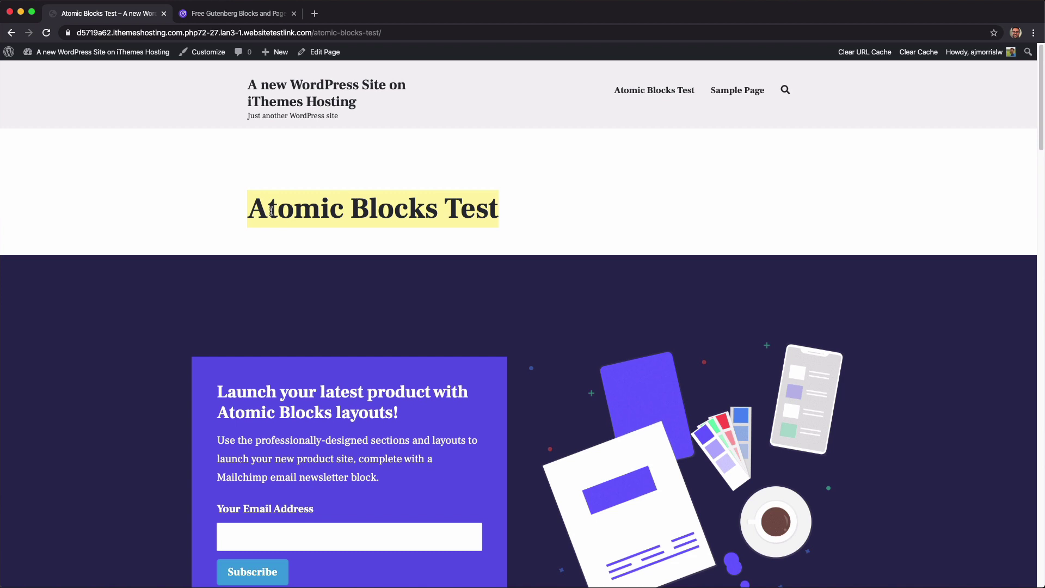
click(238, 213)
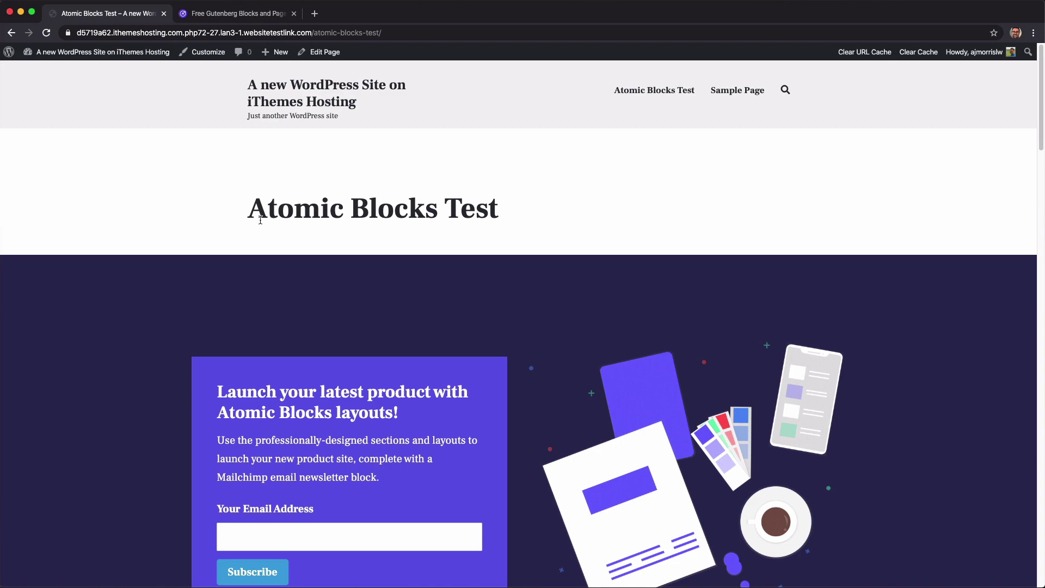
scroll(392, 265, down, 9)
scroll(391, 265, down, 20)
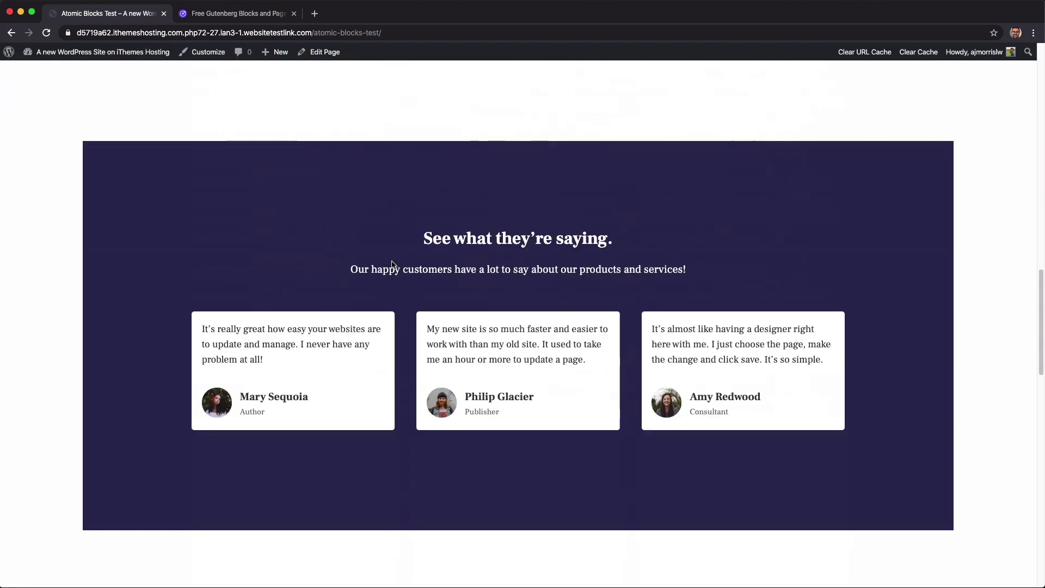
scroll(391, 264, down, 8)
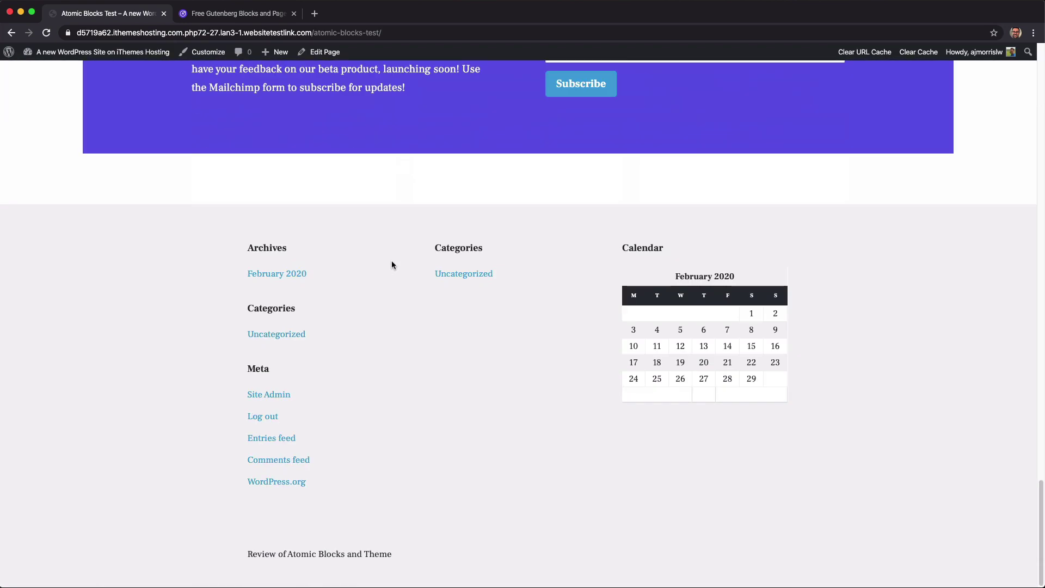
scroll(391, 265, up, 20)
Reopen the page in the editor and inspect the hero's heading, paragraph and email newsletter blocks, cancelling the attempt to leave for the newsletter settings.
click(309, 51)
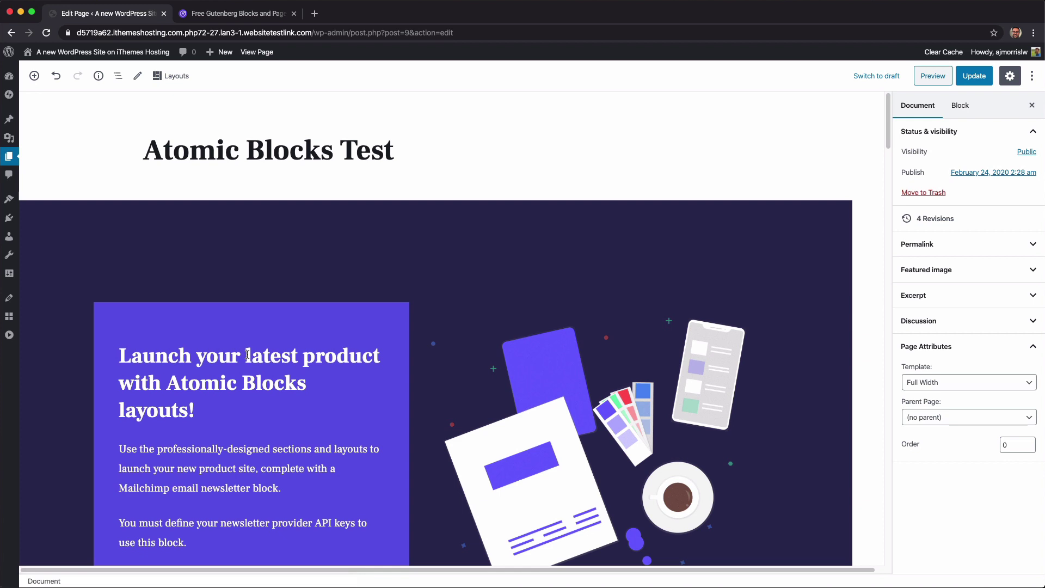
click(245, 357)
scroll(299, 382, down, 5)
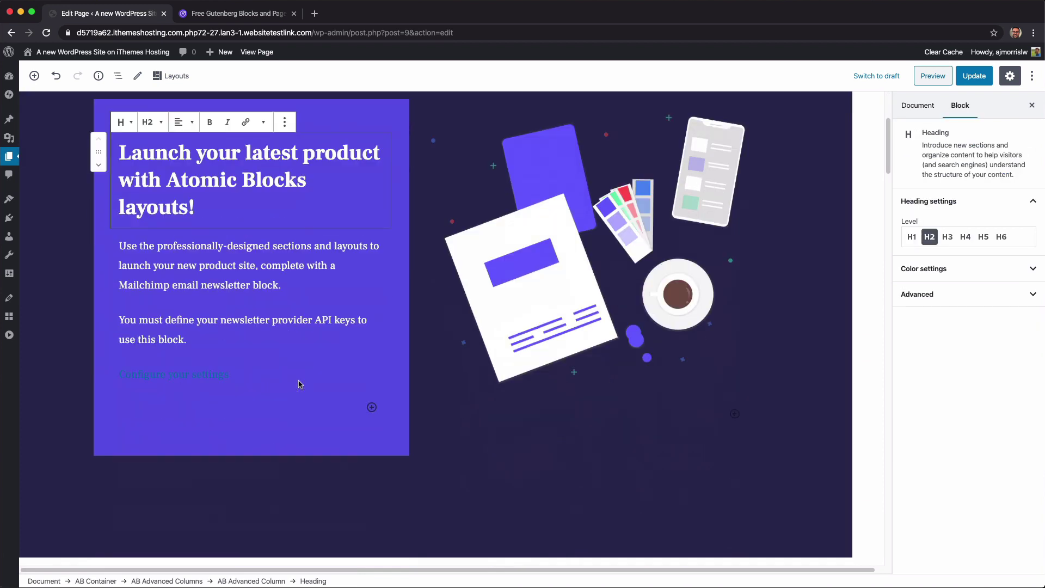
click(243, 273)
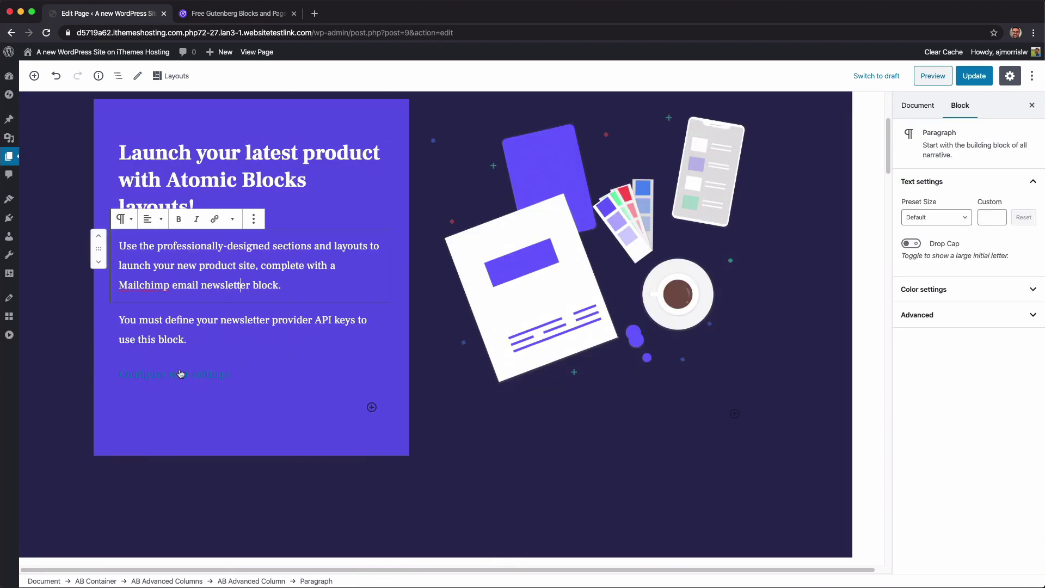
click(211, 381)
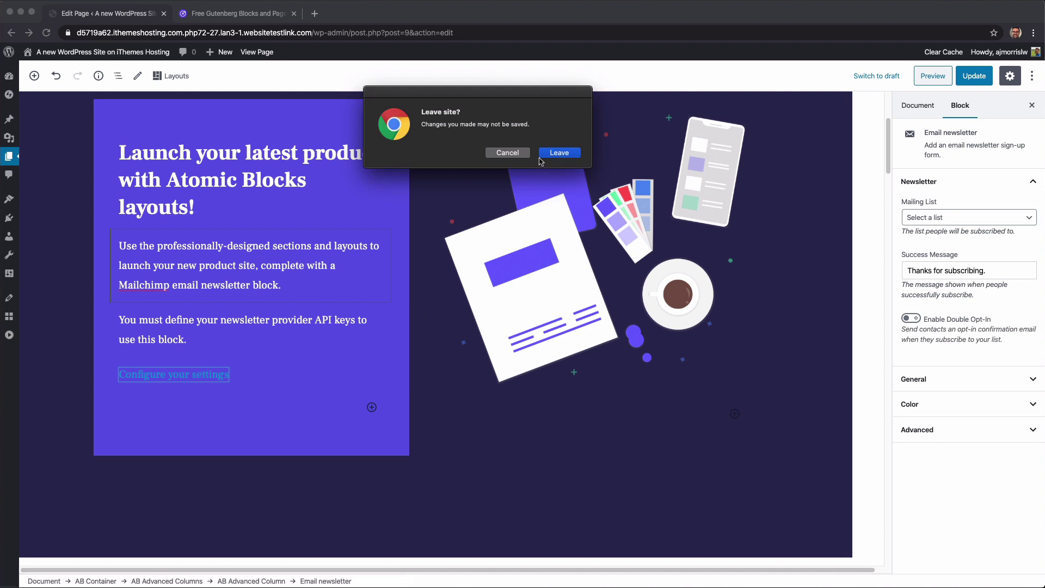
click(519, 154)
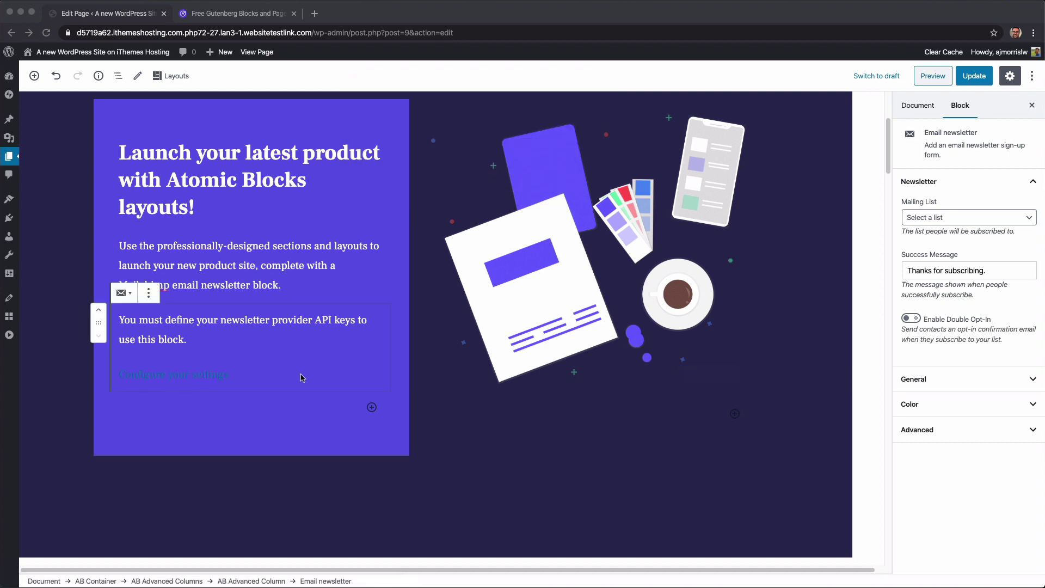
click(274, 351)
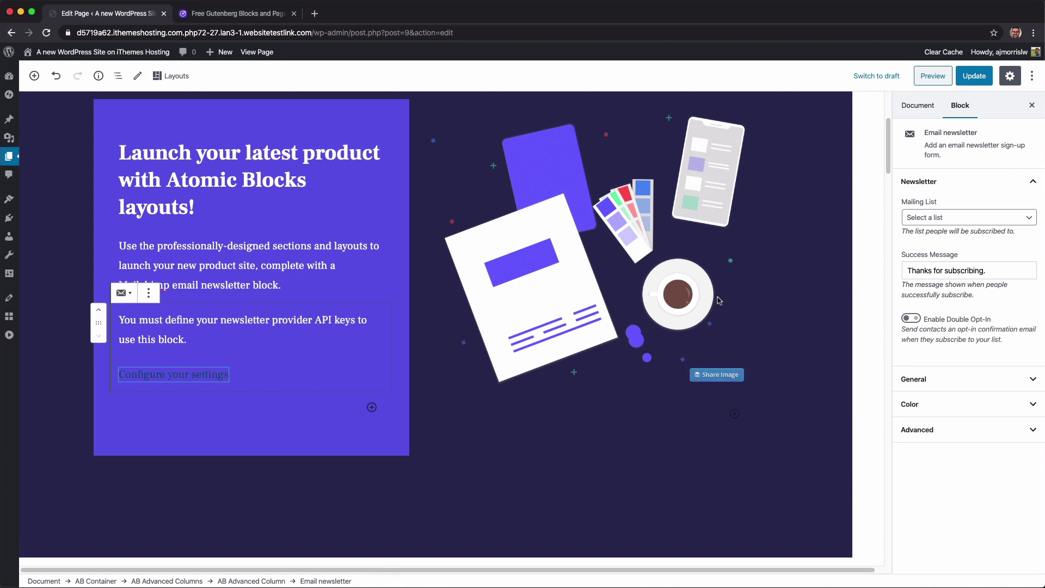
Examine the email newsletter block's mailing list, success message, general spacing, button and color options.
click(943, 220)
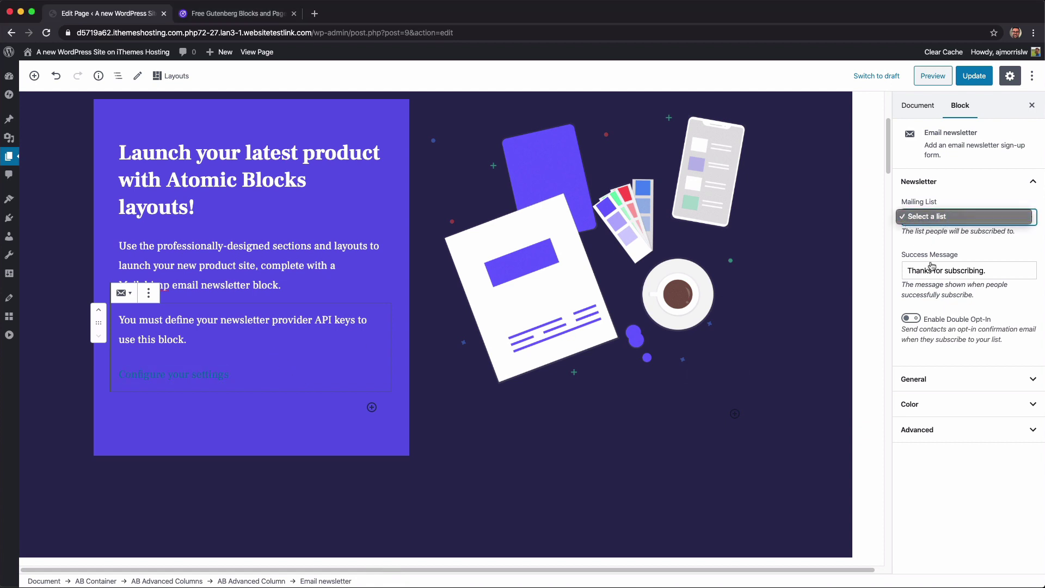
click(948, 270)
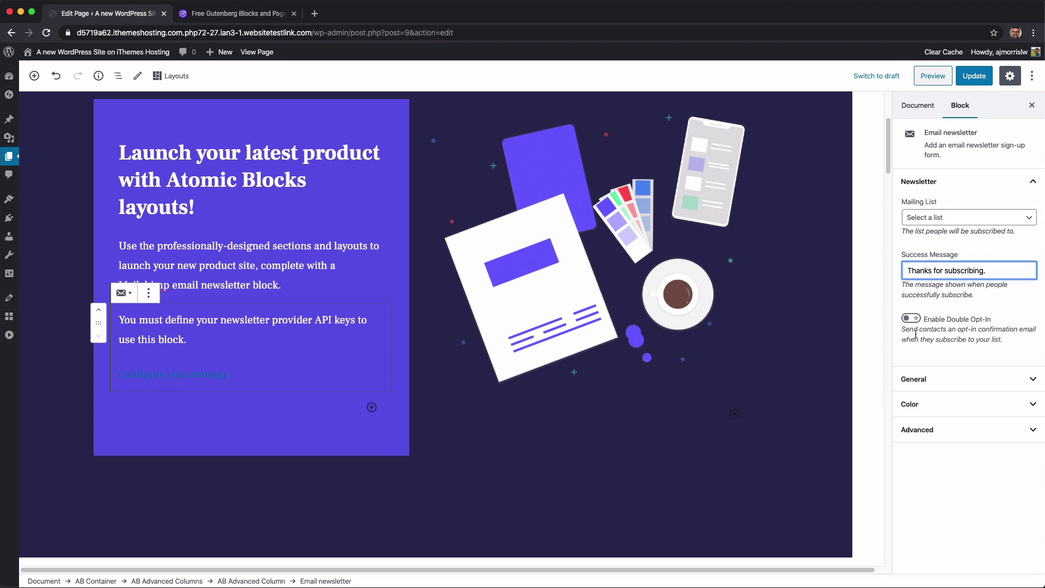
click(920, 377)
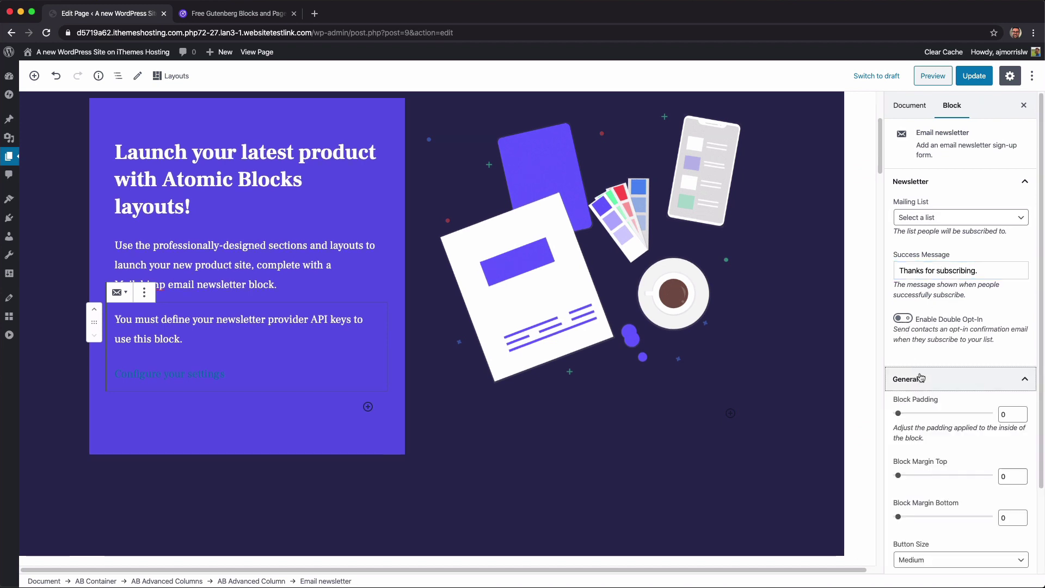
scroll(922, 373, down, 3)
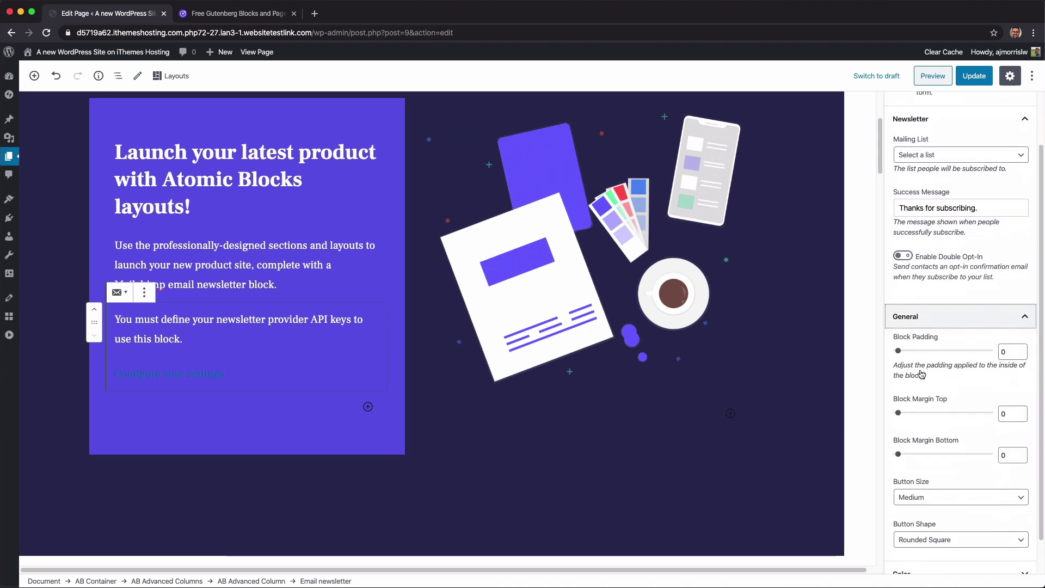
mouse_move(898, 351)
mouse_down()
mouse_move(926, 352)
mouse_move(896, 355)
mouse_up()
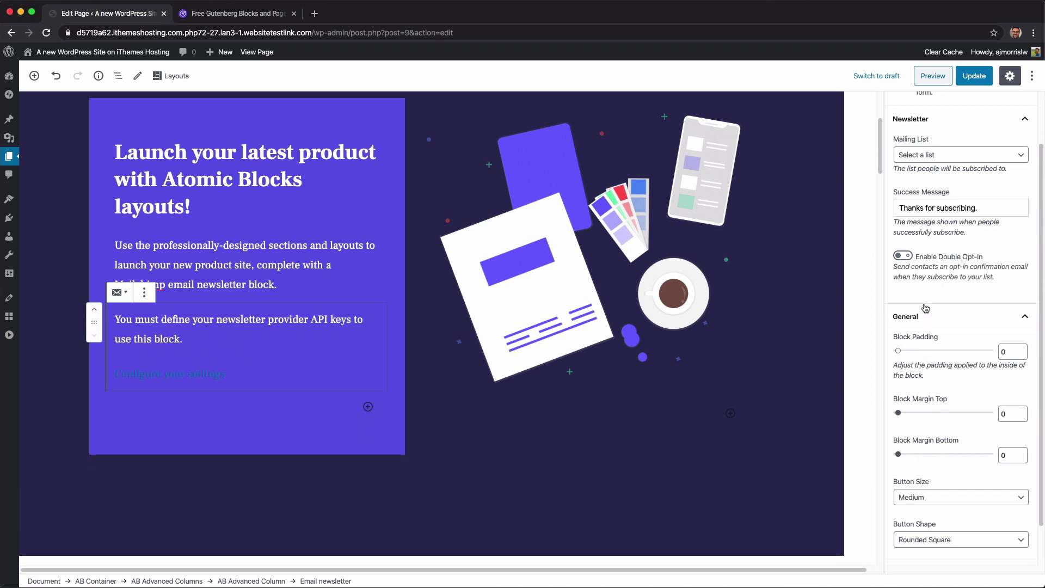
scroll(929, 323, down, 2)
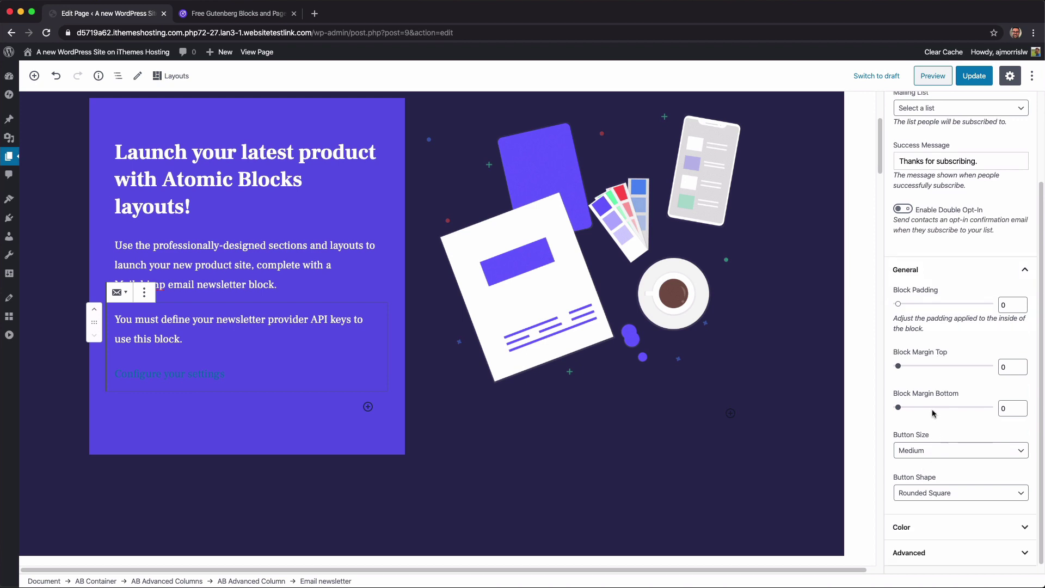
click(925, 527)
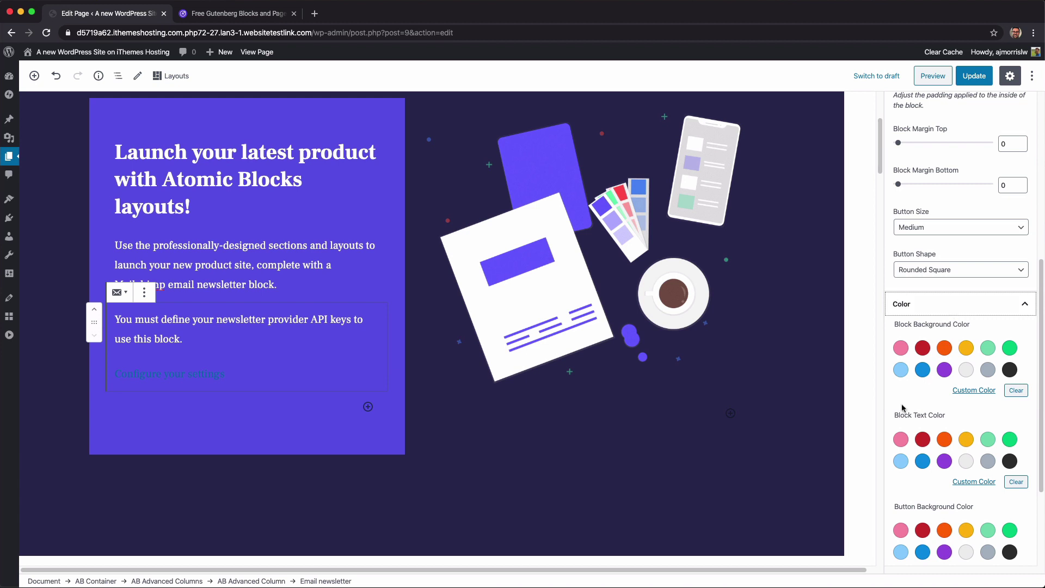
scroll(964, 503, down, 5)
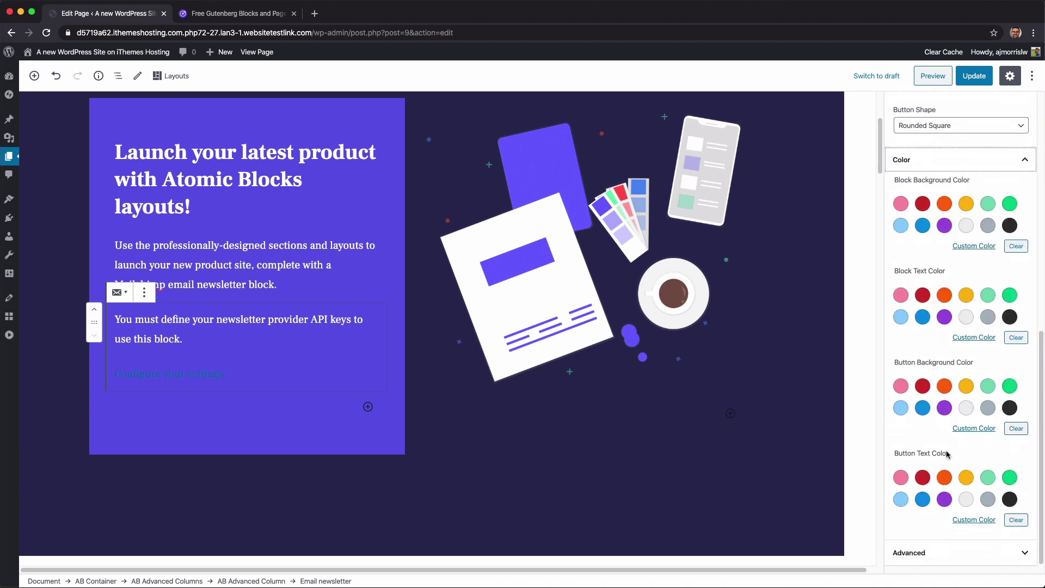
scroll(947, 454, up, 10)
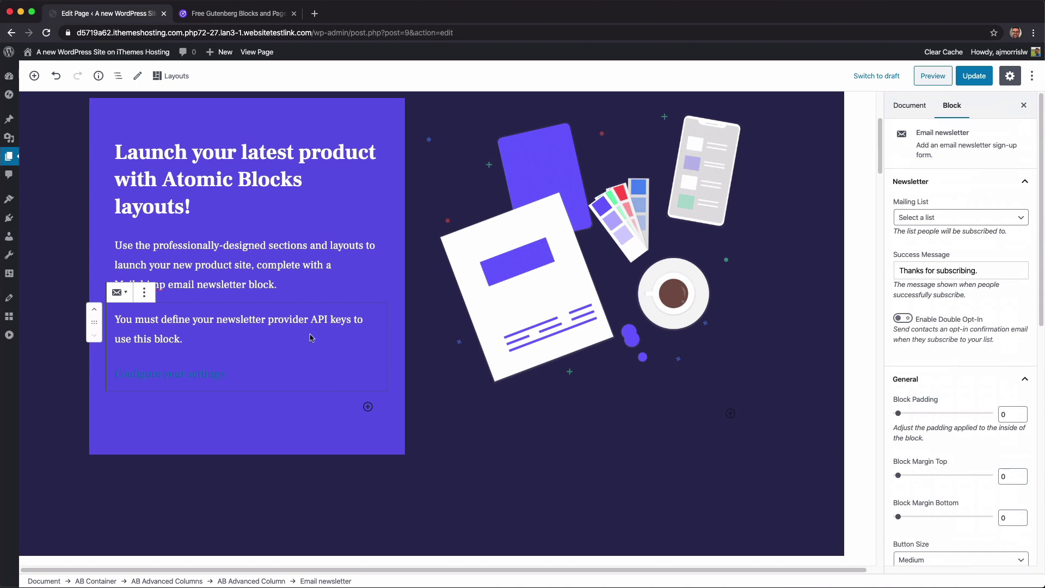
Create a new page titled "Atomic Blocks Test 2".
scroll(246, 351, down, 10)
scroll(247, 351, up, 10)
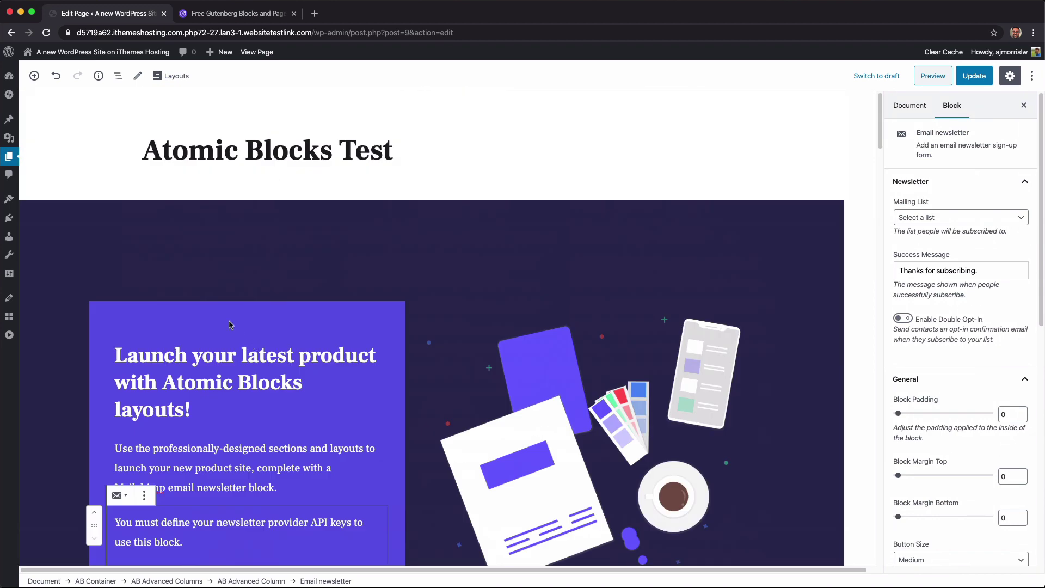
mouse_move(15, 165)
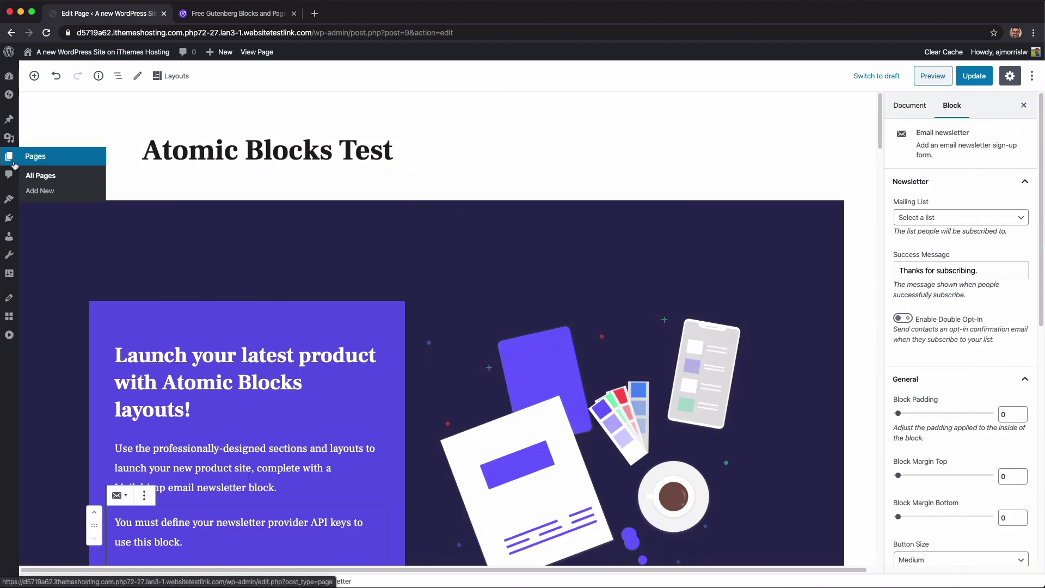
click(44, 192)
key(Return)
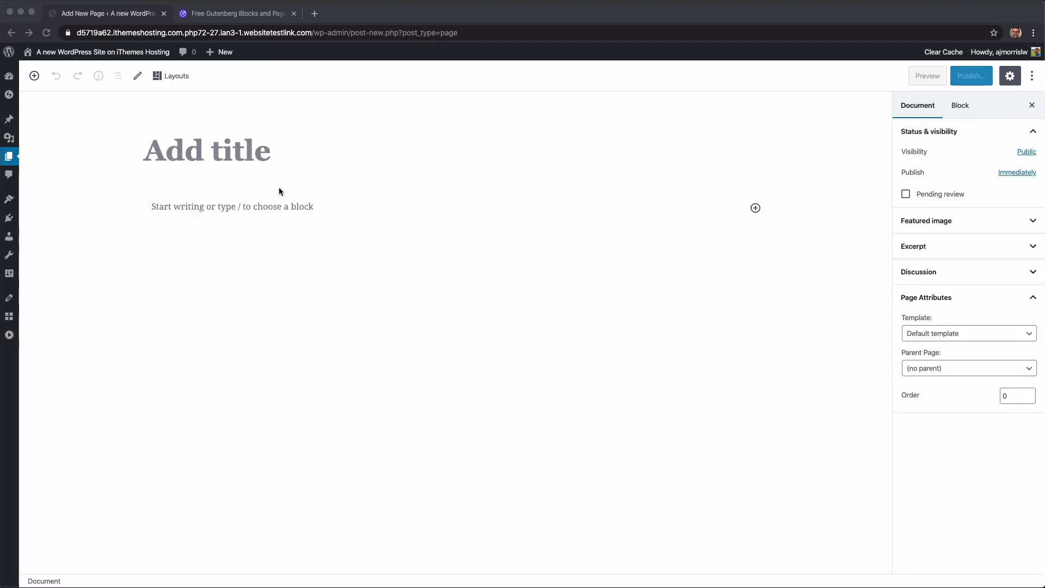
click(279, 151)
text(At)
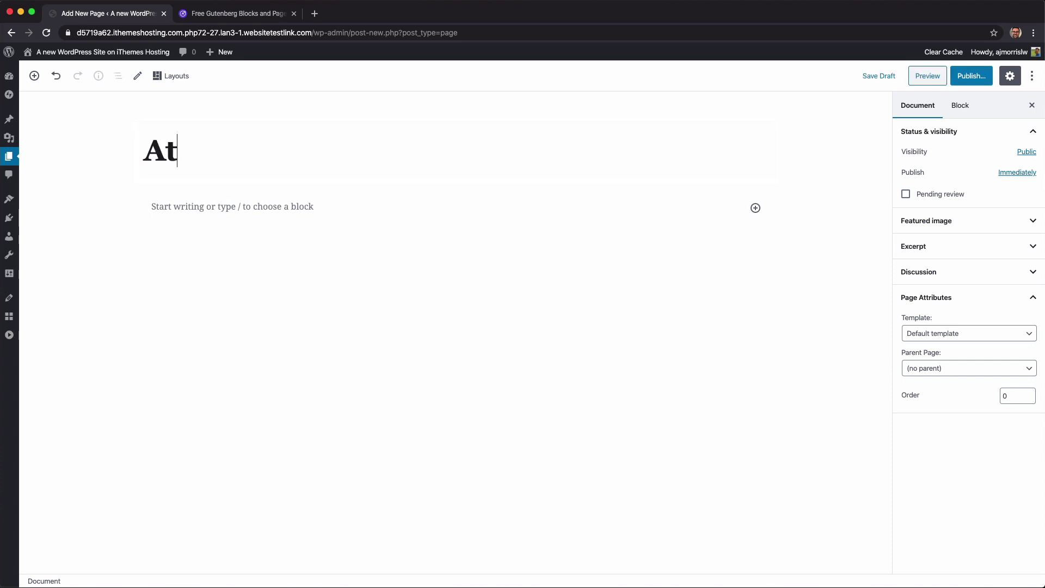
text(omic Blocks)
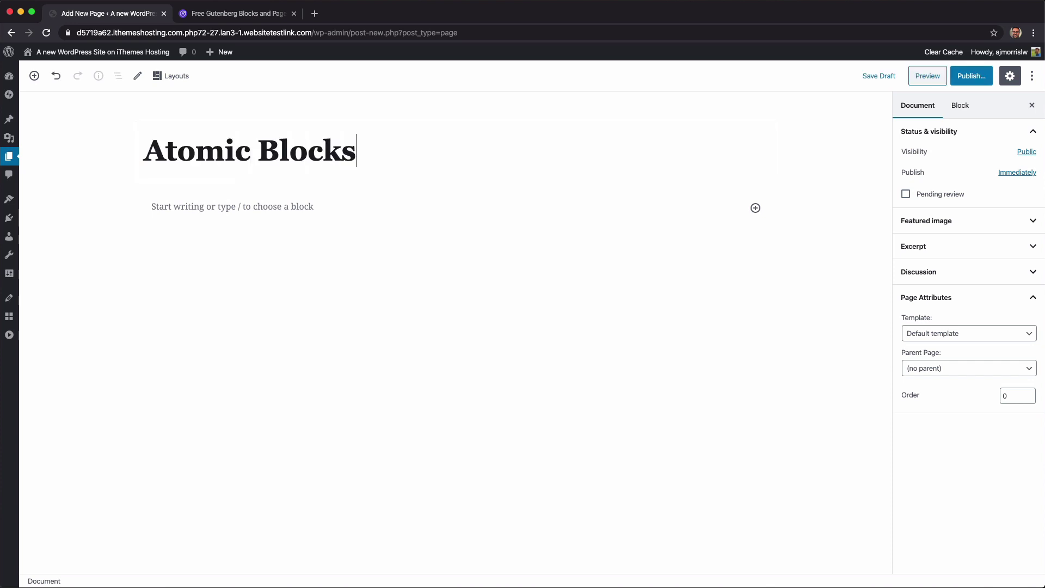
text( Test 2)
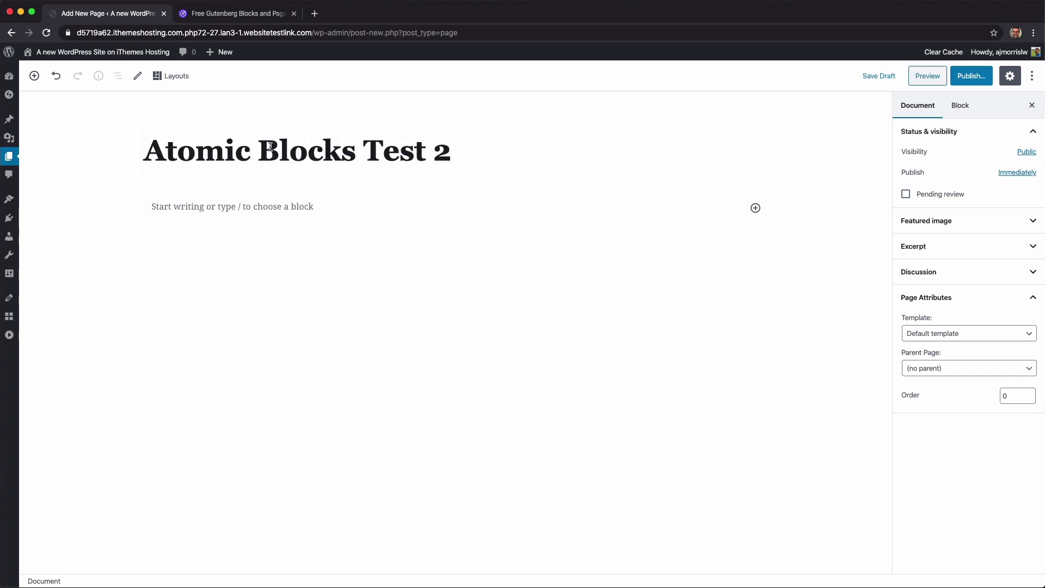
Insert an AB Post and Page Grid block in the page body and switch it to the list layout.
click(329, 207)
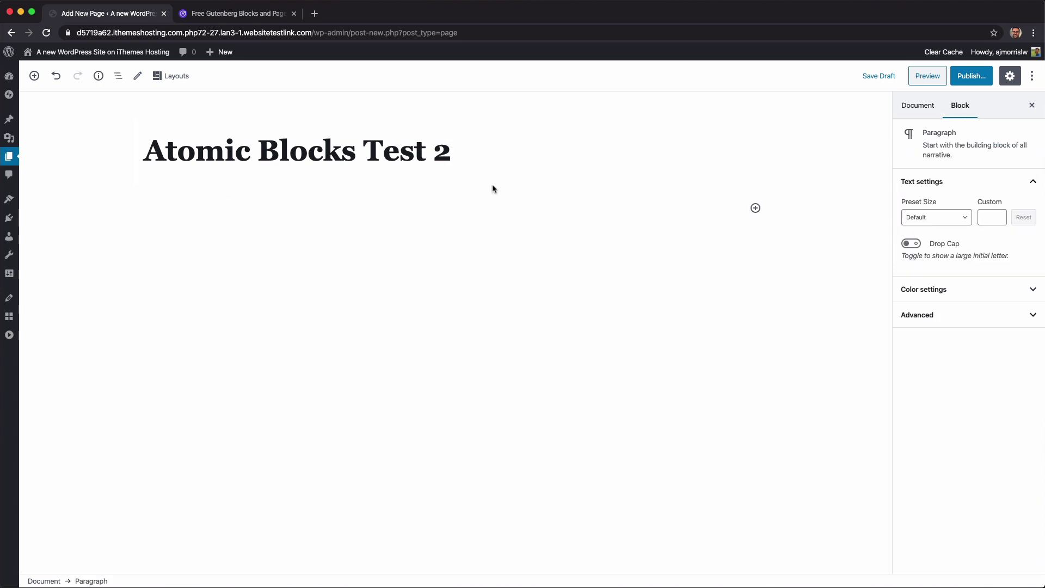
click(34, 75)
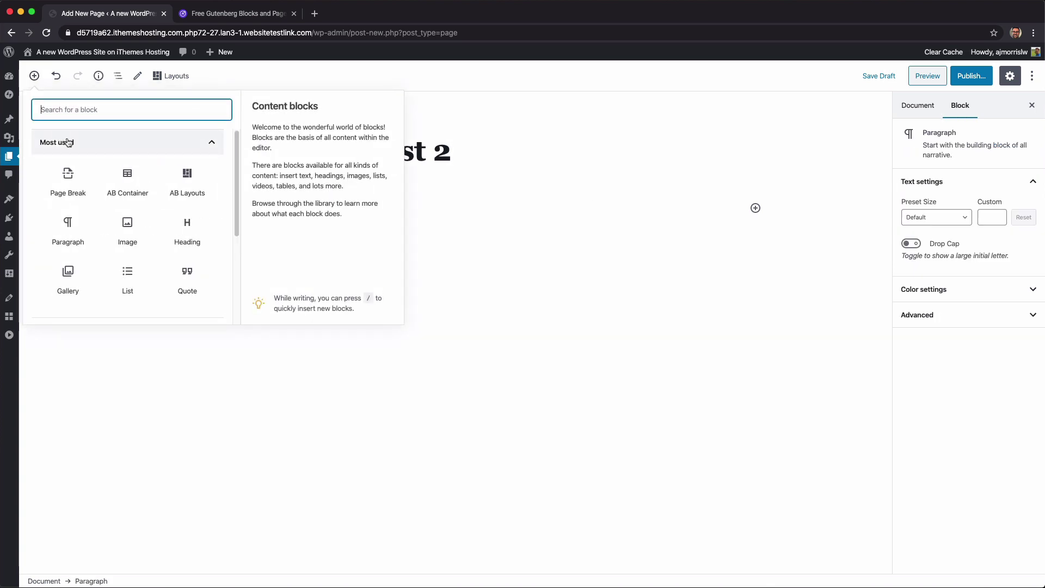
click(68, 142)
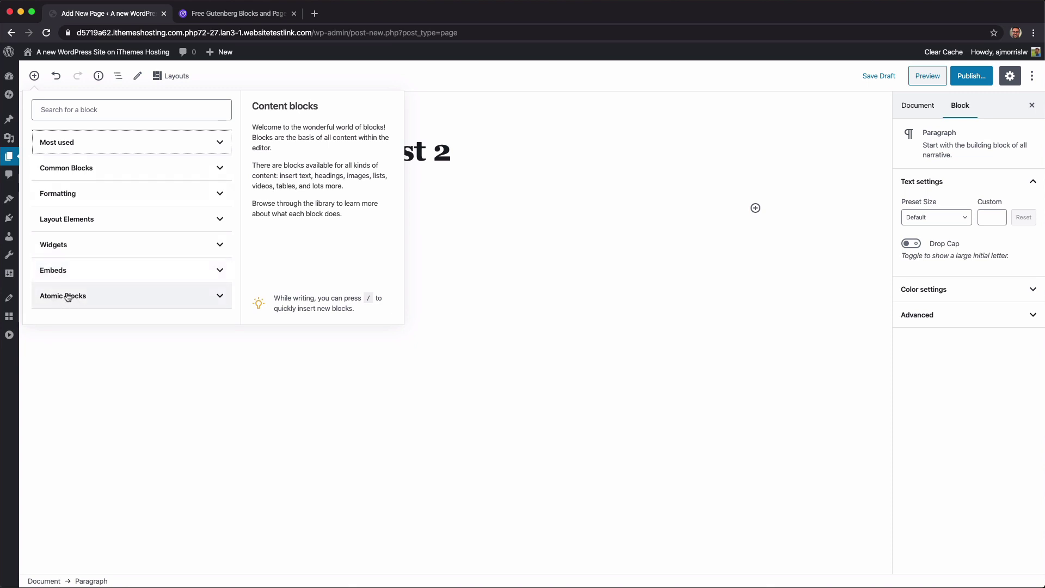
click(134, 297)
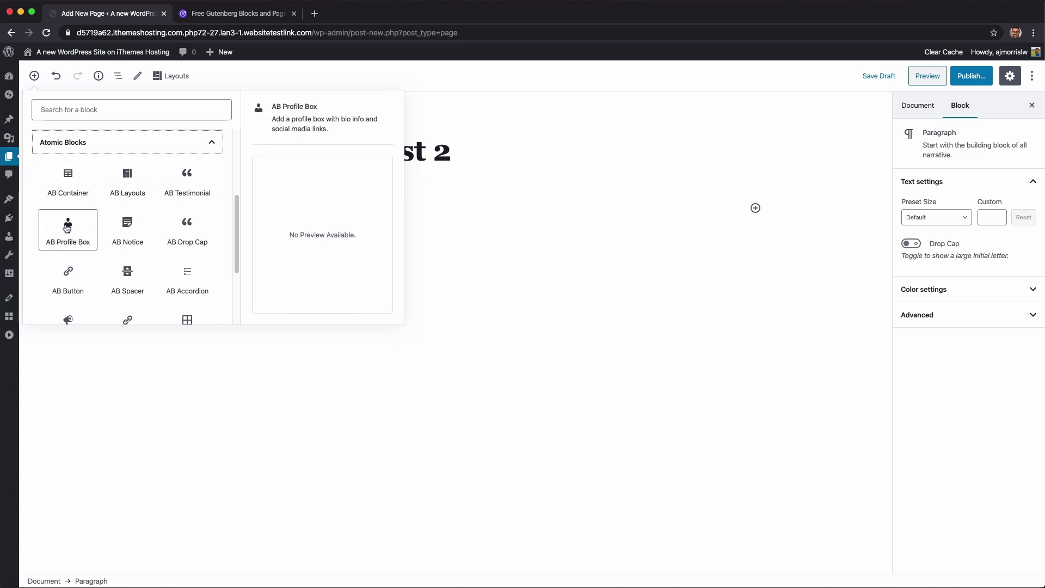
scroll(67, 228, down, 2)
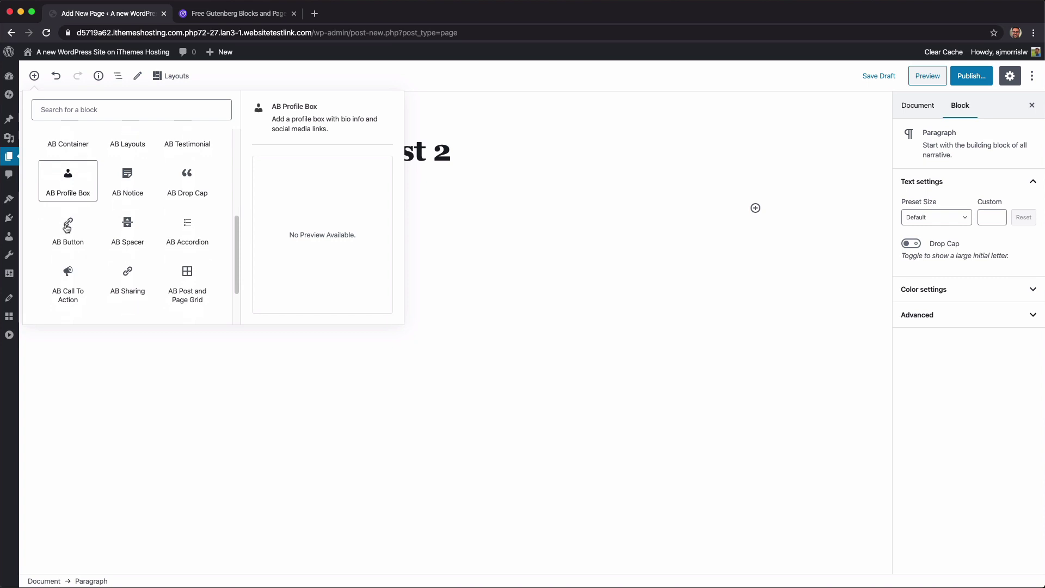
click(186, 276)
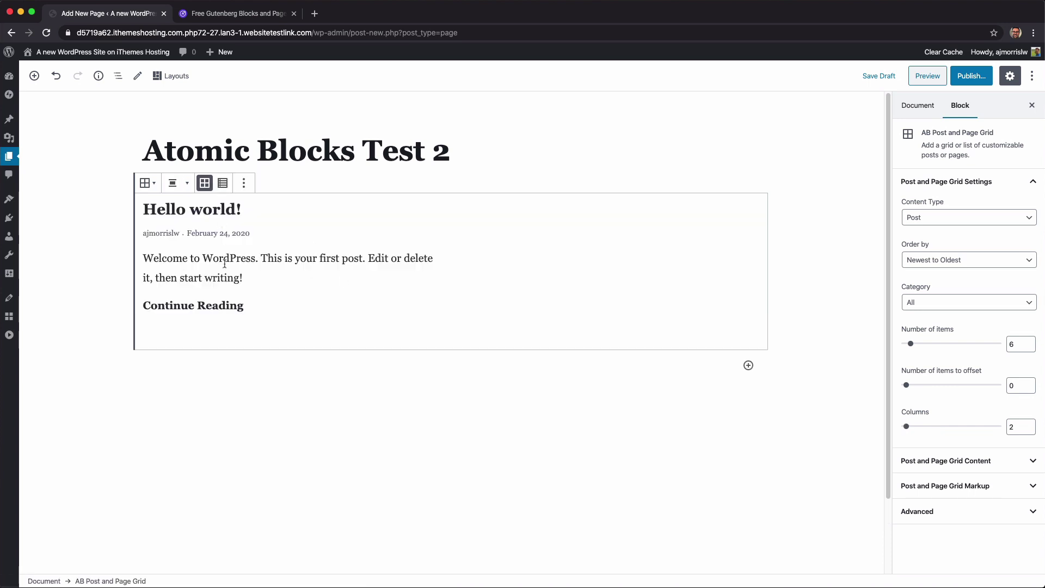
click(222, 183)
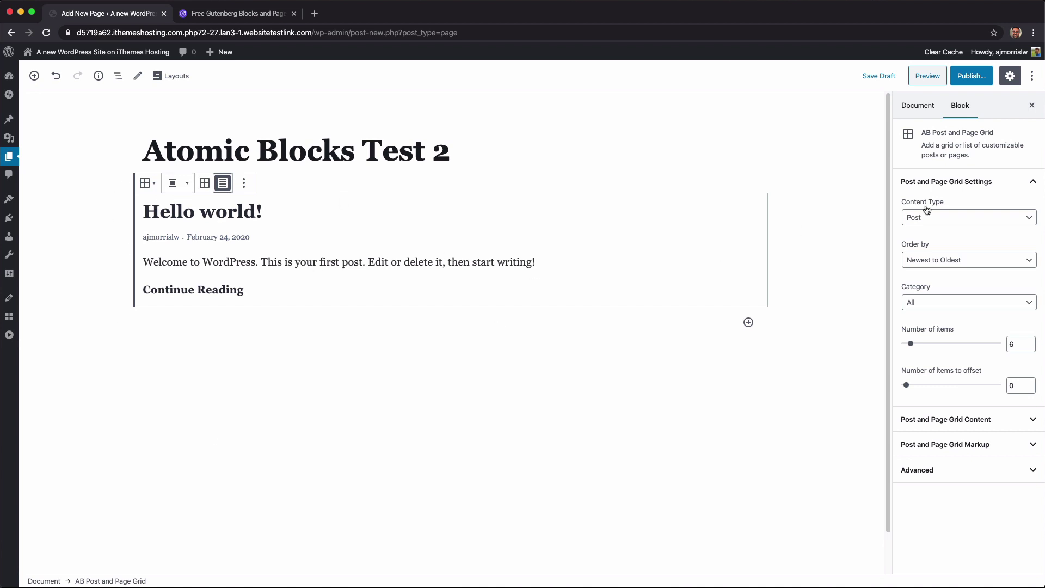
Examine the post grid's content type, order, category and number-of-items options, keeping their current values.
click(932, 223)
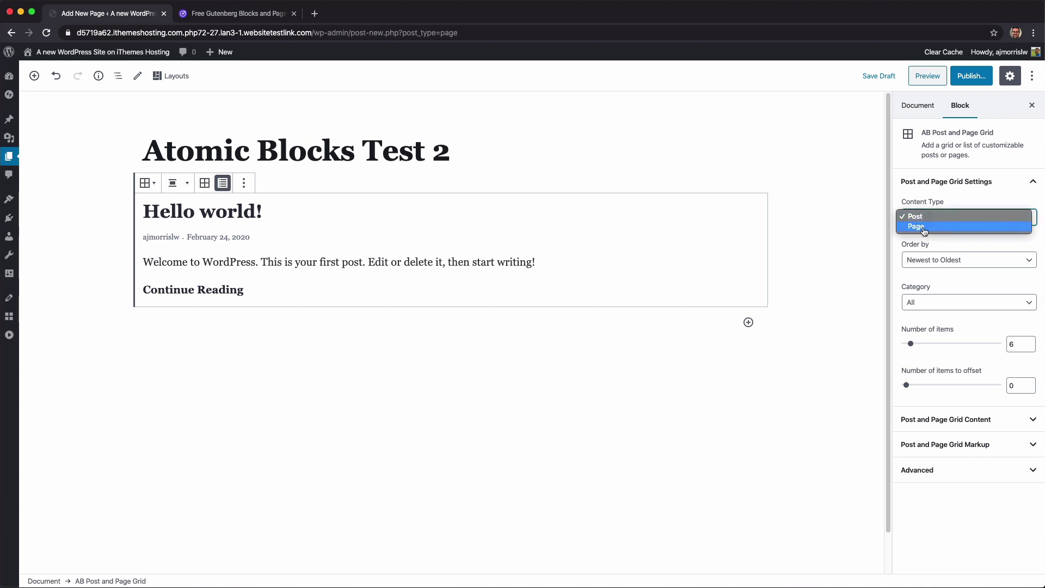
click(920, 198)
click(918, 265)
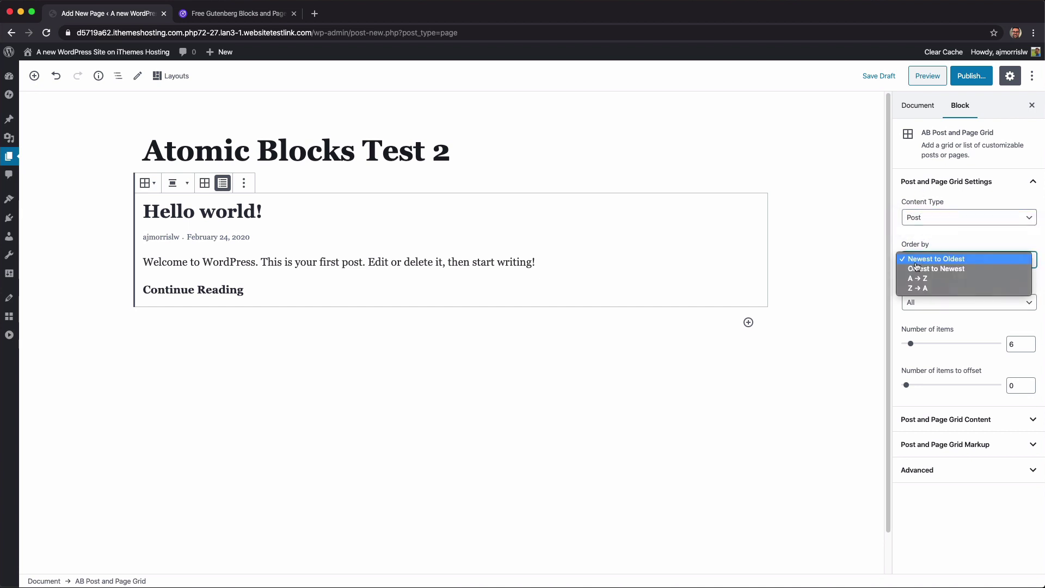
click(910, 241)
click(930, 306)
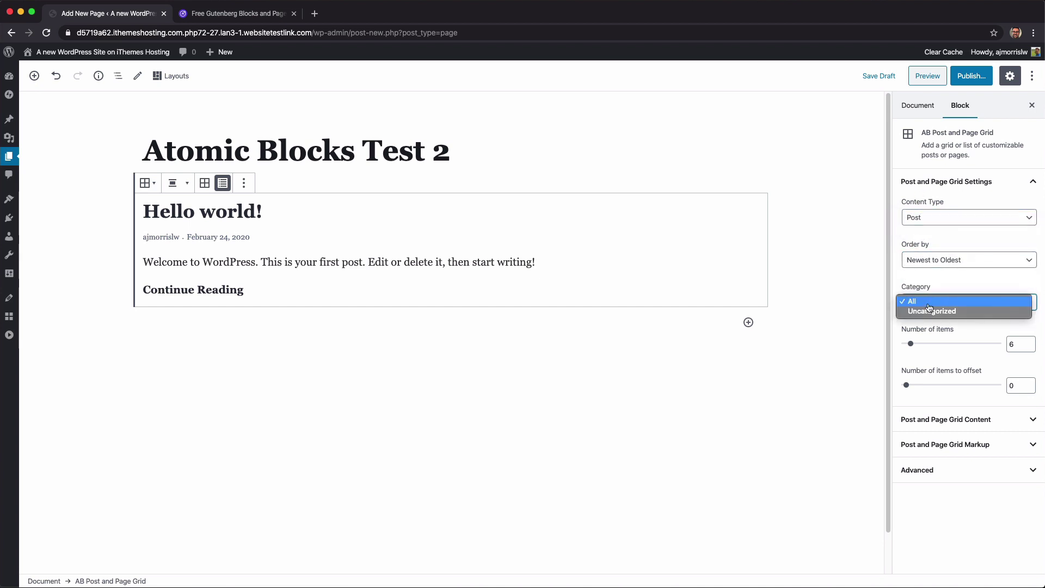
click(927, 283)
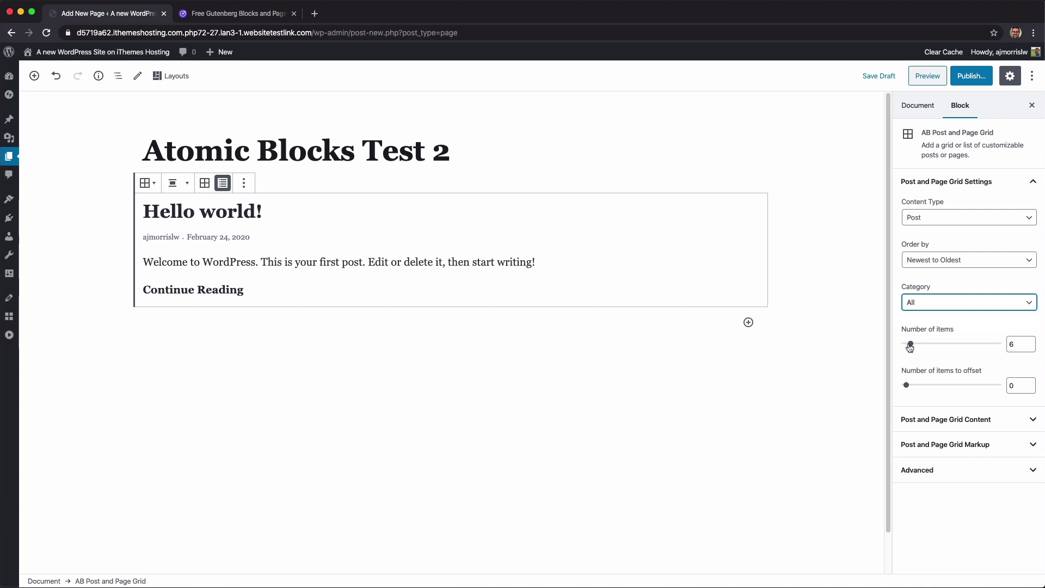
mouse_move(911, 344)
mouse_down()
mouse_move(975, 348)
mouse_move(909, 346)
mouse_up()
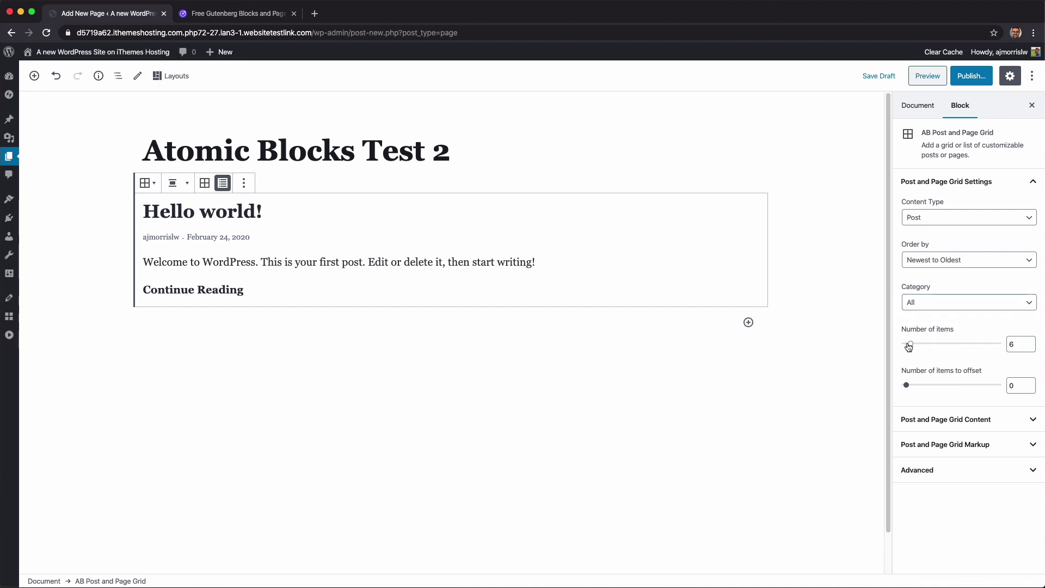
Turn off the author, date, excerpt, continue reading link and featured image in the post grid's content, keeping the post title displayed.
click(921, 418)
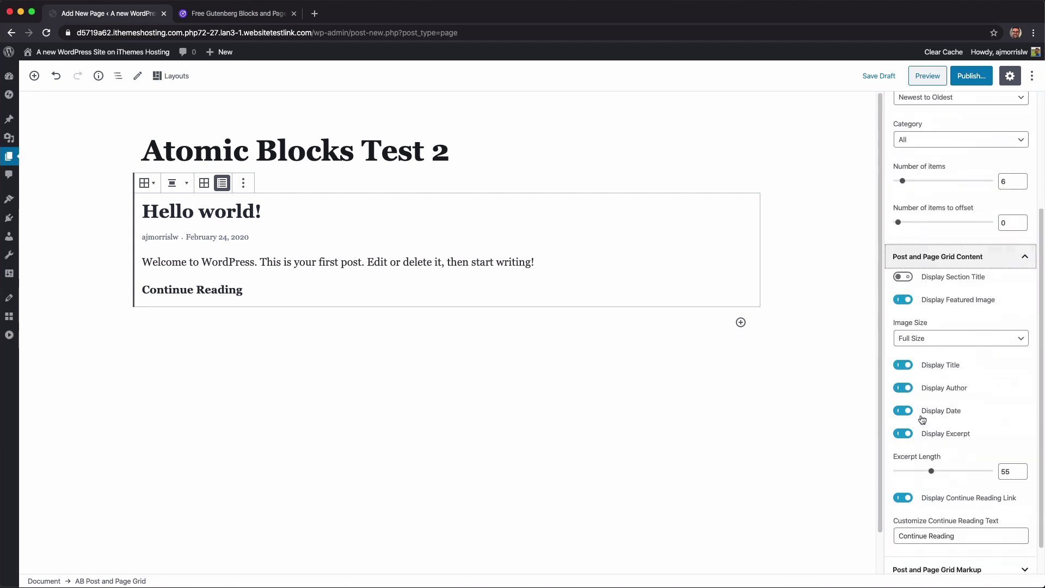
click(902, 362)
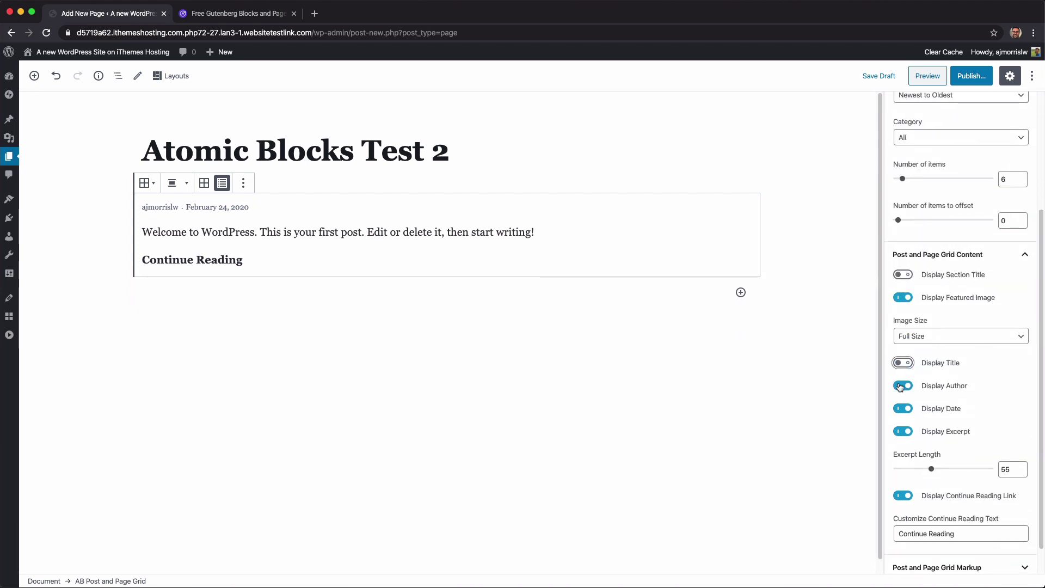
click(902, 362)
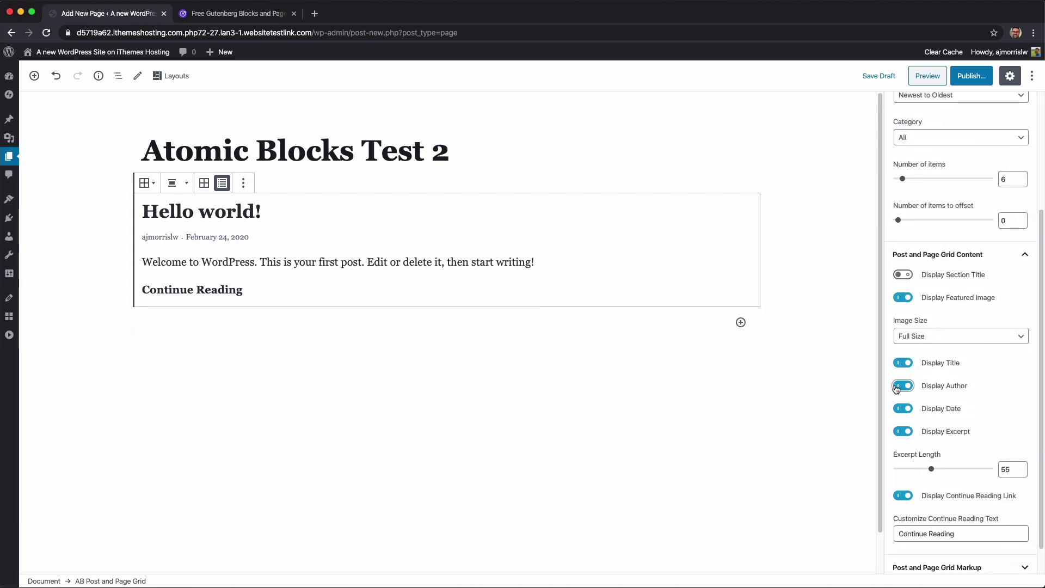
click(897, 386)
click(897, 409)
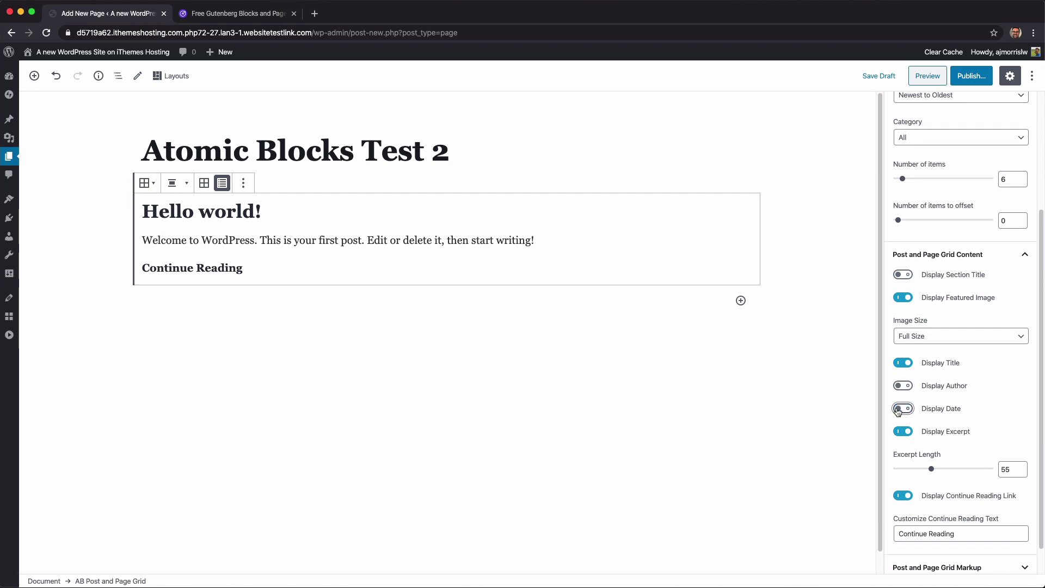
click(897, 431)
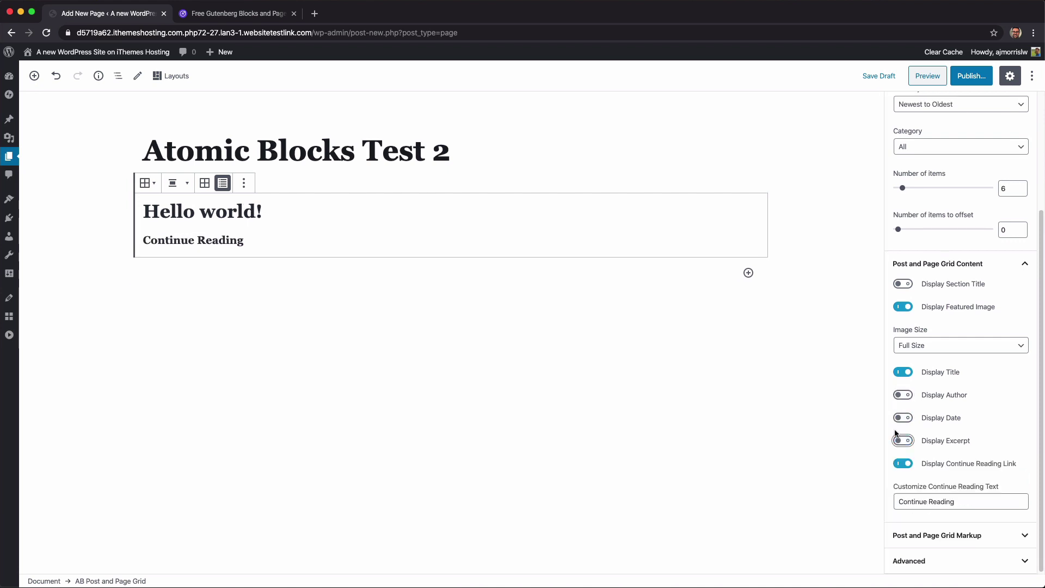
click(895, 463)
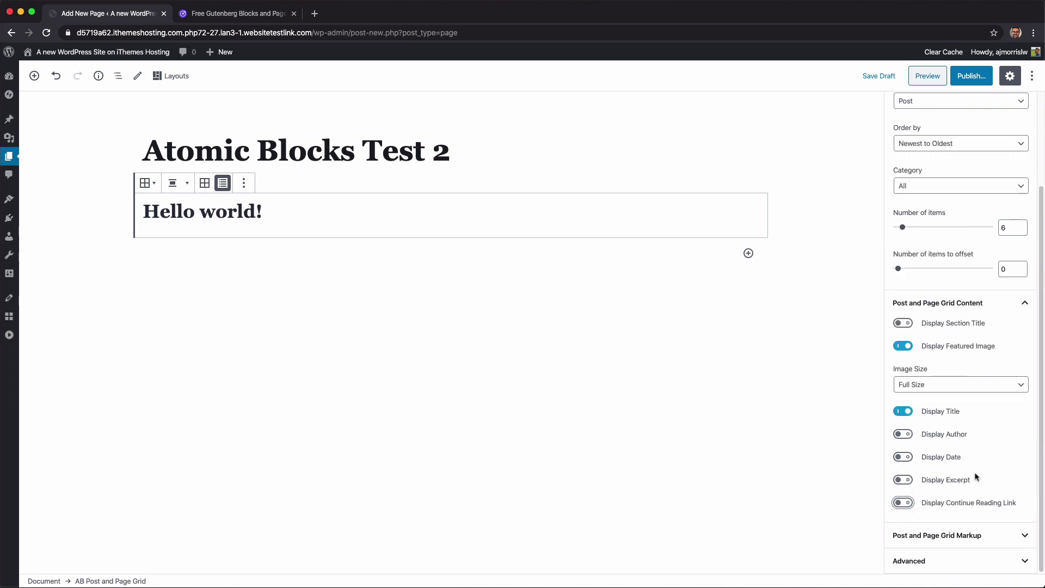
click(897, 350)
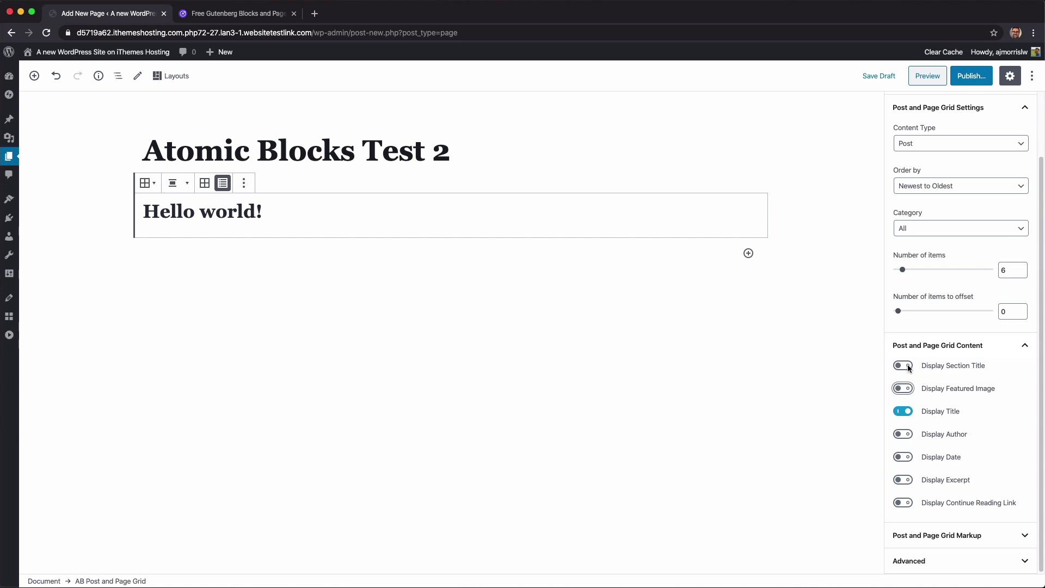
Display a section title on the post grid and set it to "Recent Blog Posts".
click(908, 368)
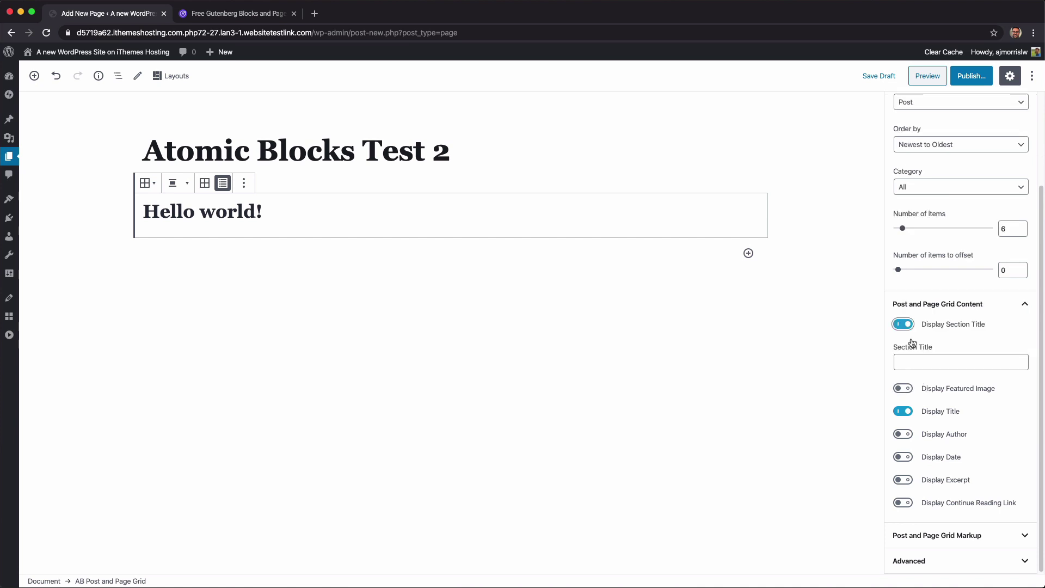
click(930, 362)
text(Recent BLock)
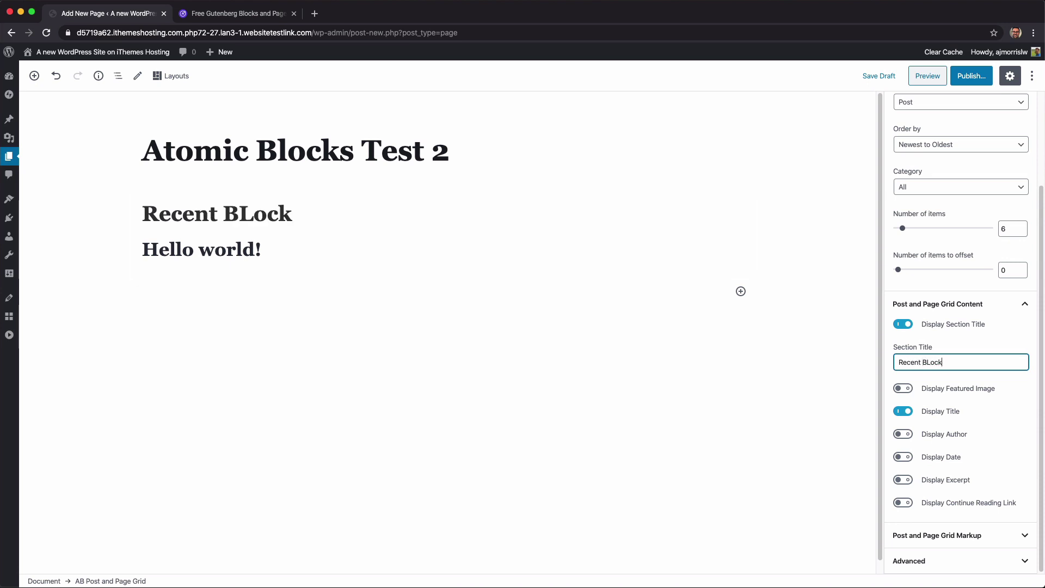
key(BackSpace)
key(BackSpace)
key(BackSpace)
key(BackSpace)
text(log POst)
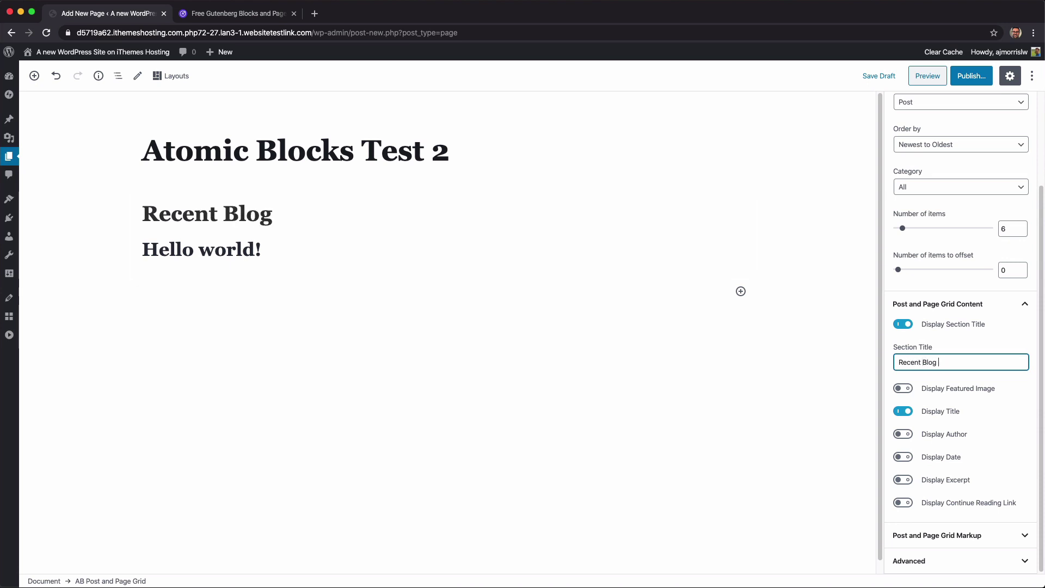
key(BackSpace)
key(BackSpace)
key(BackSpace)
text(osts)
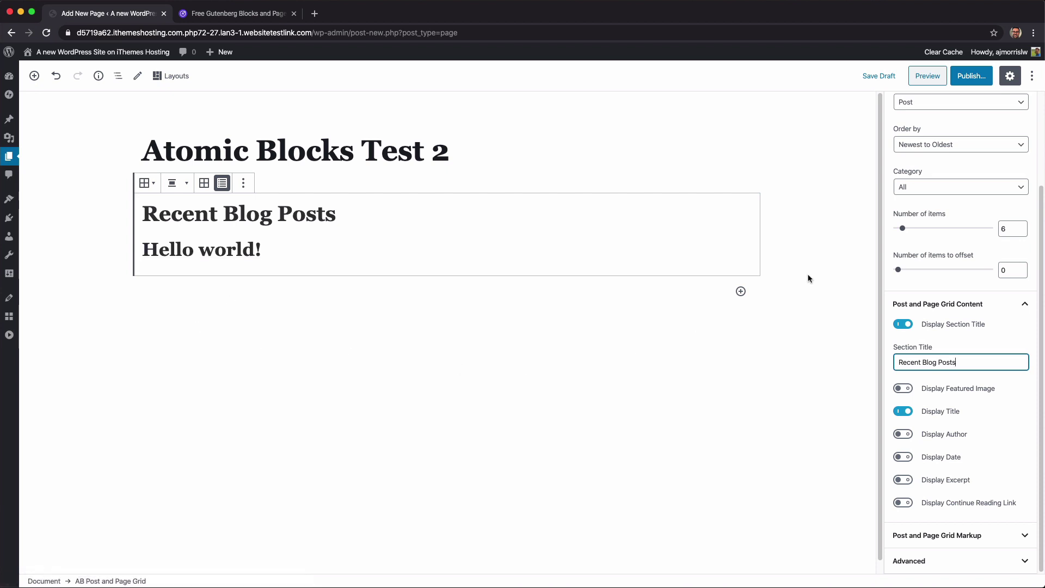
Check the "Hello world!" post link from the grid, return to the page editor, and examine the grid's markup options.
click(917, 308)
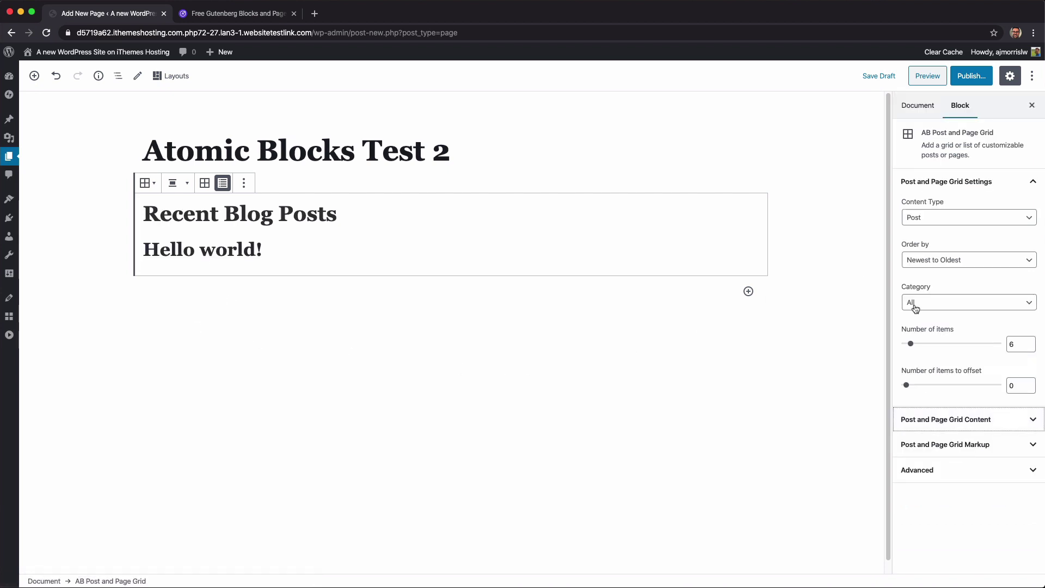
click(921, 184)
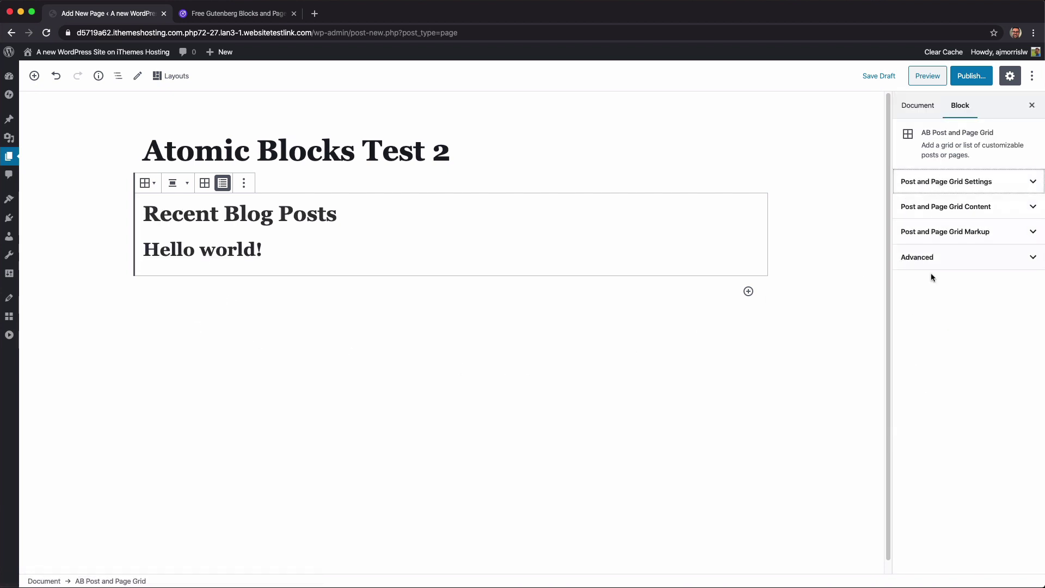
click(479, 217)
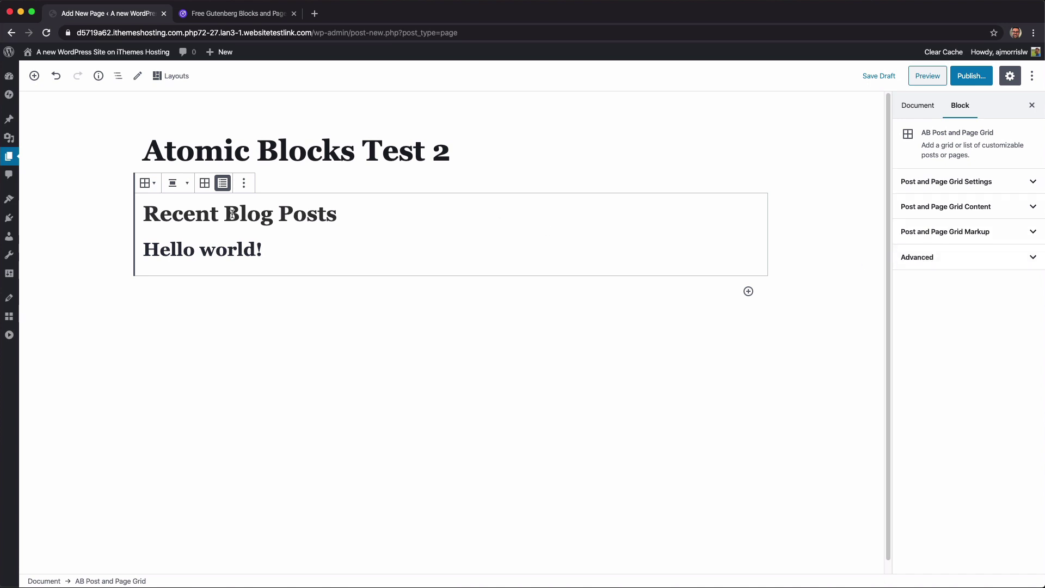
click(220, 248)
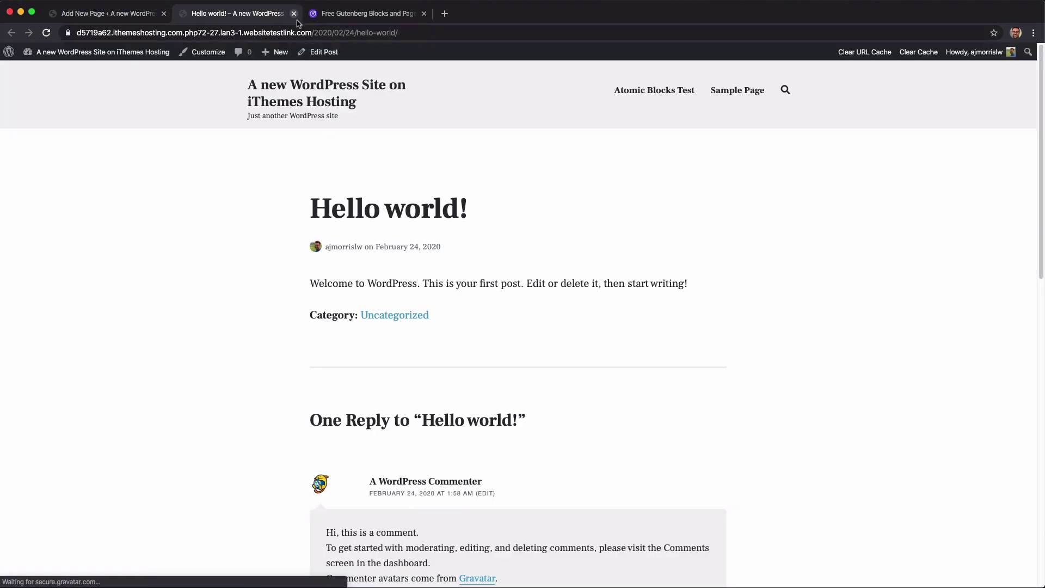
click(294, 14)
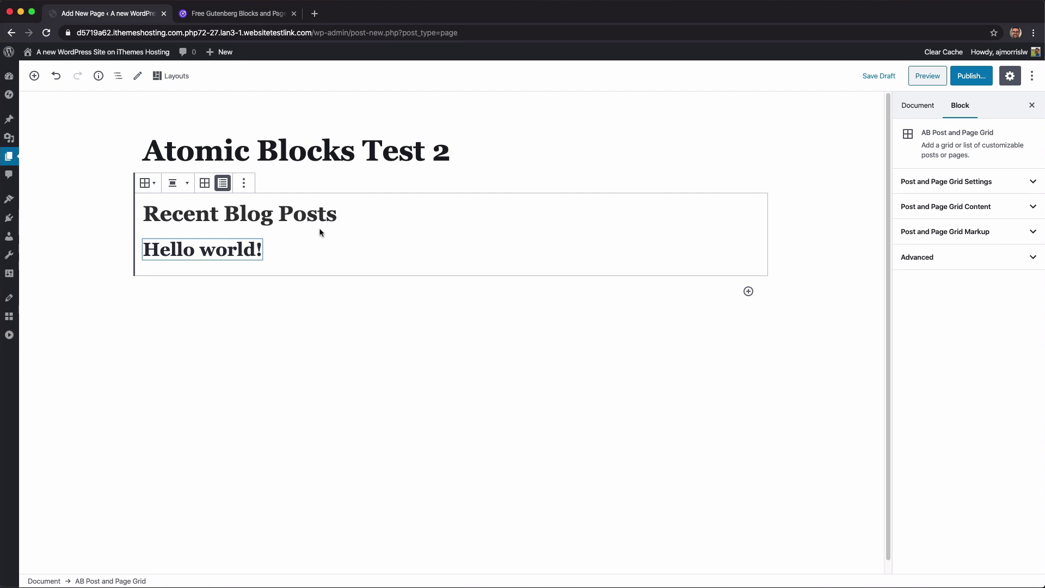
click(959, 233)
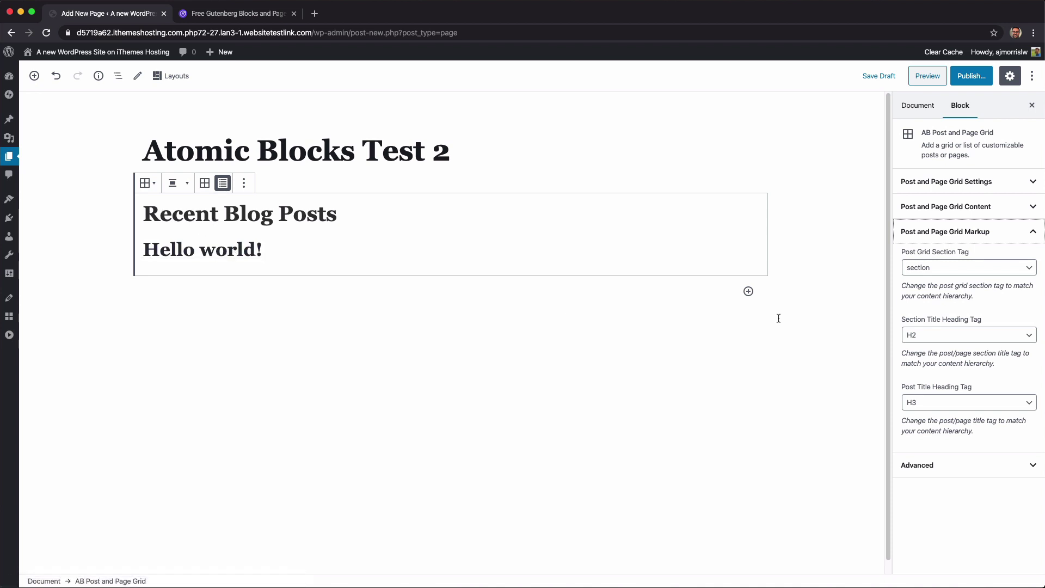
Set the post grid's section title heading tag to H5 and its post title heading tag to H6.
click(939, 336)
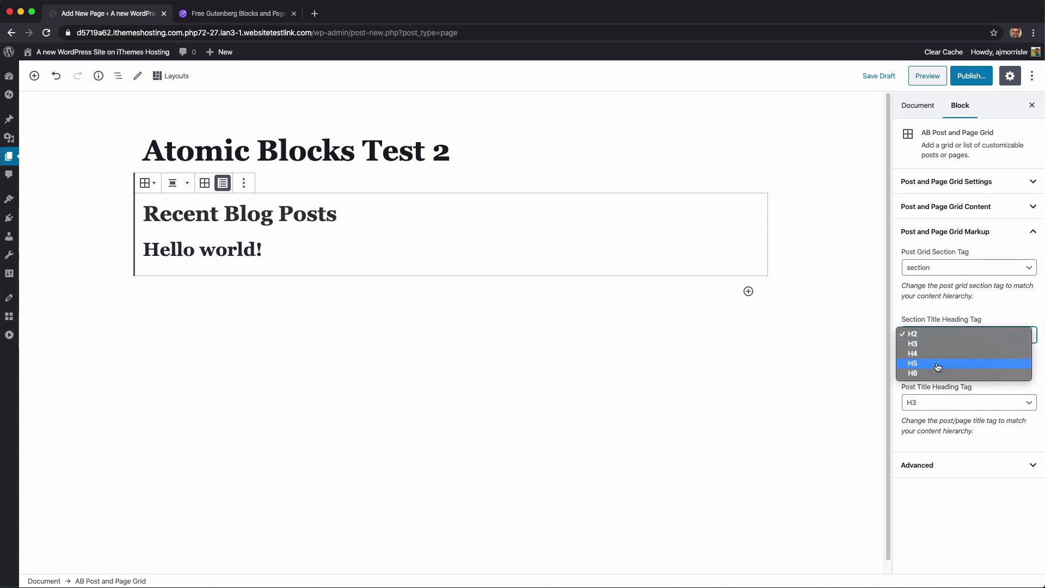
click(936, 364)
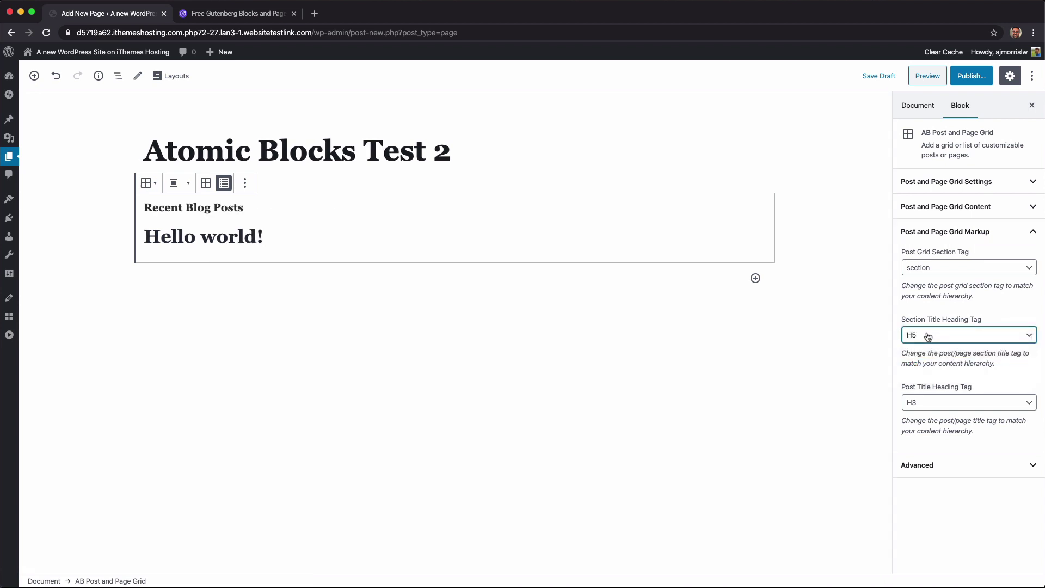
click(928, 402)
click(929, 432)
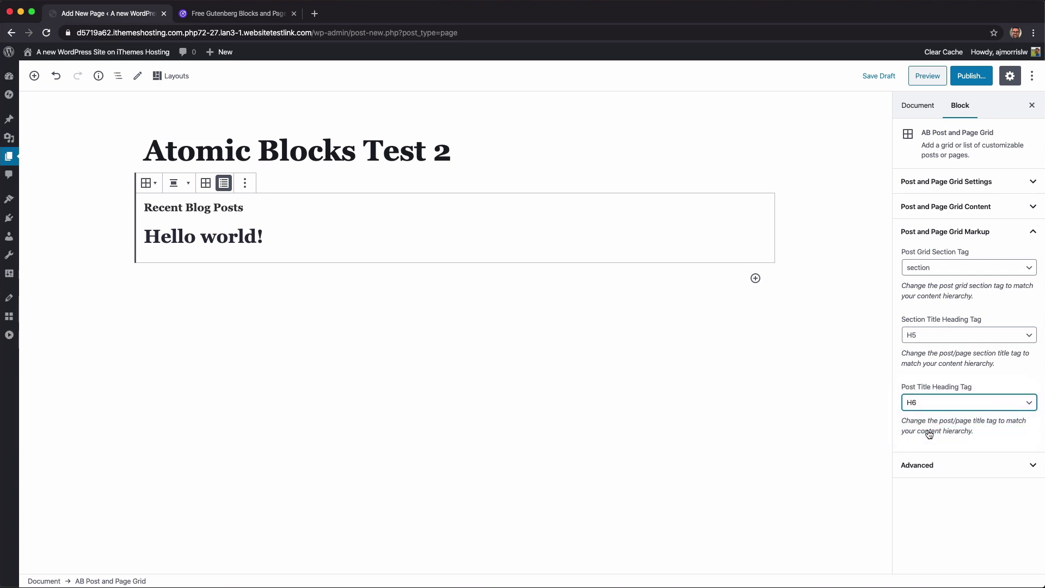
Set both the post title heading tag and the section title heading tag of the post grid to H3.
click(920, 407)
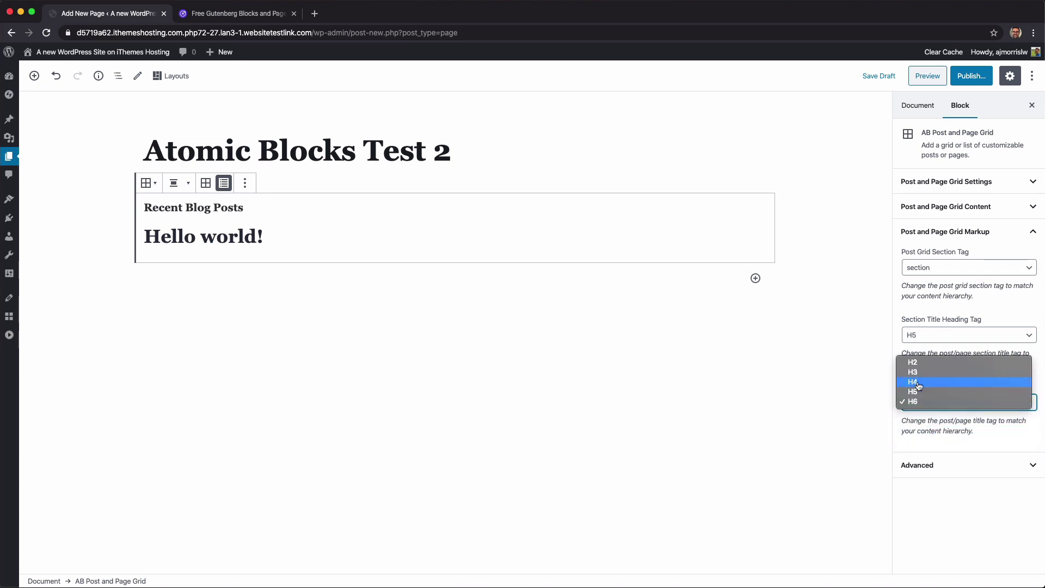
click(918, 373)
click(920, 340)
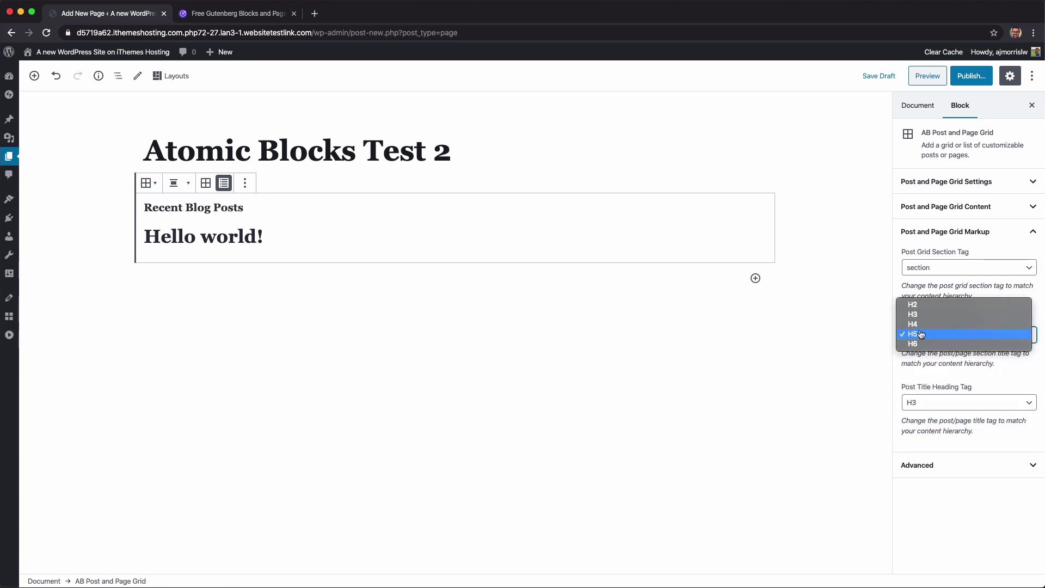
click(918, 316)
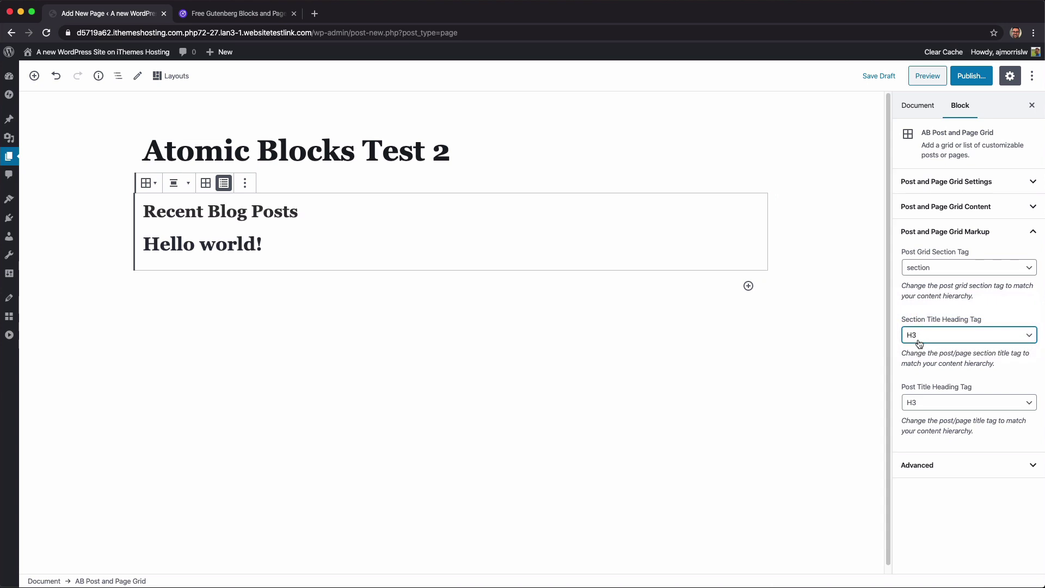
Review the post grid section tag choices, keeping section, and set the section title heading tag to H2.
click(913, 275)
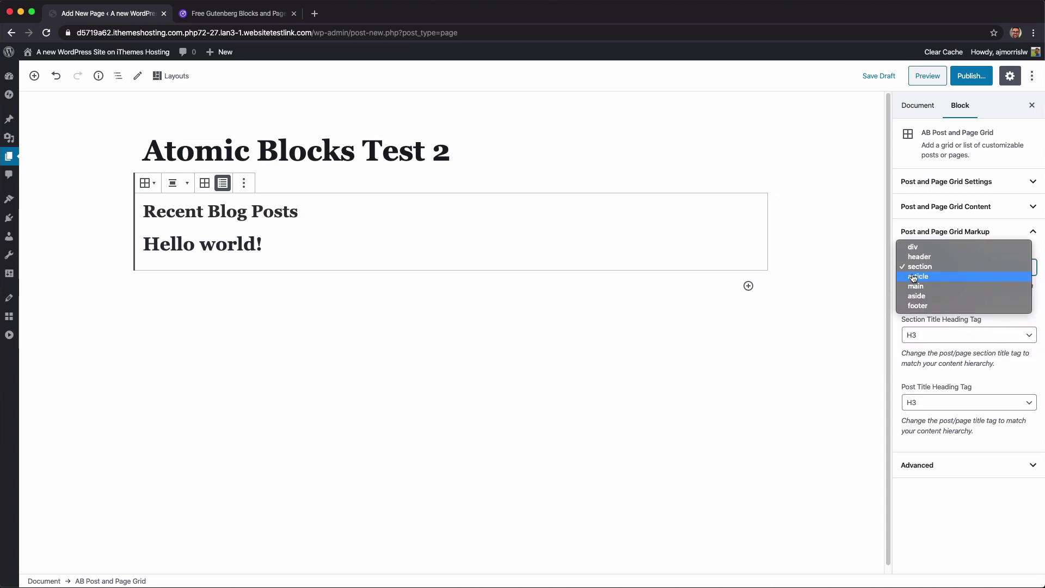
click(930, 271)
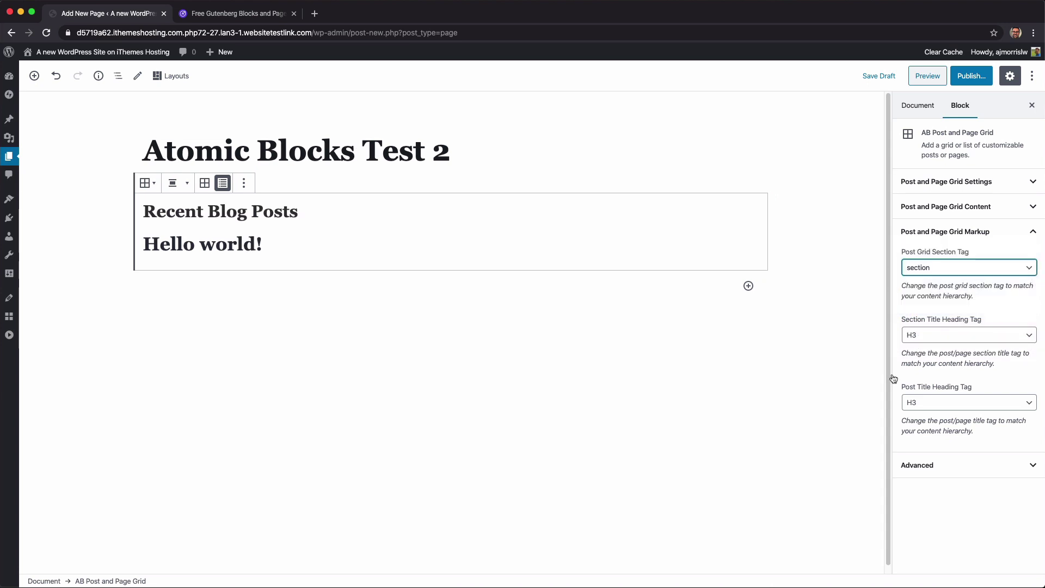
click(927, 334)
click(924, 325)
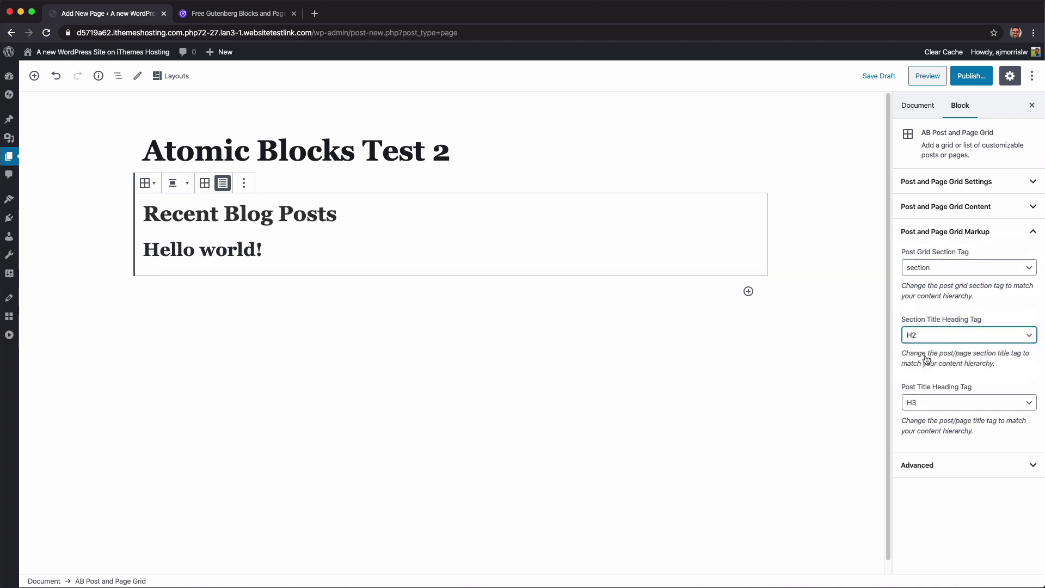
Review the post title heading tag choices, keeping H3, and examine the post grid's additional CSS class option.
click(926, 403)
click(927, 402)
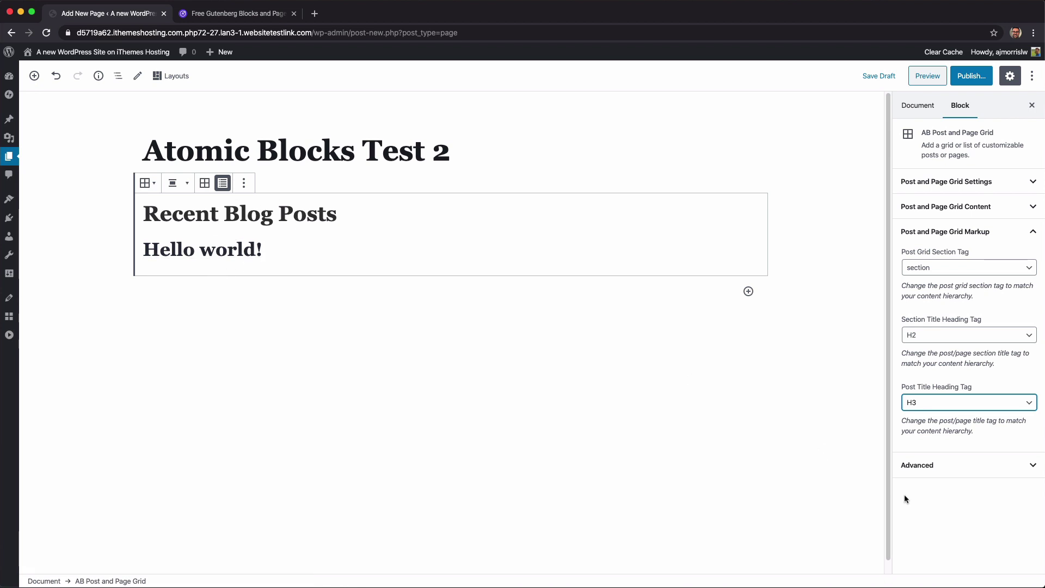
click(918, 463)
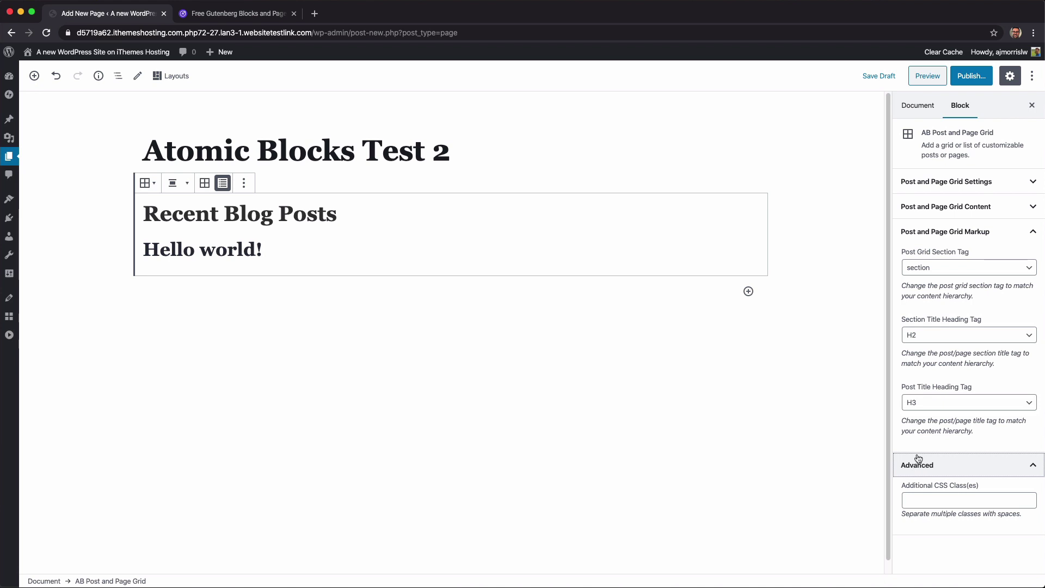
click(959, 500)
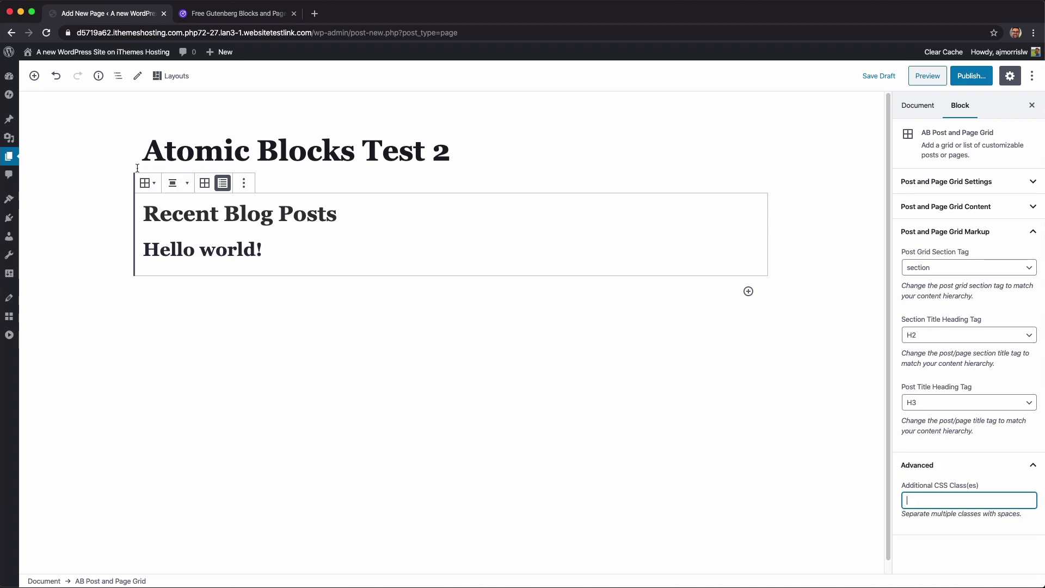
Insert an AB Profile Box block below the post grid to view it, and remove it again.
click(385, 294)
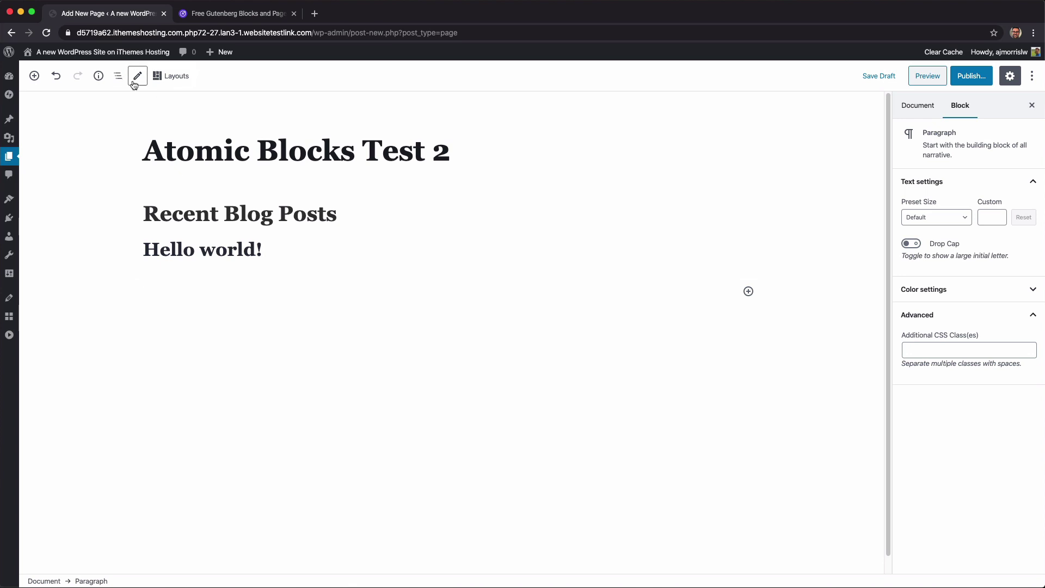
click(44, 79)
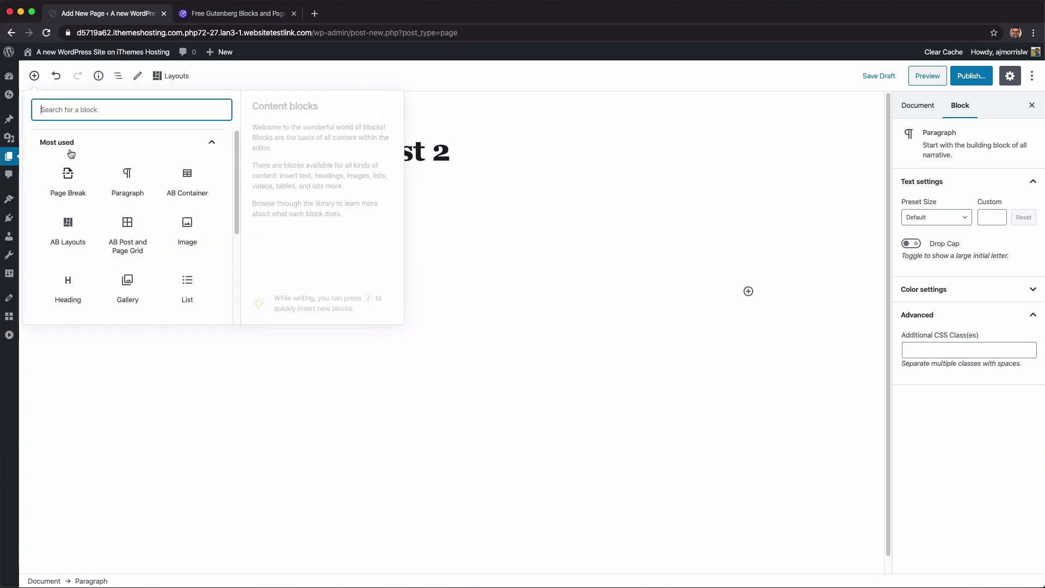
click(68, 138)
click(101, 297)
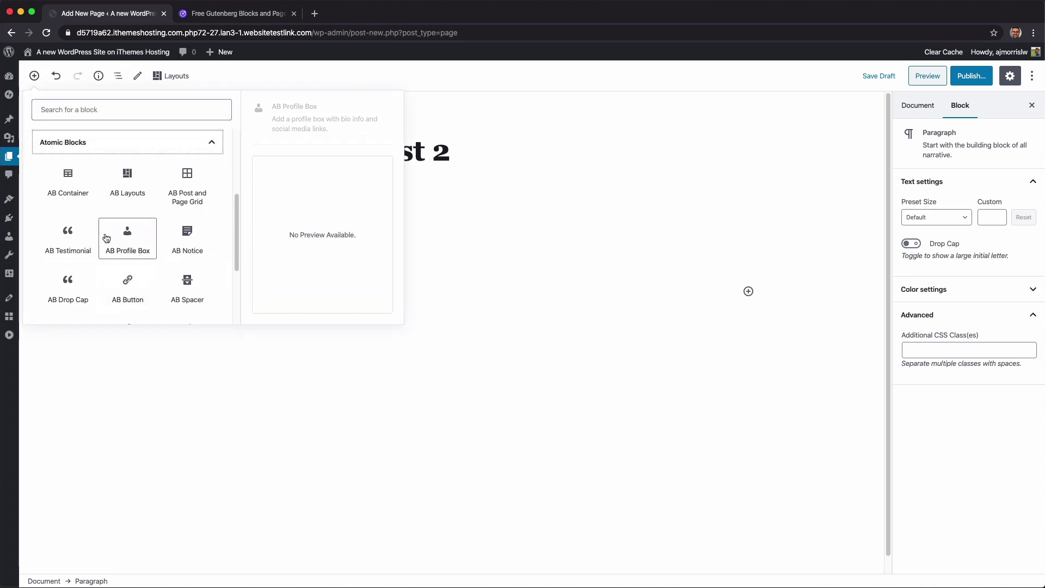
scroll(106, 238, down, 1)
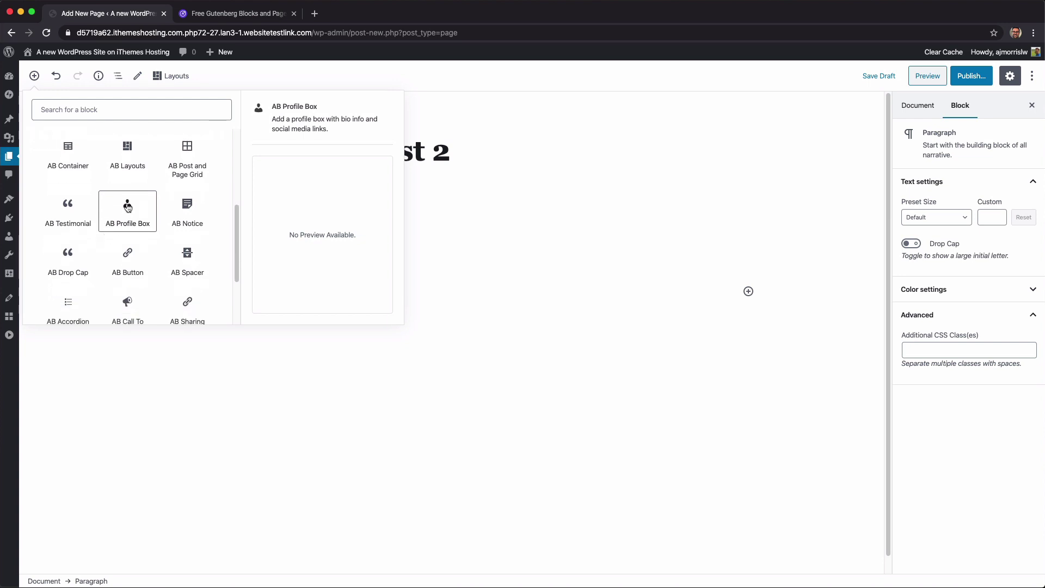
click(129, 210)
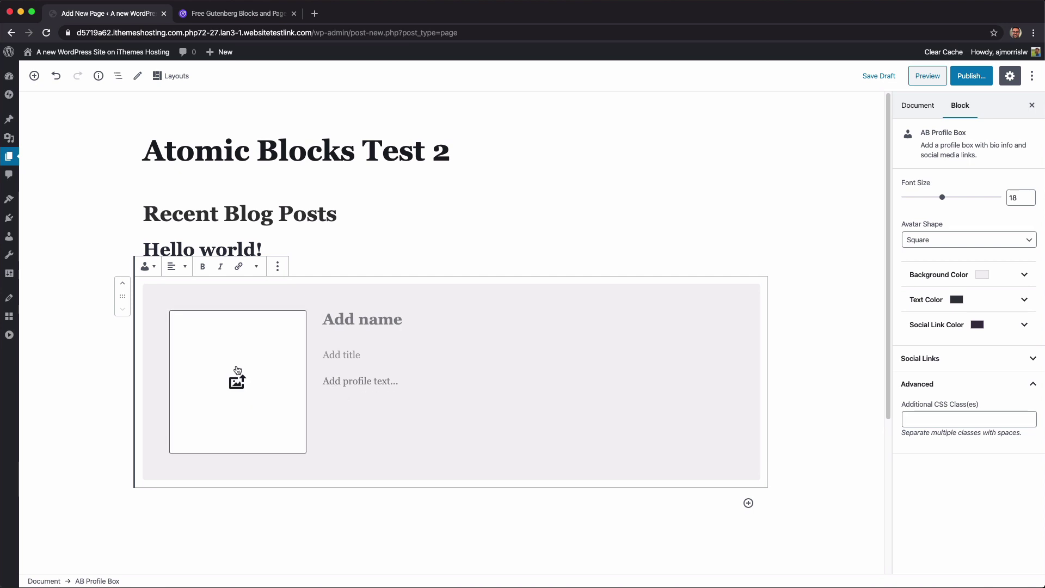
click(277, 266)
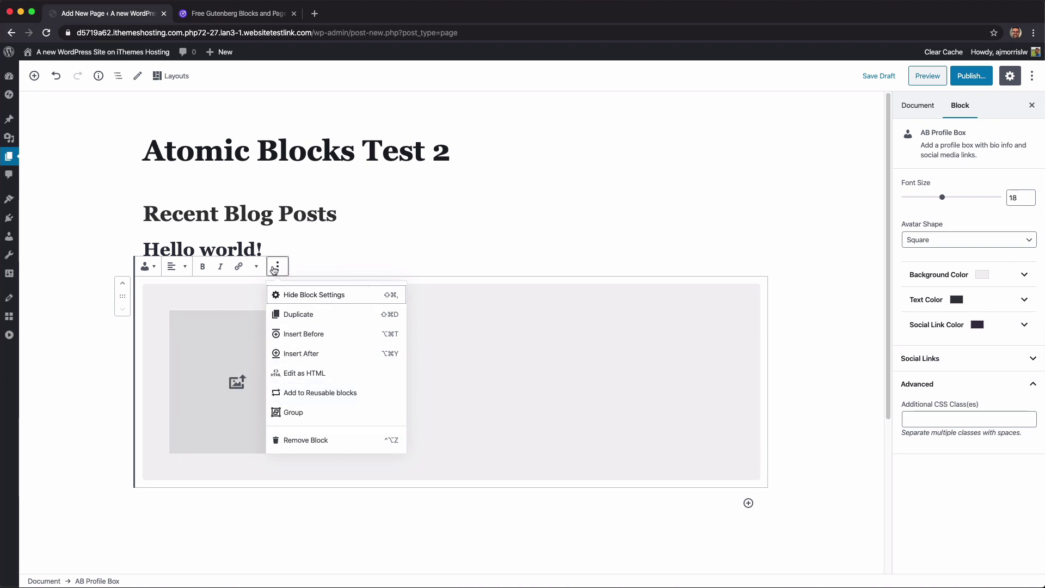
click(308, 439)
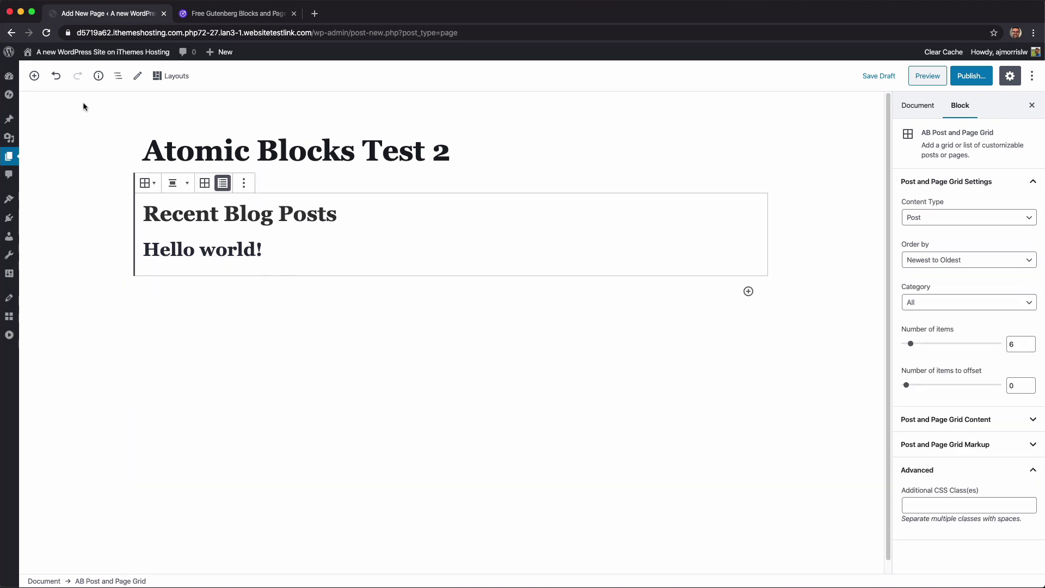
Insert an AB Call To Action block below the post grid.
click(34, 75)
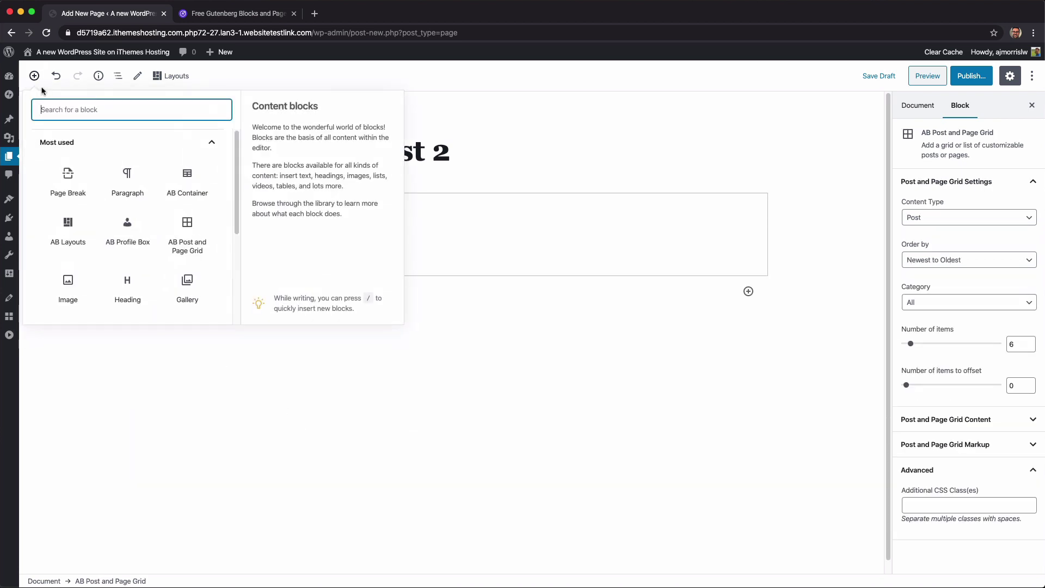
click(127, 139)
click(133, 296)
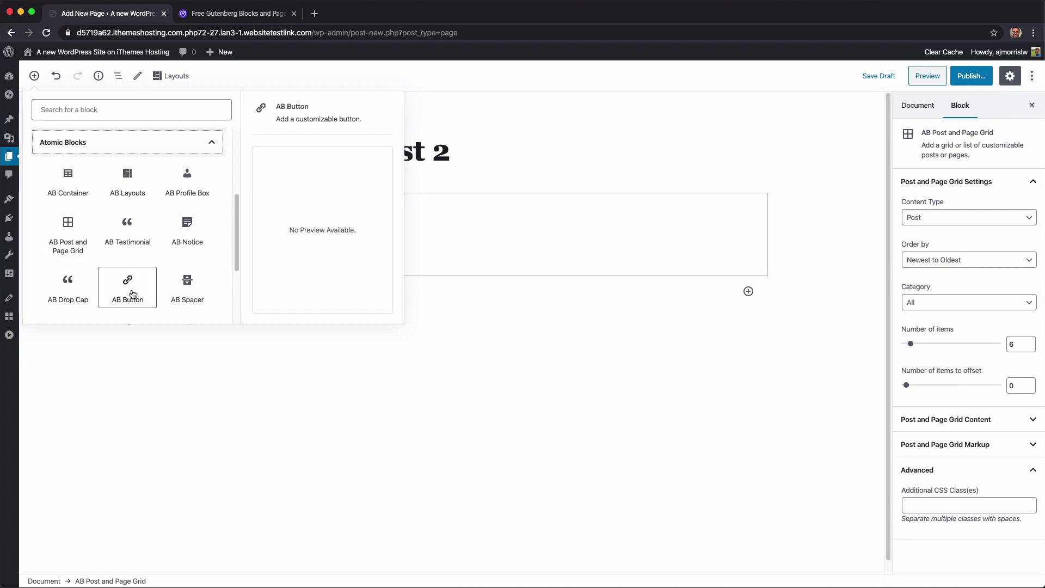
scroll(131, 254, down, 2)
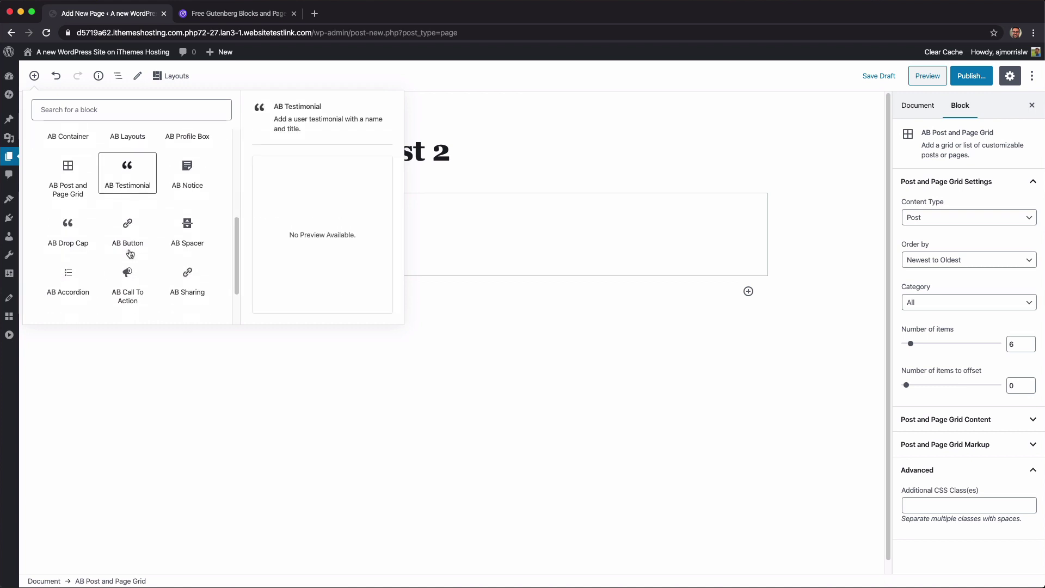
click(128, 286)
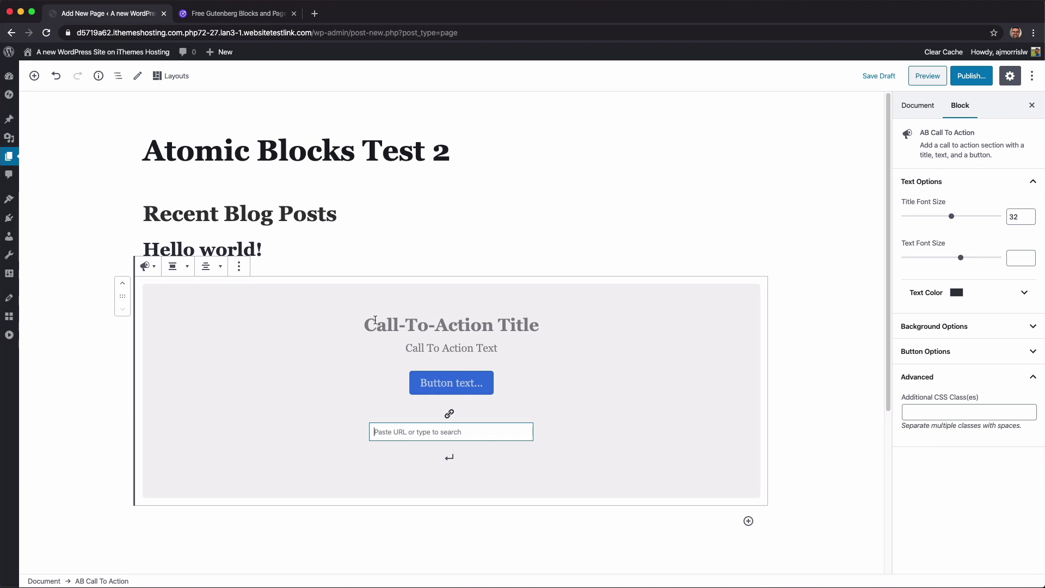
Set the call to action block's background overlay color to the preset dark red.
click(988, 329)
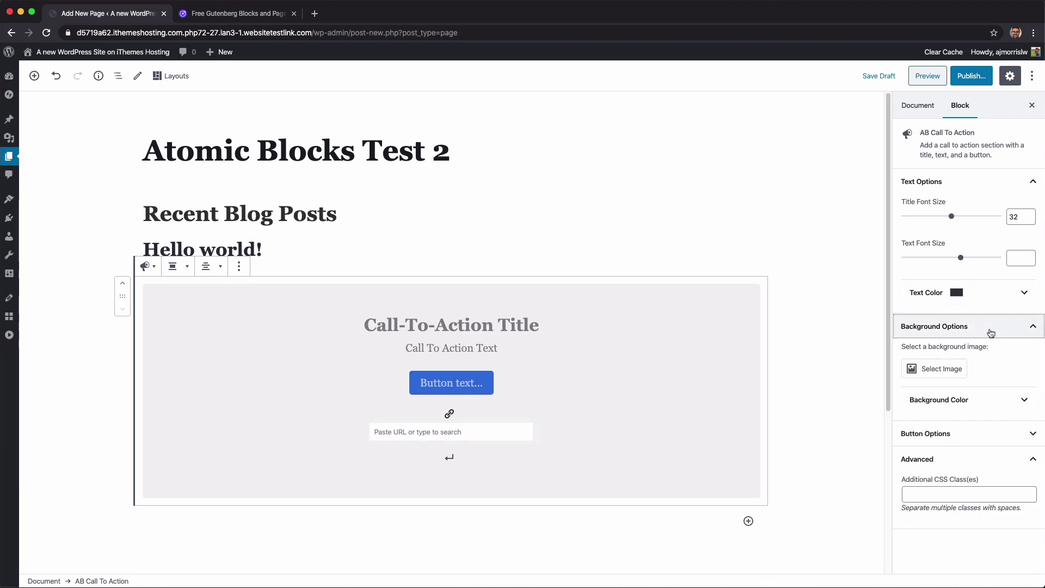
click(940, 403)
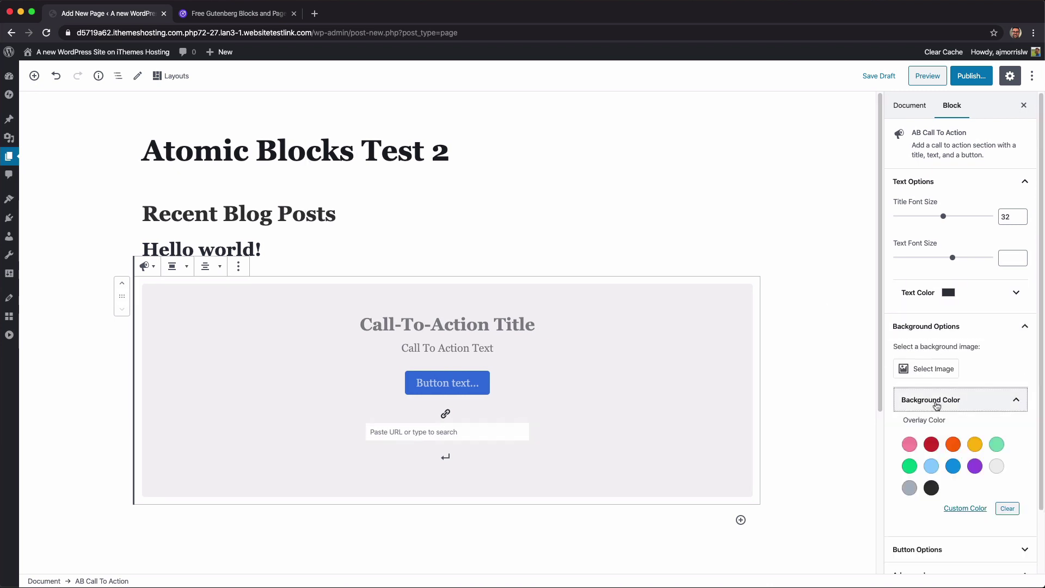
click(928, 443)
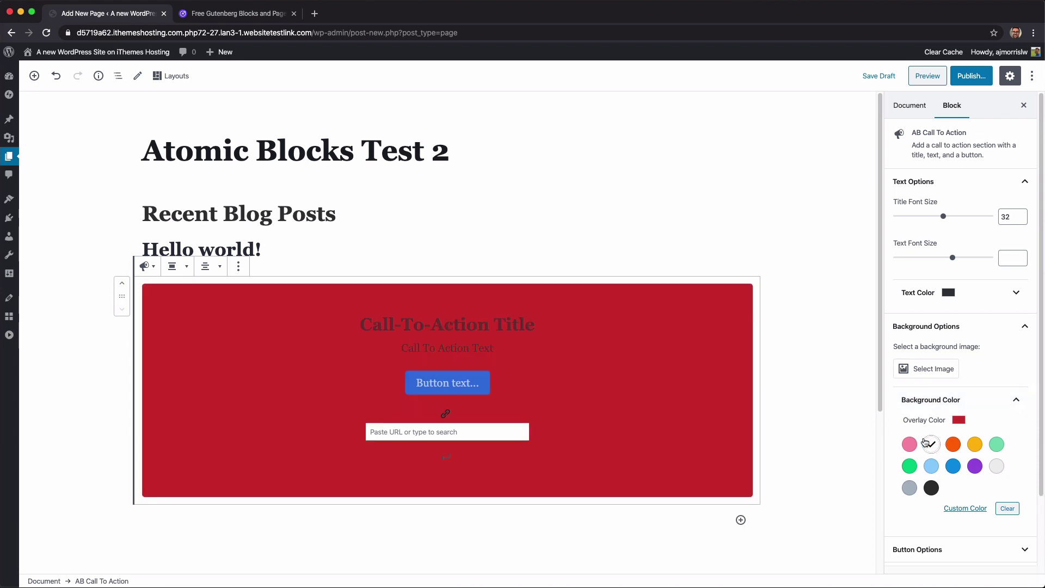
click(933, 400)
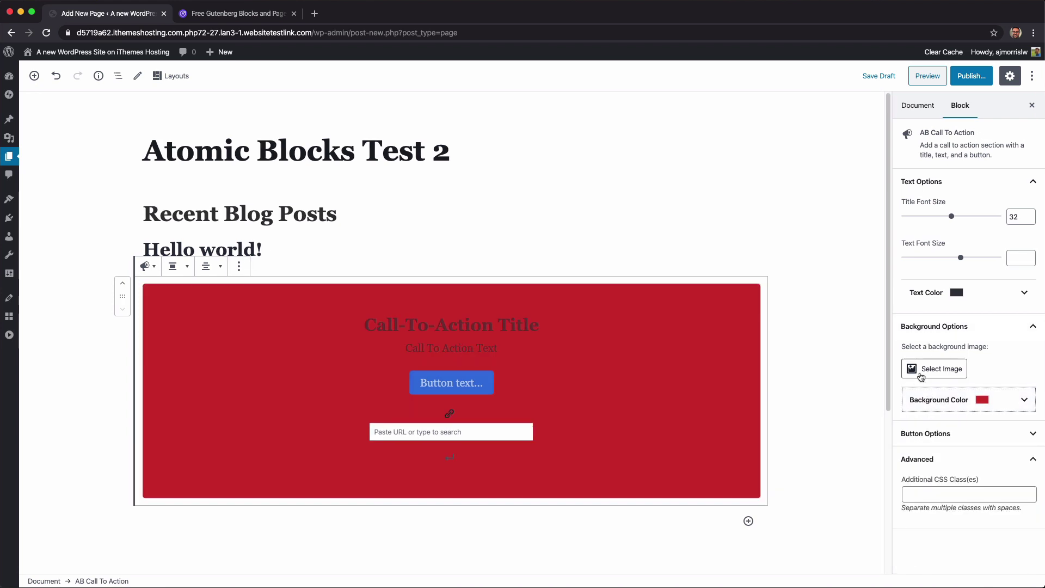
click(932, 327)
Review the call to action's button options, and set its title font size to 54 and text font size to 18.
click(929, 352)
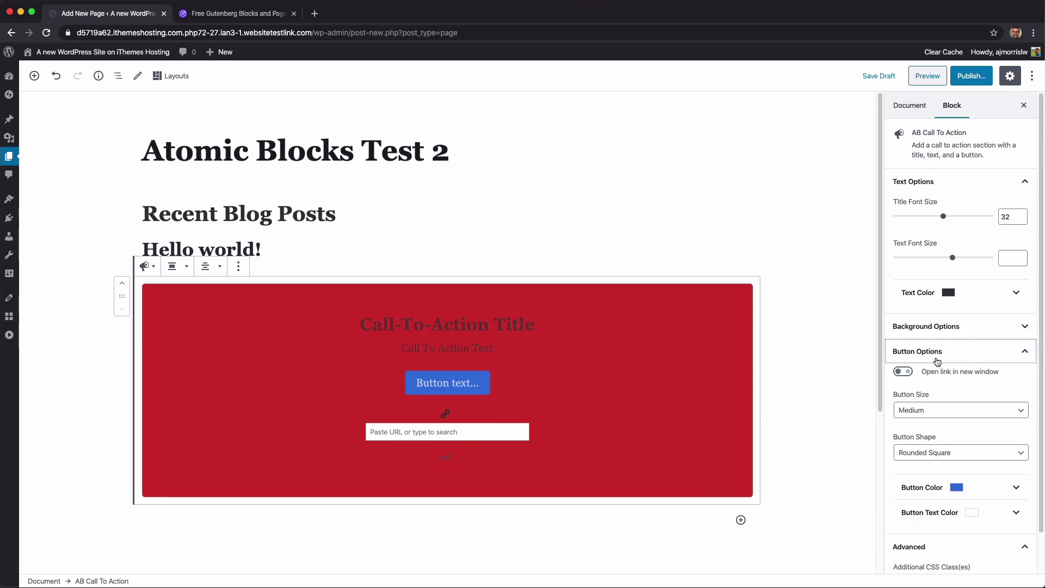
scroll(942, 452, down, 2)
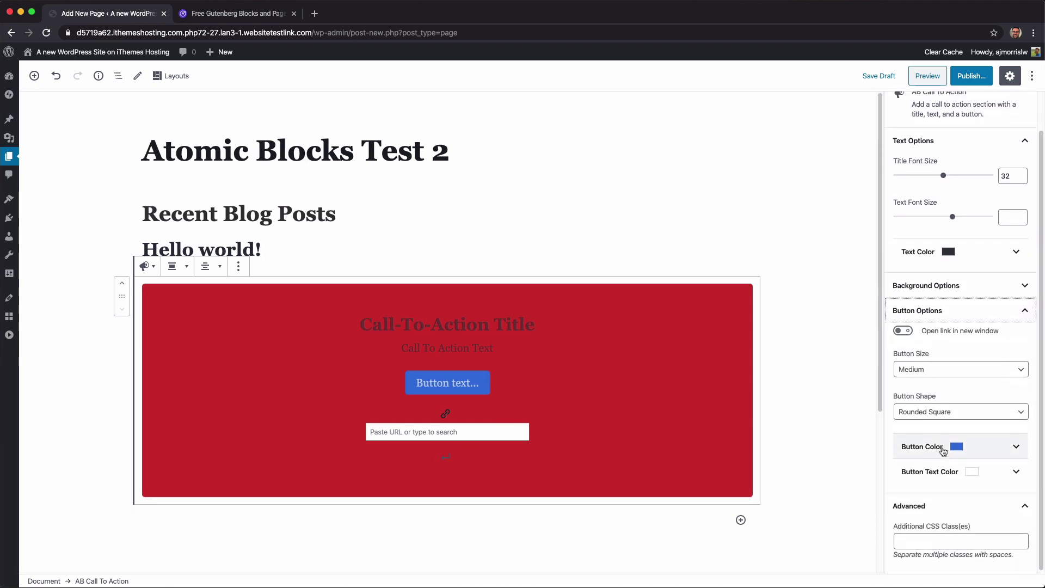
scroll(943, 451, up, 2)
drag(943, 214, 974, 217)
drag(952, 258, 938, 262)
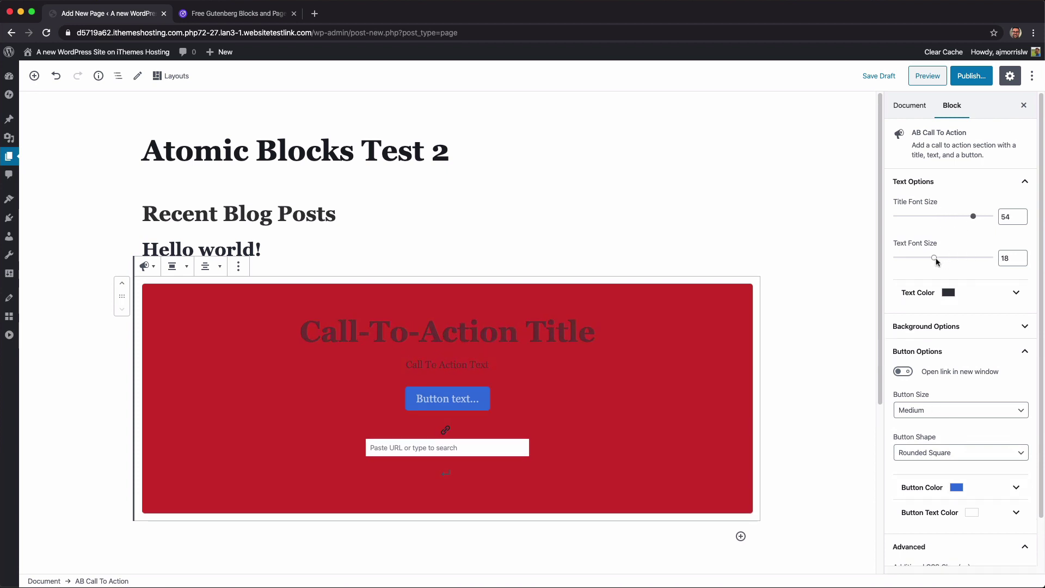
click(924, 352)
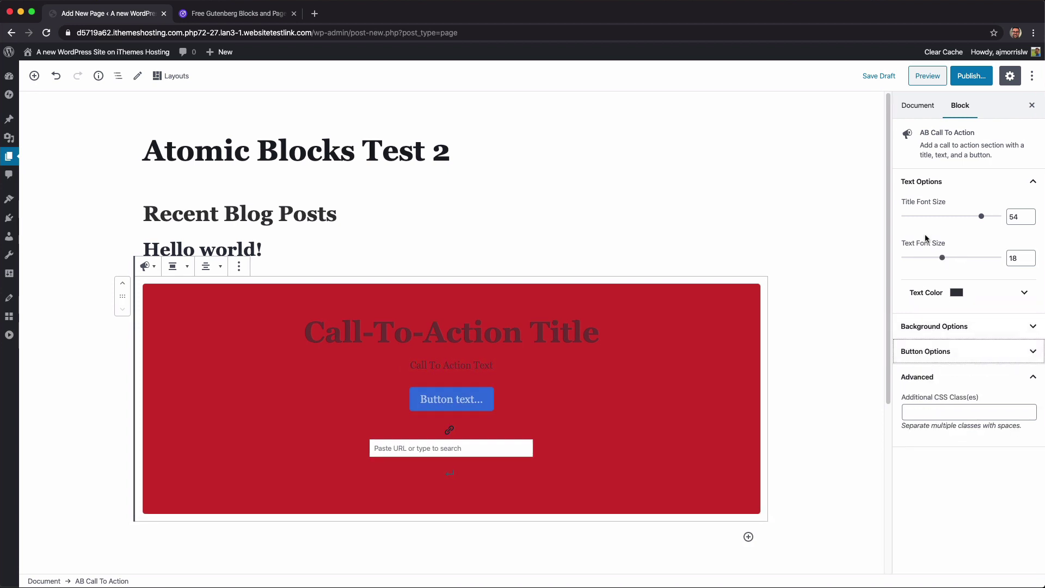
click(929, 182)
Align the call to action block to full width and open its button and background options.
click(222, 378)
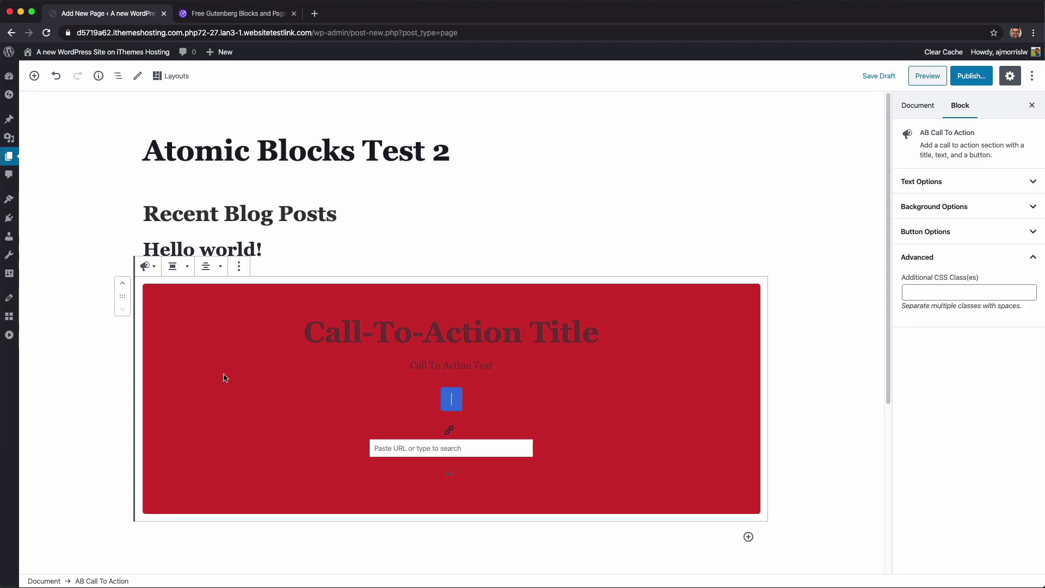
click(174, 270)
click(155, 233)
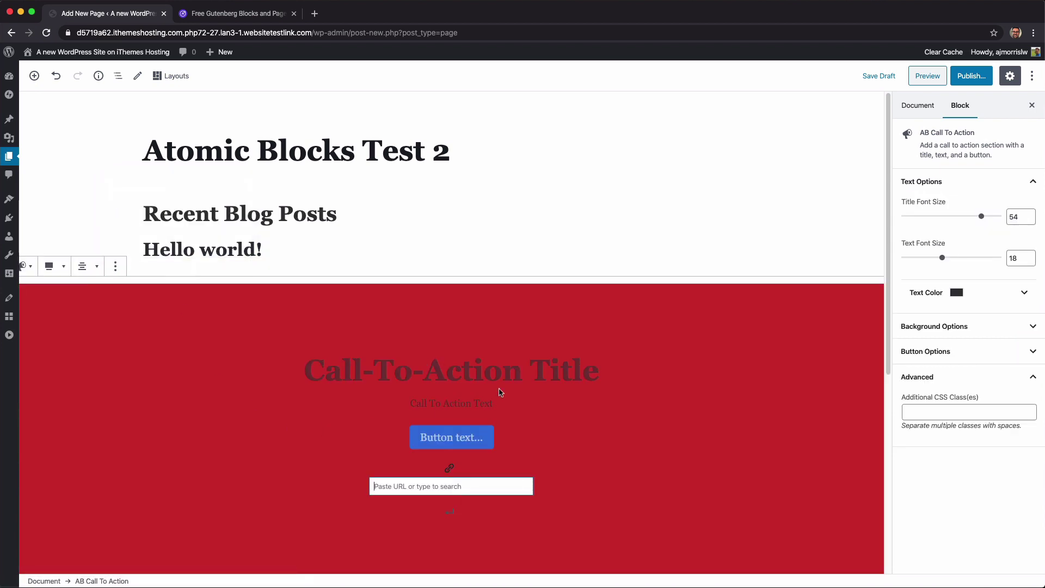
click(936, 351)
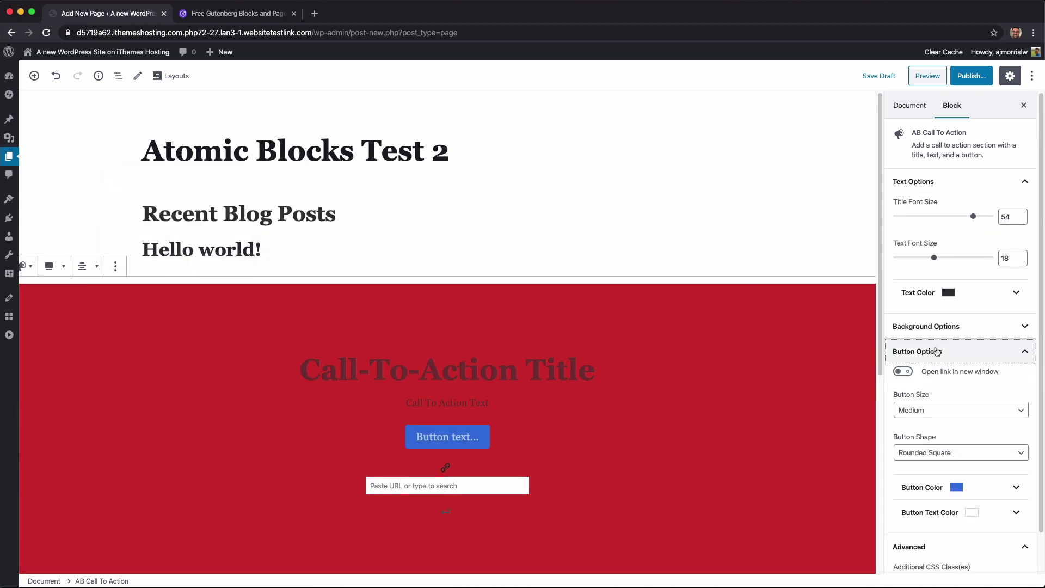
click(920, 330)
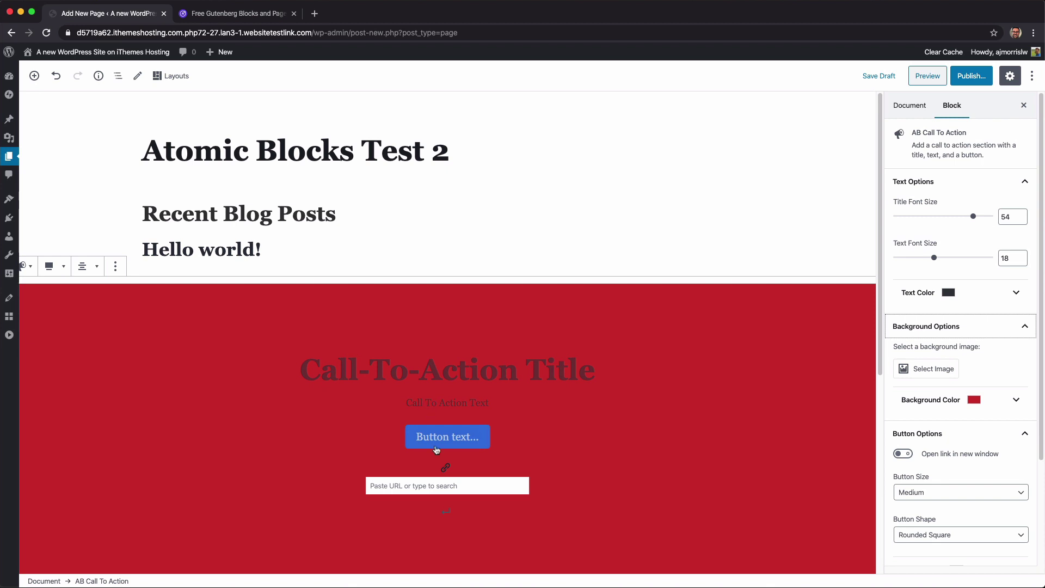
Insert an AB Spacer block below the call to action block.
click(420, 391)
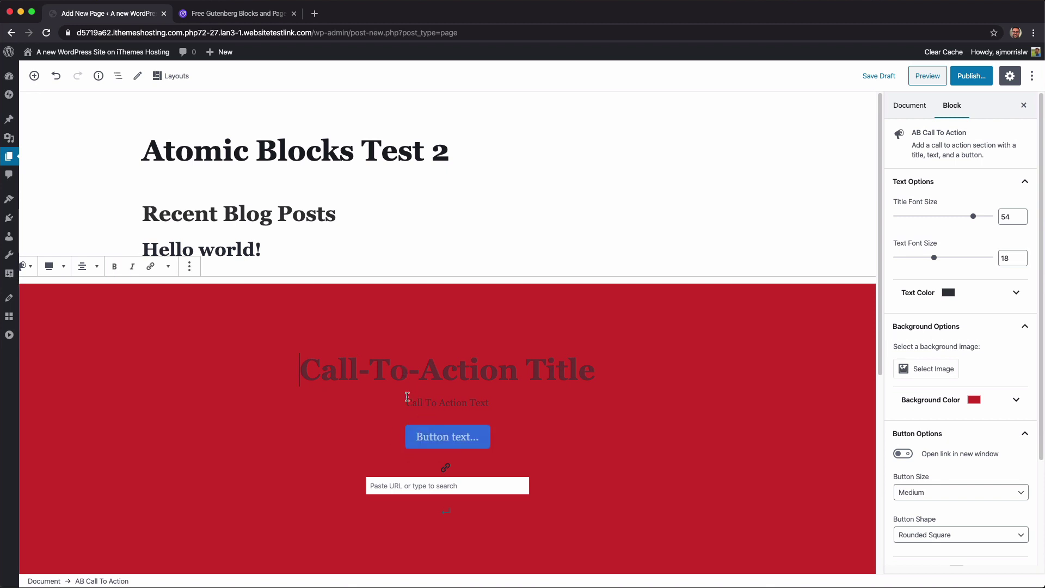
click(414, 404)
scroll(381, 368, down, 6)
click(741, 279)
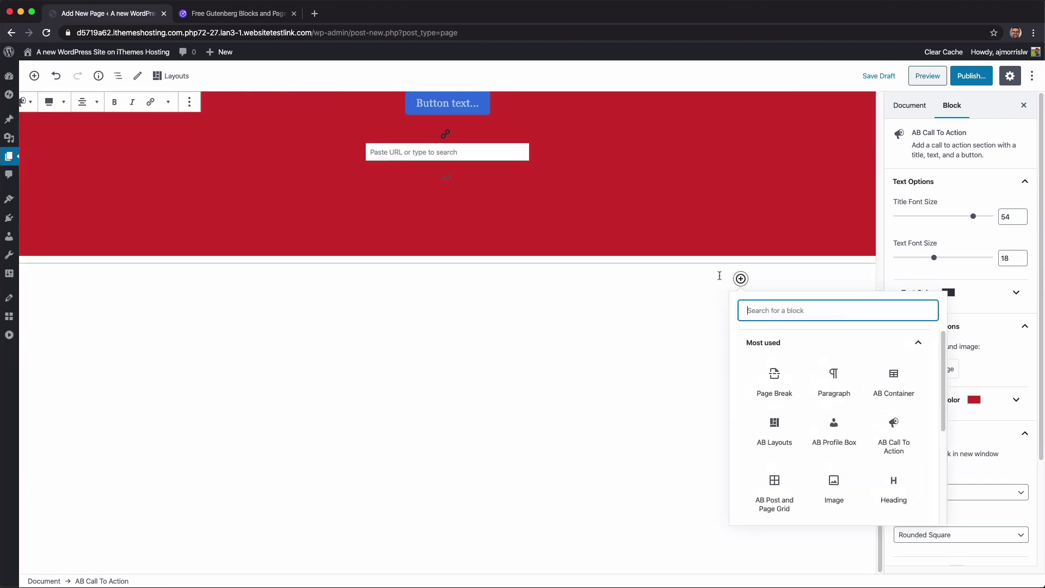
click(762, 343)
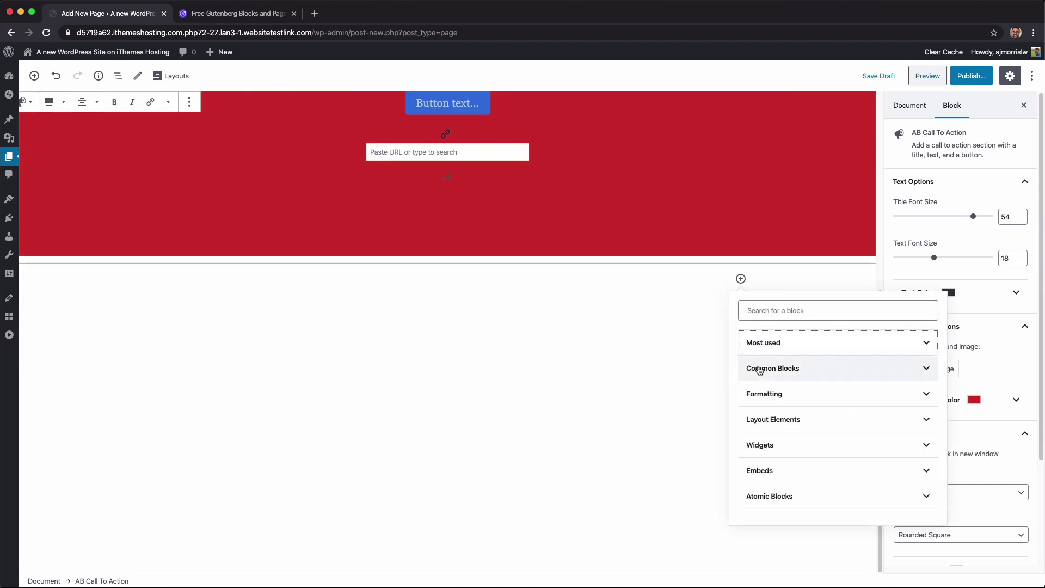
click(770, 497)
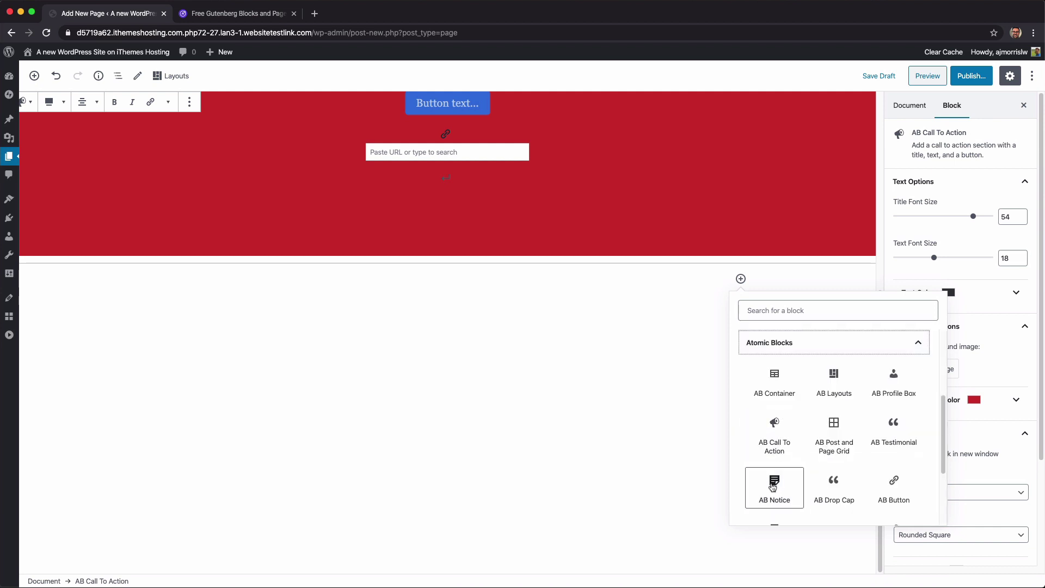
scroll(773, 486, down, 3)
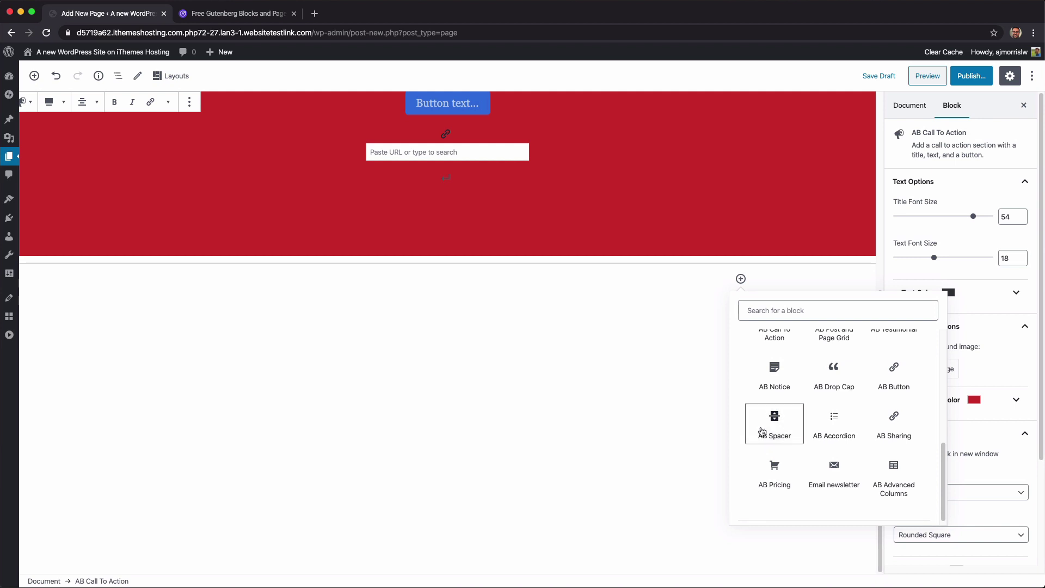
click(765, 424)
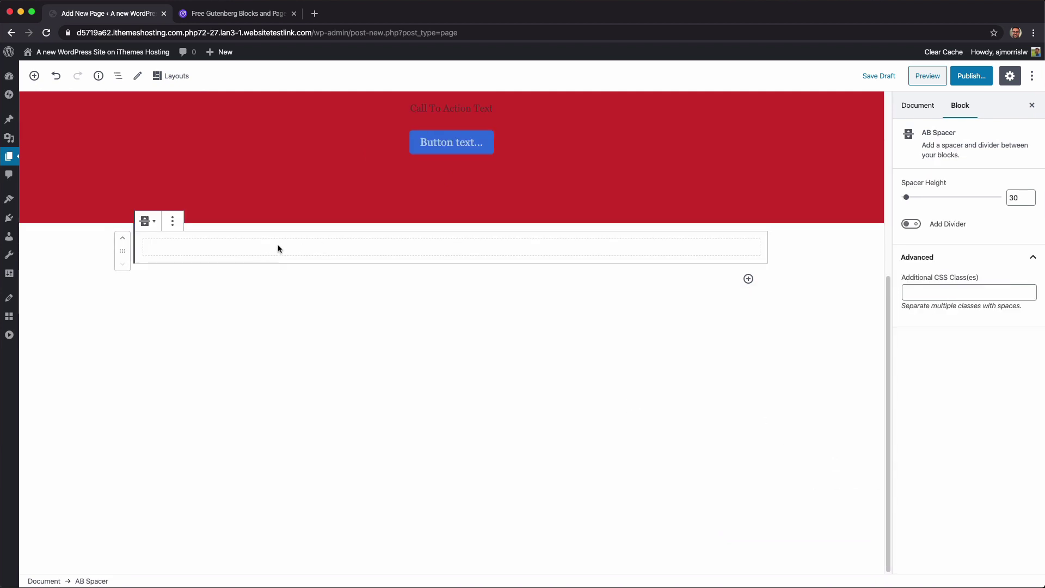
Add a divider to the spacer with the Dashed style and the preset blue color.
click(920, 225)
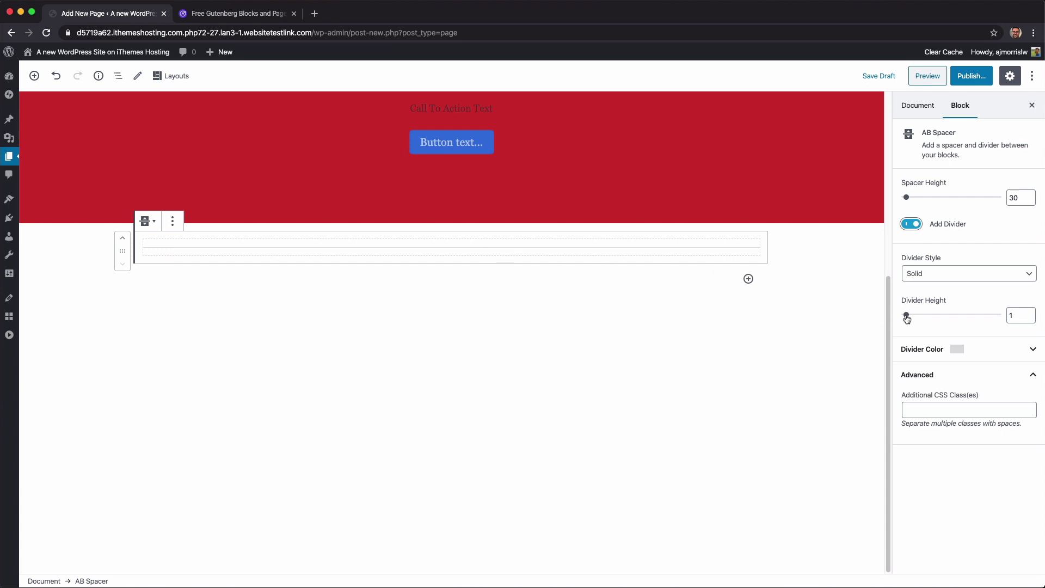
mouse_move(911, 318)
mouse_down()
mouse_move(1005, 317)
mouse_move(906, 318)
mouse_up()
click(912, 275)
click(914, 283)
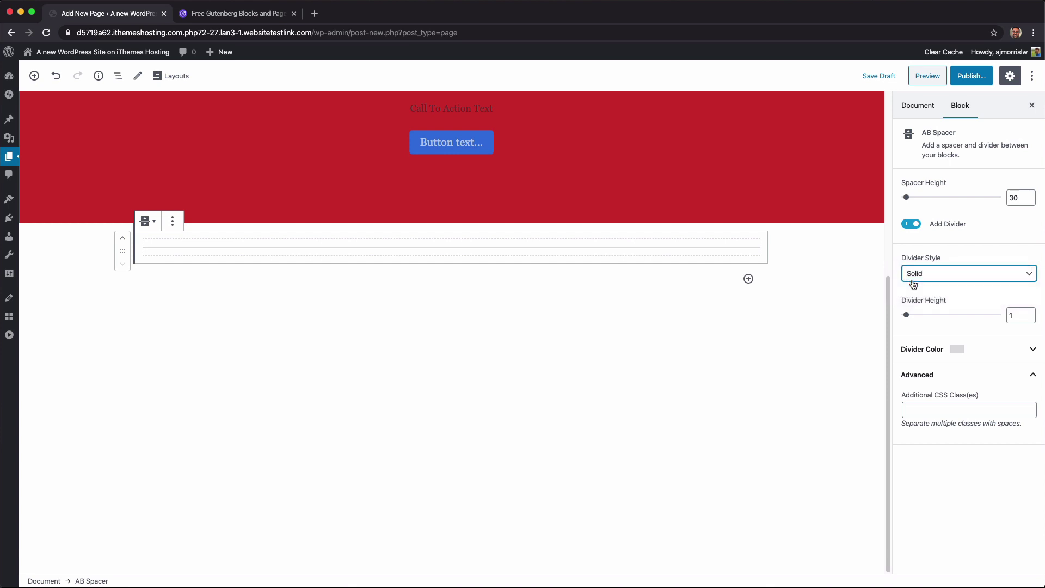
click(962, 353)
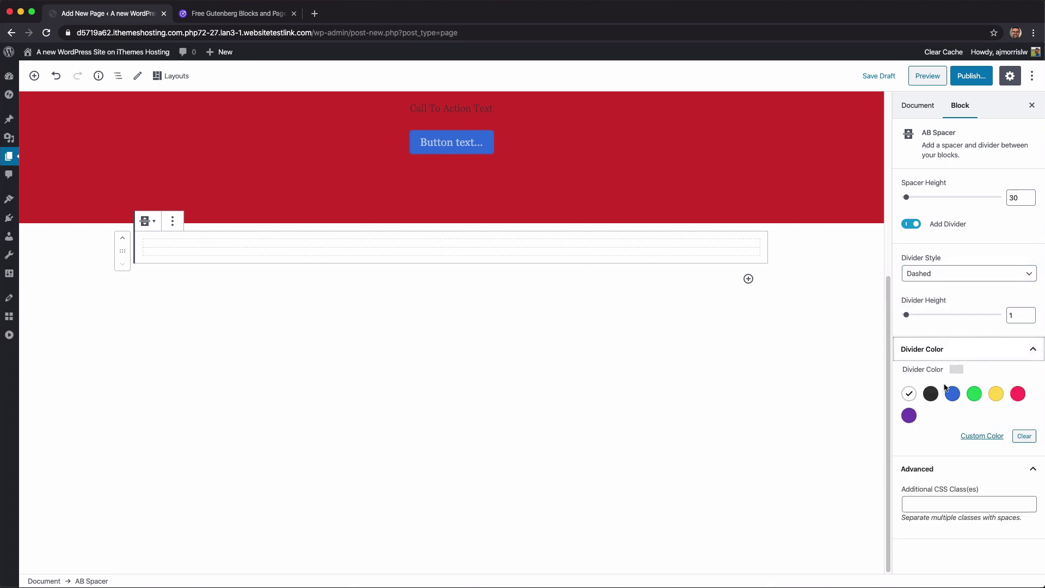
click(953, 394)
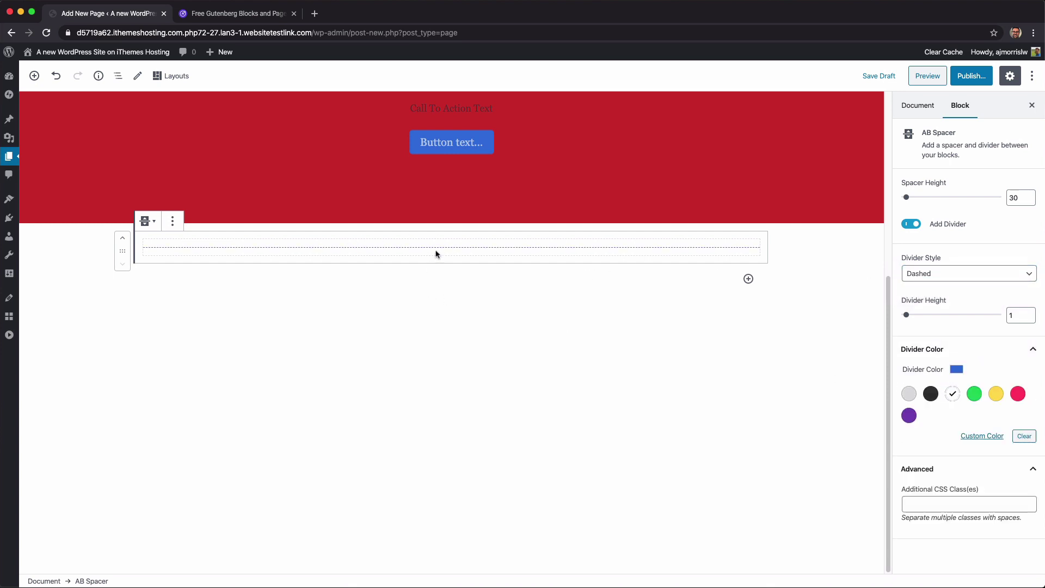
click(477, 304)
Insert a heading block below the spacer reading "Welcome to Atomic Blocks Testing Grounds.".
click(749, 279)
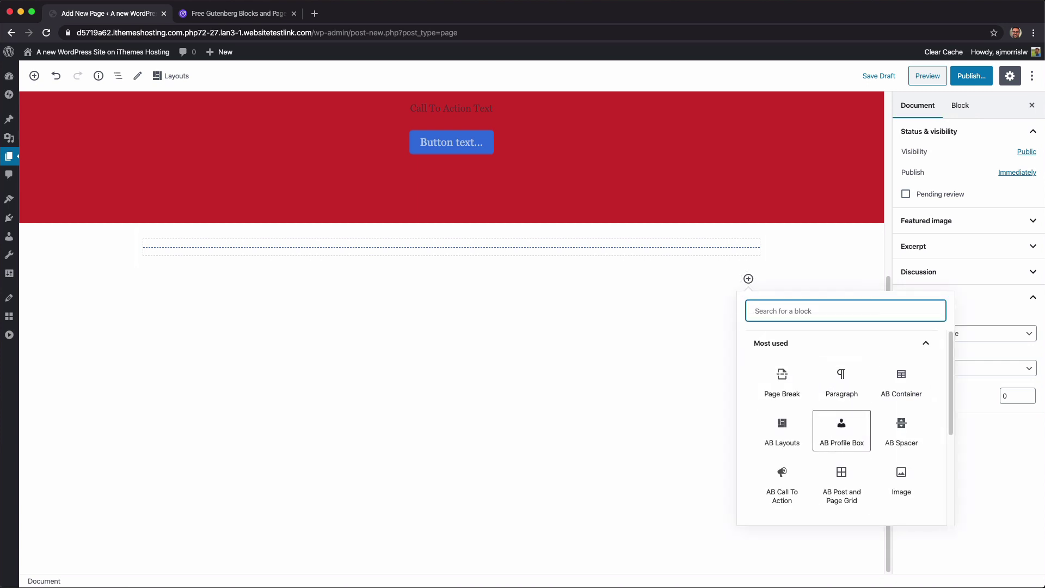
text(headin)
click(778, 393)
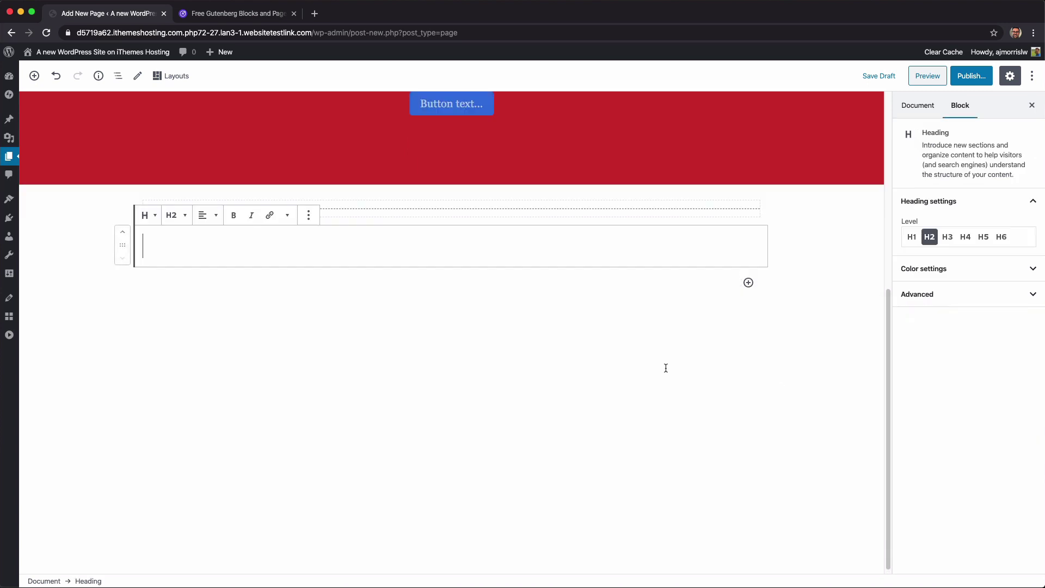
text(Welc)
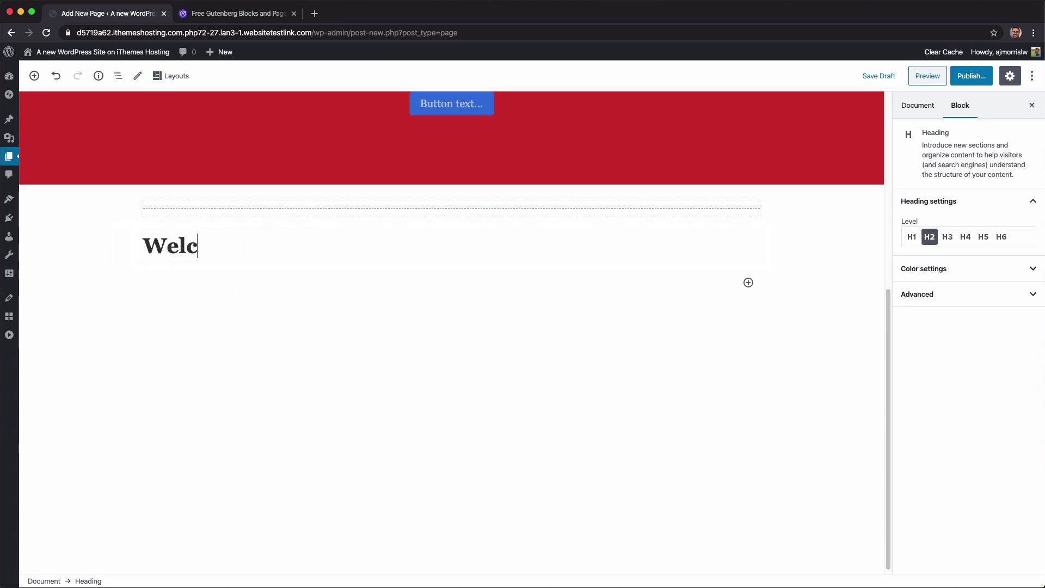
text(ome to Atomic )
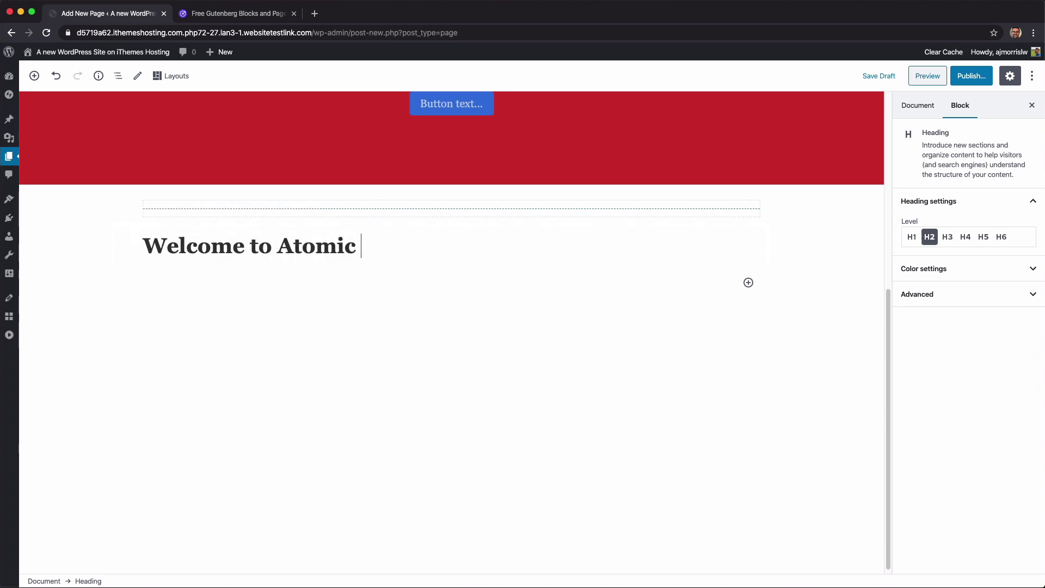
text(Blocks Testing Grounds.)
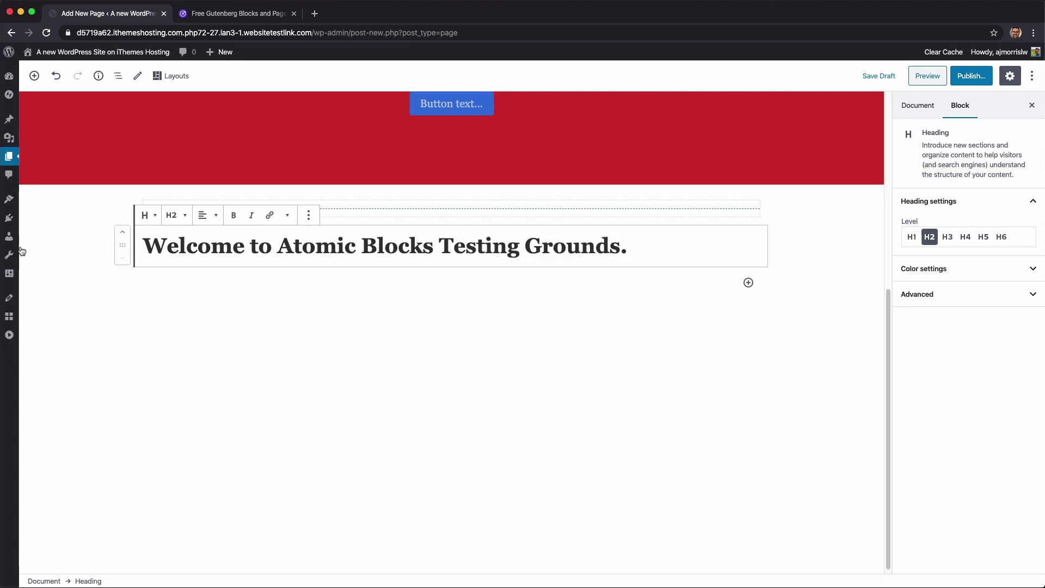
Move the welcome heading above the spacer and center its text.
click(122, 234)
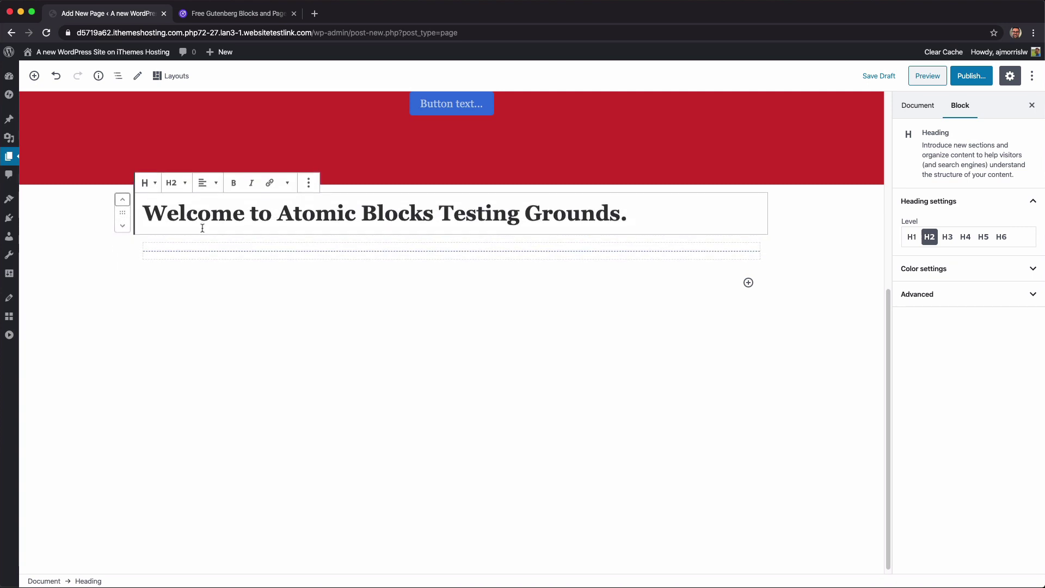
click(206, 184)
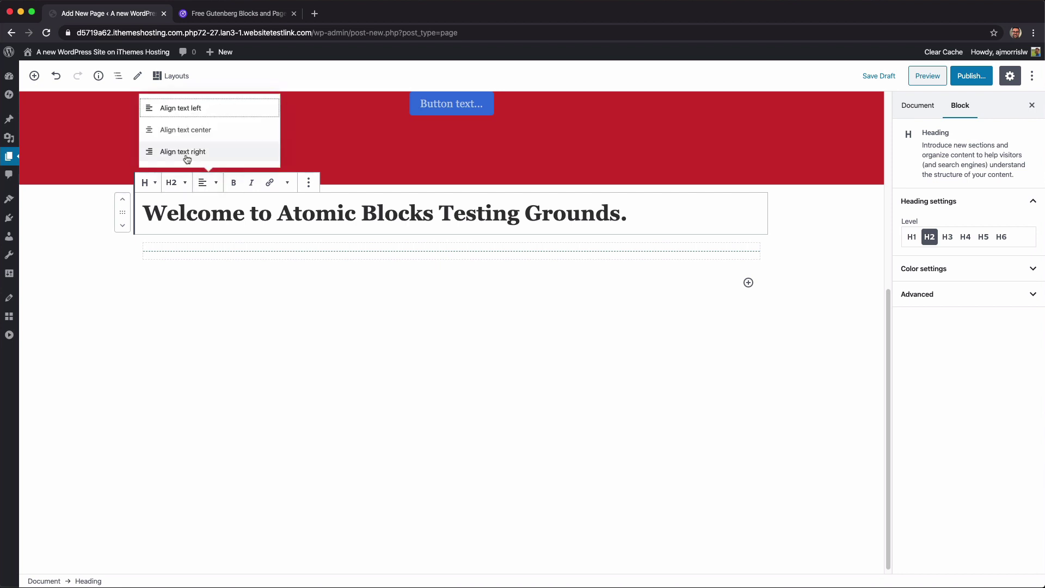
click(187, 133)
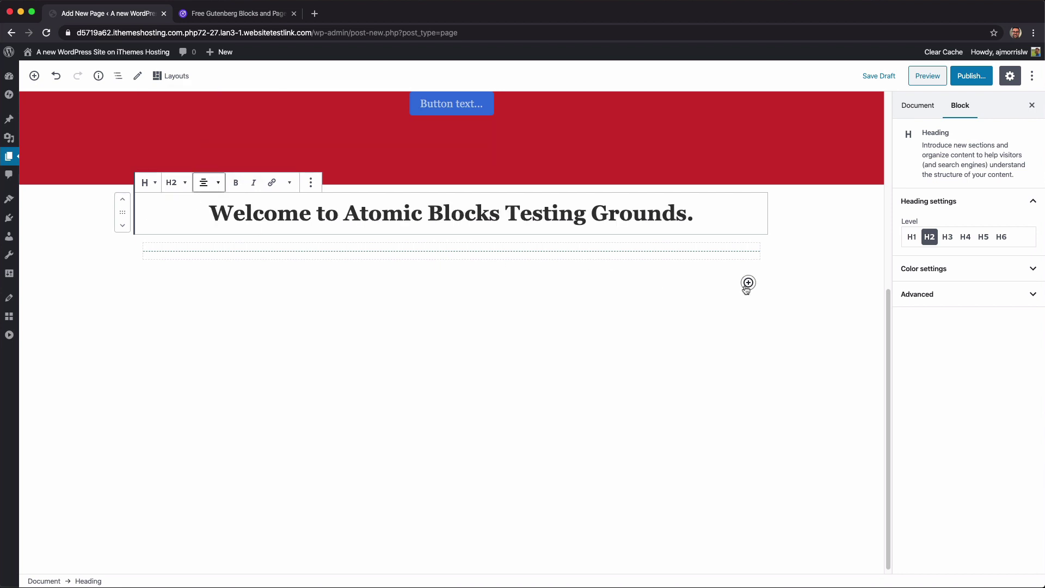
Insert a paragraph below the spacer reading "This is a safe place for us to test all the blocks that Atomic Blocks (the plugin) offers".
click(748, 283)
click(846, 391)
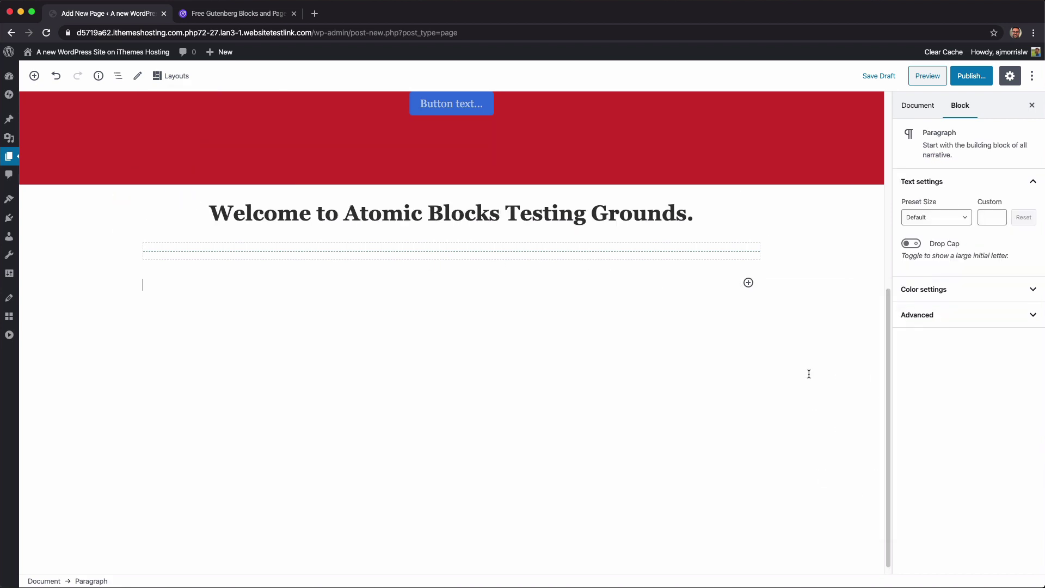
scroll(700, 359, down, 1)
text(This is a )
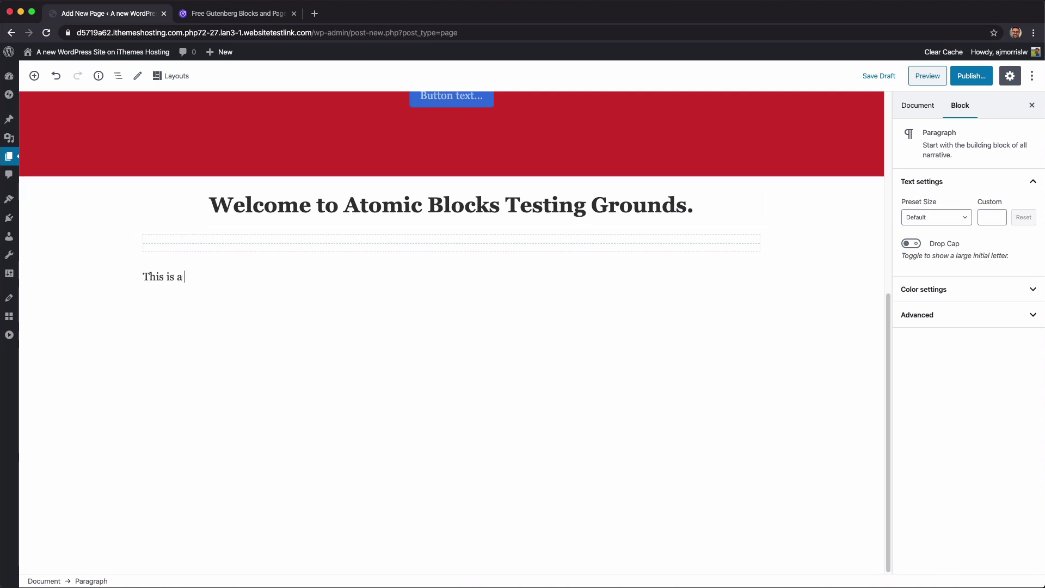
text(plafe place for us to test)
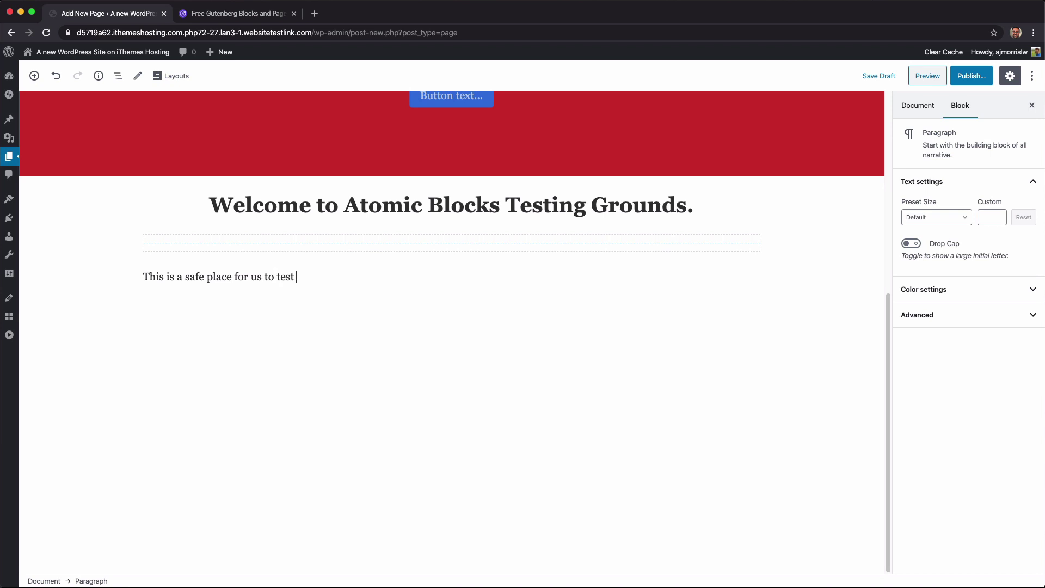
text( all the blocks that Atomic B)
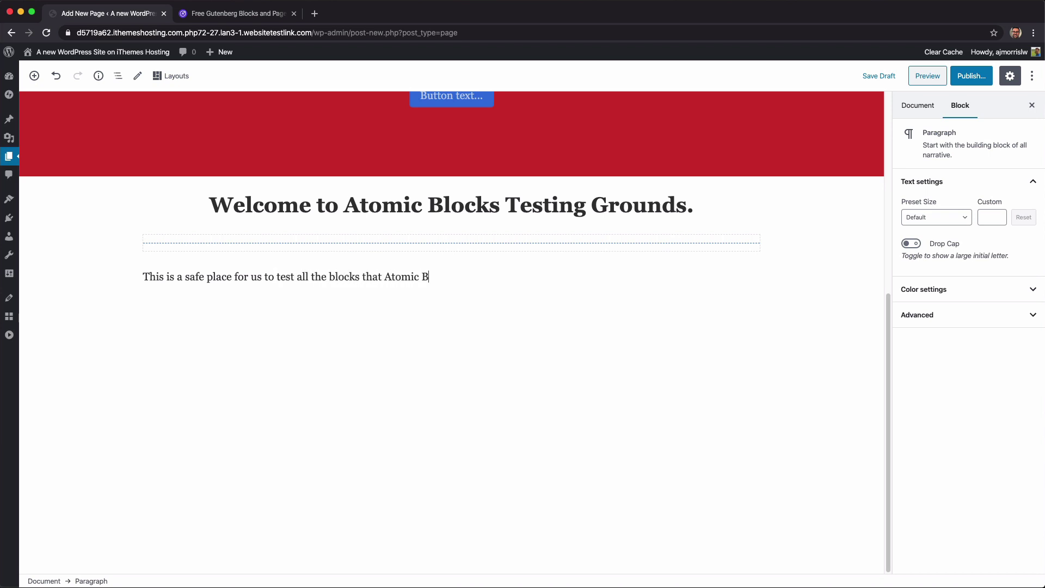
text(locks (the plugin) offers)
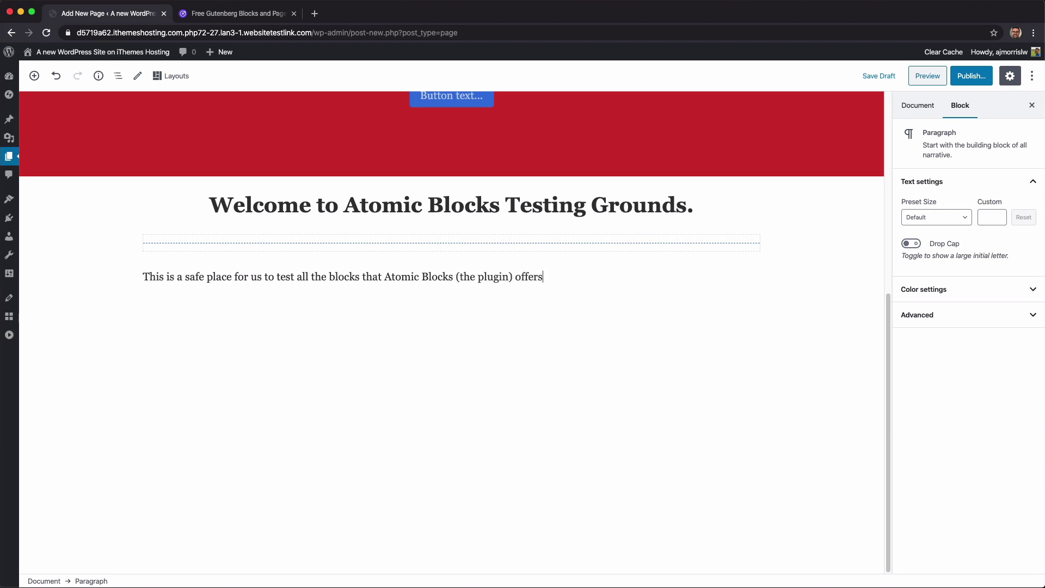
End the paragraph with ". Check out what you can do!" and center its text.
text(. Check out)
key(BackSpace)
text(what)
key(BackSpace)
key(BackSpace)
key(BackSpace)
key(BackSpace)
text(what you )
text(can he)
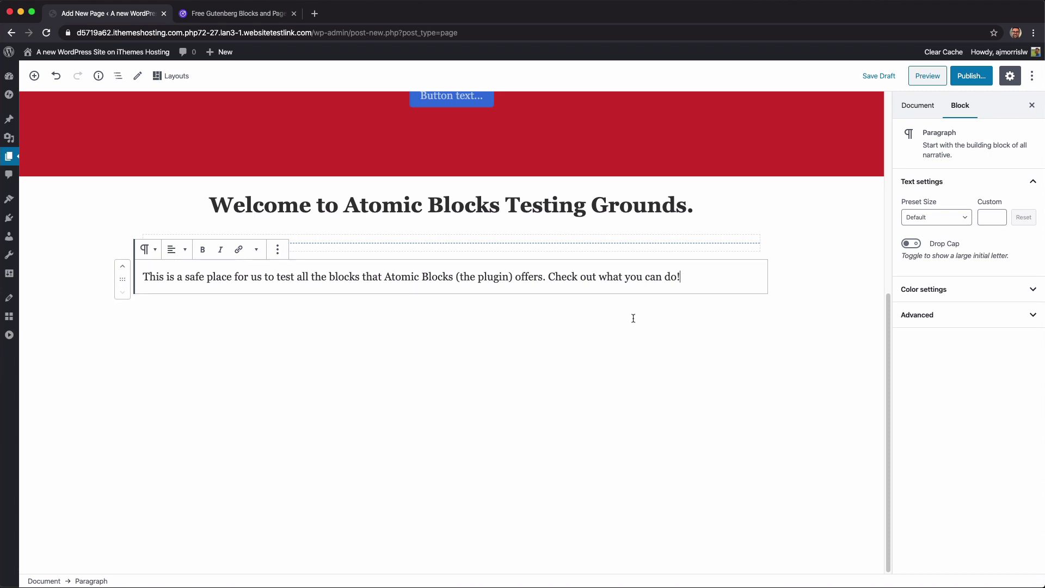
click(171, 250)
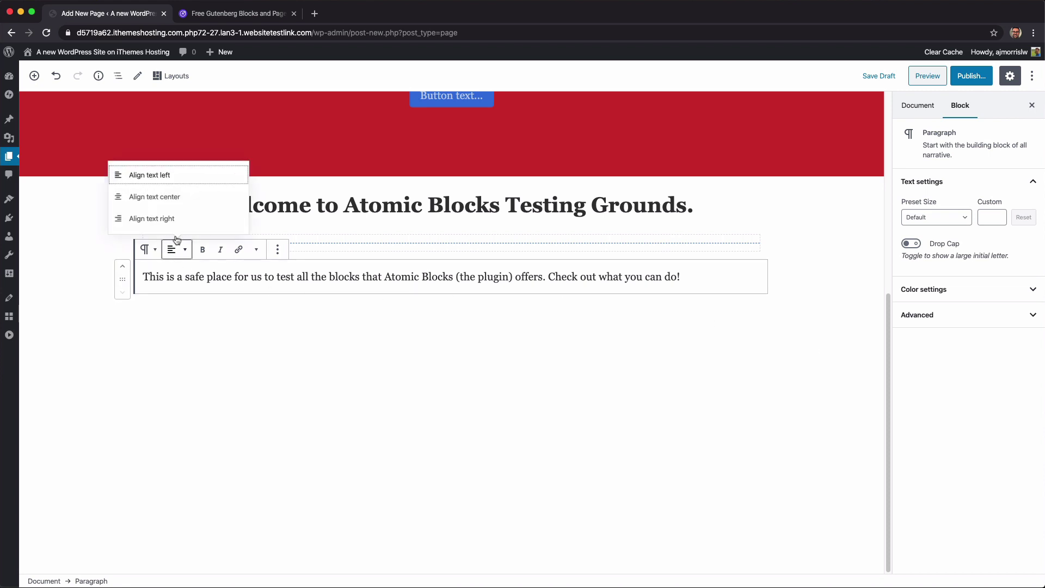
click(158, 197)
Set the height of the spacer between the heading and the paragraph to 50.
click(390, 243)
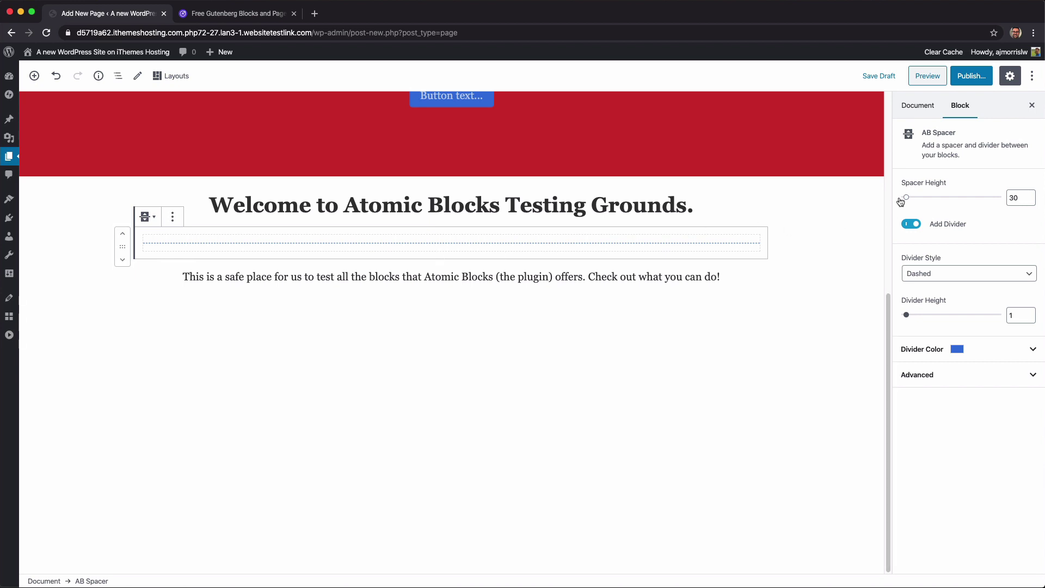
click(917, 200)
drag(916, 203, 886, 215)
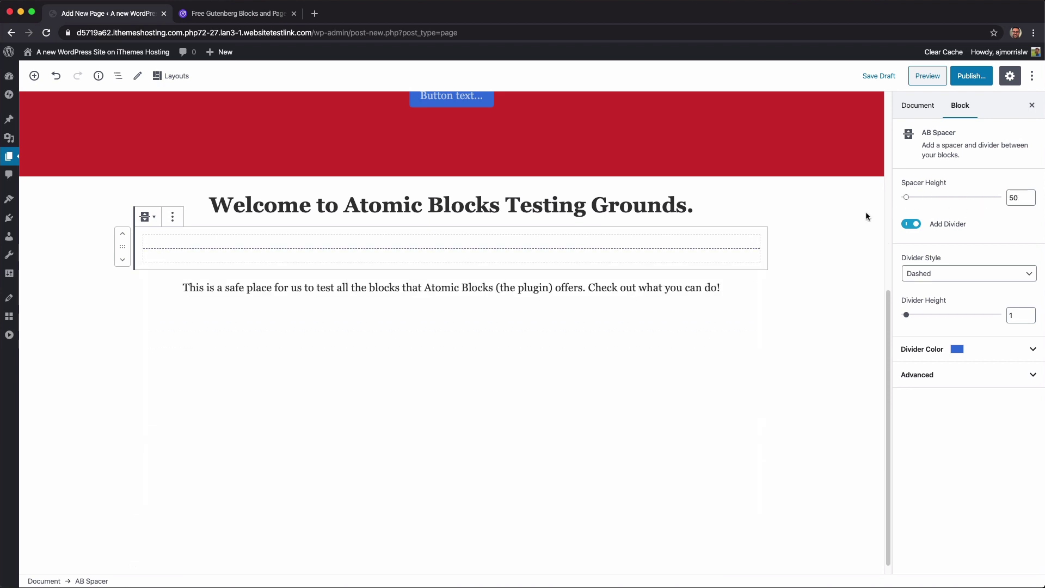
click(494, 200)
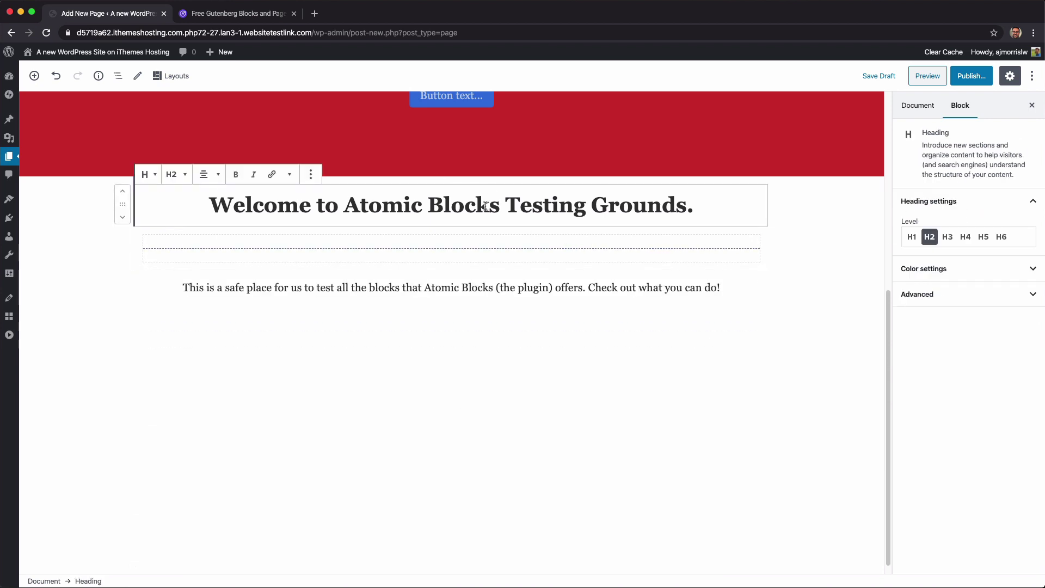
click(328, 260)
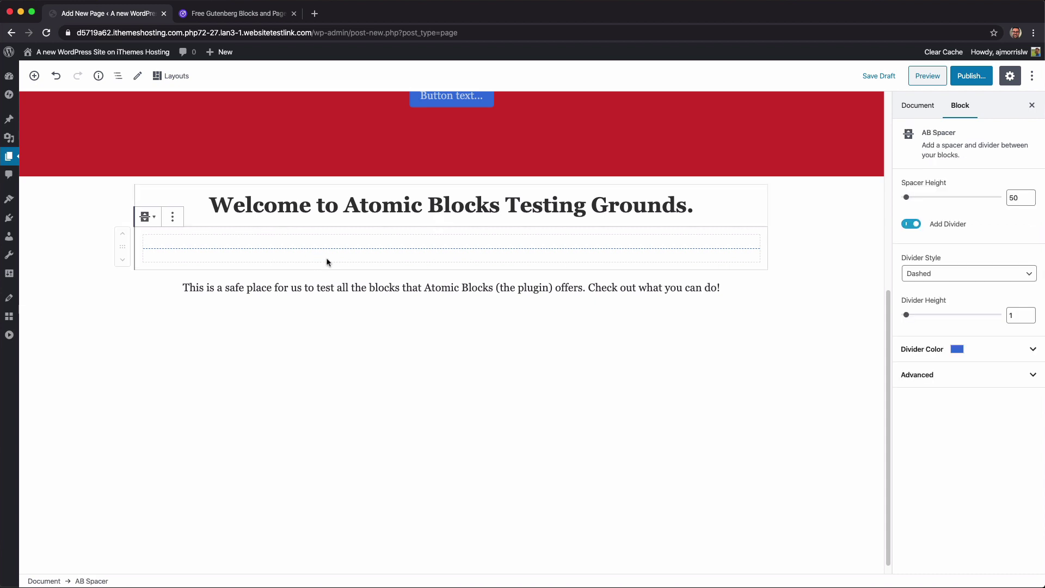
Publish the Atomic Blocks Test 2 page and view its heading, divider and paragraph on the live site.
click(972, 76)
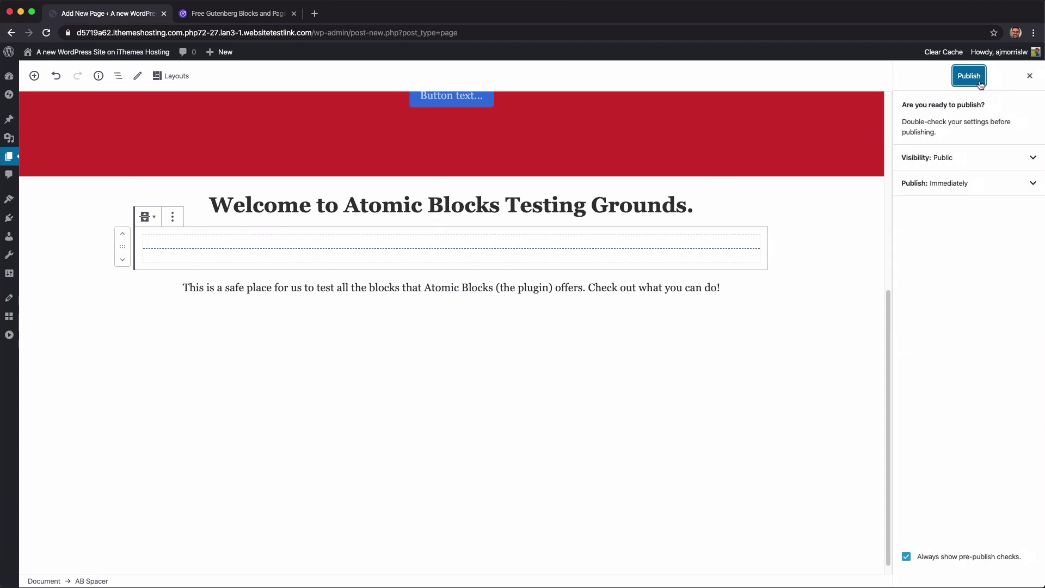
click(965, 75)
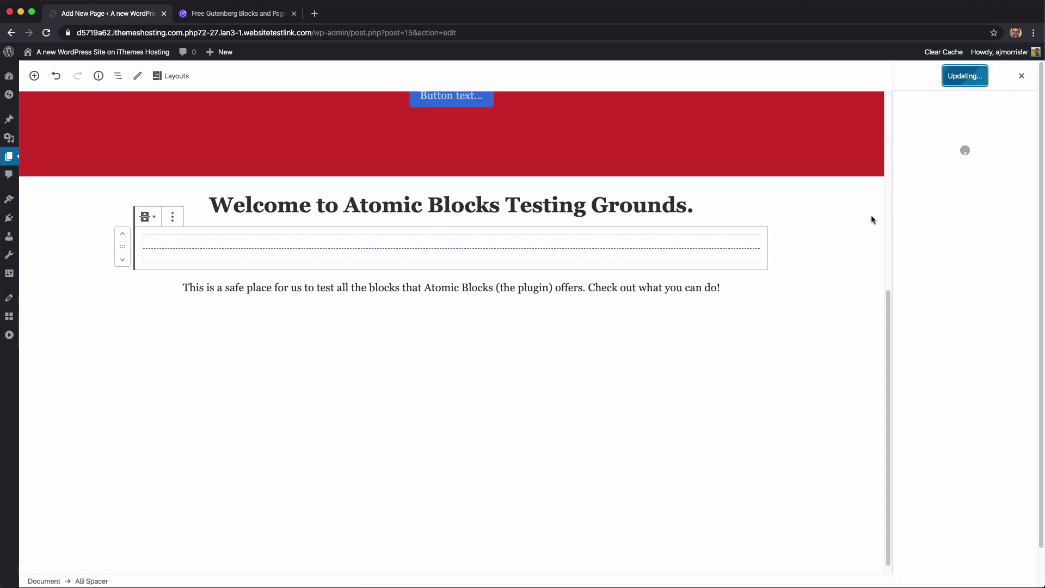
click(928, 188)
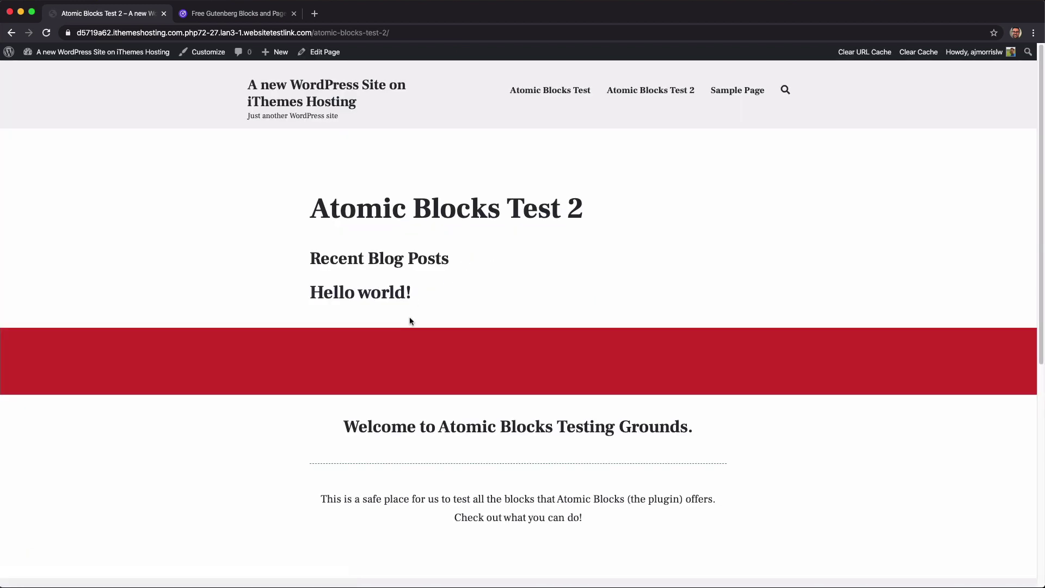
scroll(403, 357, down, 2)
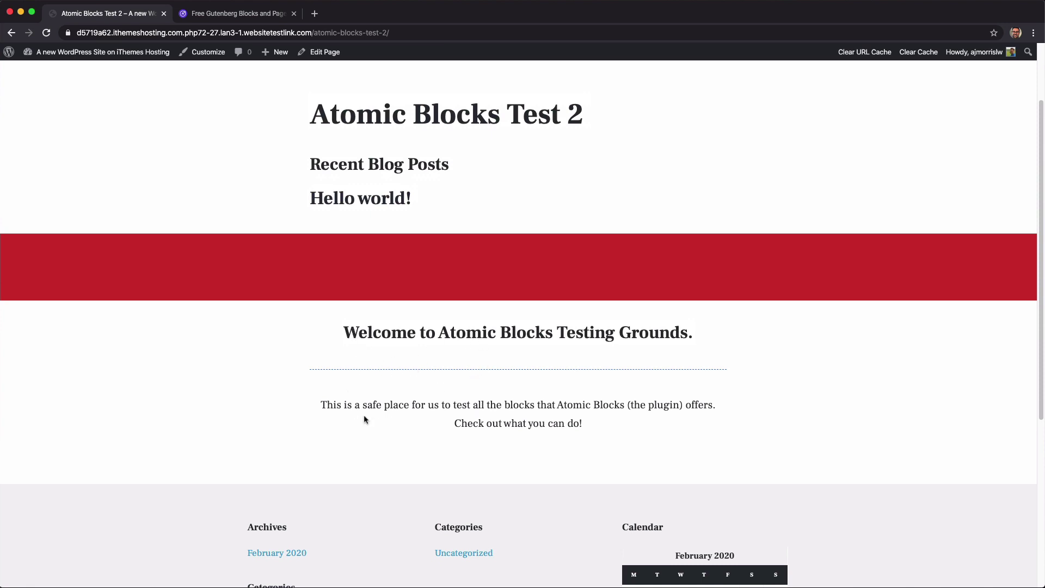
drag(343, 335, 682, 336)
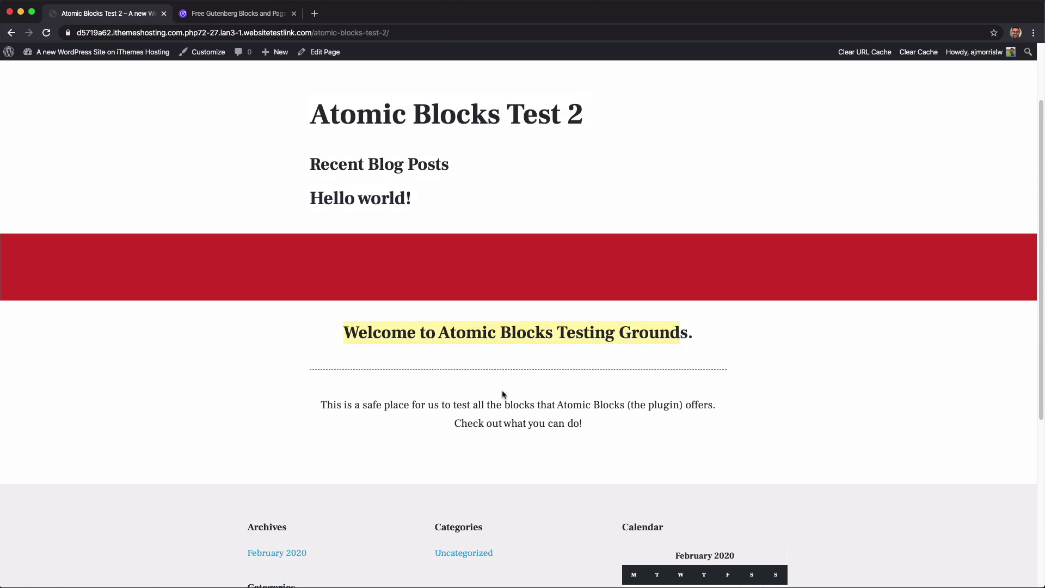
drag(329, 408, 651, 409)
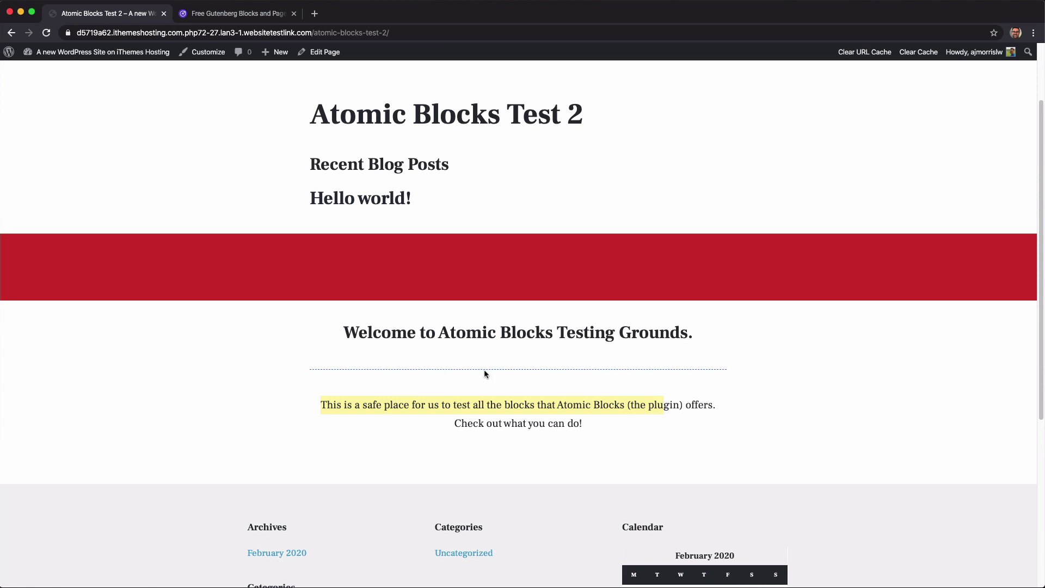
Reopen the page for editing and insert AB Advanced Columns below the welcome heading, using three columns with a wider middle column.
click(318, 52)
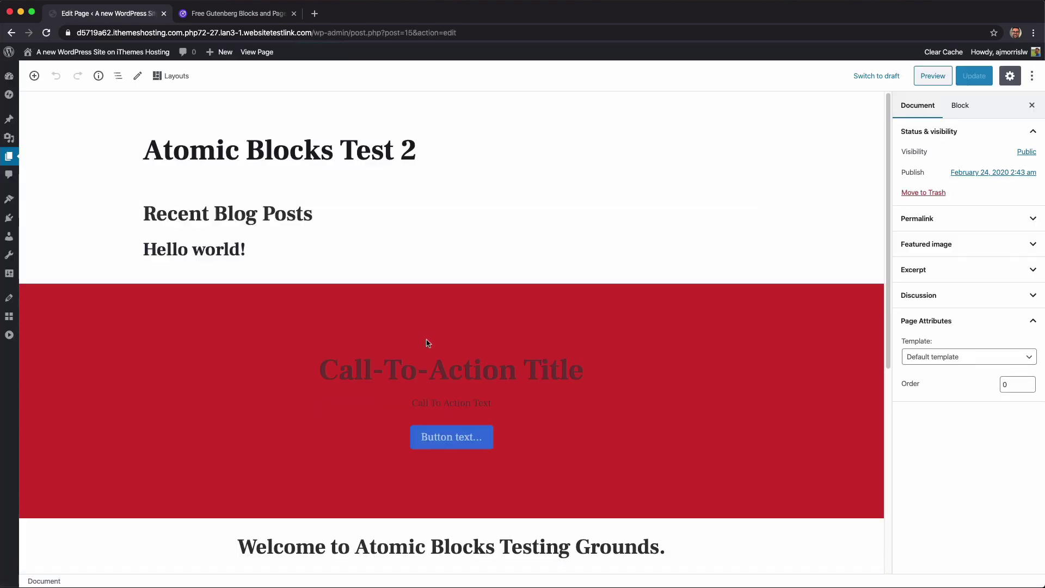
scroll(409, 477, down, 3)
click(418, 515)
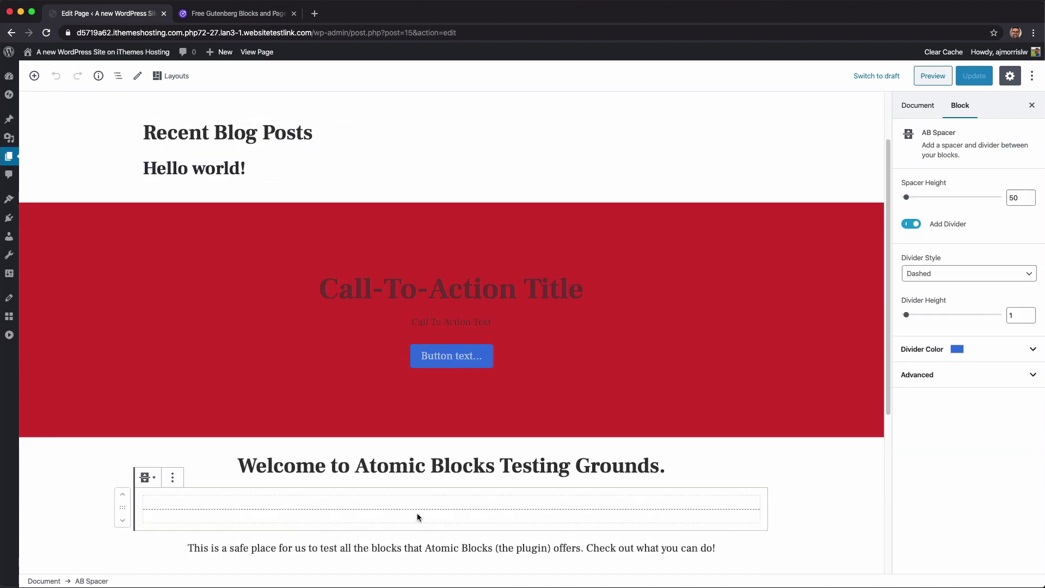
click(431, 481)
click(438, 487)
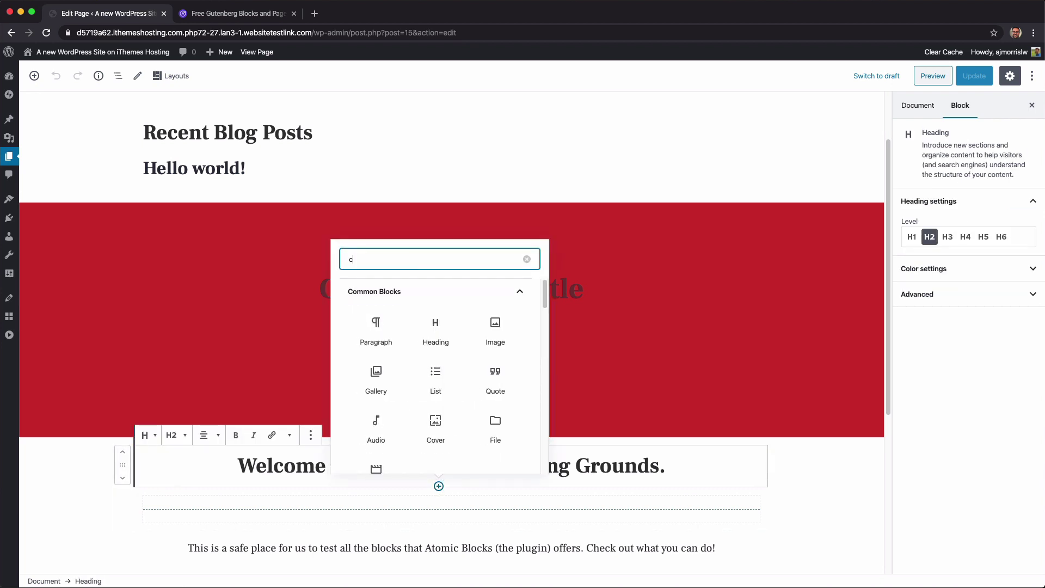
text(col)
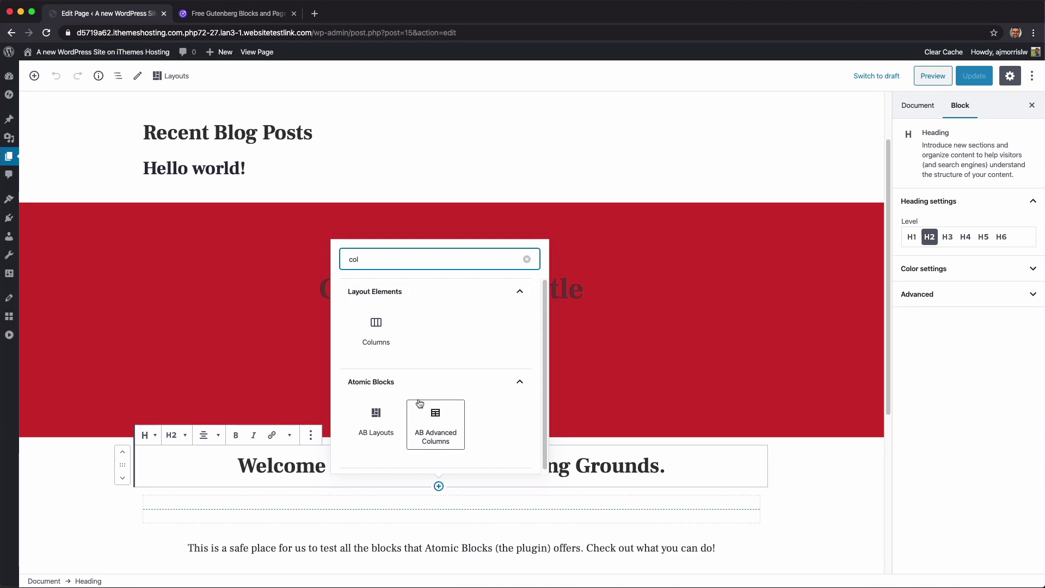
click(435, 425)
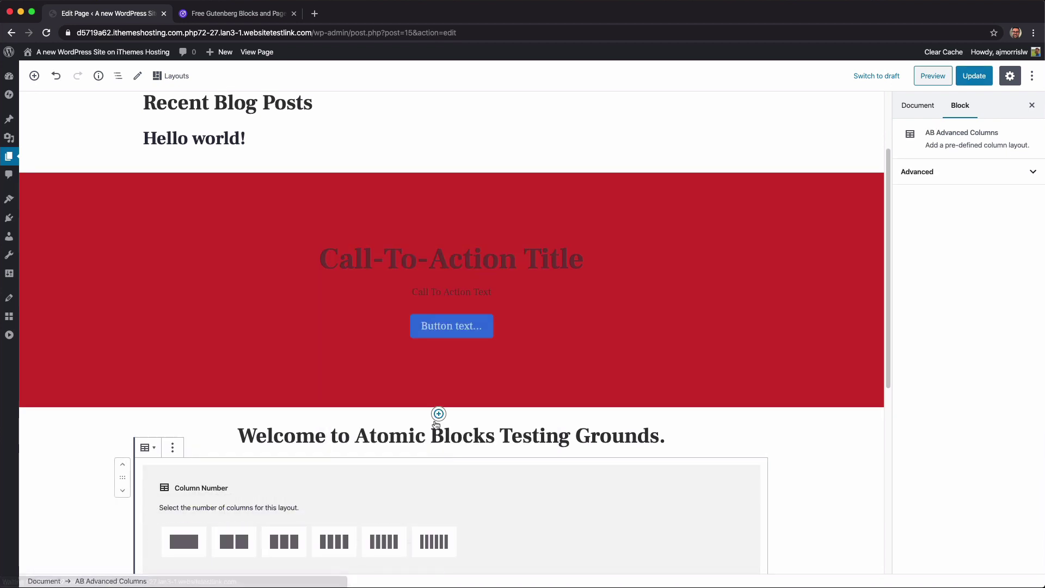
click(283, 556)
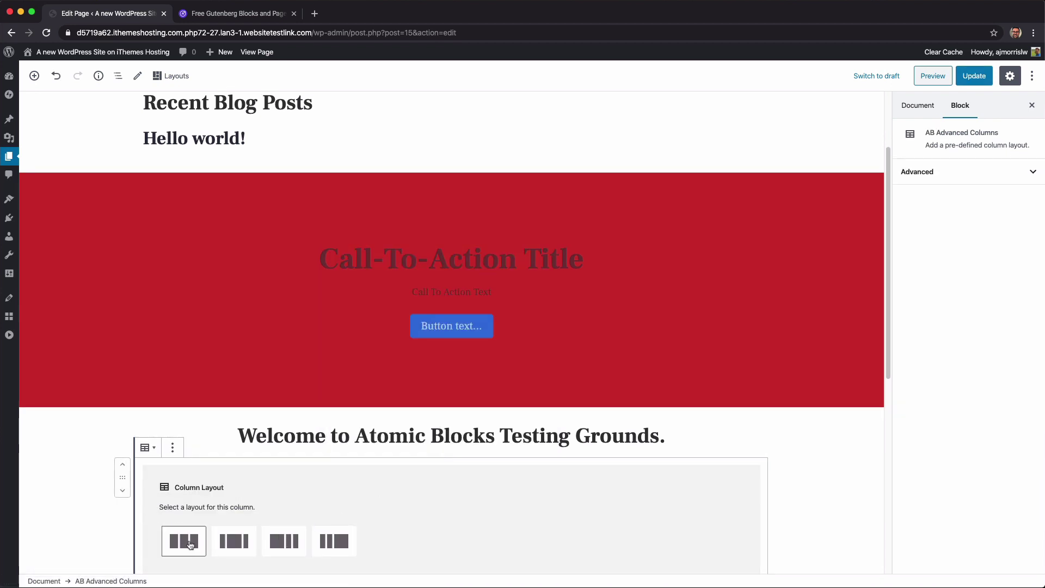
click(234, 542)
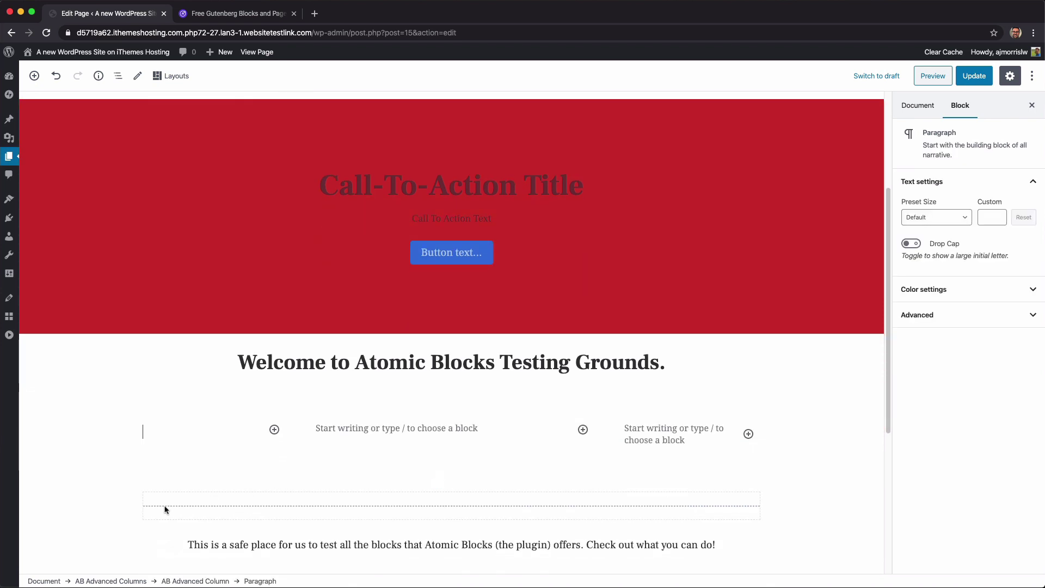
Move the dashed spacer into the middle column of the advanced columns block.
click(166, 509)
drag(125, 520, 350, 428)
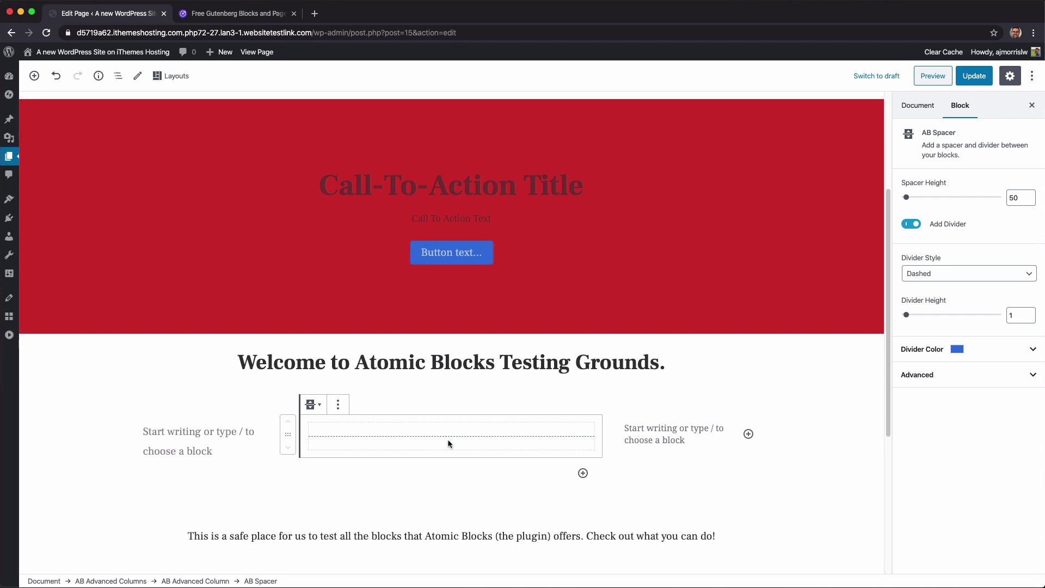
click(123, 444)
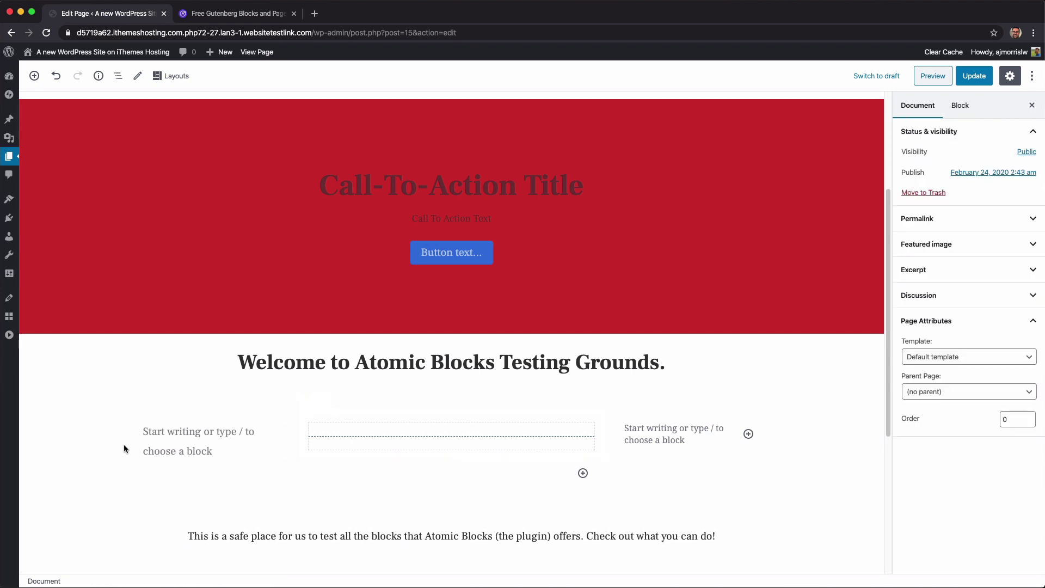
Select the whole AB Advanced Columns block and show its general, margin and padding settings.
click(159, 484)
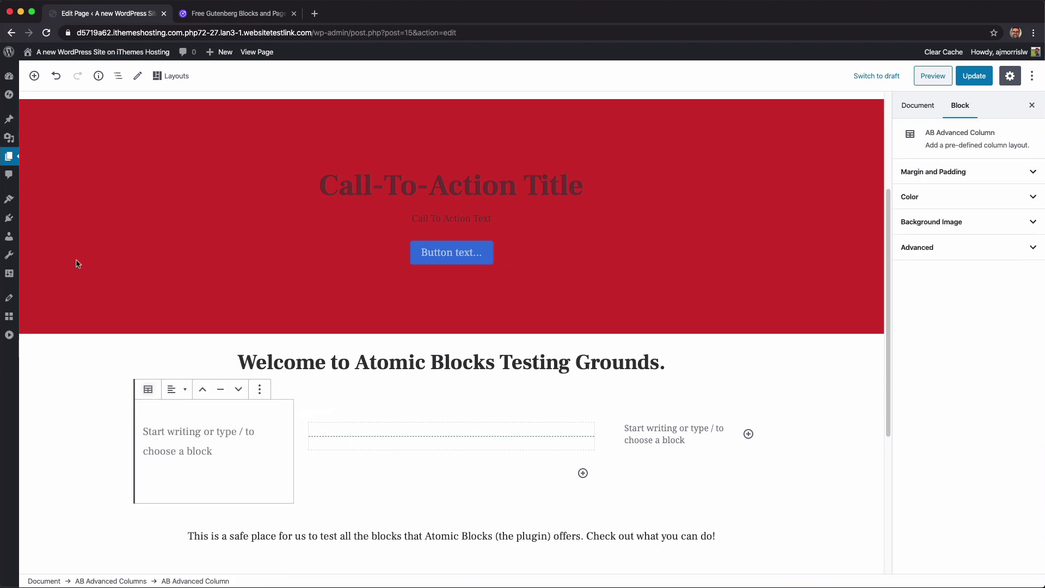
click(118, 76)
click(96, 121)
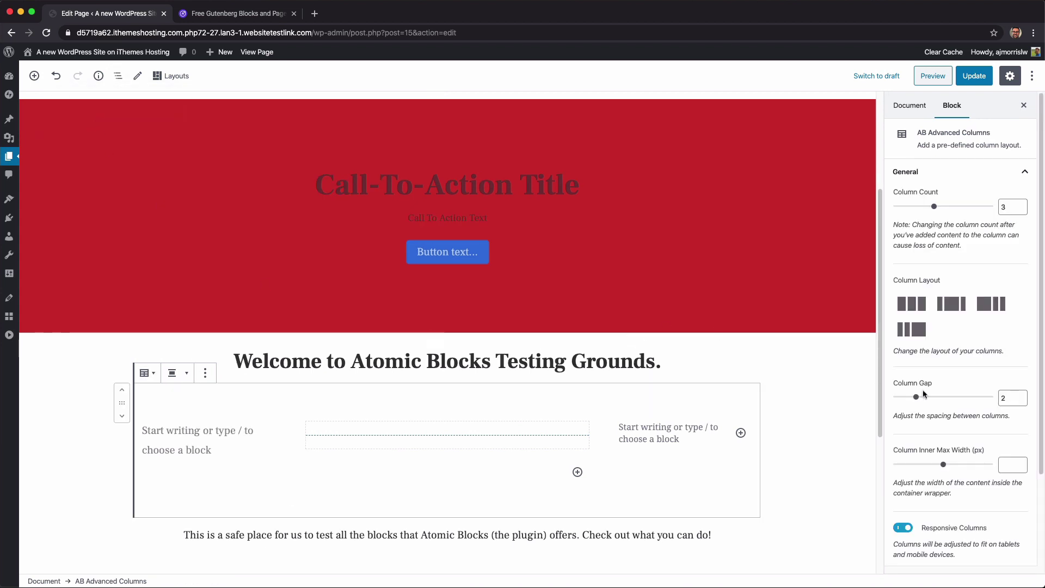
scroll(923, 390, down, 4)
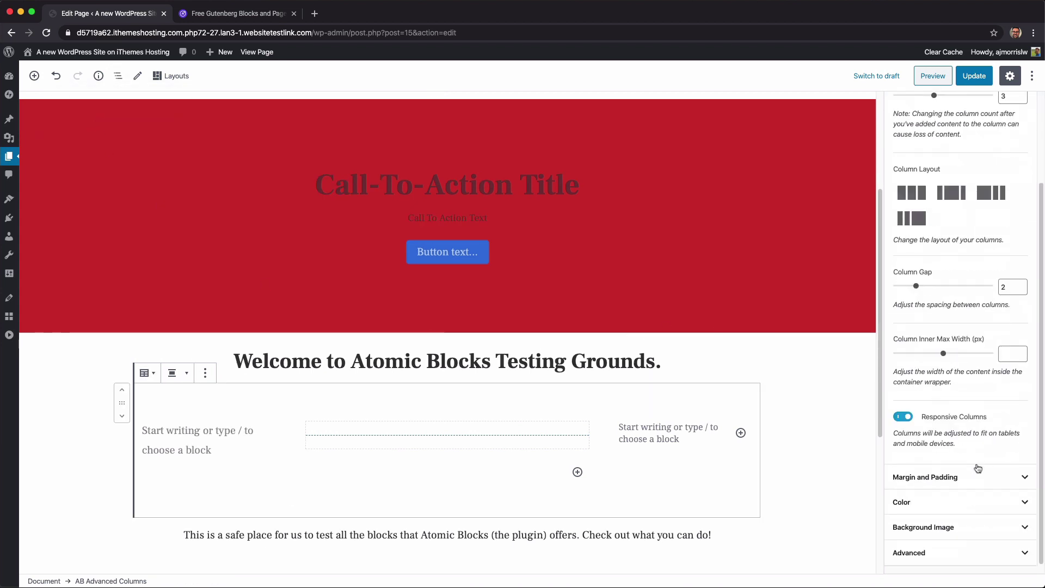
click(977, 474)
scroll(972, 471, down, 5)
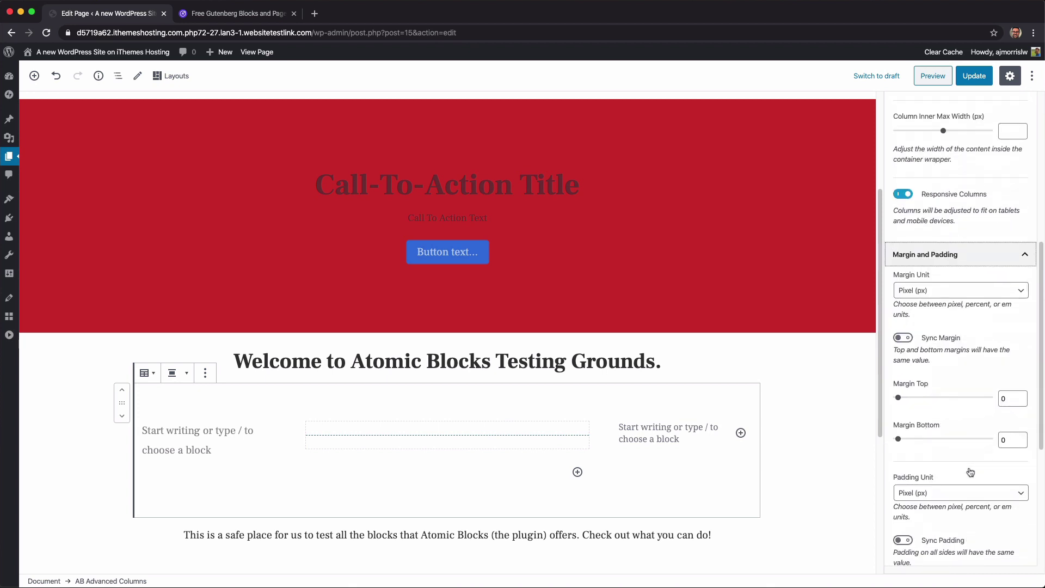
Try top margins of 60 and 90 pixels on the advanced columns block.
click(1007, 400)
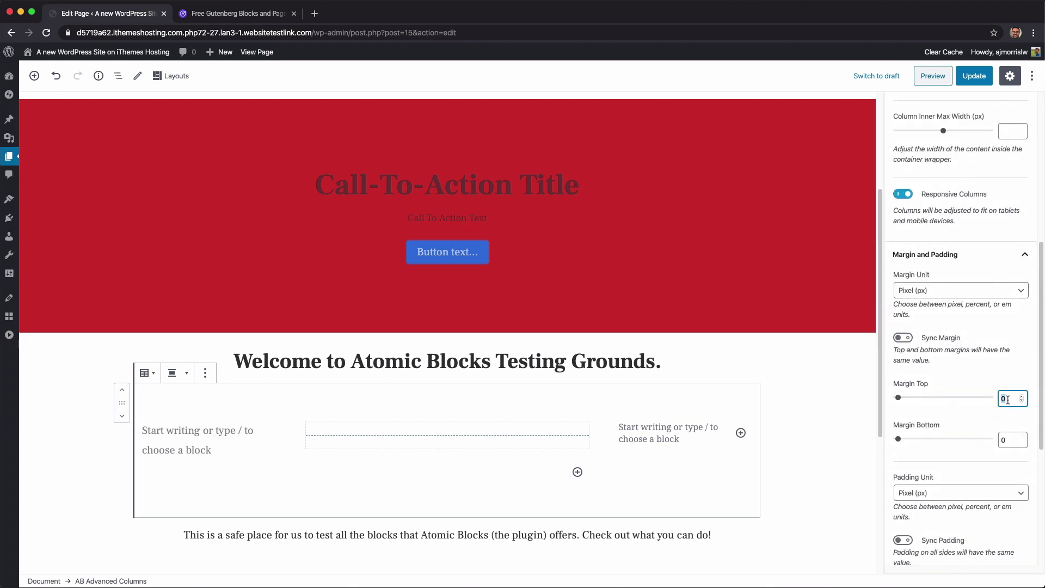
text(+25)
key(BackSpace)
key(BackSpace)
key(BackSpace)
text(-50)
key(BackSpace)
key(BackSpace)
key(BackSpace)
text(2)
text(5)
text(60)
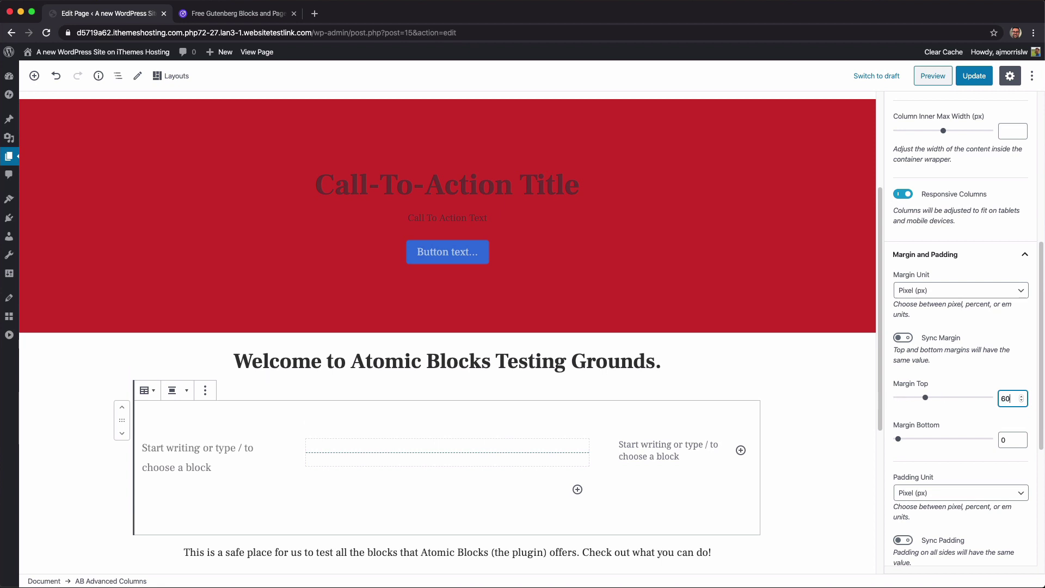
key(super+a)
text(90)
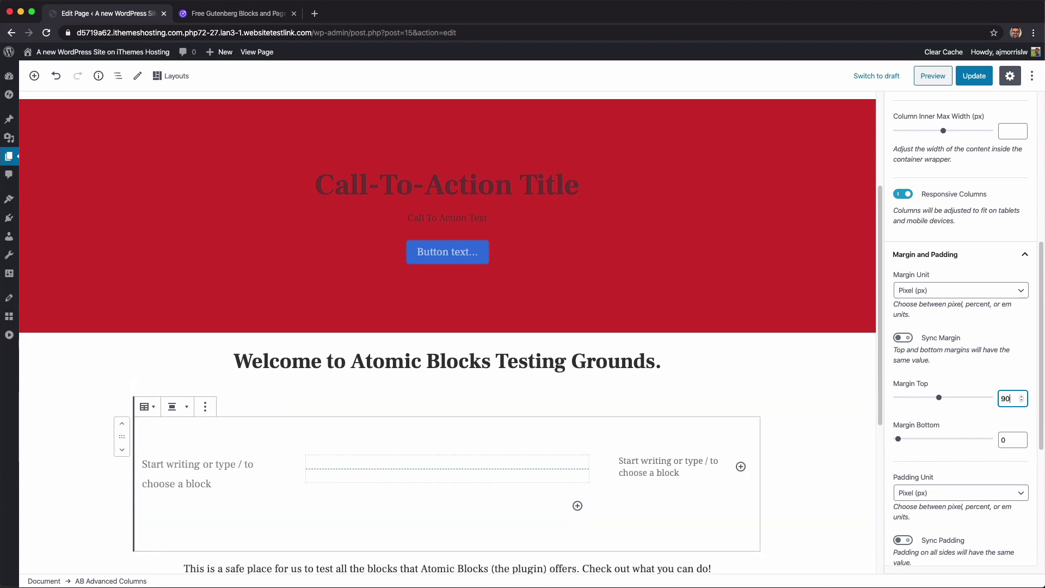
Try negative bottom and top margins on the advanced columns block and reset both margins to 0.
key(super+a)
text(-)
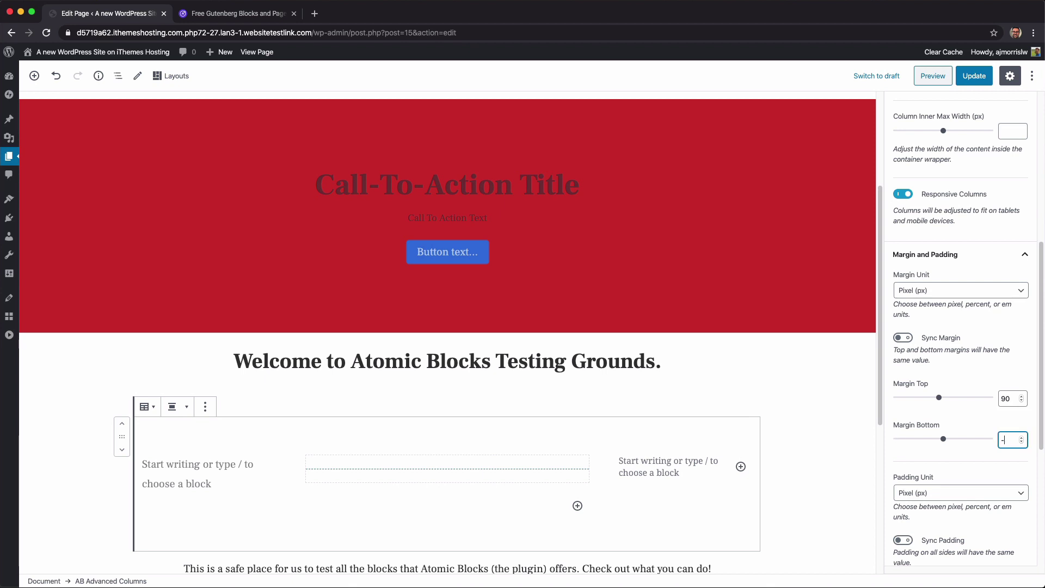
text(50)
click(1006, 397)
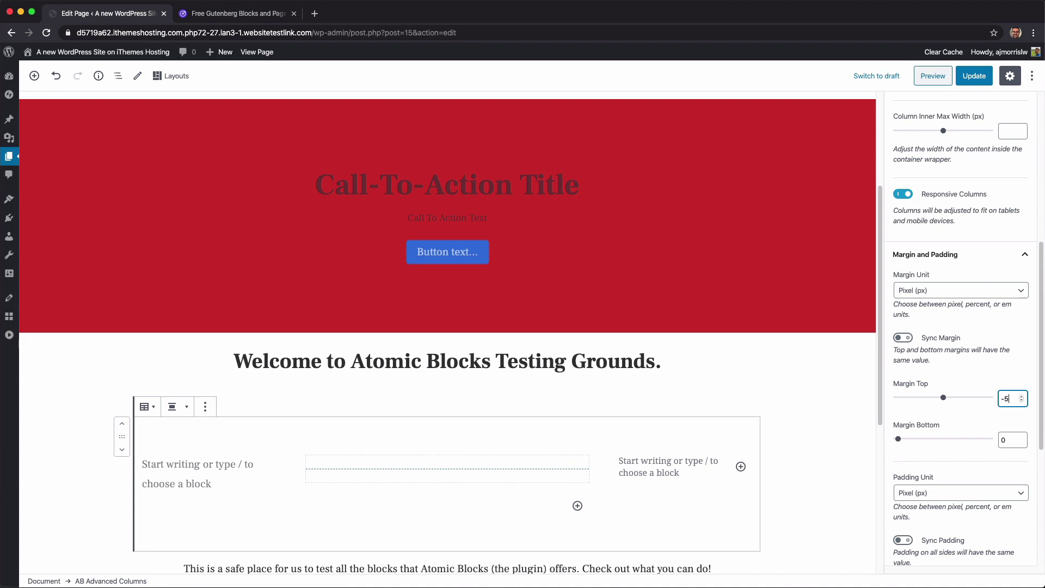
key(Tab)
drag(939, 398, 848, 403)
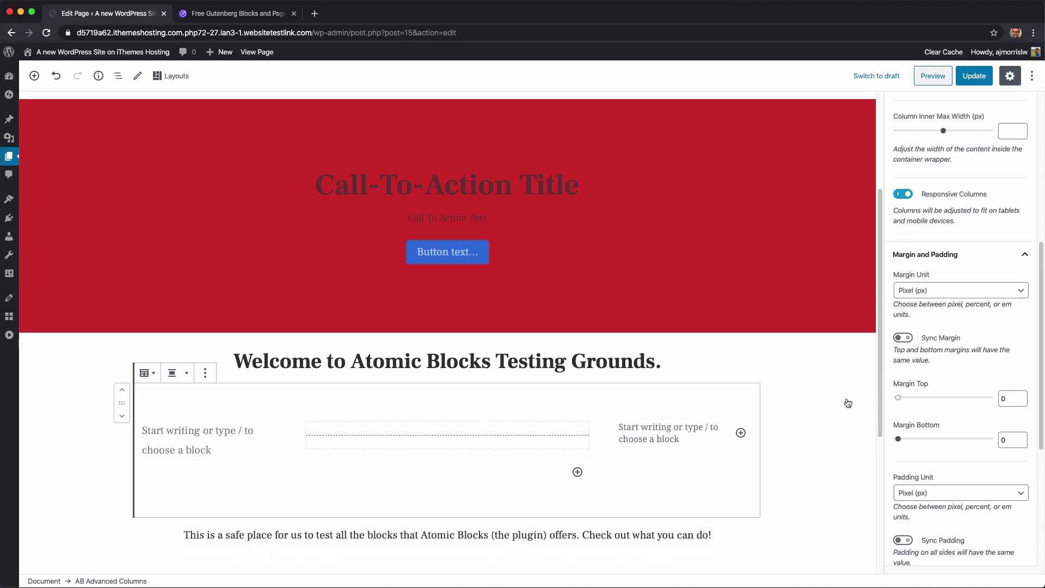
click(899, 440)
scroll(978, 448, down, 5)
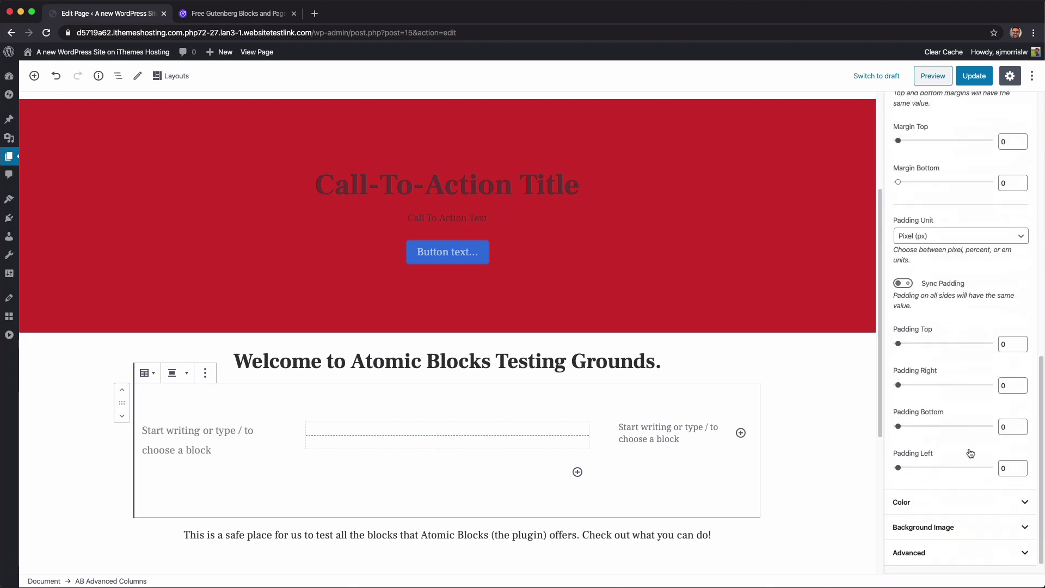
Check the empty outer columns, preview the page with the divider in the middle column, and close the preview.
click(258, 438)
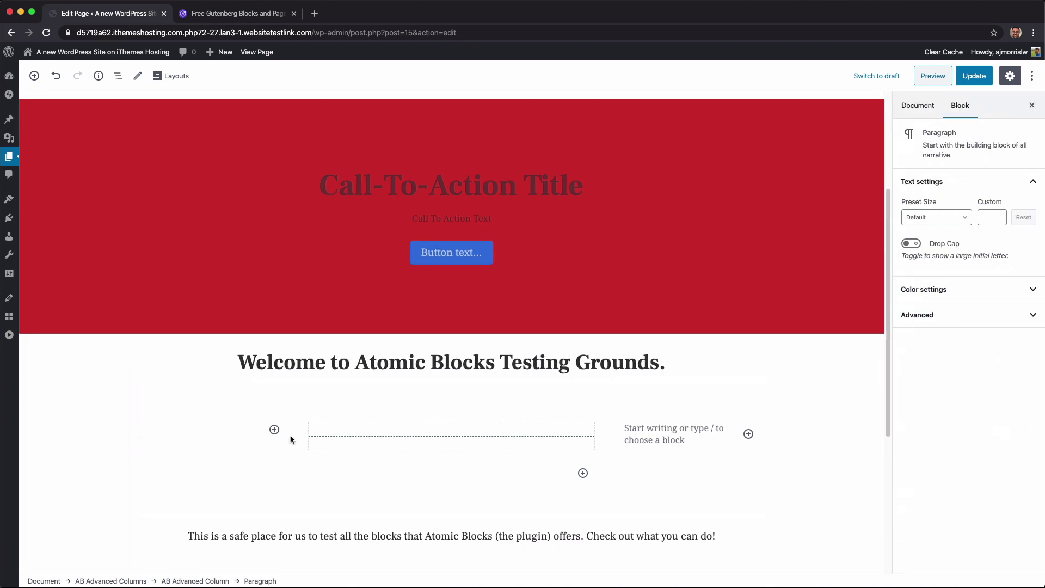
click(609, 432)
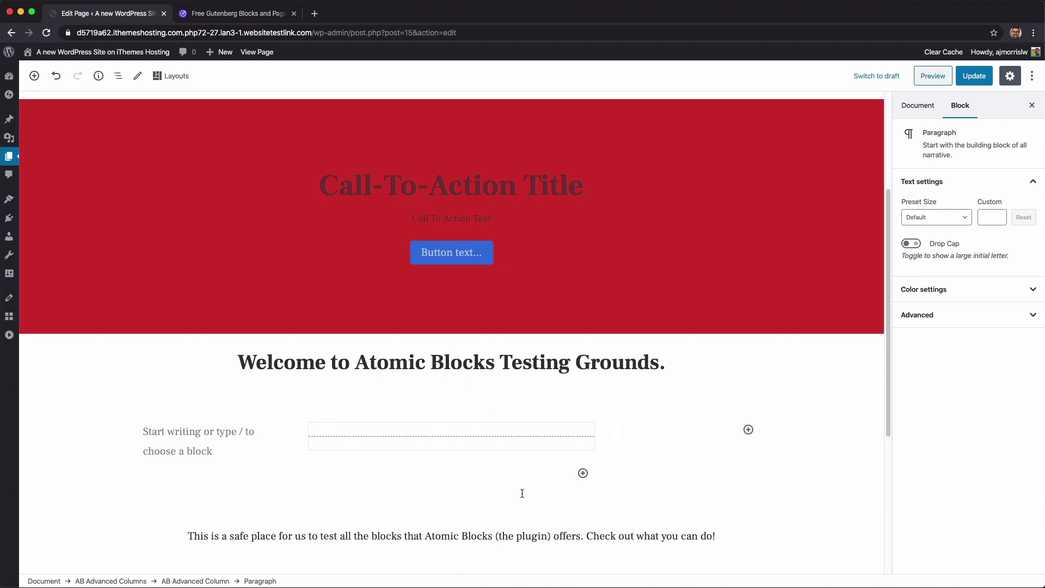
click(930, 76)
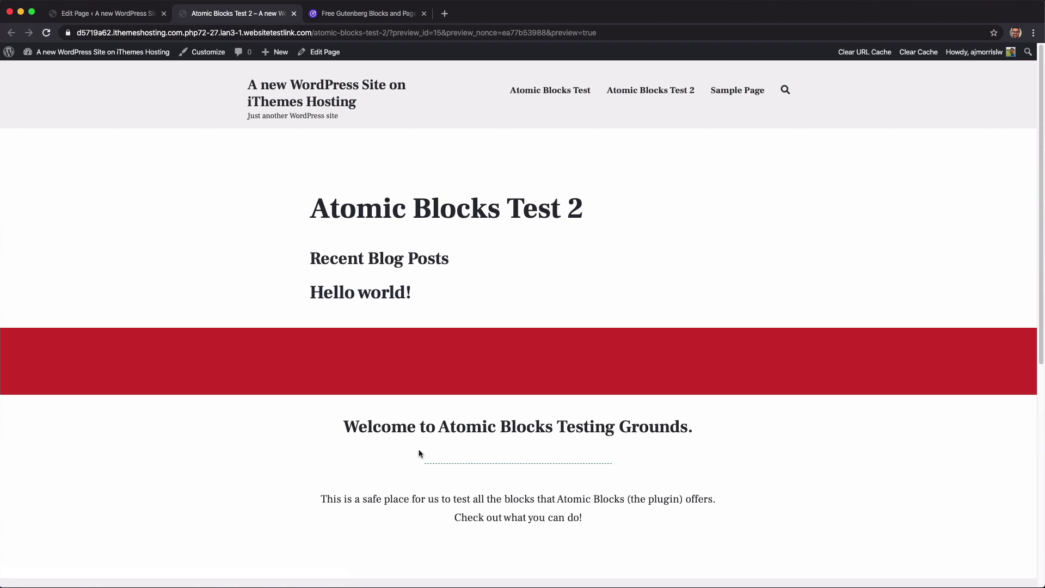
key(super+w)
Insert an AB Pricing block below the closing paragraph of the page.
scroll(433, 421, down, 5)
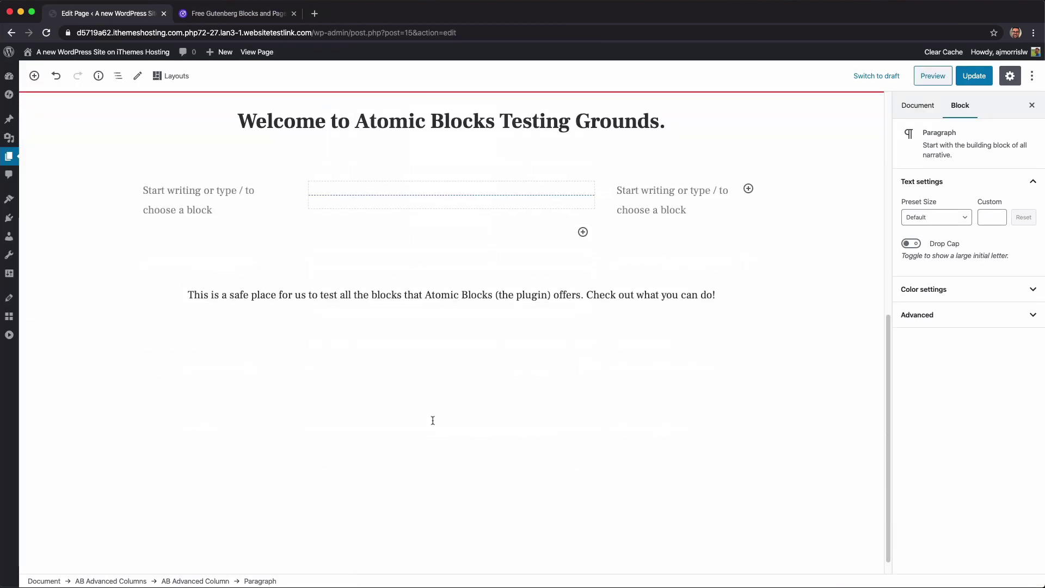
click(447, 318)
click(435, 347)
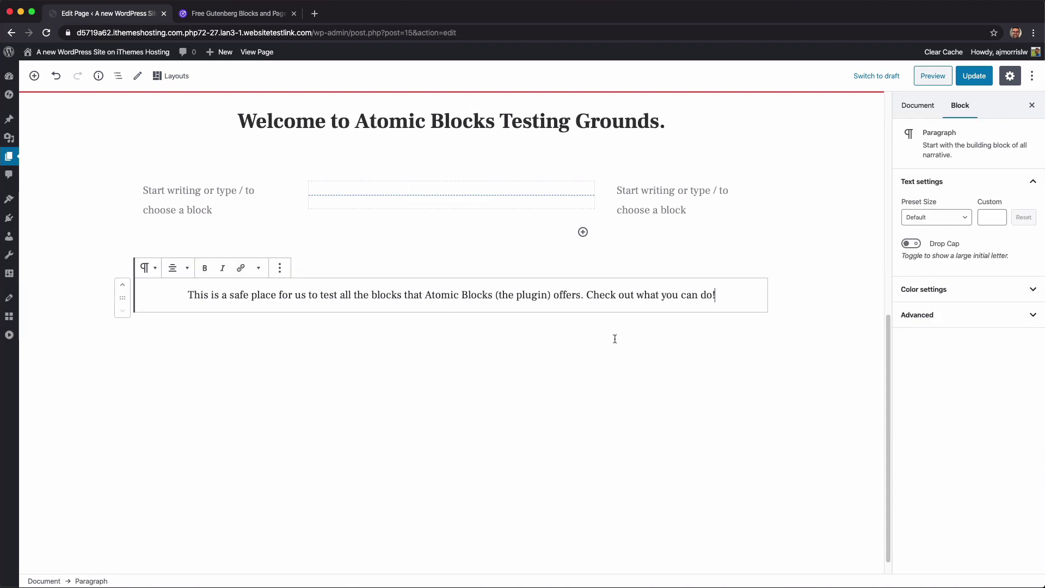
click(451, 314)
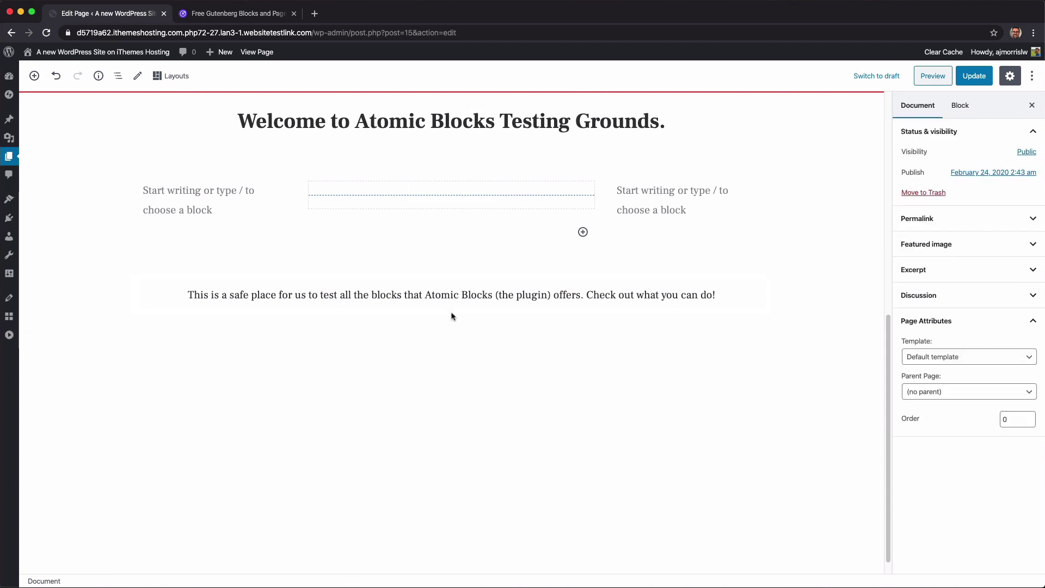
click(696, 298)
click(456, 316)
click(35, 76)
click(147, 145)
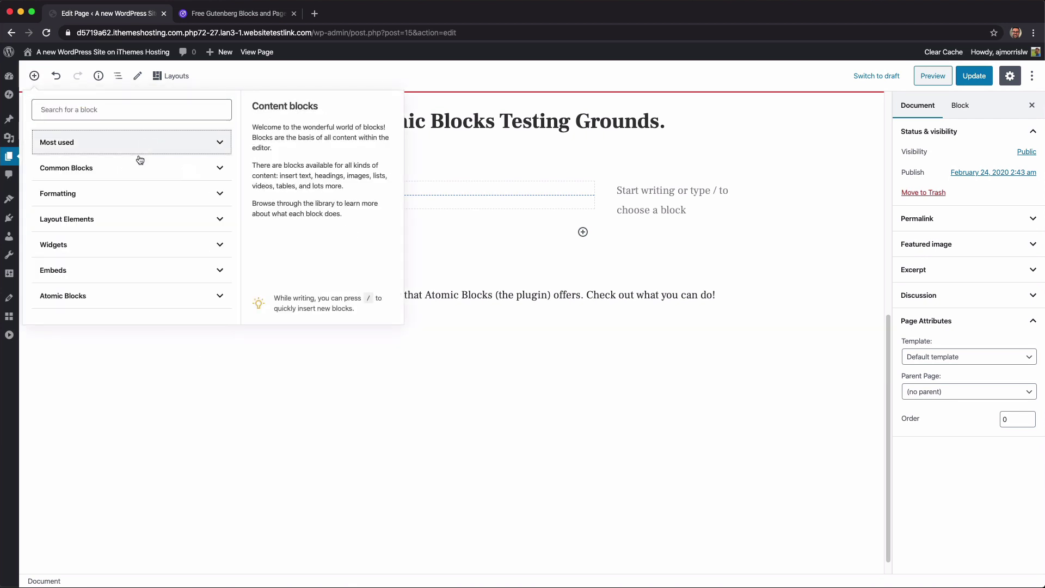
click(144, 306)
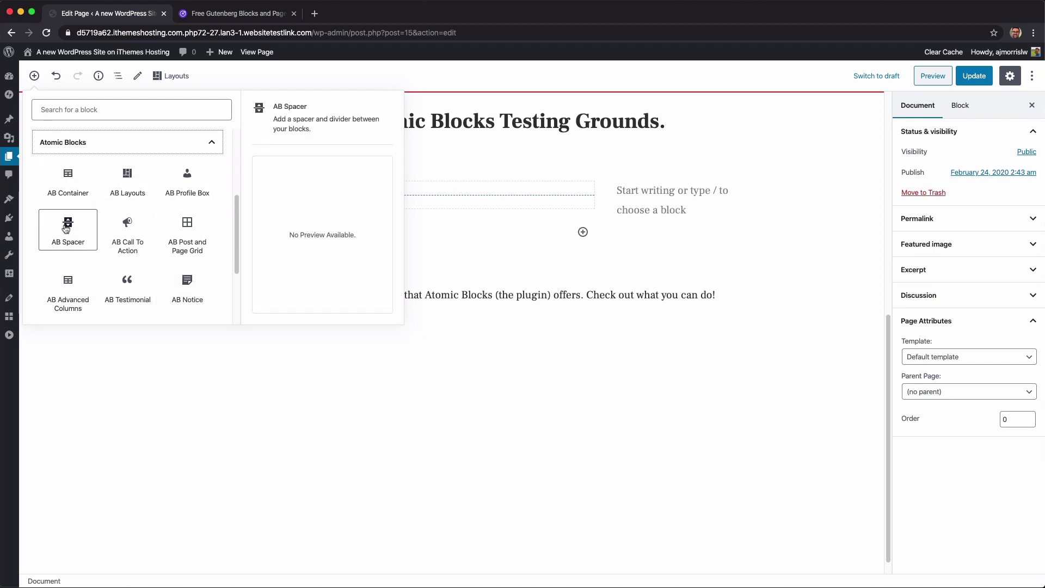
scroll(66, 229, down, 4)
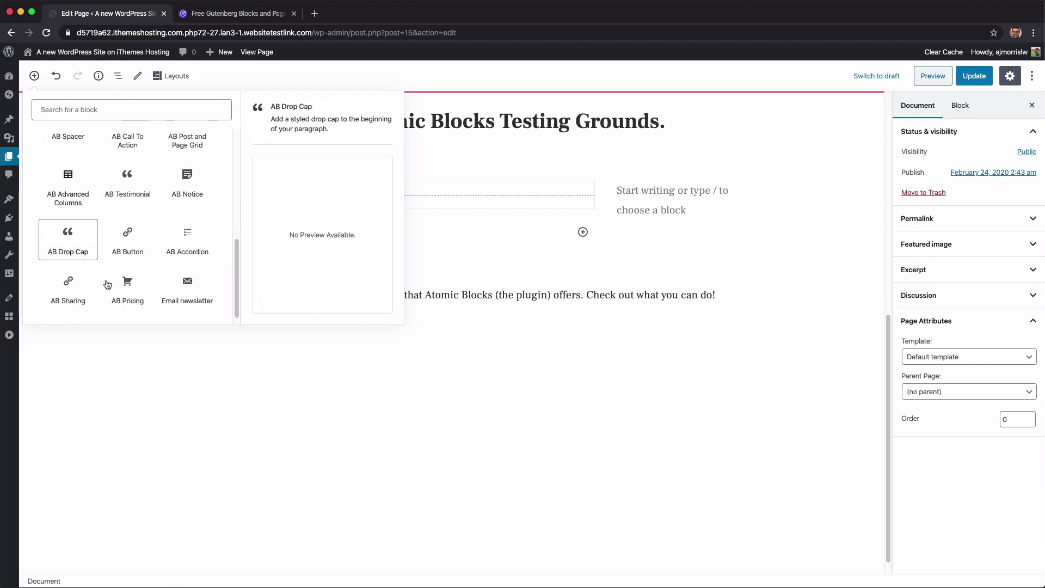
click(133, 299)
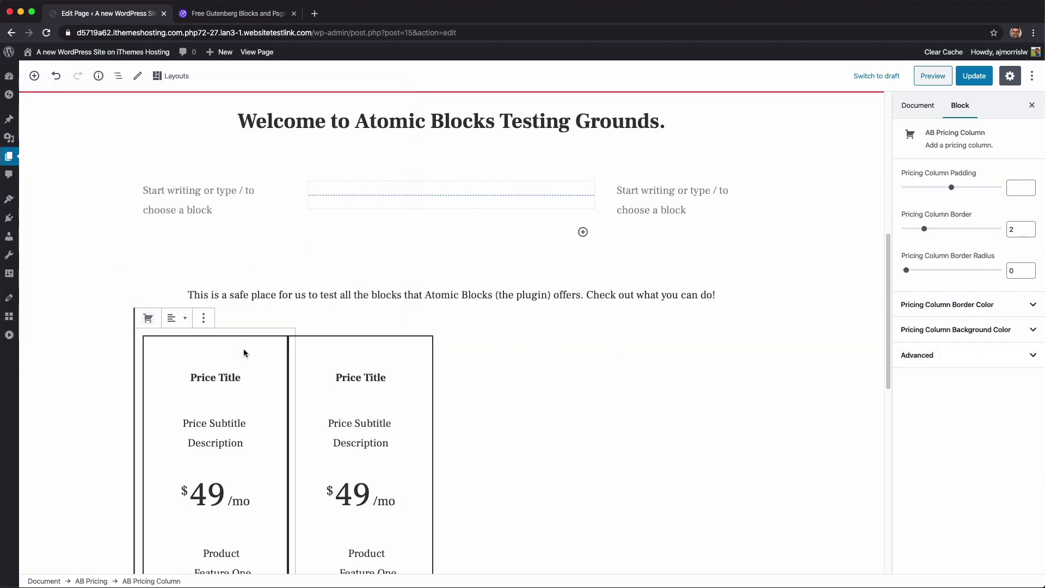
Examine the pricing table's features, price, subtitle and title components, and select the whole AB Pricing block to view its settings.
scroll(244, 353, down, 3)
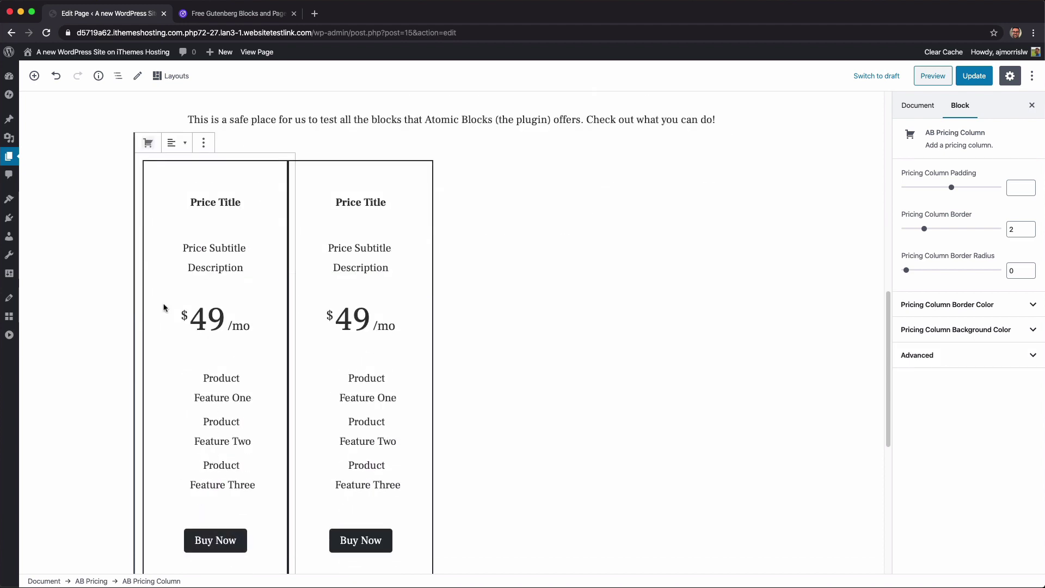
click(221, 398)
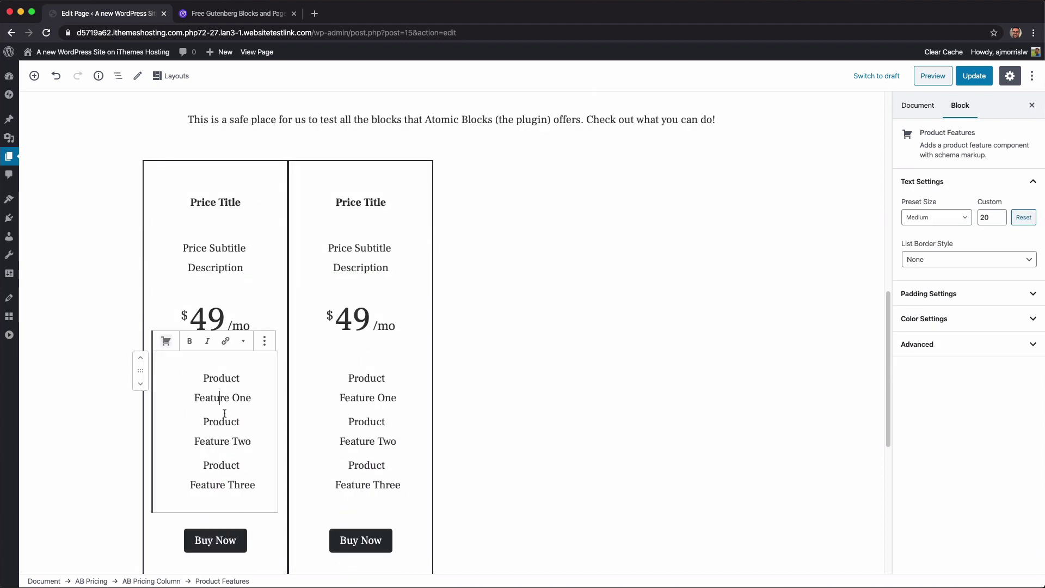
click(327, 422)
click(353, 313)
click(210, 248)
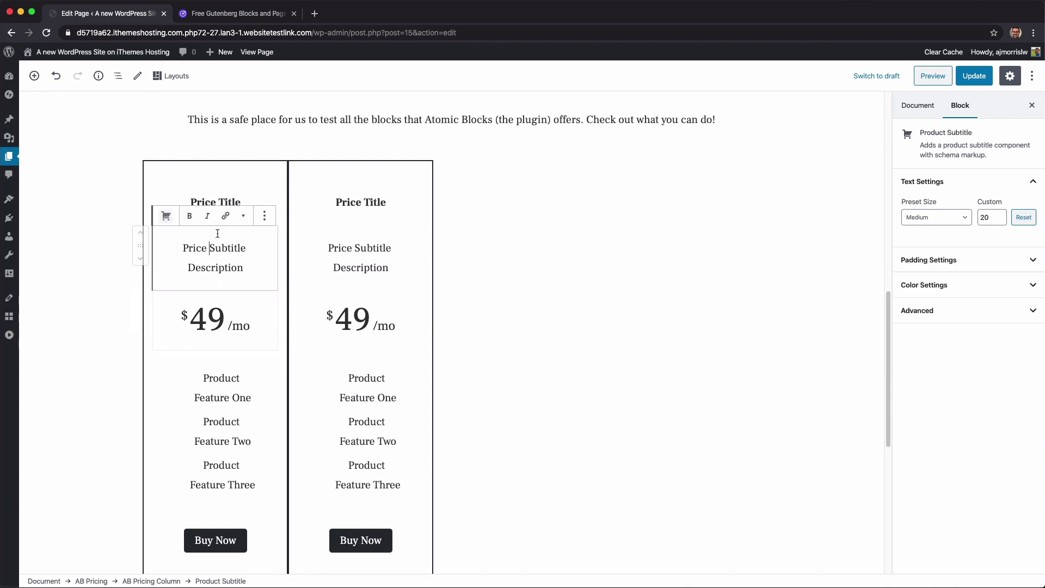
triple_click(225, 200)
click(370, 184)
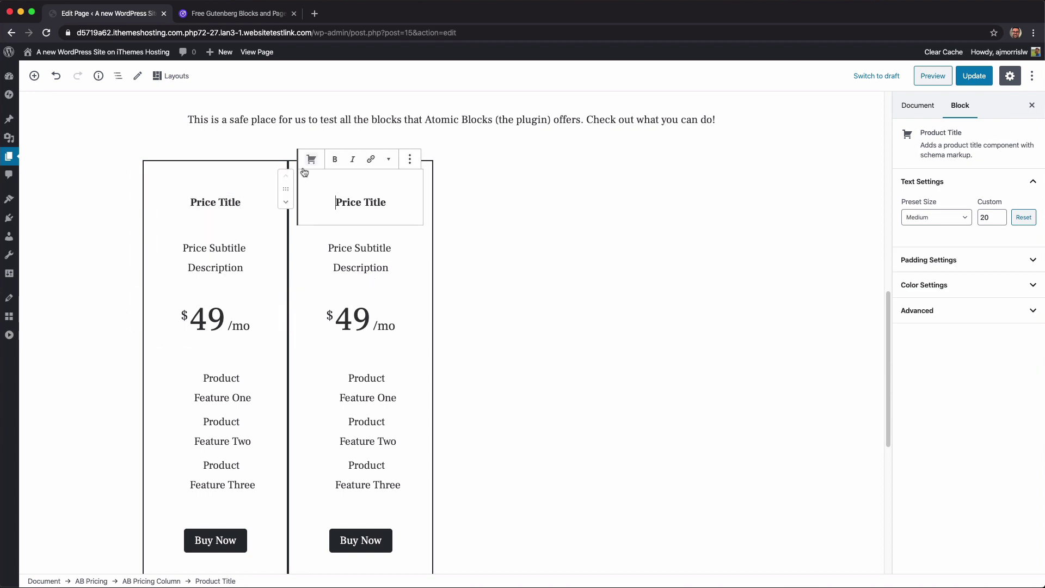
click(153, 163)
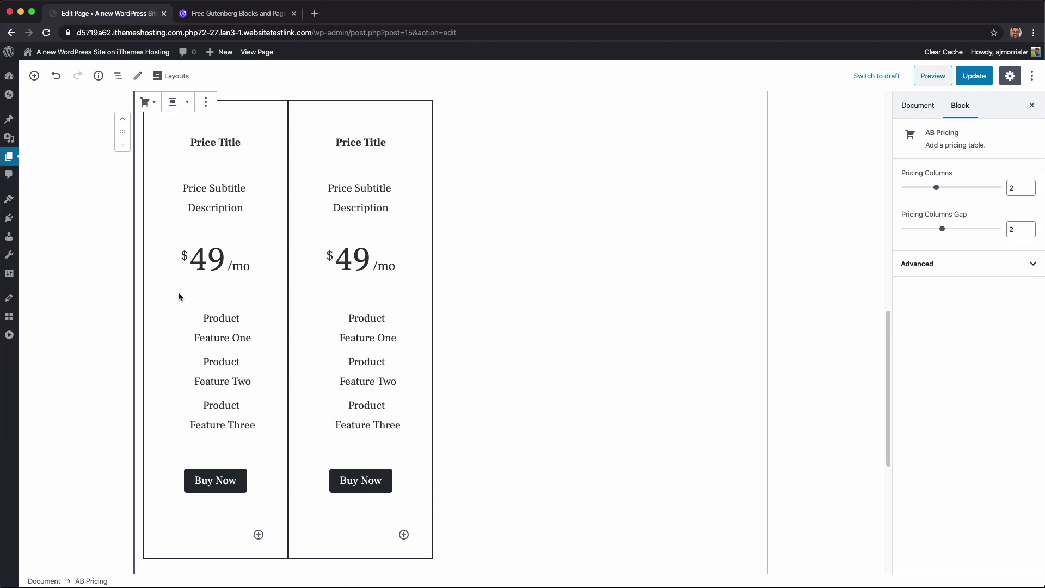
Switch to the Atomic Blocks website and look through its overview of available blocks, including Post Grid, Container and Testimonial.
scroll(268, 292, up, 3)
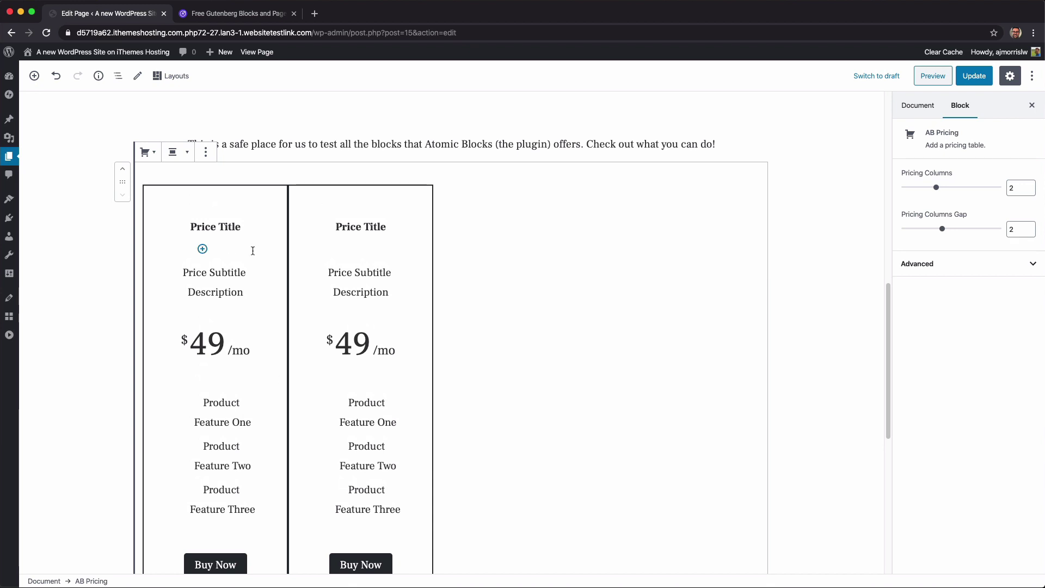
click(226, 16)
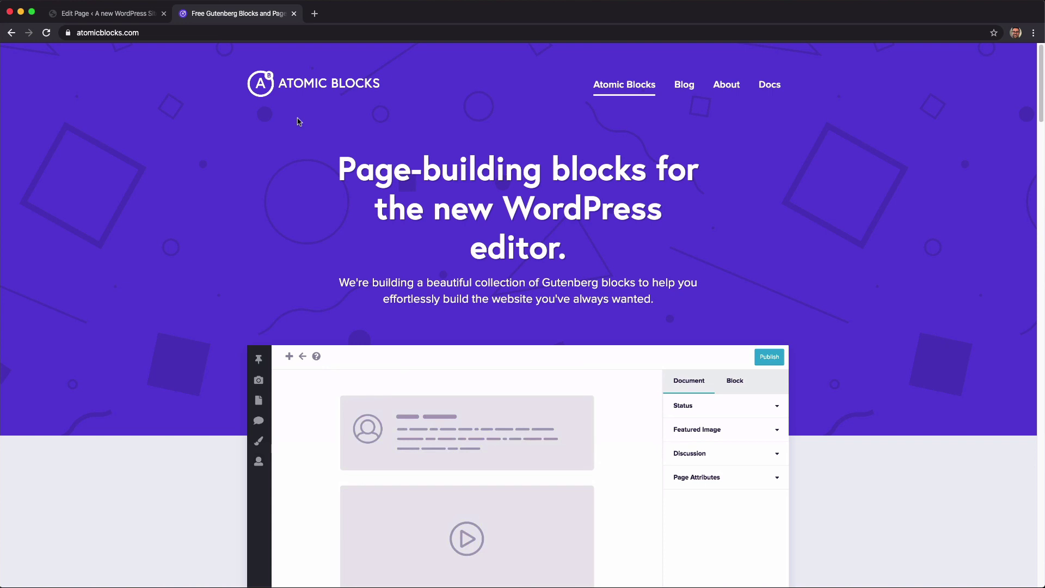
scroll(299, 120, down, 10)
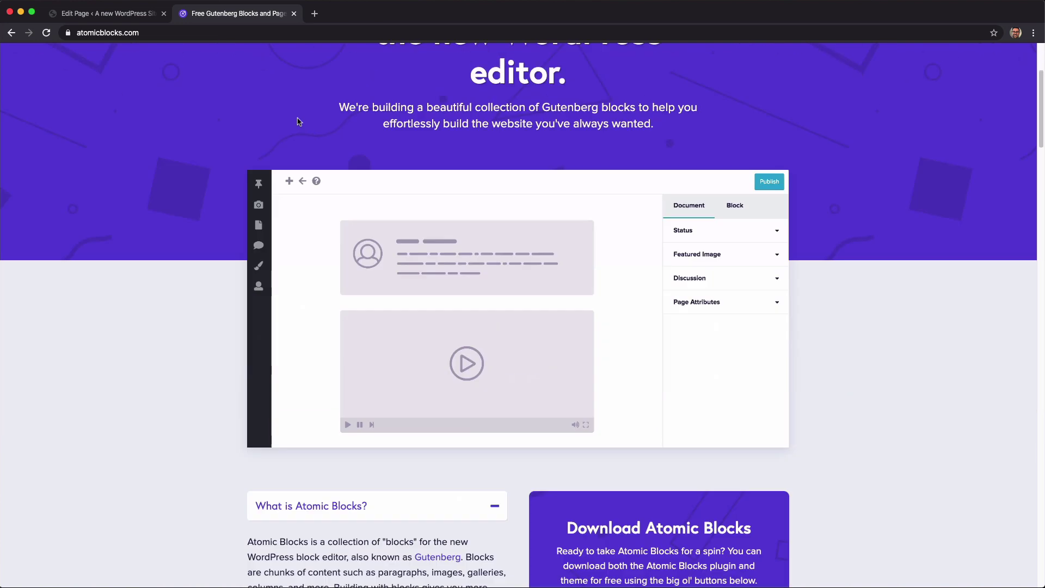
scroll(299, 121, down, 18)
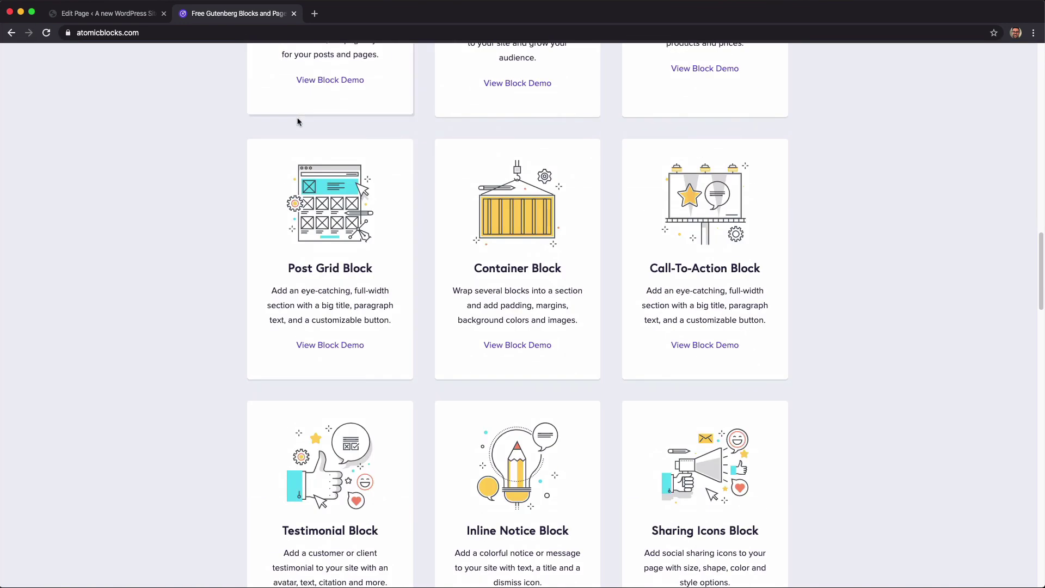
scroll(299, 121, down, 3)
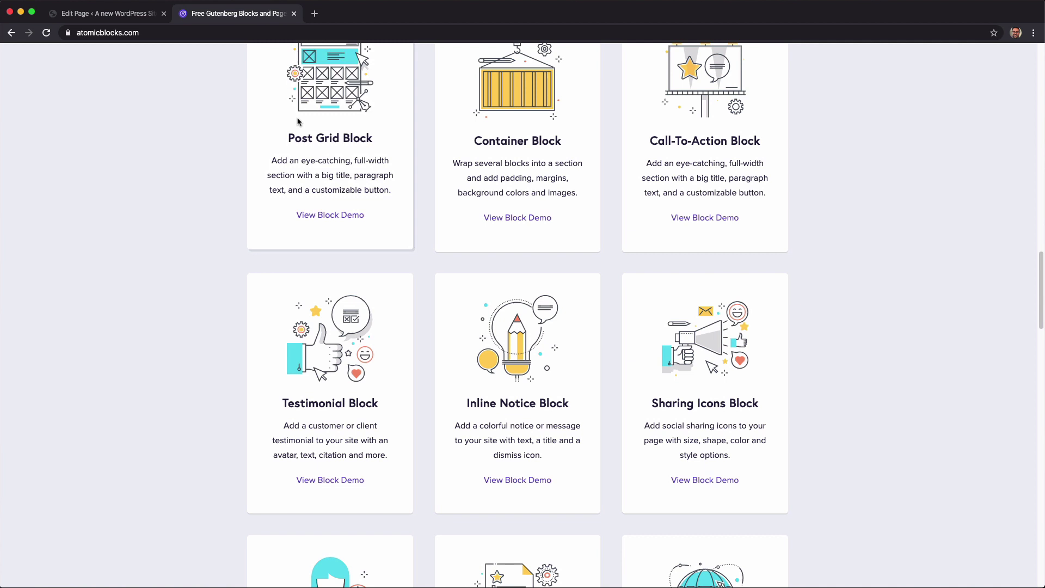
Open studiopress.com in a new browser tab and view its premium theme packages through Shop for Themes.
key(super+t)
text(stu)
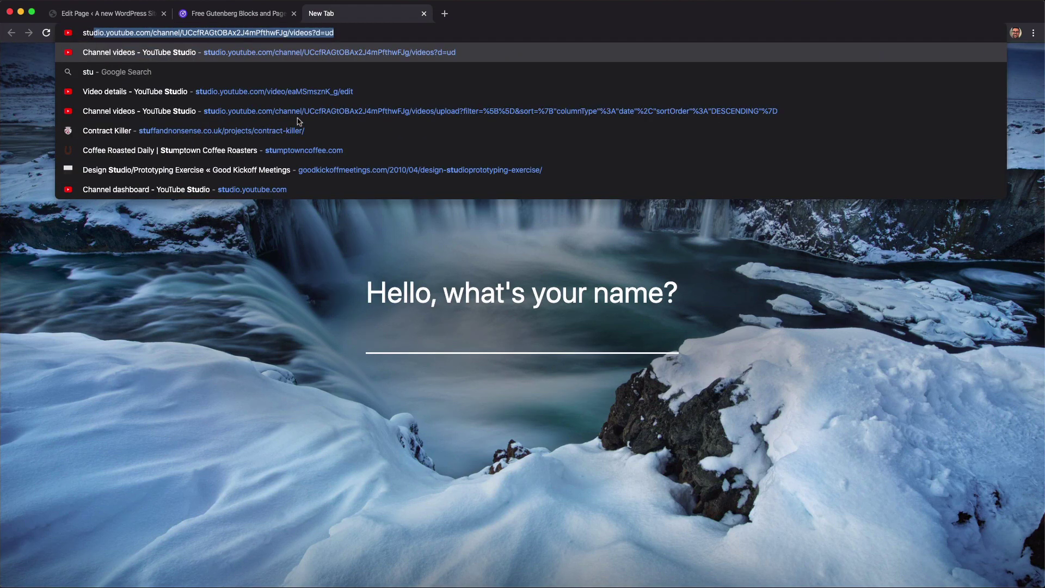
text(diopress.)
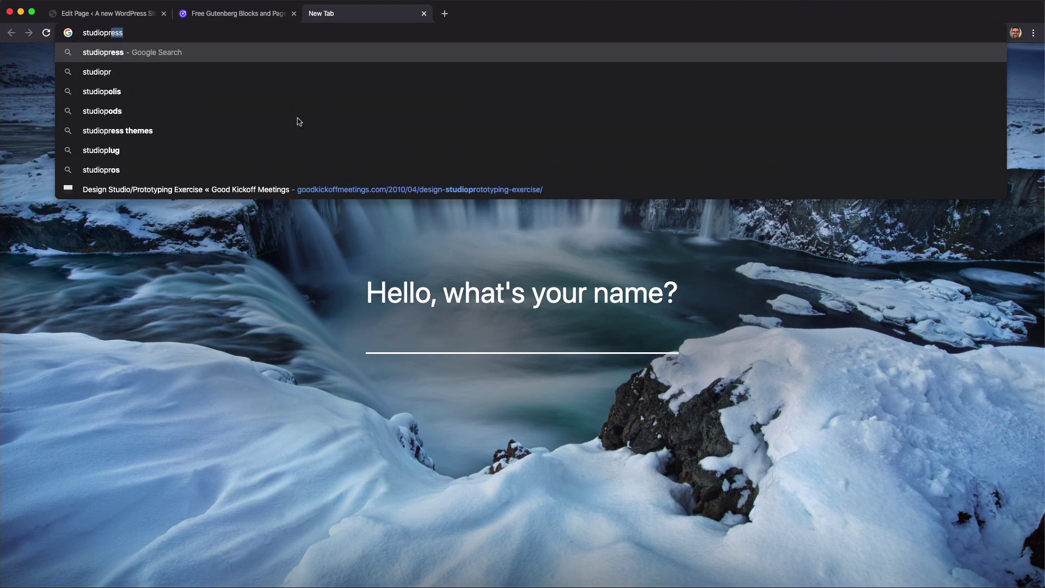
text(com)
key(Return)
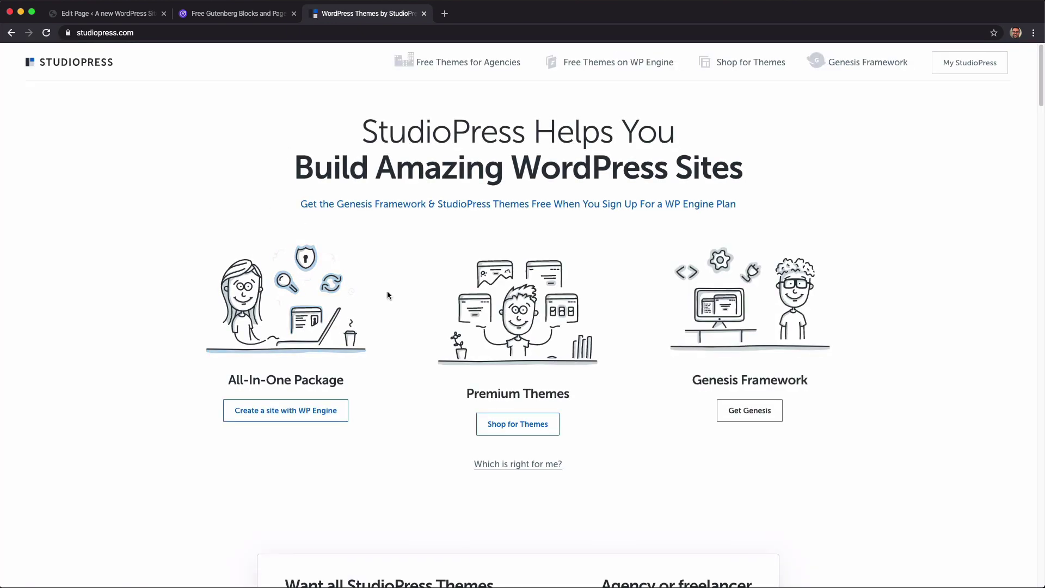
click(502, 424)
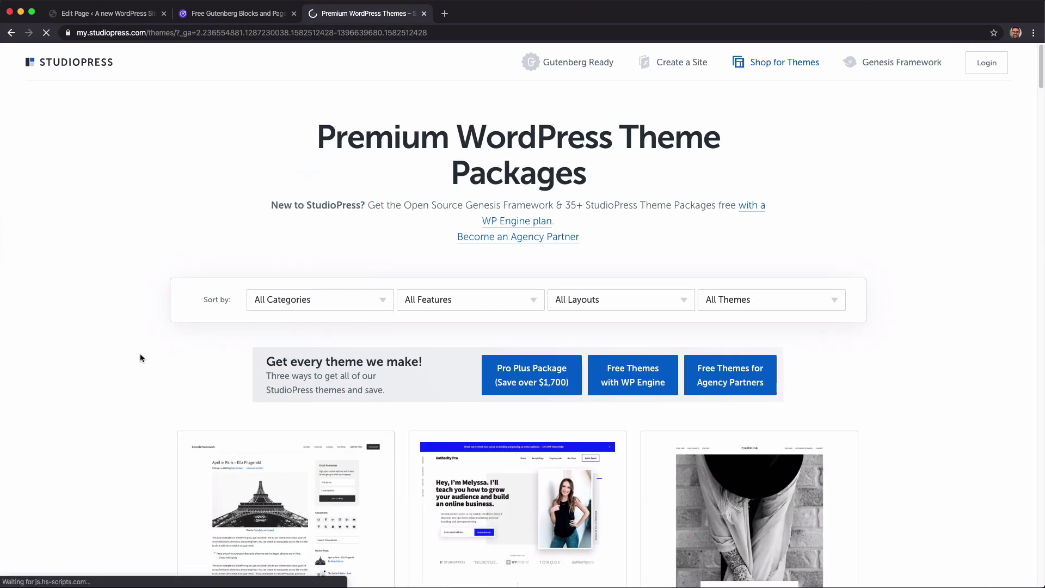
scroll(94, 363, down, 5)
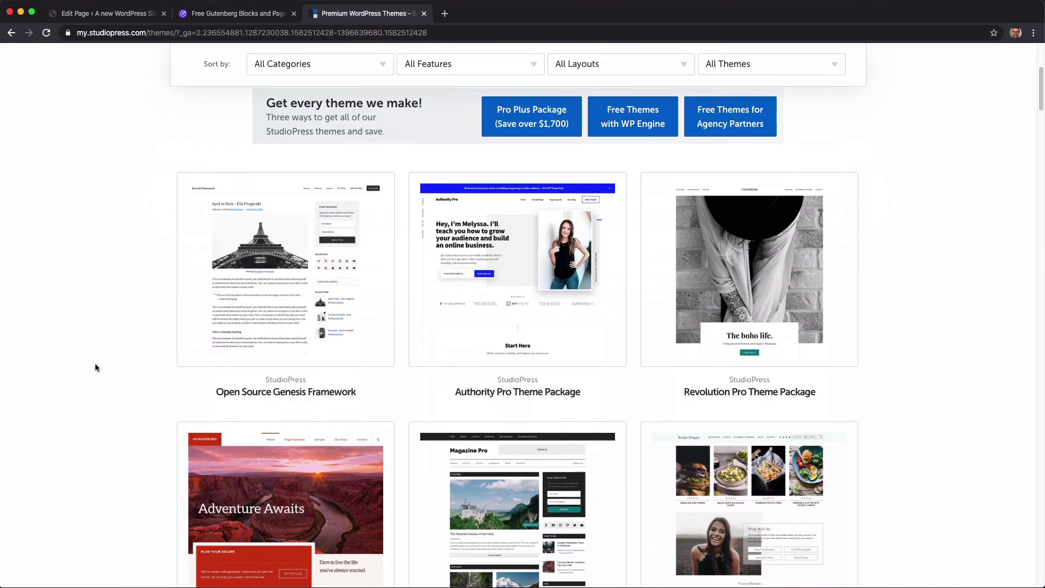
Compare the Atomic Blocks block overview with the StudioPress theme packages, including the Authority Pro Theme Package.
click(215, 16)
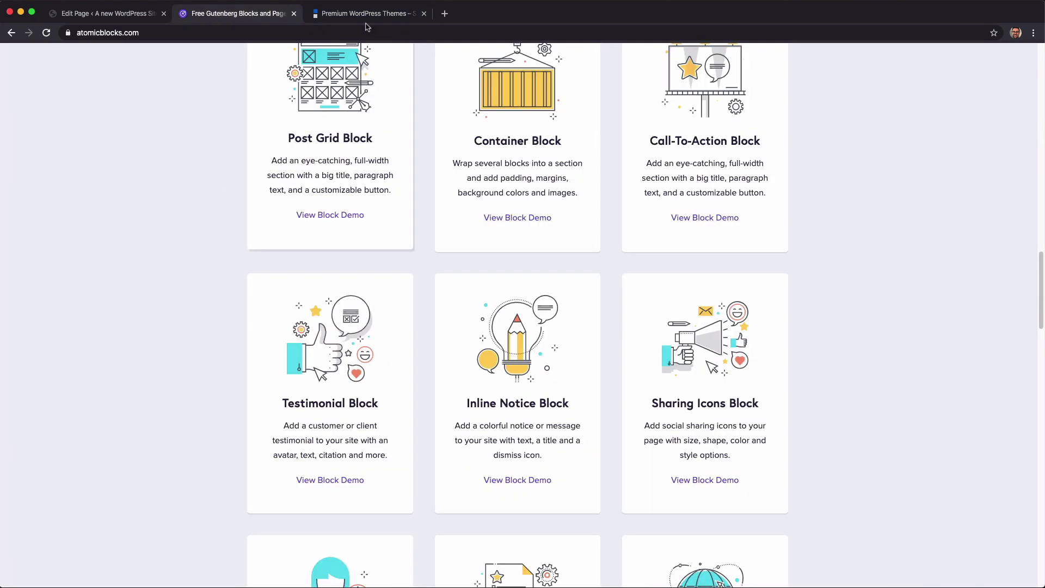
click(384, 12)
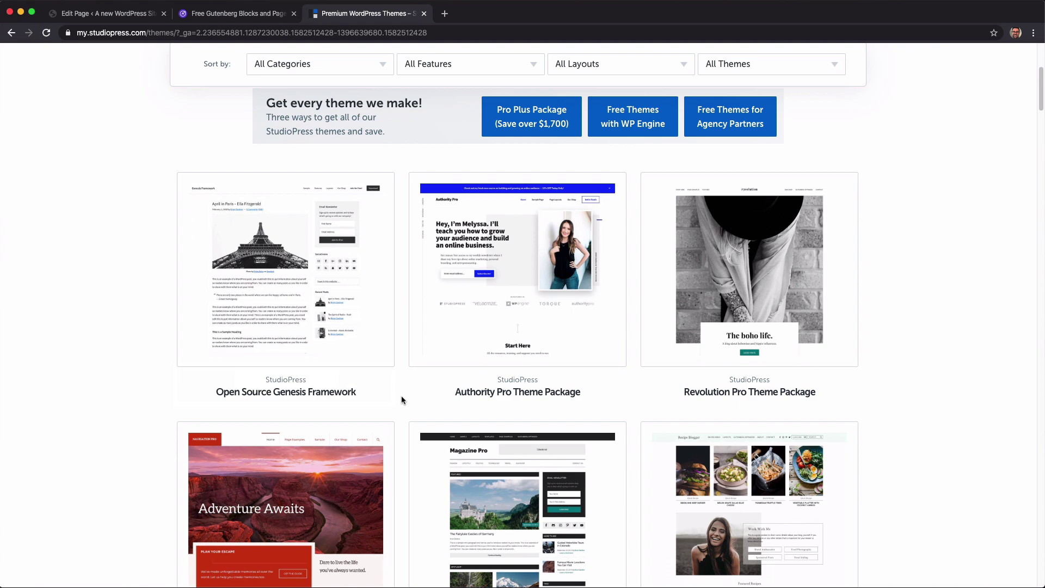
mouse_move(493, 266)
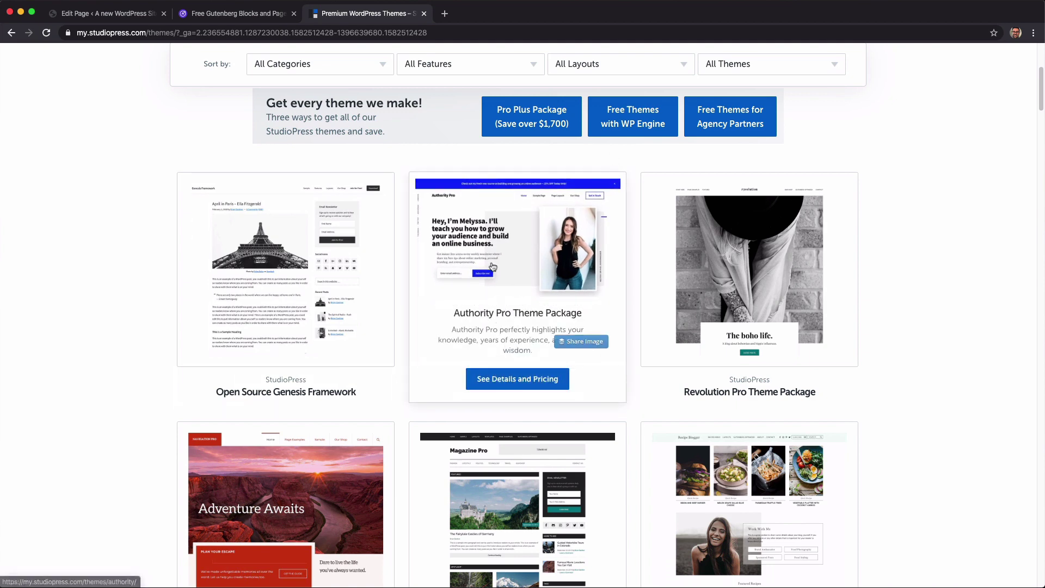
click(246, 14)
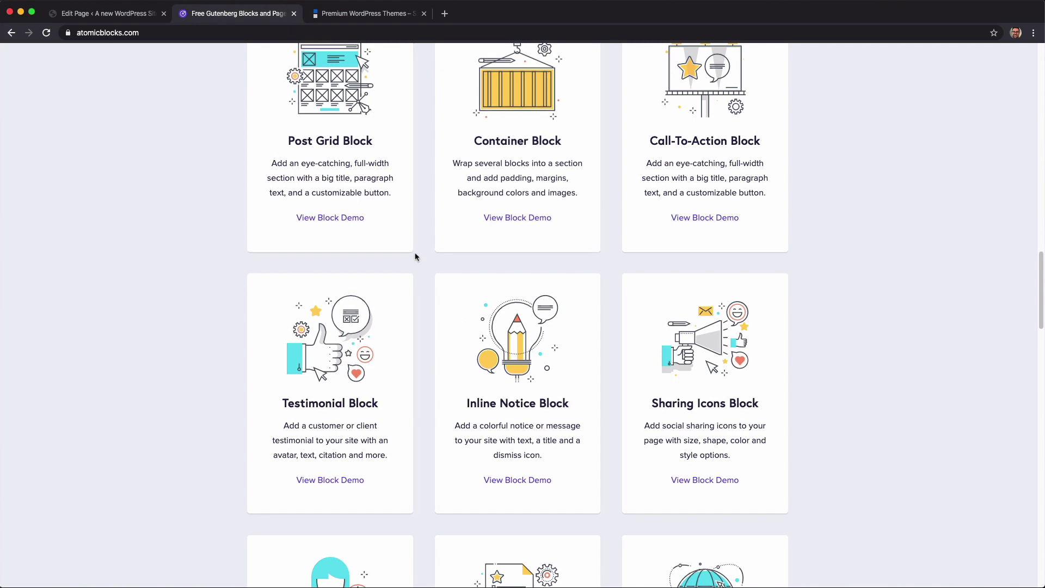
click(347, 20)
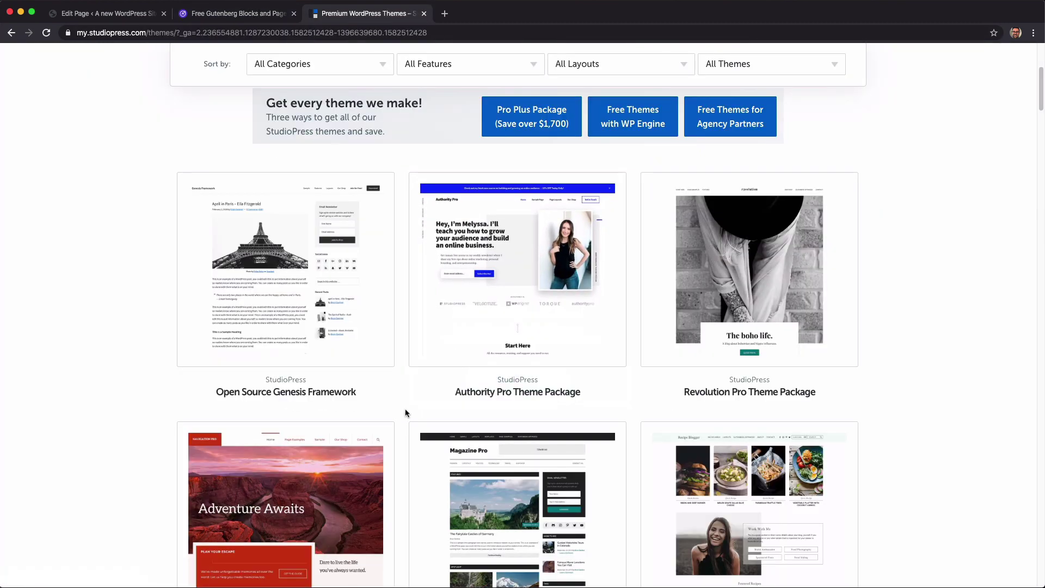
Look through more StudioPress theme packages and return to the beginning of the Atomic Blocks homepage.
scroll(405, 413, down, 4)
scroll(405, 413, down, 4)
scroll(399, 417, down, 5)
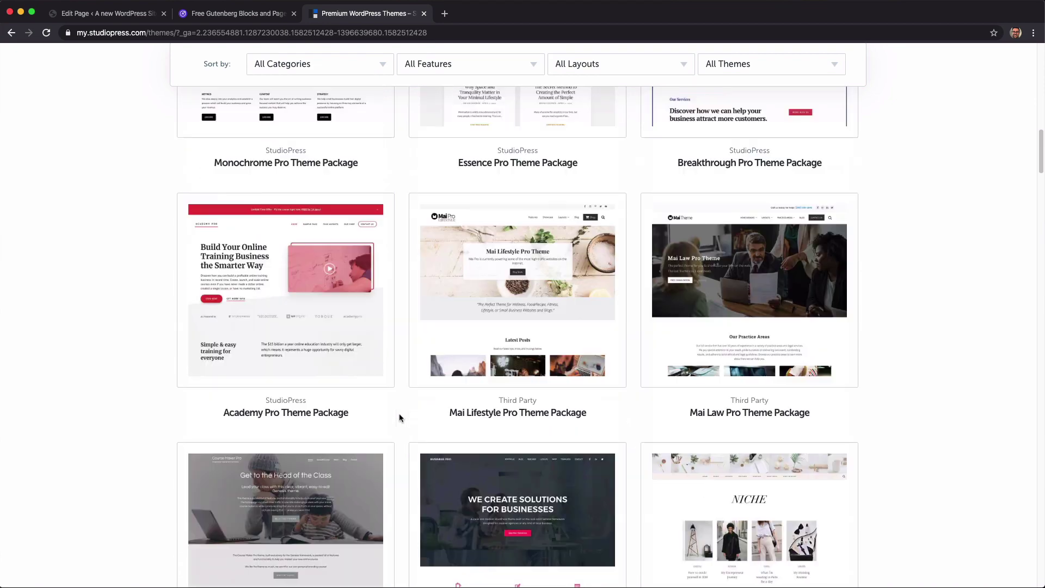
scroll(400, 418, down, 6)
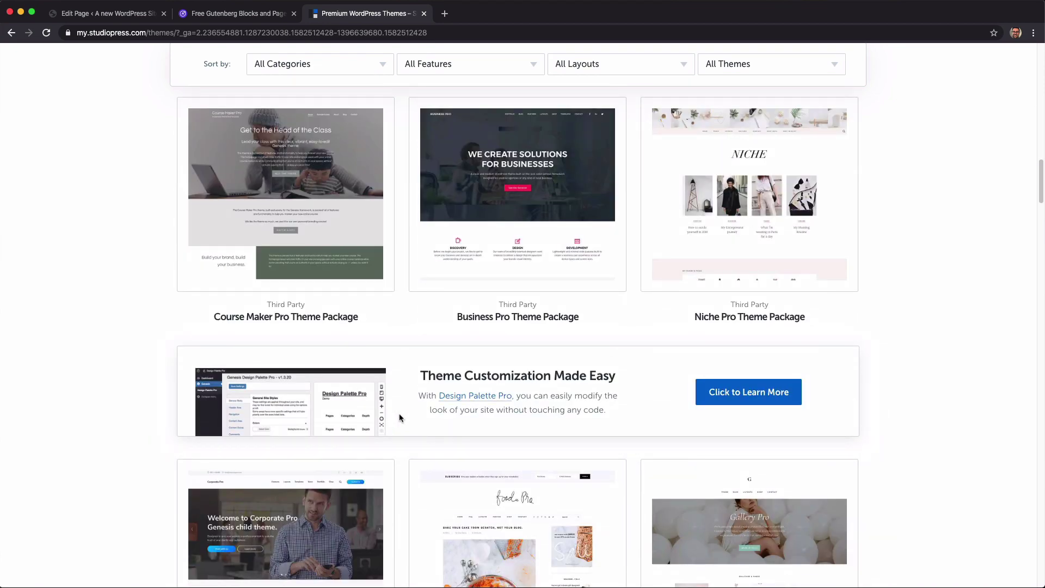
key(ctrl+shift+Tab)
key(Home)
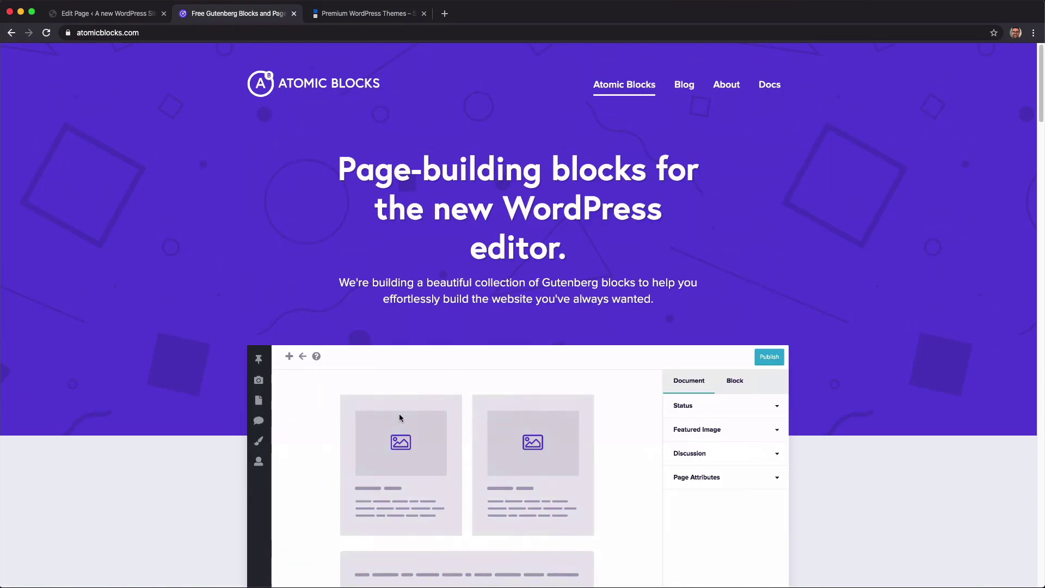